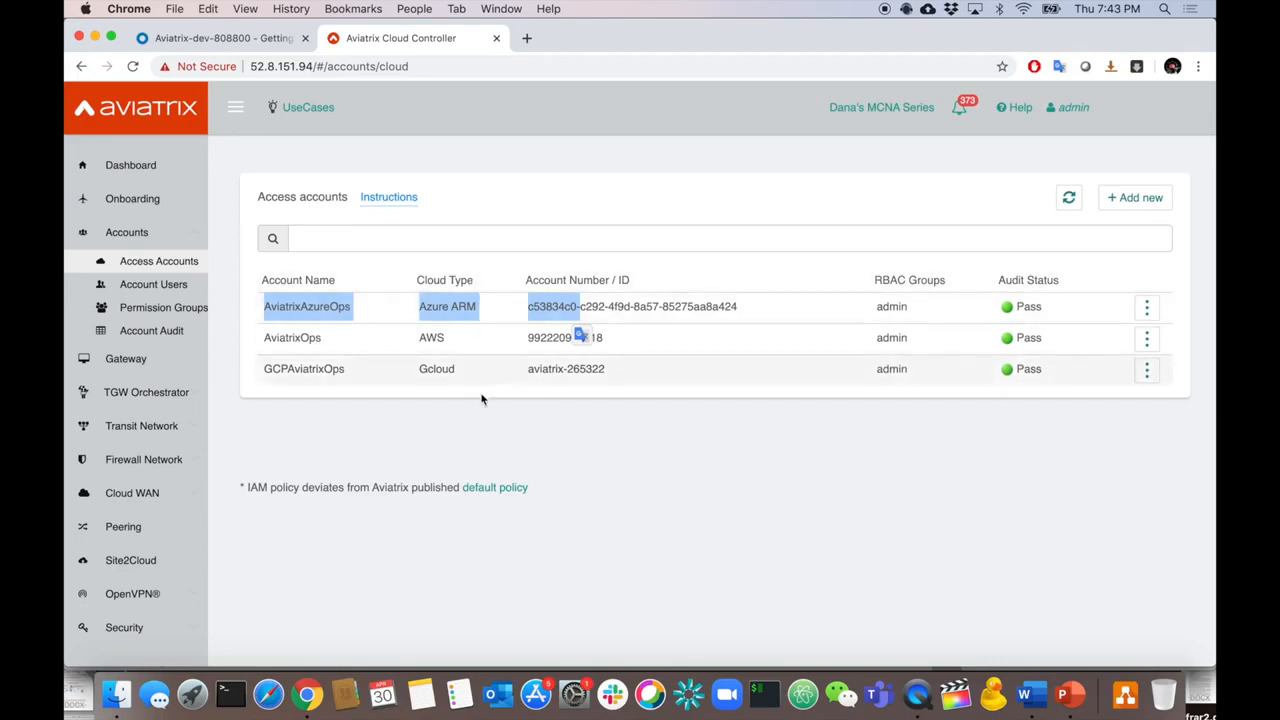
- Review the Account Users list, then view the admin and read_only permission groups
{"action": "left_click", "coordinate": [477, 433]}
{"action": "left_click", "coordinate": [172, 284]}
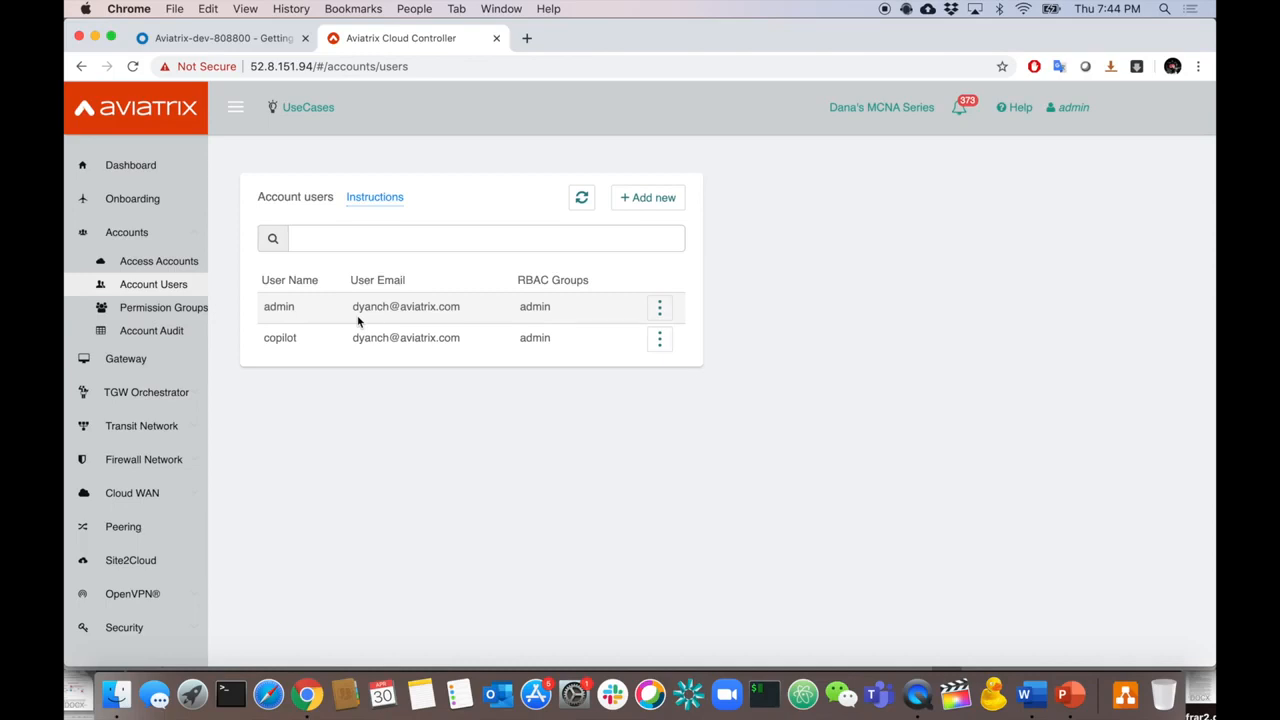
{"action": "left_click", "coordinate": [160, 307]}
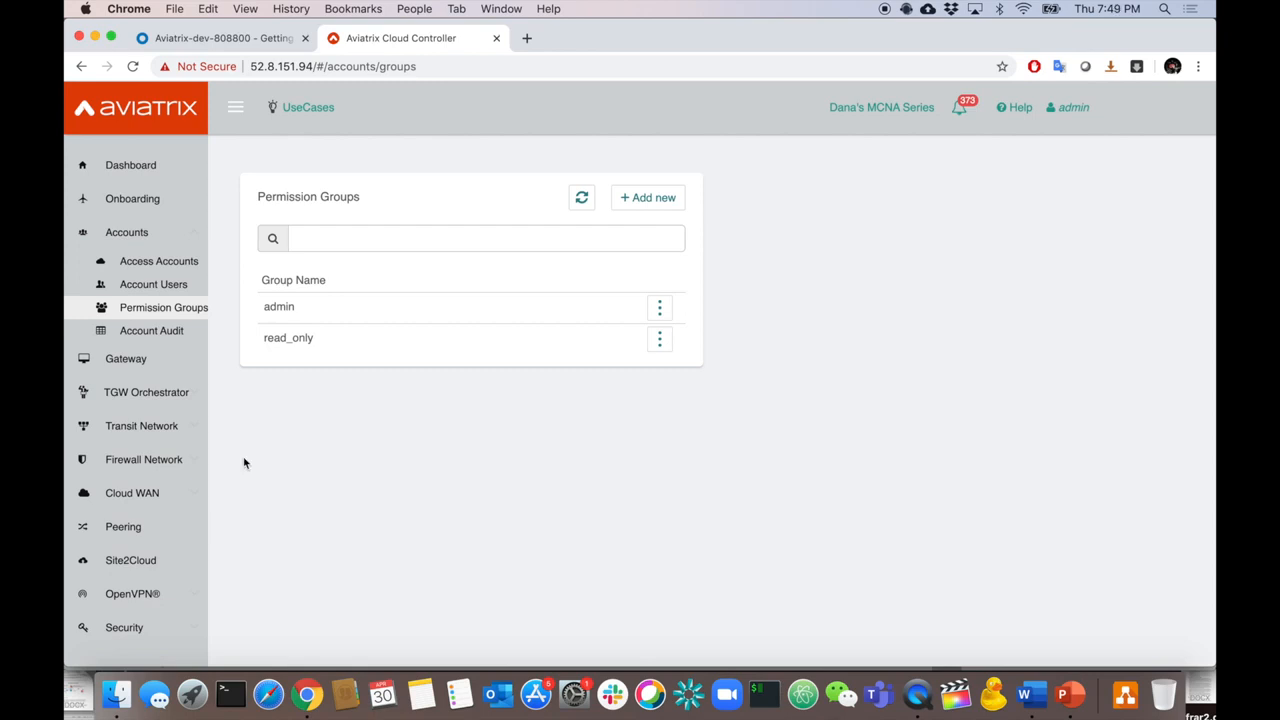
- Show the Controller's SAML Login endpoints, including rbac set by profile_attribute
{"action": "scroll", "coordinate": [125, 445], "scroll_direction": "down", "scroll_amount": 5}
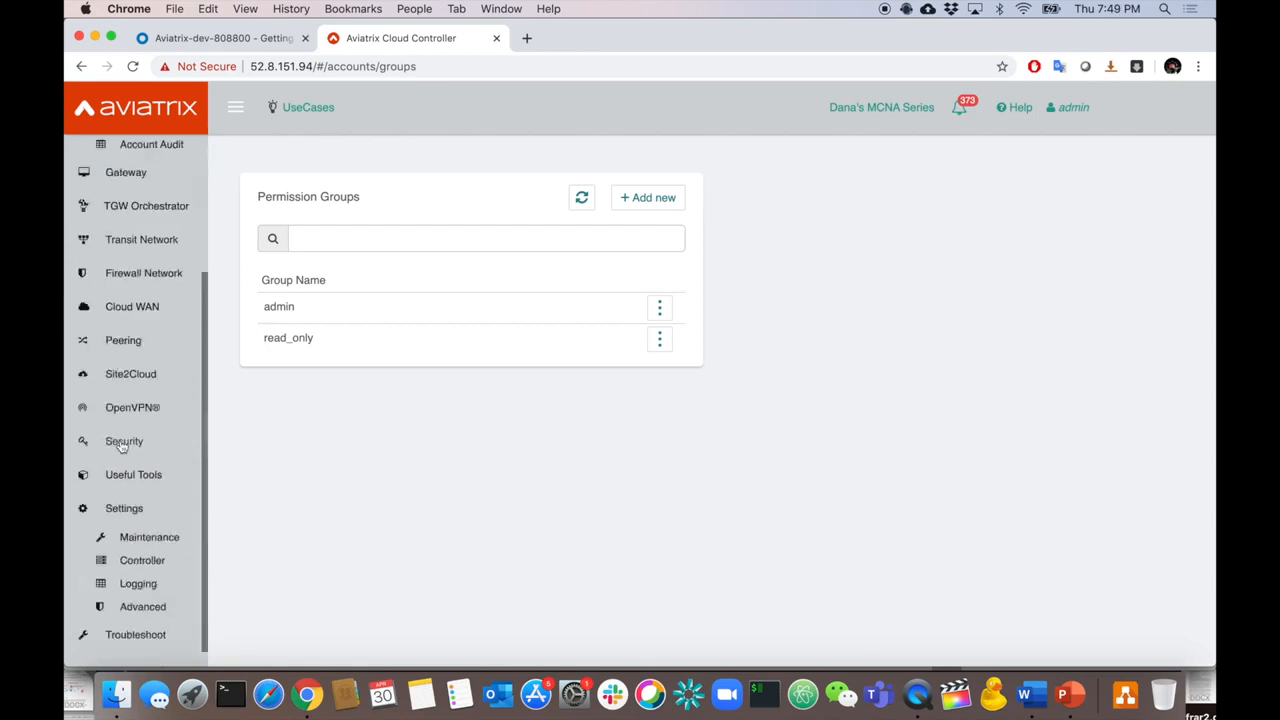
{"action": "left_click", "coordinate": [153, 570]}
{"action": "left_click", "coordinate": [590, 195]}
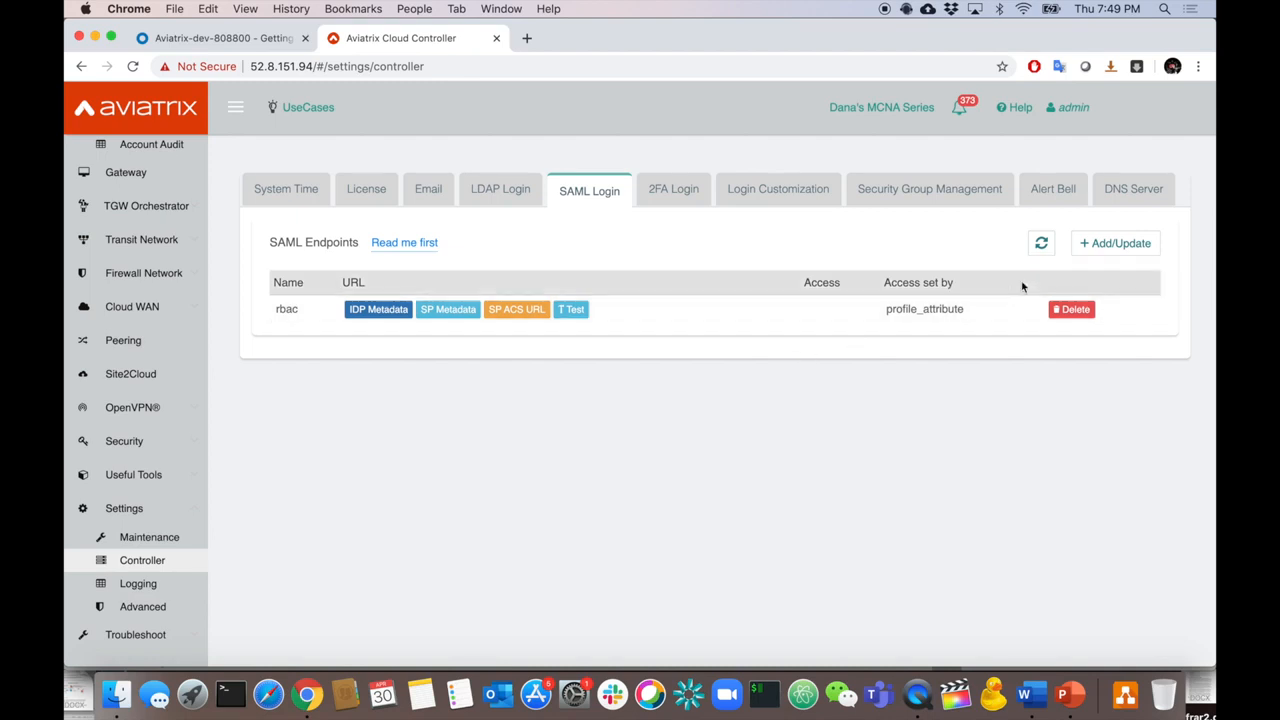
- Start a new SAML endpoint whose access is set by SAML IDP attribute
{"action": "left_click", "coordinate": [1113, 245]}
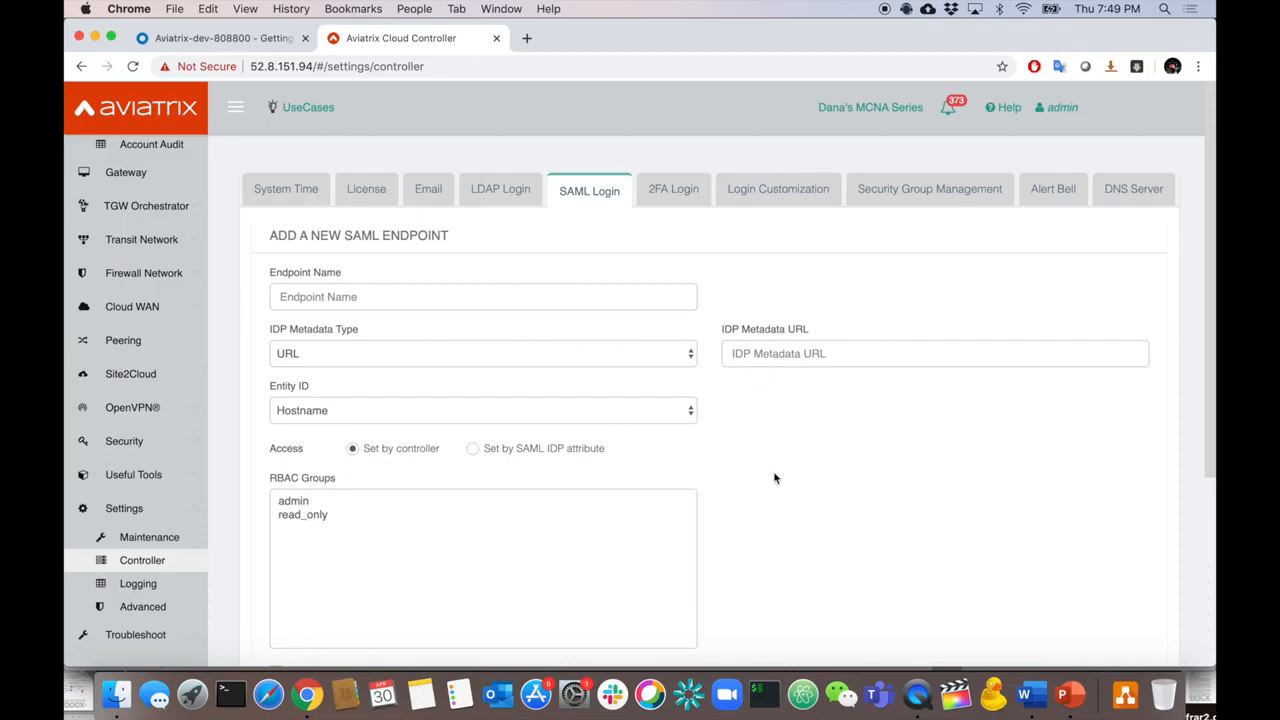
{"action": "scroll", "coordinate": [775, 478], "scroll_direction": "down", "scroll_amount": 3}
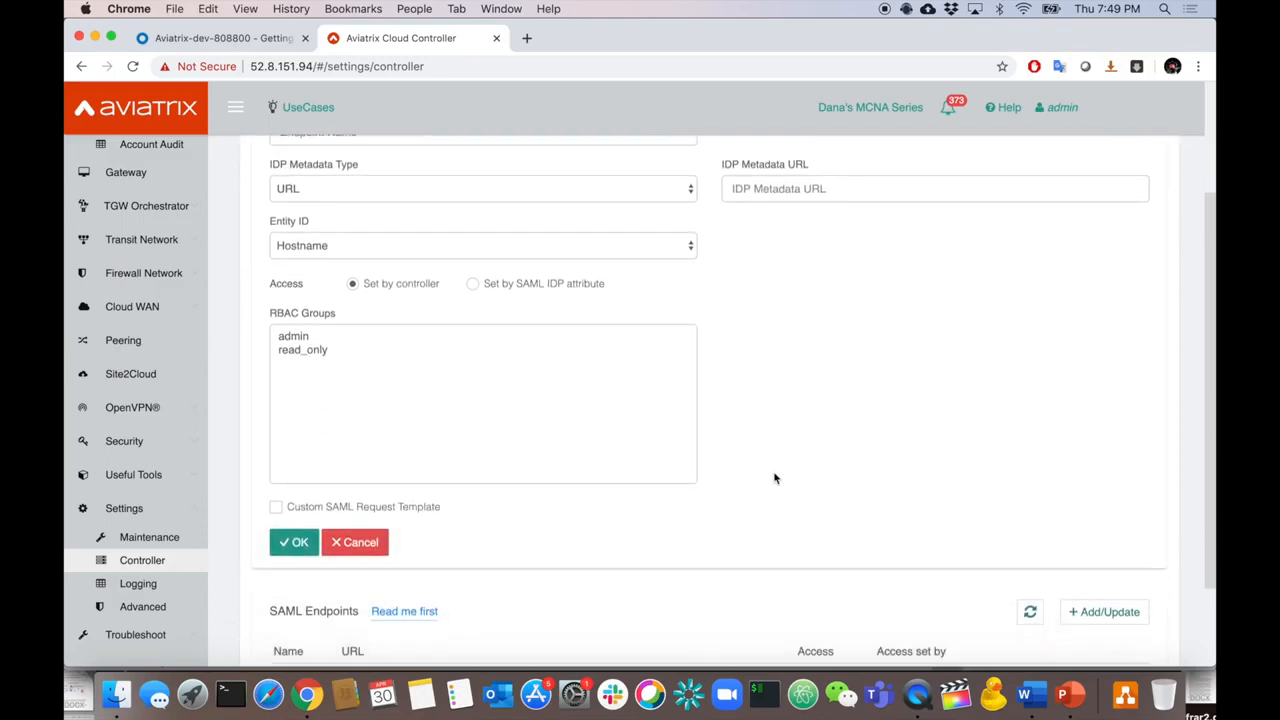
{"action": "scroll", "coordinate": [775, 478], "scroll_direction": "up", "scroll_amount": 3}
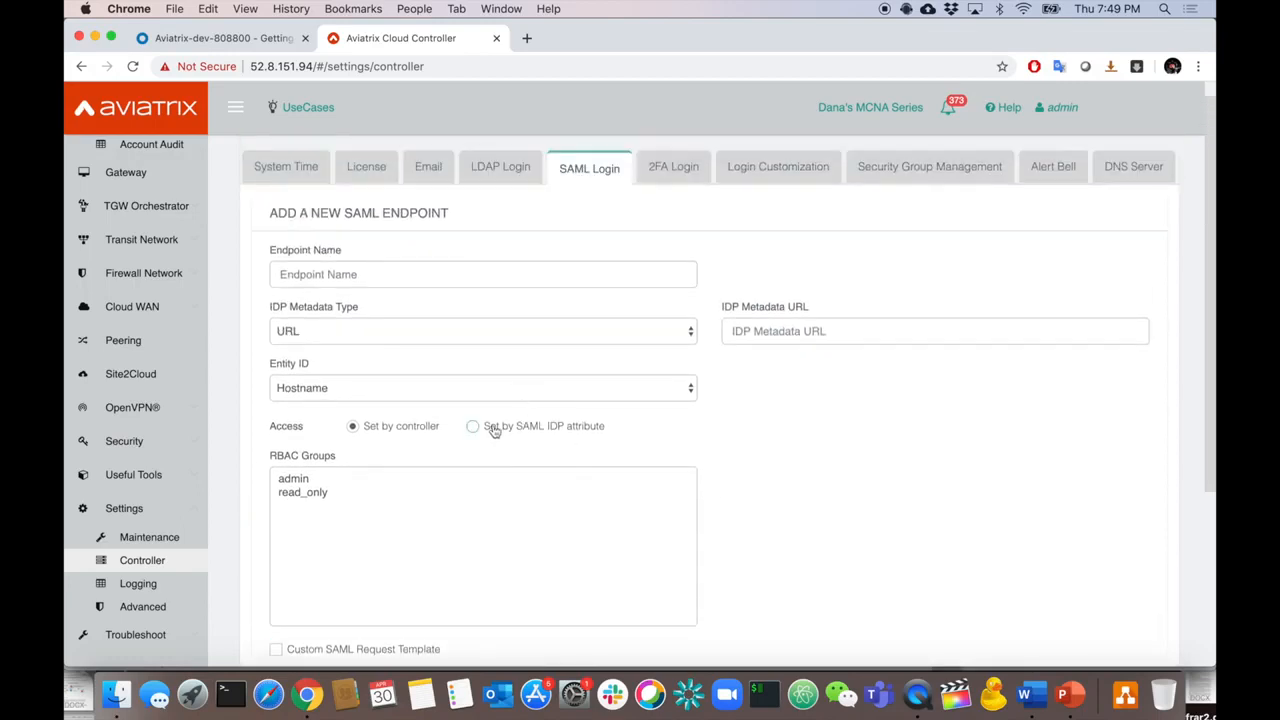
{"action": "left_click", "coordinate": [493, 428]}
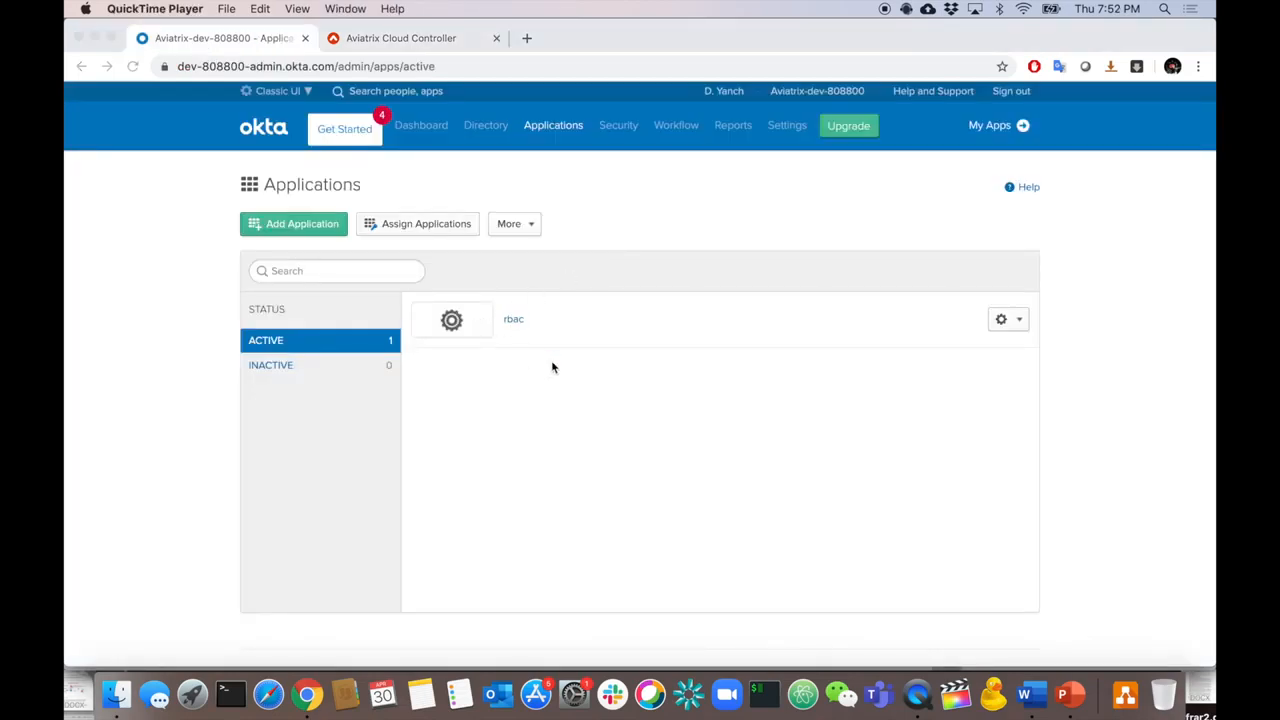
- Review the Okta rbac app's General tab SAML settings and attribute statements
{"action": "left_click", "coordinate": [520, 388]}
{"action": "left_click", "coordinate": [514, 321]}
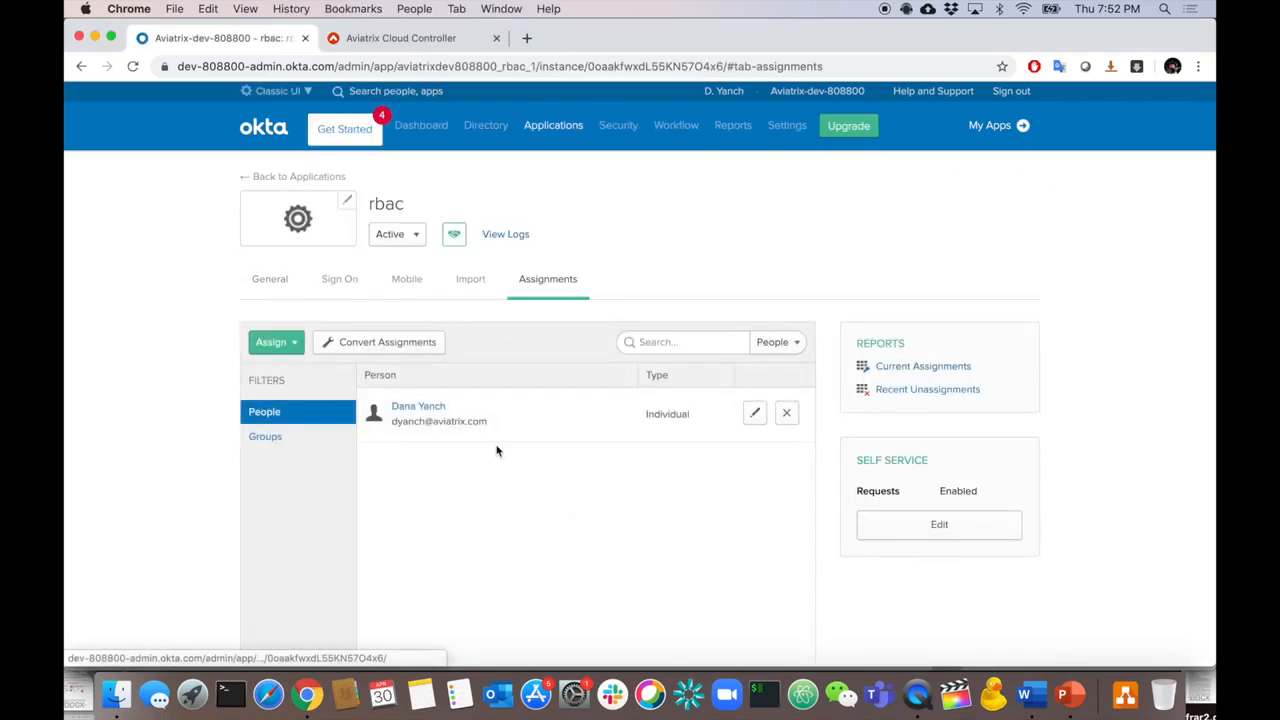
{"action": "left_click", "coordinate": [280, 287]}
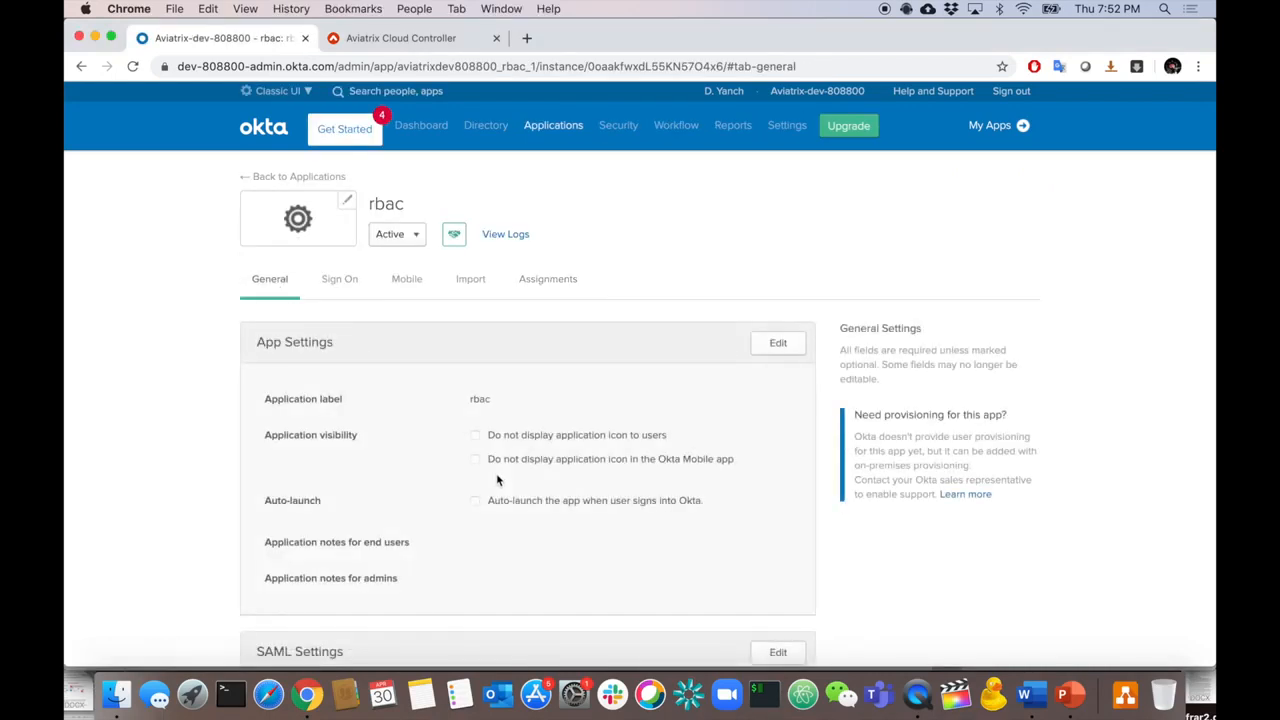
{"action": "scroll", "coordinate": [494, 478], "scroll_direction": "down", "scroll_amount": 3}
{"action": "scroll", "coordinate": [497, 480], "scroll_direction": "down", "scroll_amount": 4}
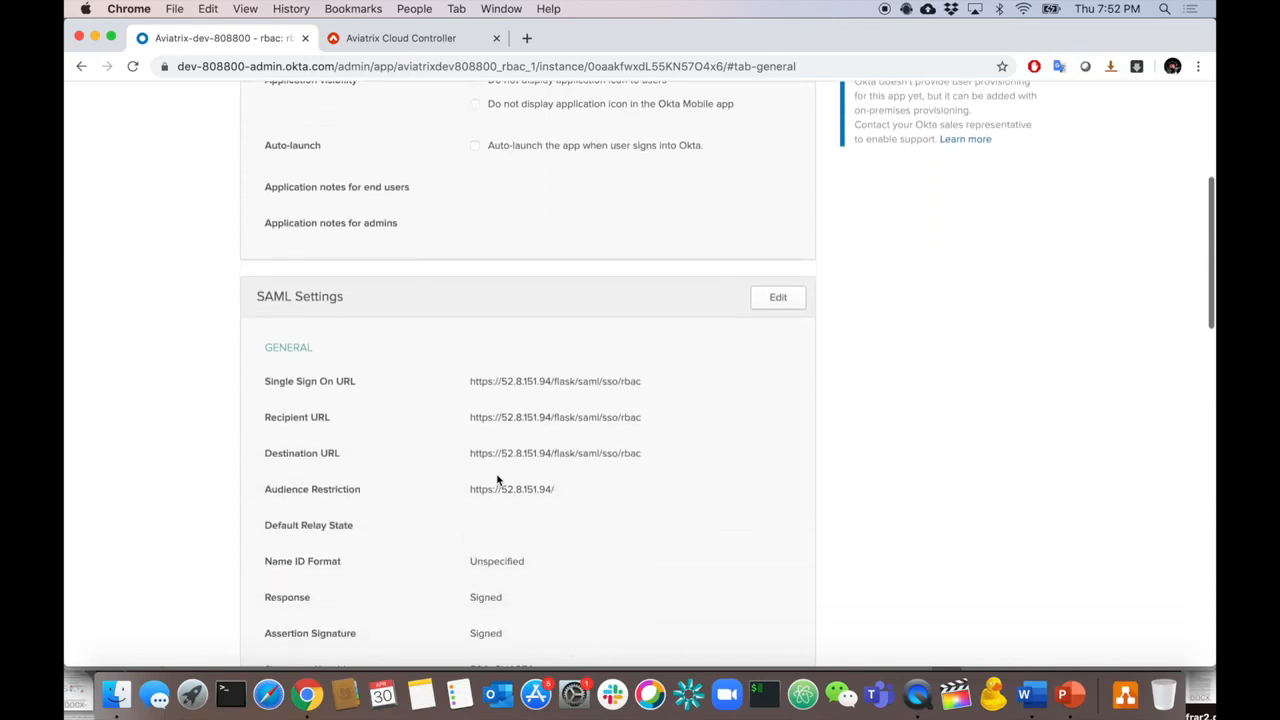
{"action": "scroll", "coordinate": [497, 480], "scroll_direction": "down", "scroll_amount": 1}
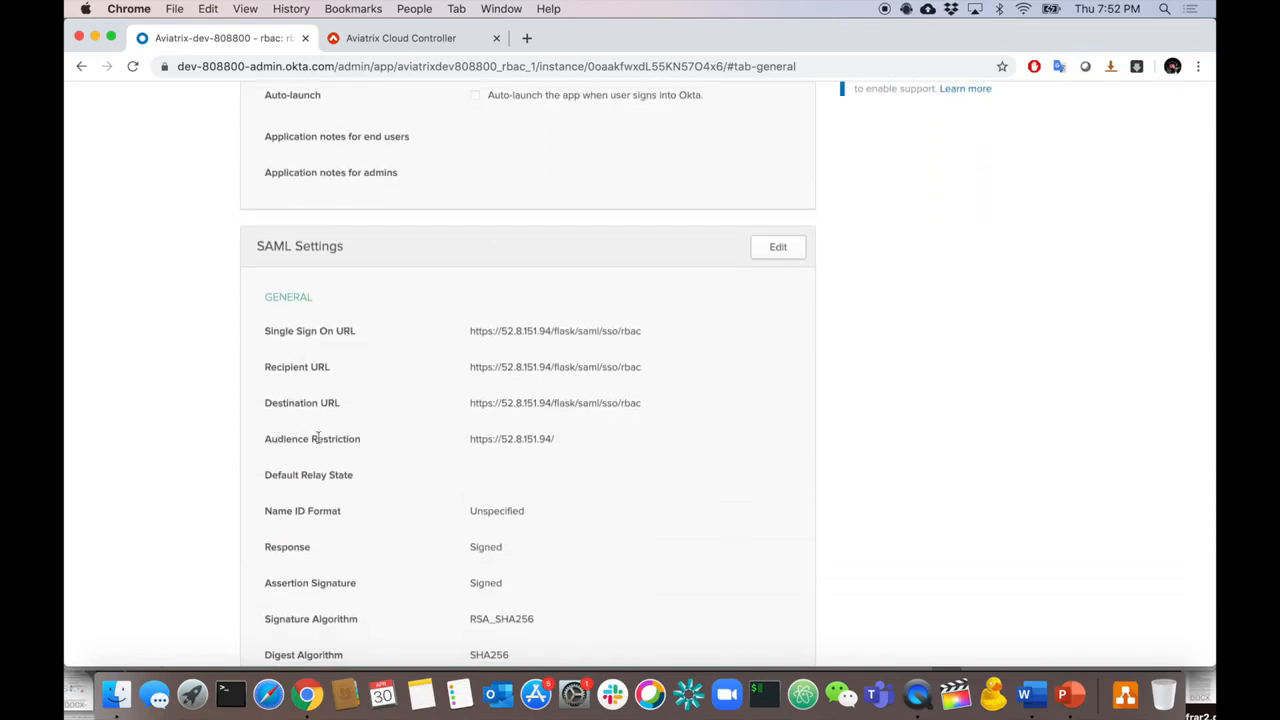
{"action": "scroll", "coordinate": [462, 460], "scroll_direction": "down", "scroll_amount": 6}
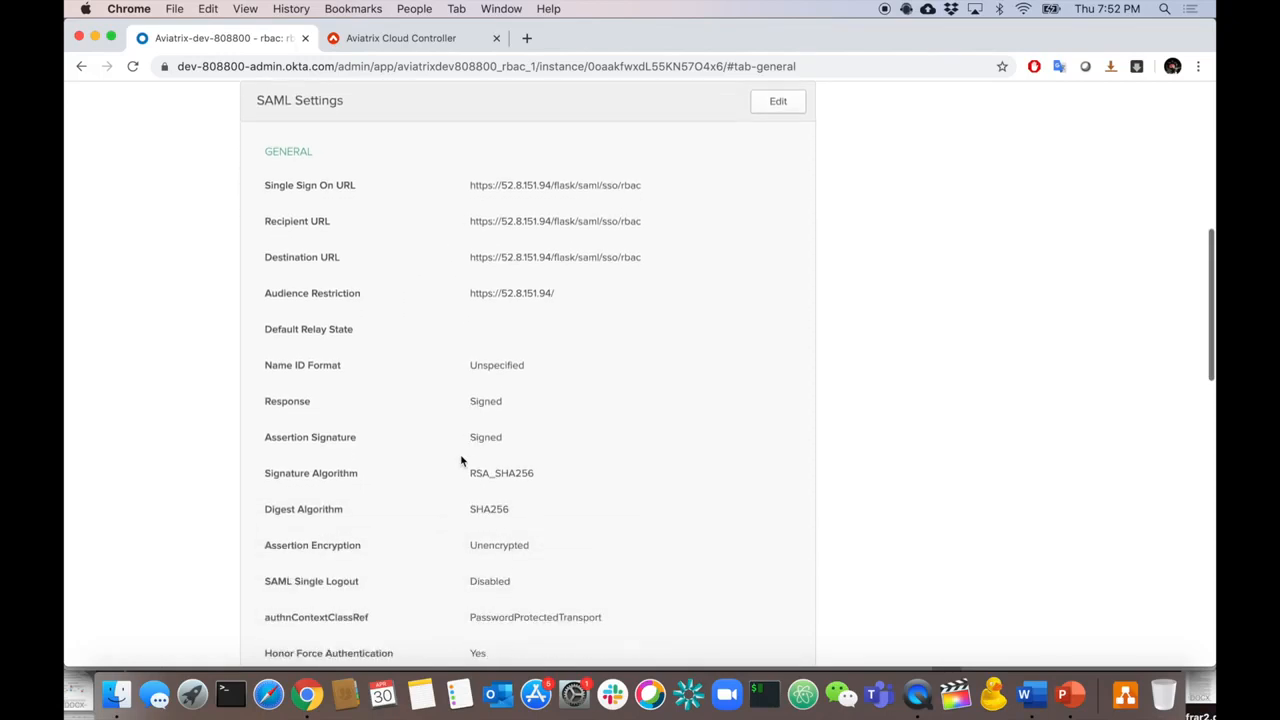
{"action": "scroll", "coordinate": [495, 577], "scroll_direction": "down", "scroll_amount": 6}
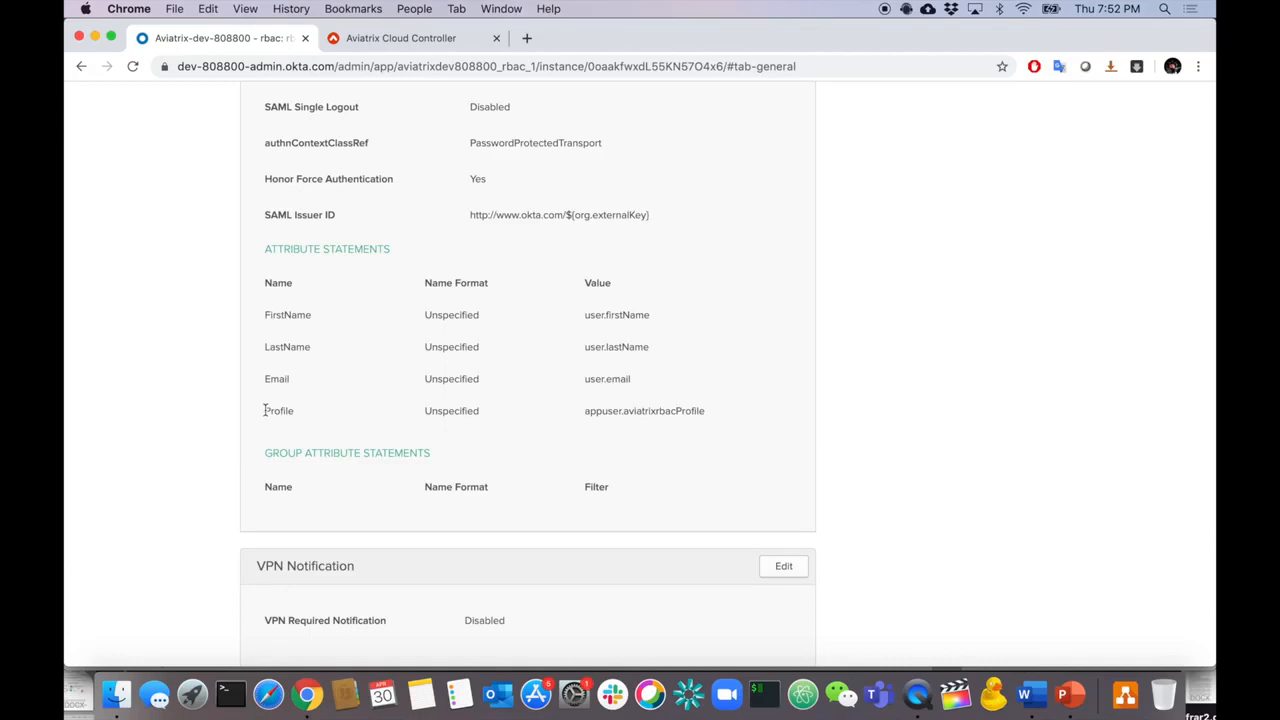
- Note the Profile attribute statement name, then go to Directory > Profile Editor
{"action": "left_click_drag", "start_coordinate": [264, 410], "coordinate": [295, 412]}
{"action": "scroll", "coordinate": [683, 404], "scroll_direction": "down", "scroll_amount": 3}
{"action": "scroll", "coordinate": [683, 404], "scroll_direction": "up", "scroll_amount": 15}
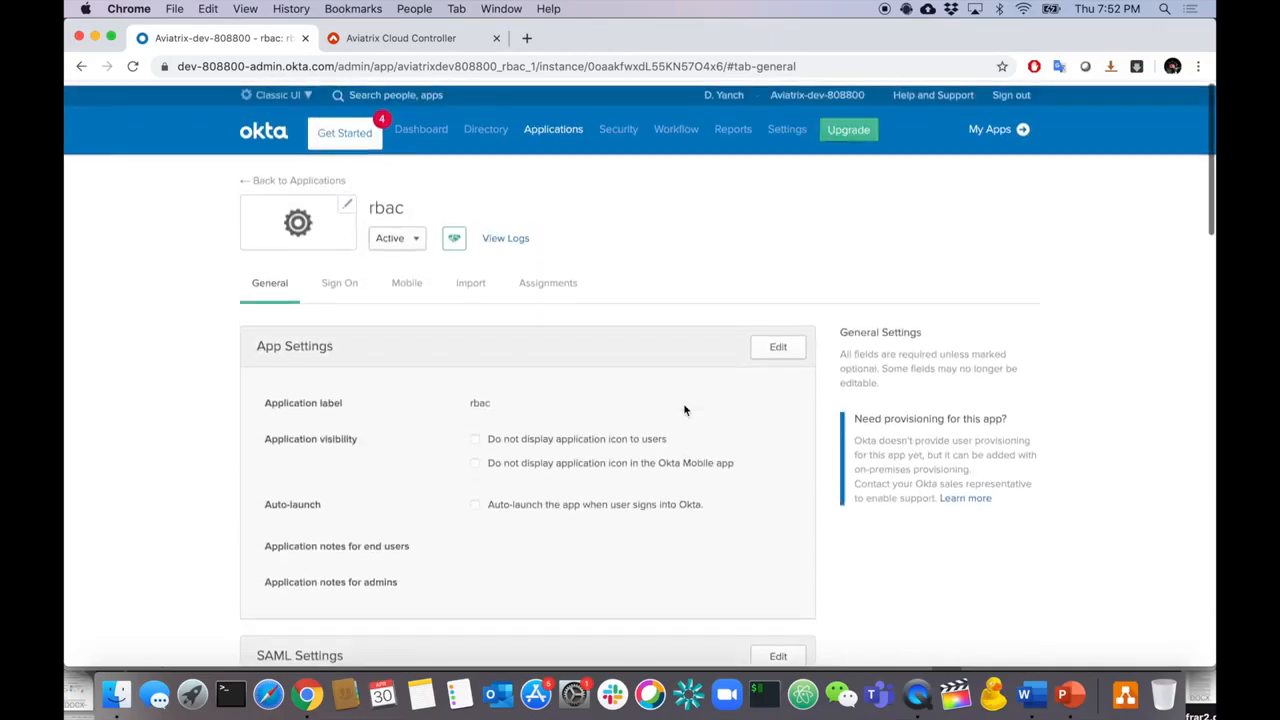
{"action": "mouse_move", "coordinate": [486, 125]}
{"action": "left_click", "coordinate": [500, 225]}
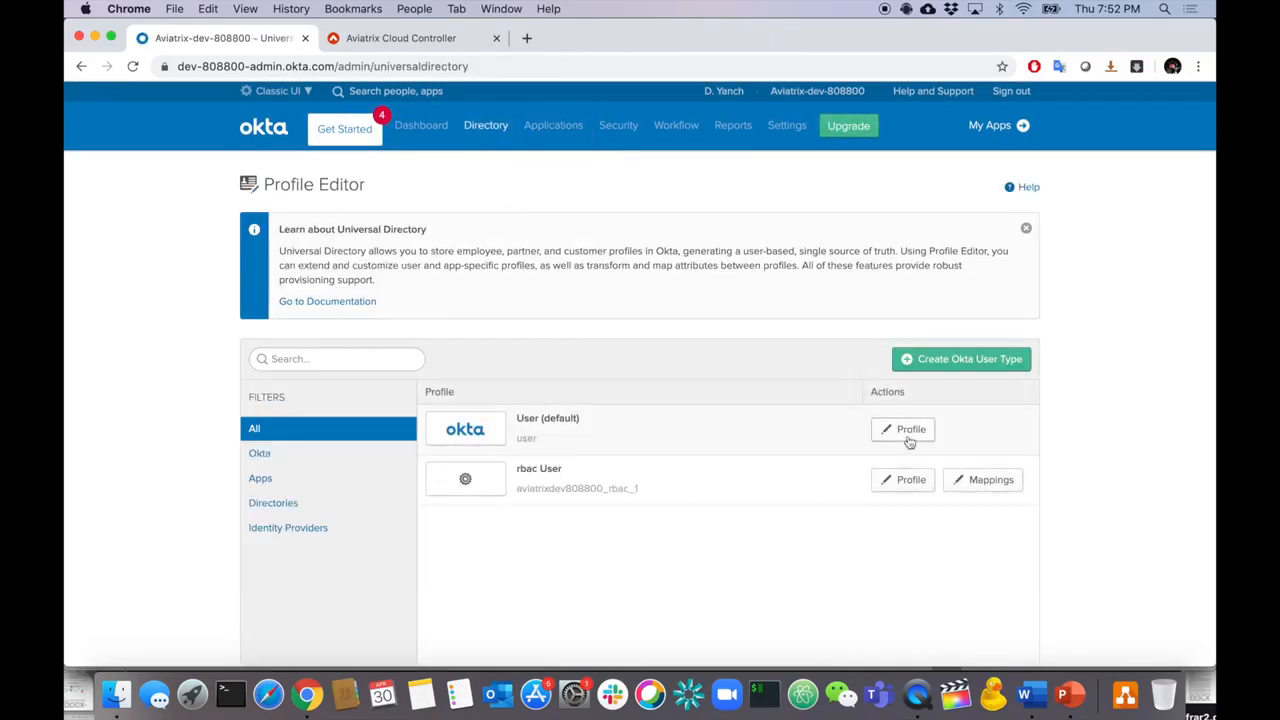
- Find the aviatrixrbacProfile attribute in the User (default) profile
{"action": "left_click", "coordinate": [913, 436]}
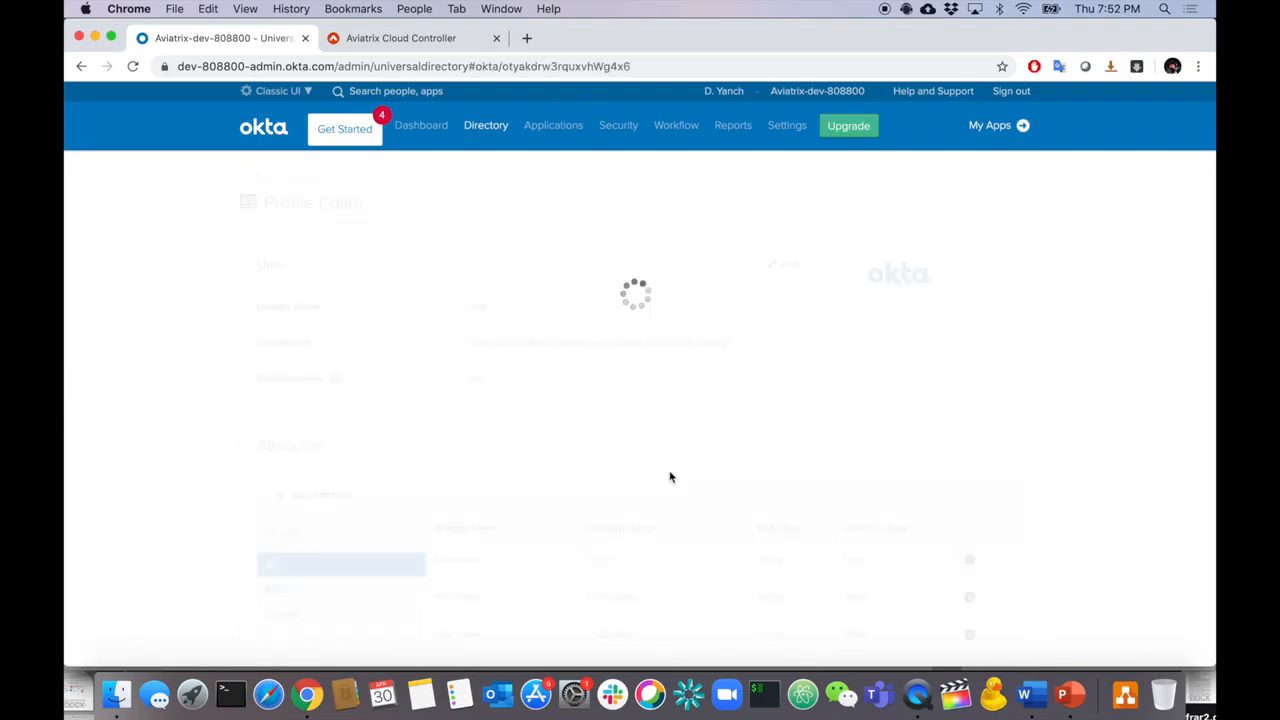
{"action": "scroll", "coordinate": [670, 477], "scroll_direction": "down", "scroll_amount": 15}
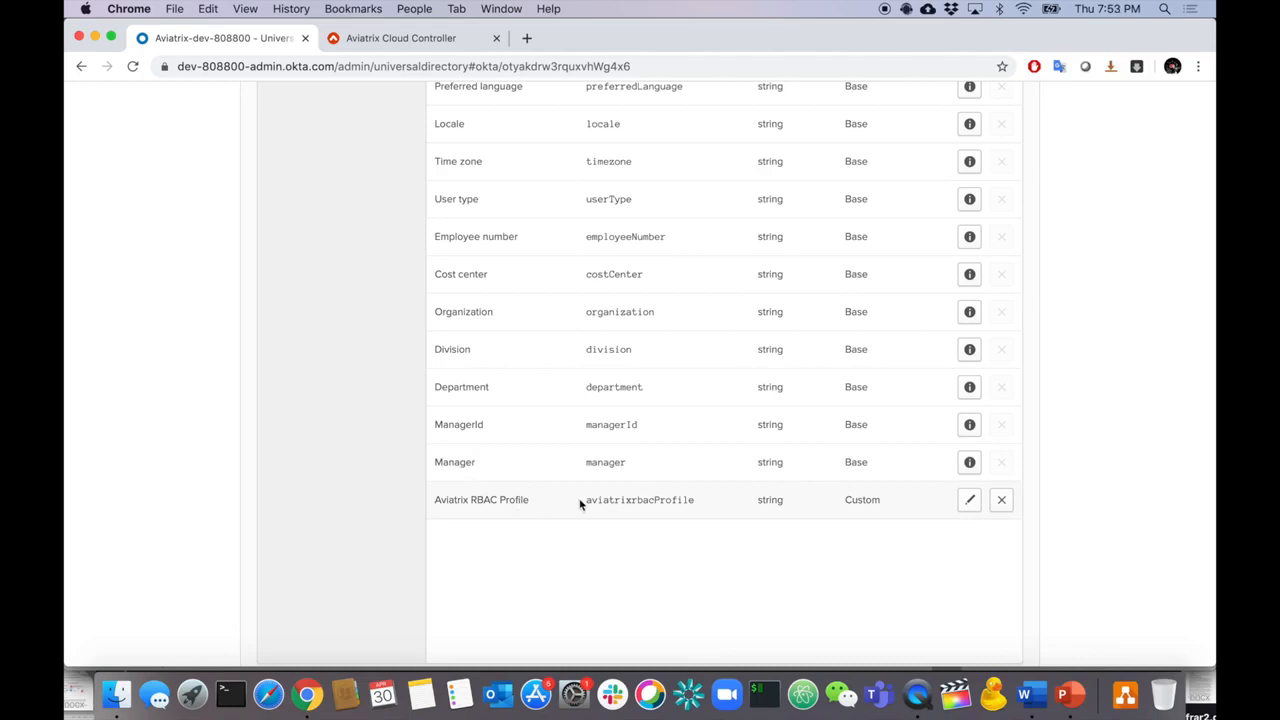
{"action": "left_click_drag", "start_coordinate": [587, 503], "coordinate": [695, 504]}
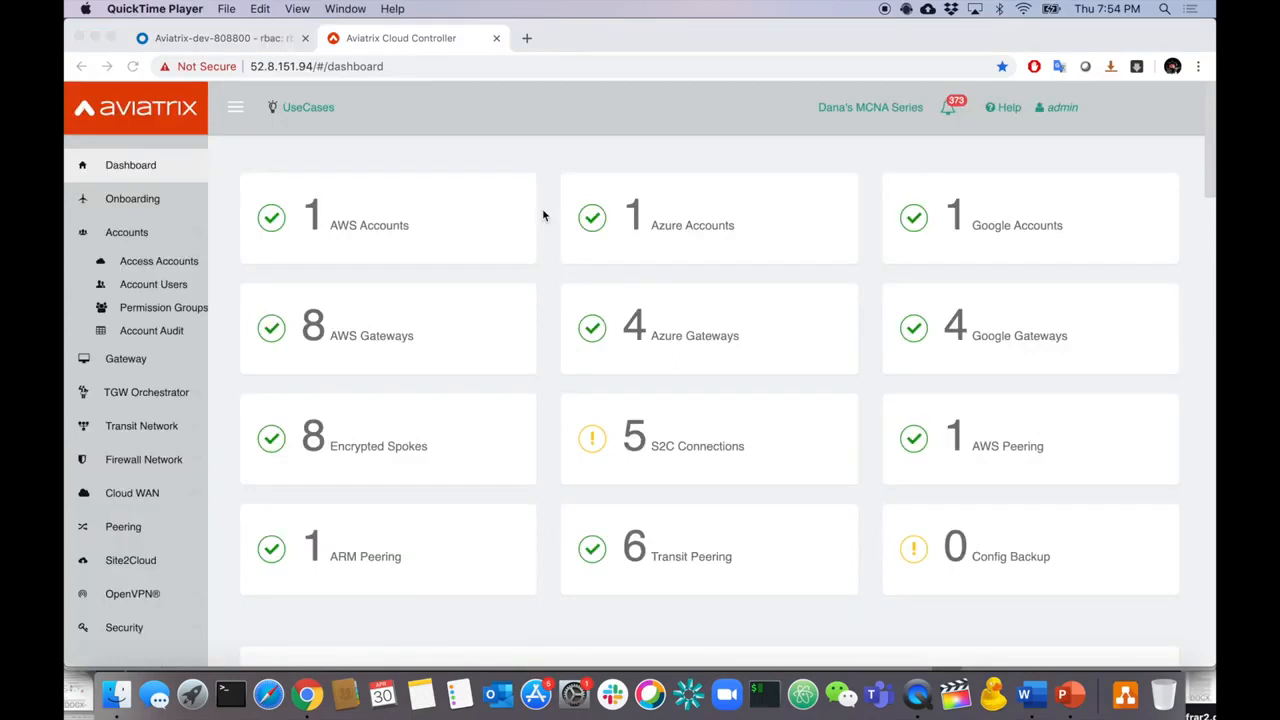
- Check the PowerPoint requirements slide, then begin a new Aviatrix permission group
{"action": "left_click", "coordinate": [165, 308]}
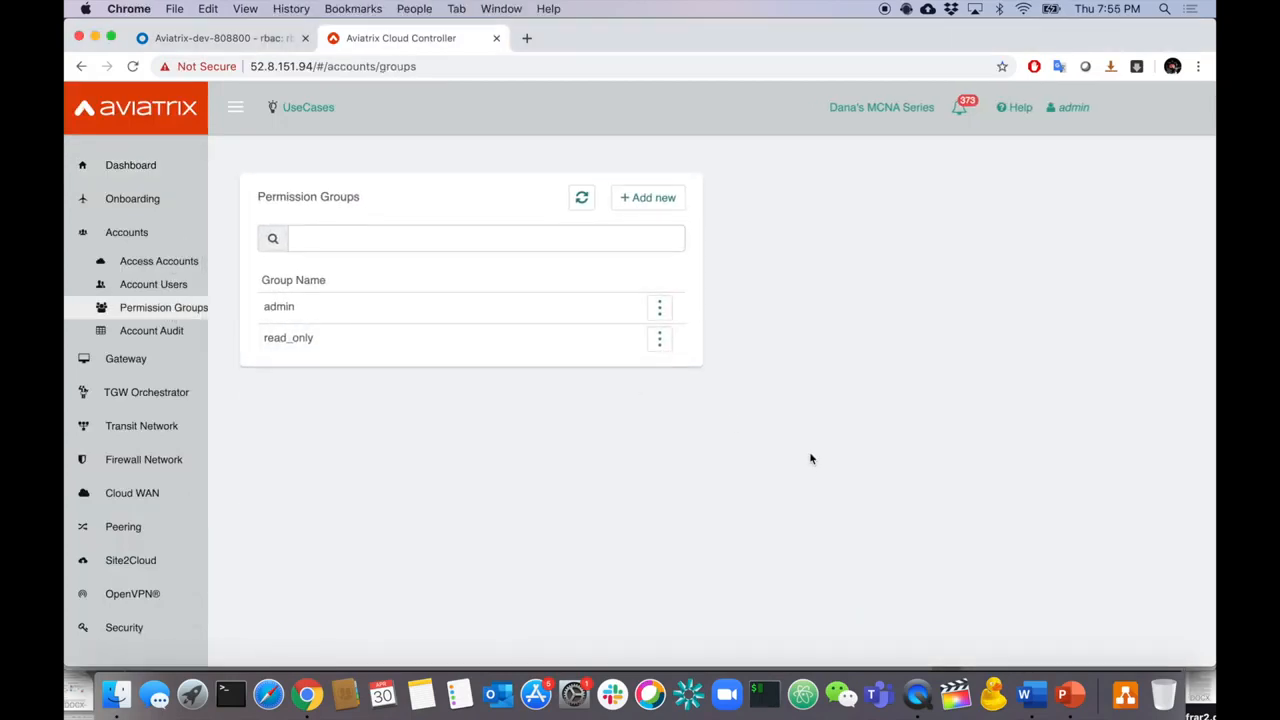
{"action": "left_click", "coordinate": [1070, 694]}
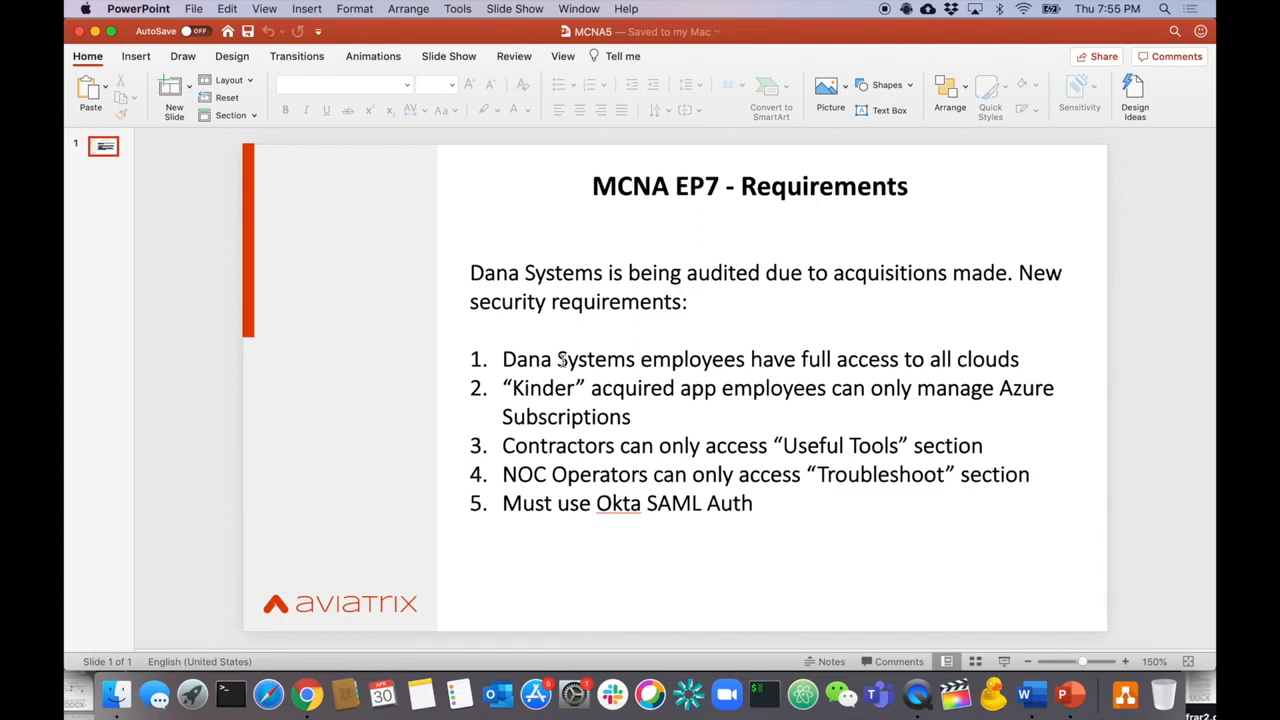
{"action": "key", "text": "super+Tab"}
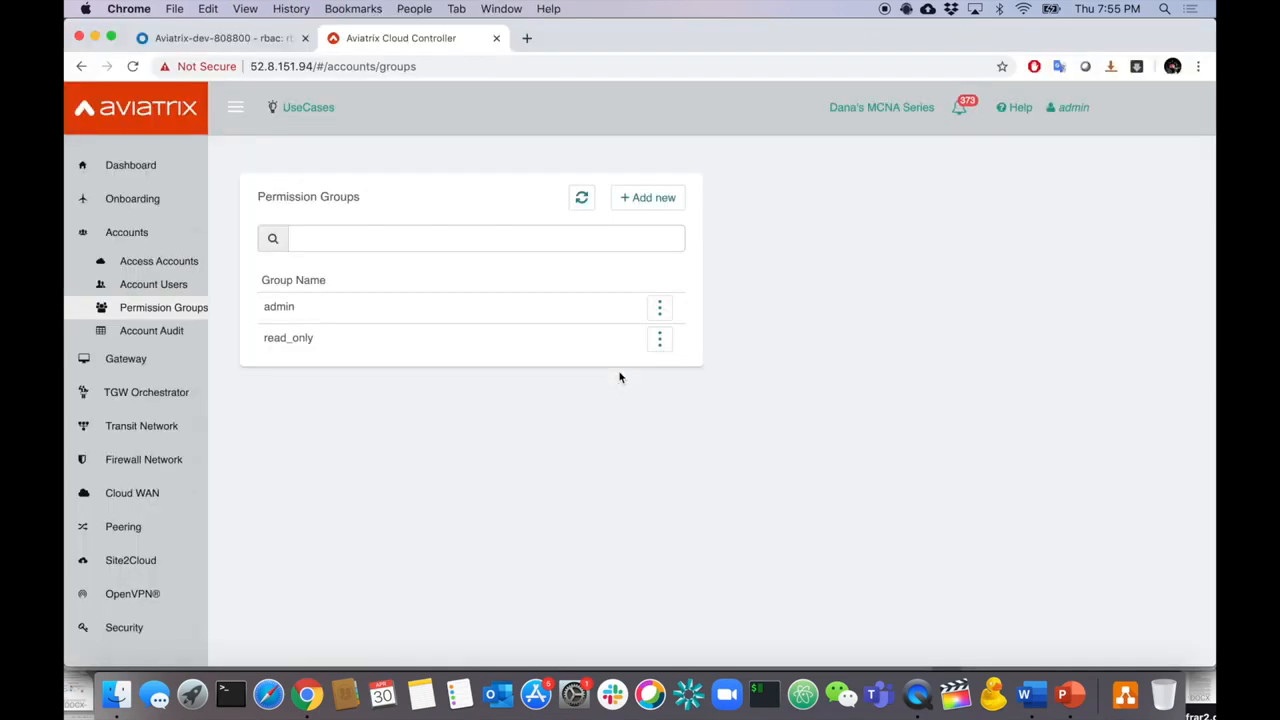
{"action": "left_click", "coordinate": [639, 211]}
- Create a permission group named 'fullaccess'
{"action": "left_click", "coordinate": [810, 249]}
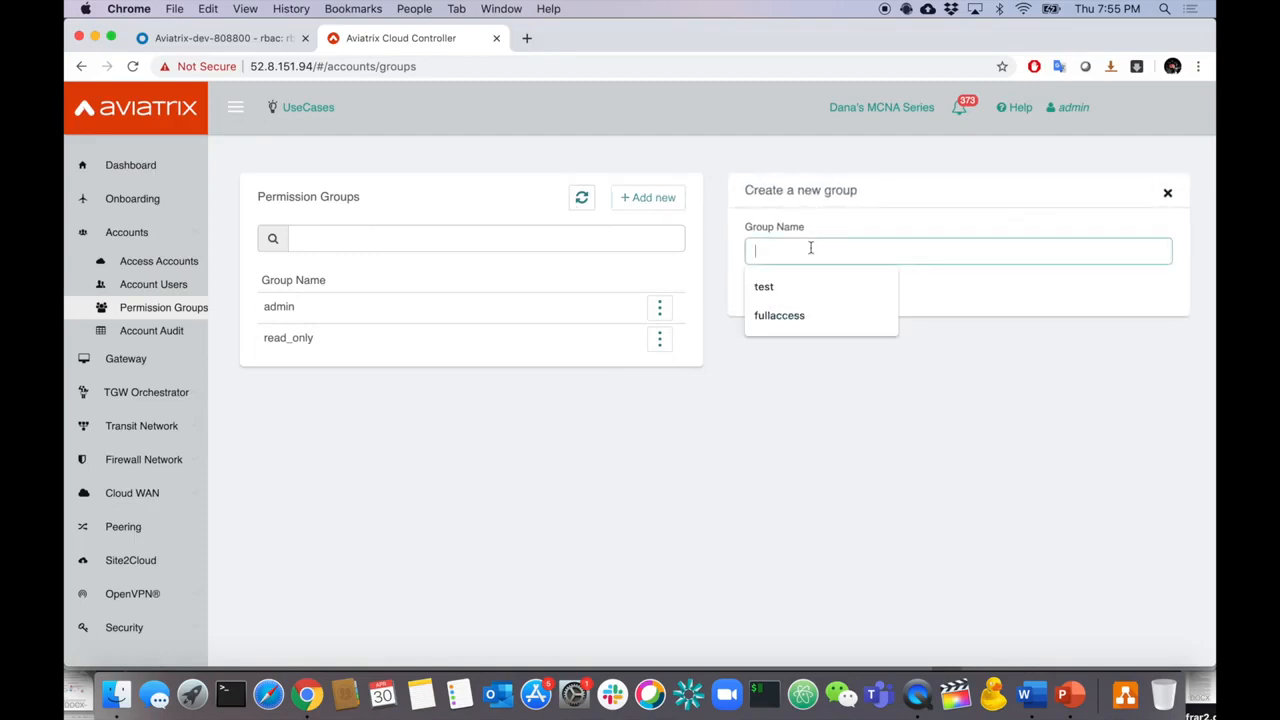
{"action": "type", "text": "fullaccess"}
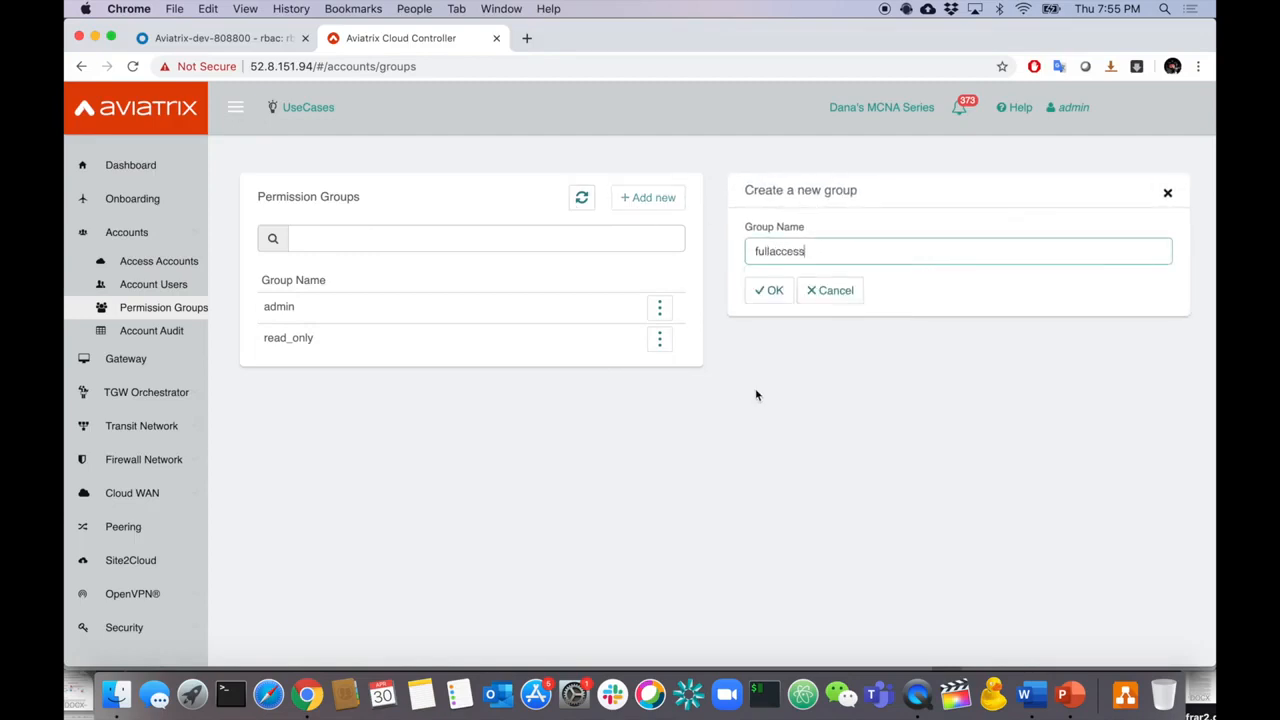
{"action": "left_click", "coordinate": [771, 292]}
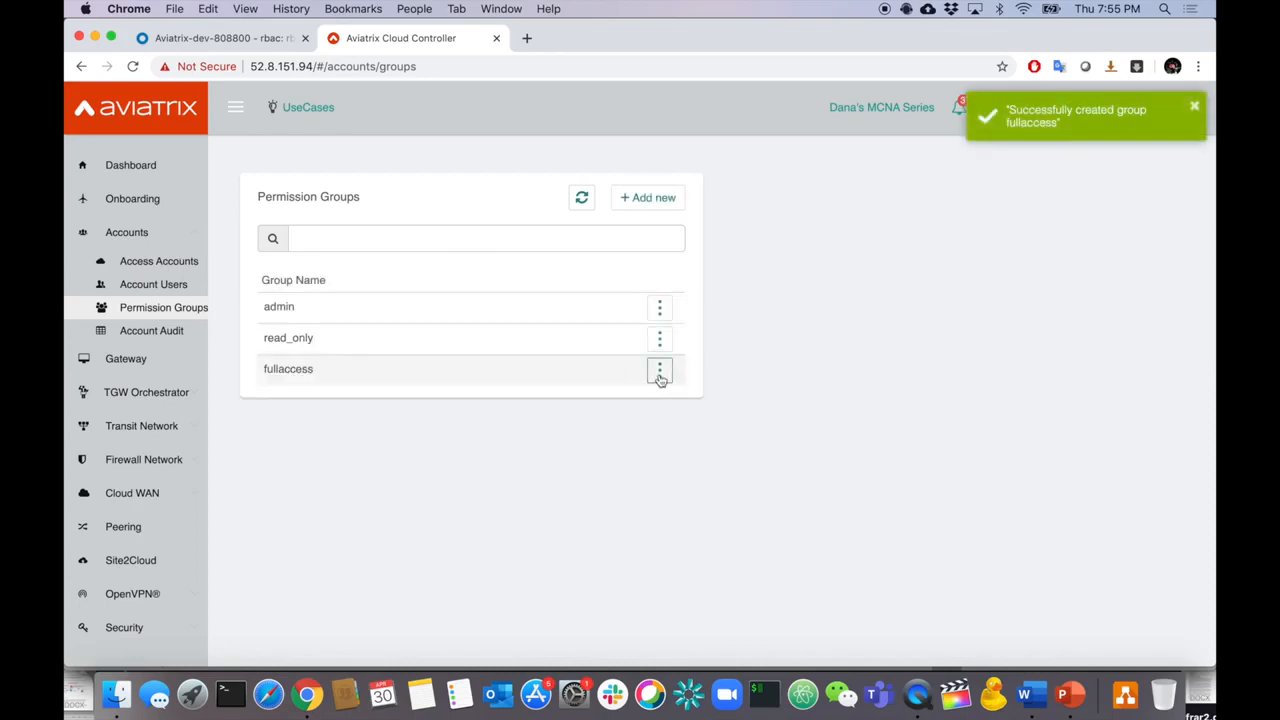
- Grant fullaccess every permission, from all_site2cloud_write through all_write
{"action": "left_click", "coordinate": [660, 376]}
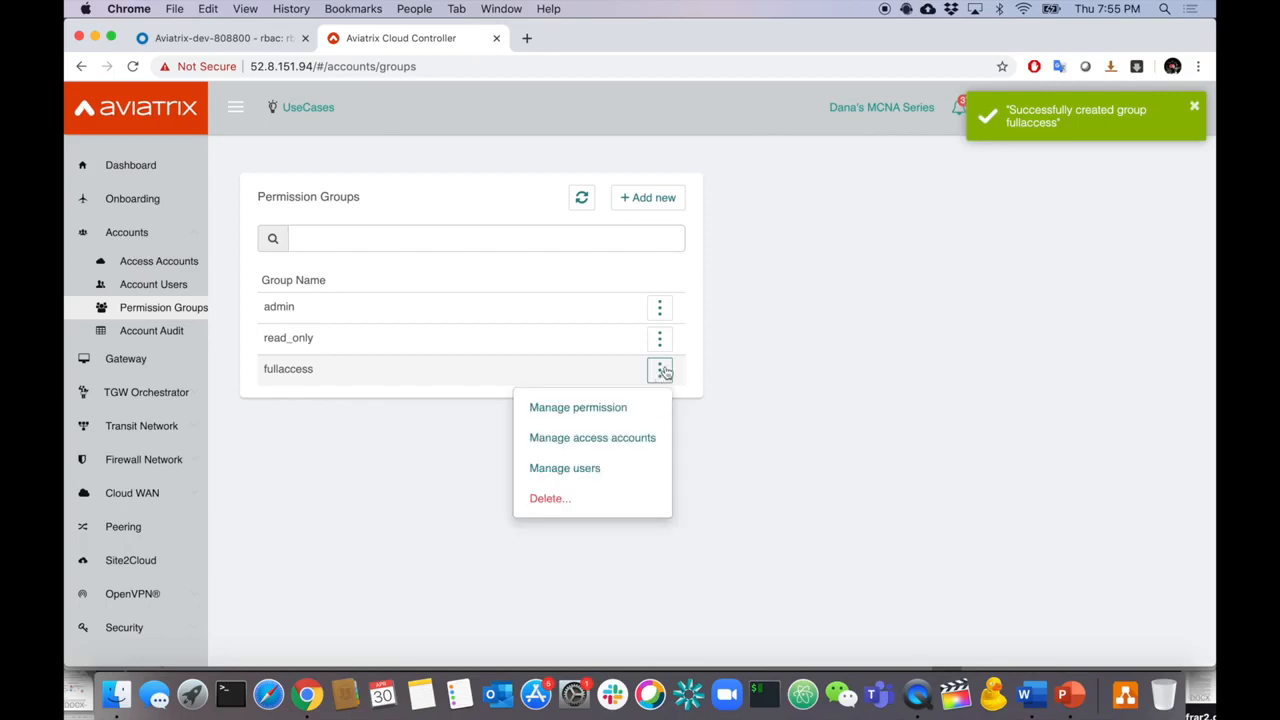
{"action": "left_click", "coordinate": [631, 406]}
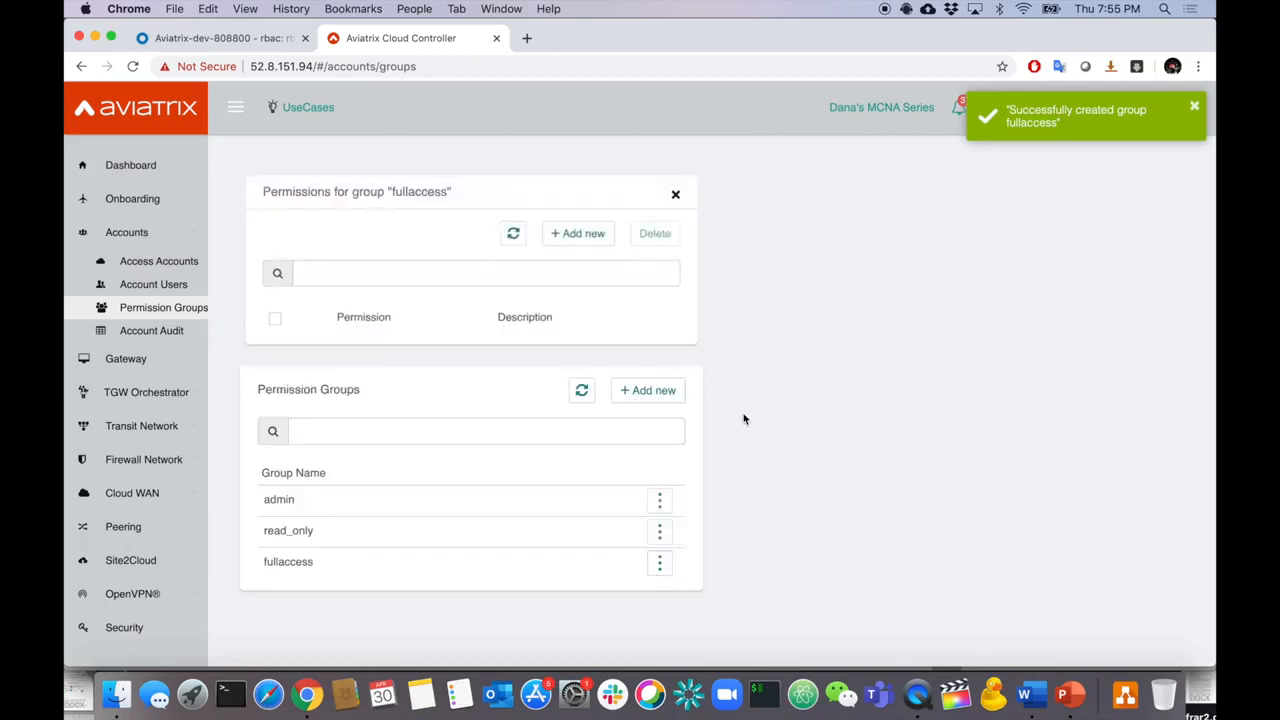
{"action": "left_click", "coordinate": [586, 241]}
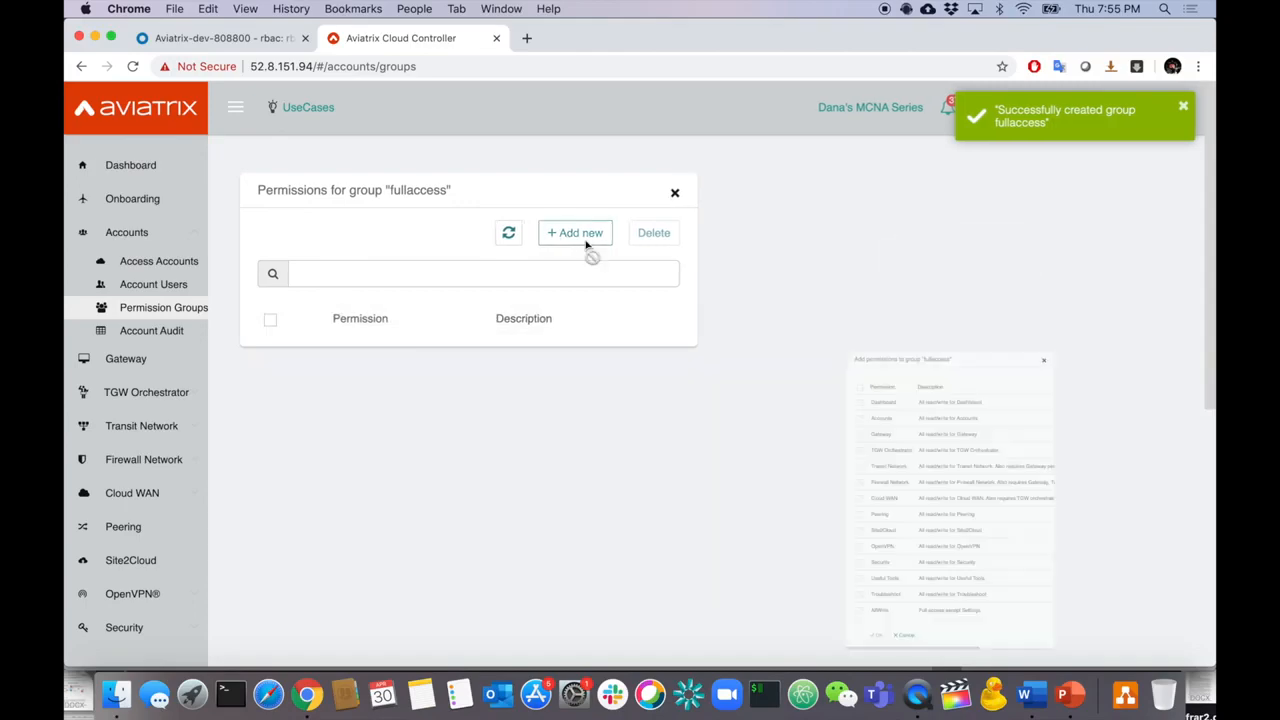
{"action": "left_click", "coordinate": [751, 253]}
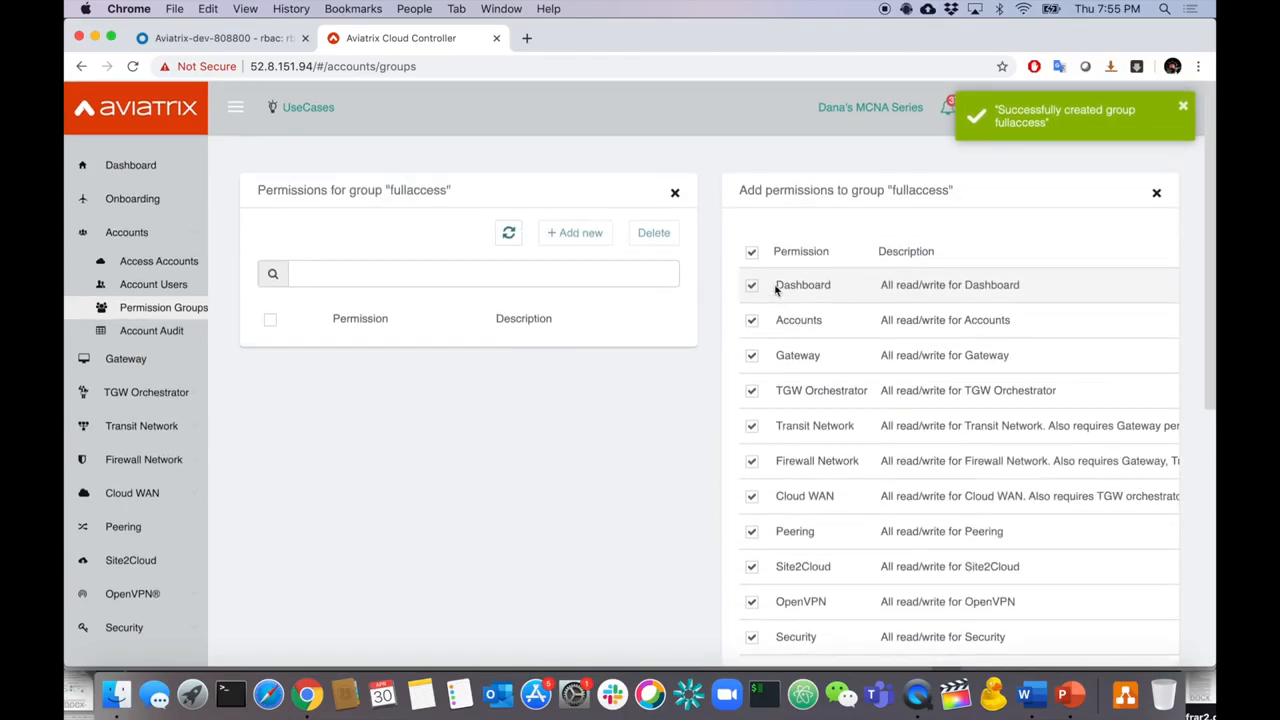
{"action": "scroll", "coordinate": [770, 300], "scroll_direction": "down", "scroll_amount": 5}
{"action": "left_click", "coordinate": [791, 341]}
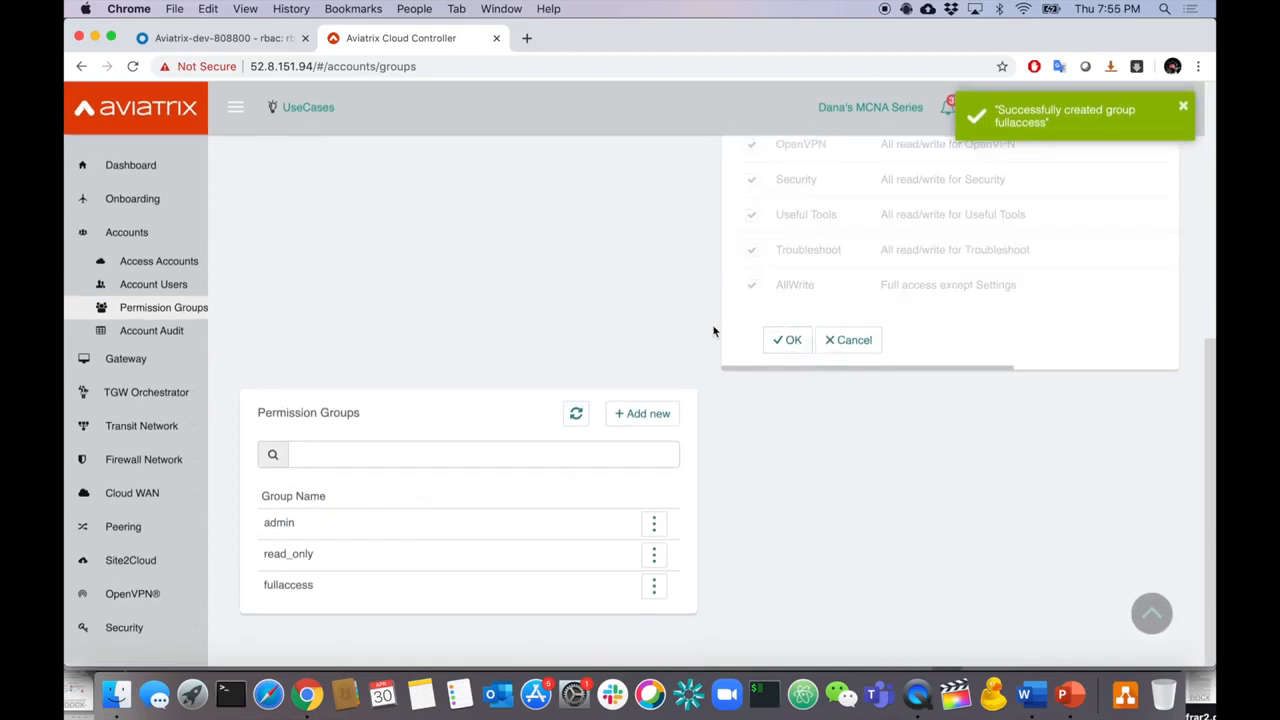
{"action": "scroll", "coordinate": [634, 342], "scroll_direction": "down", "scroll_amount": 5}
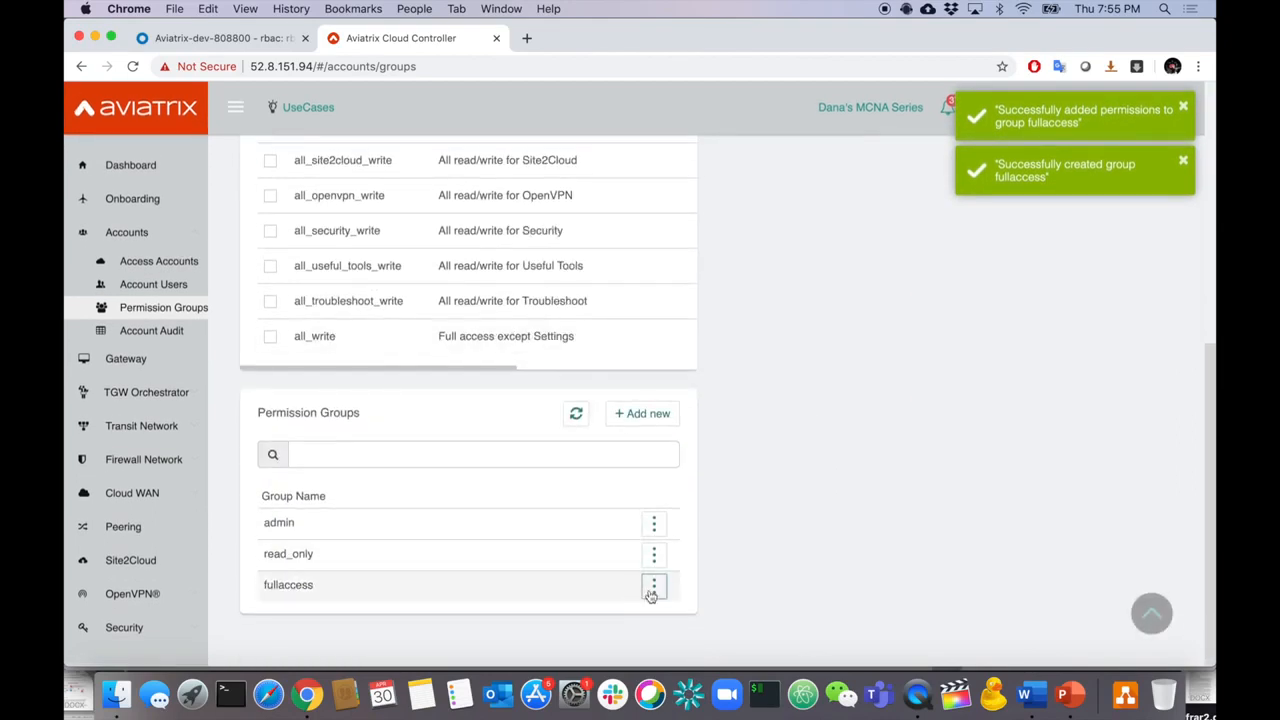
{"action": "left_click", "coordinate": [651, 594]}
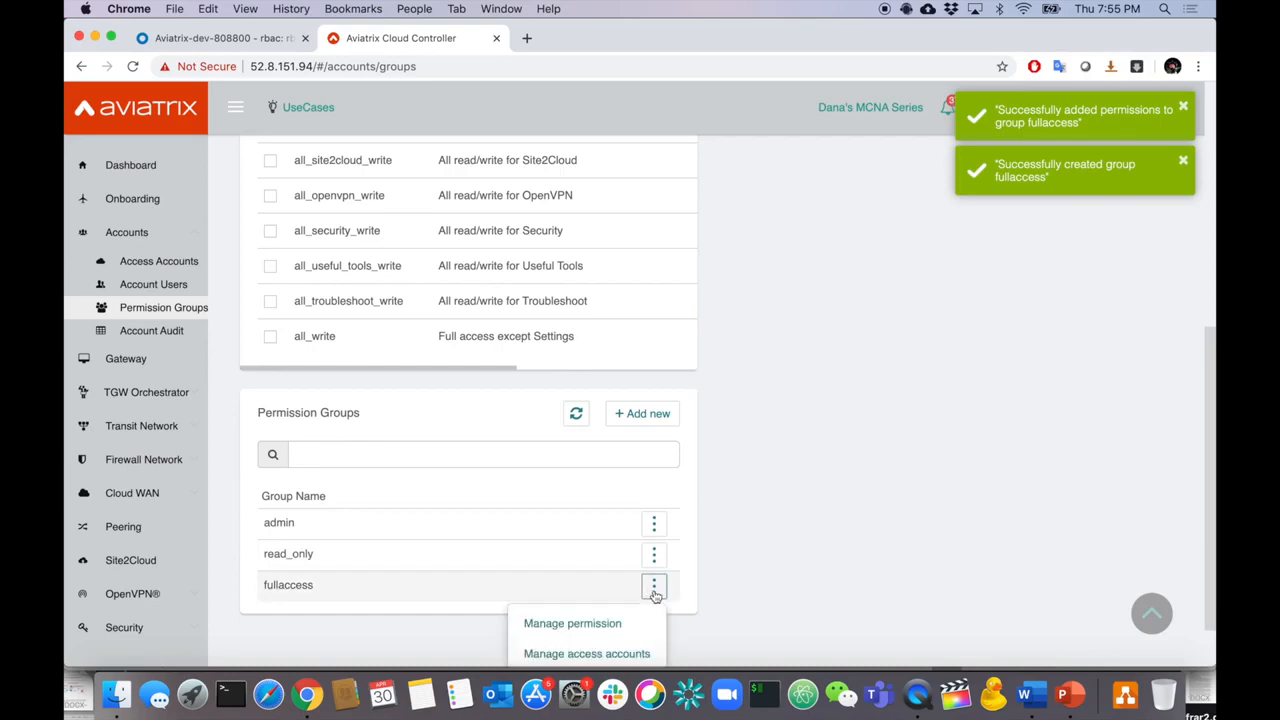
{"action": "scroll", "coordinate": [707, 598], "scroll_direction": "down", "scroll_amount": 1}
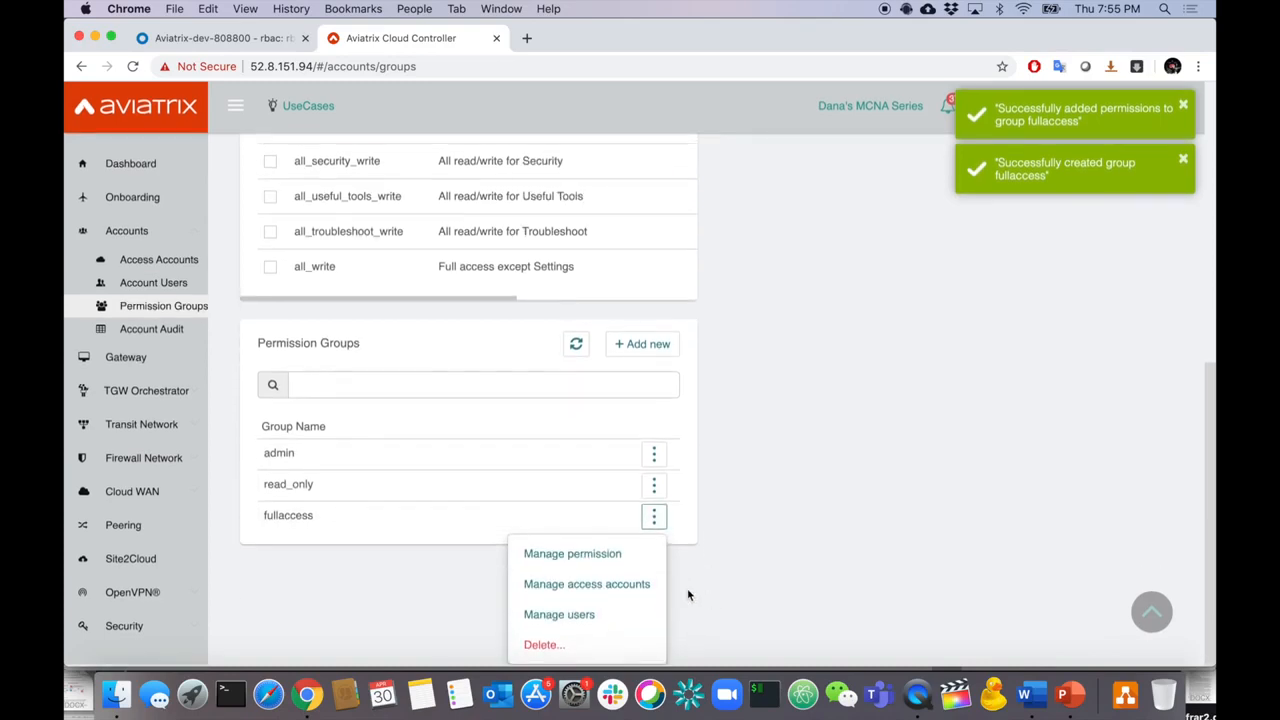
- Assign all four access accounts to fullaccess and bring up the requirements slide
{"action": "left_click", "coordinate": [634, 587]}
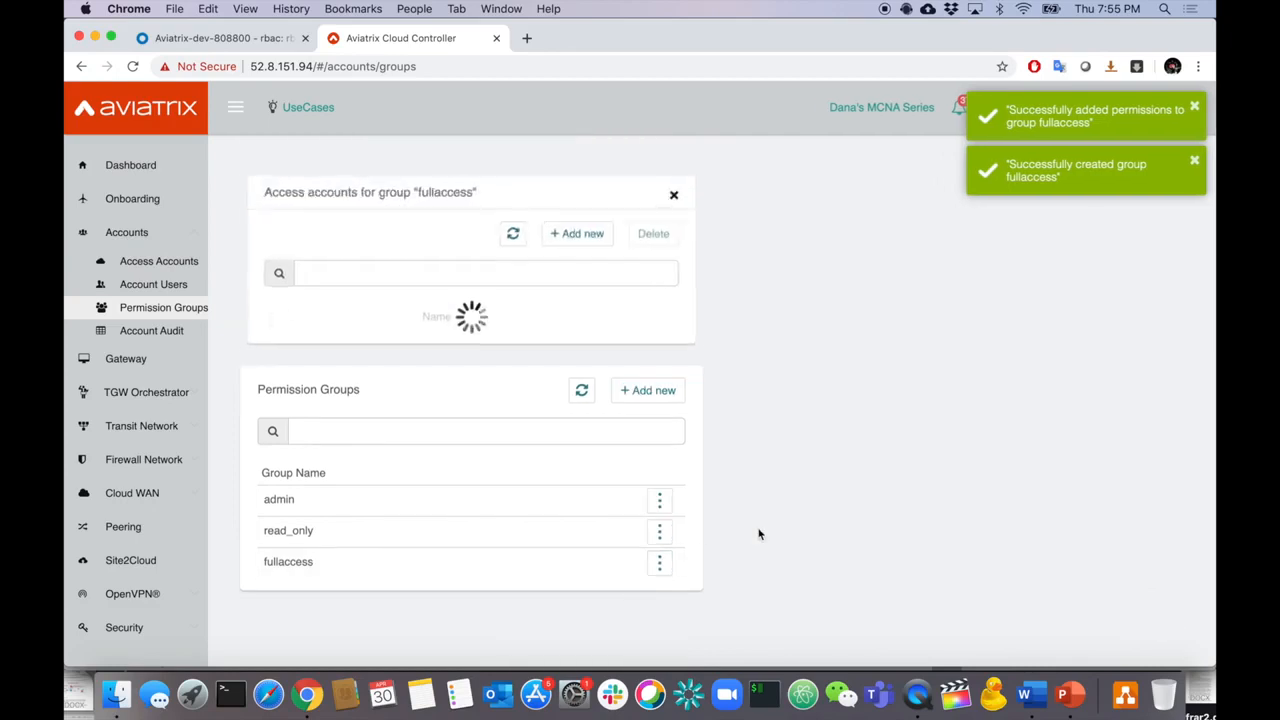
{"action": "left_click", "coordinate": [598, 240]}
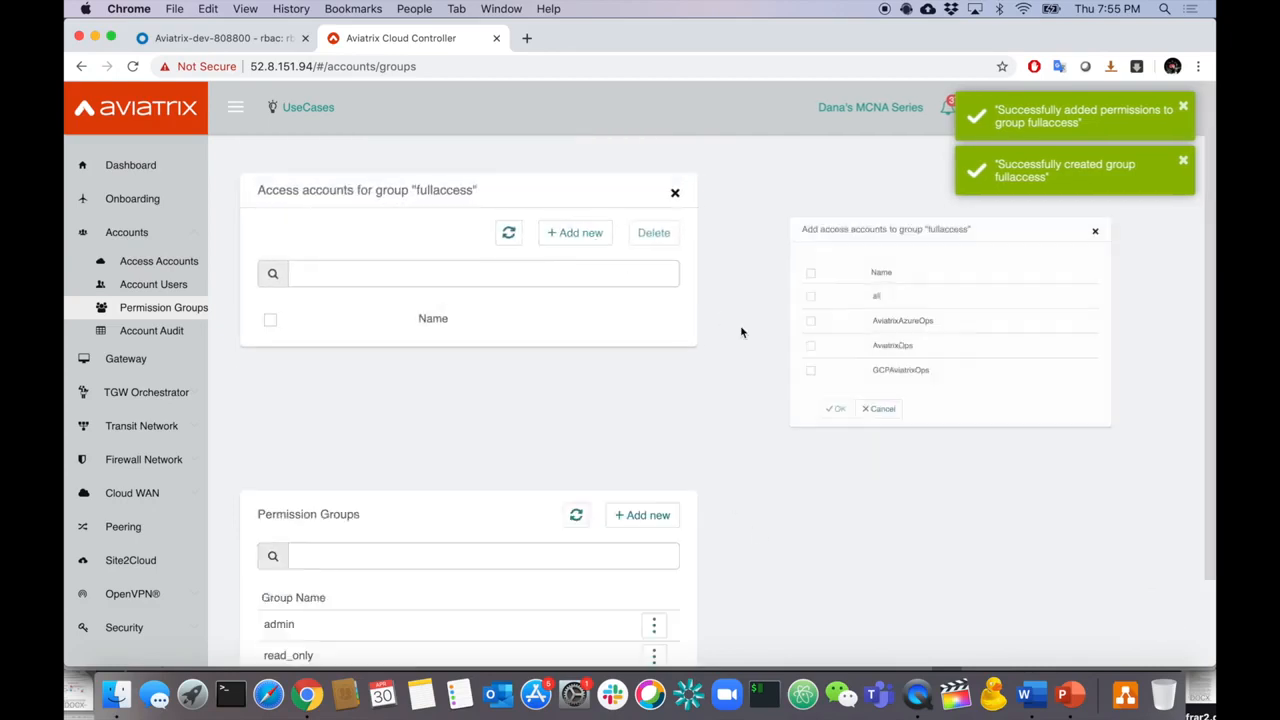
{"action": "left_click", "coordinate": [752, 257]}
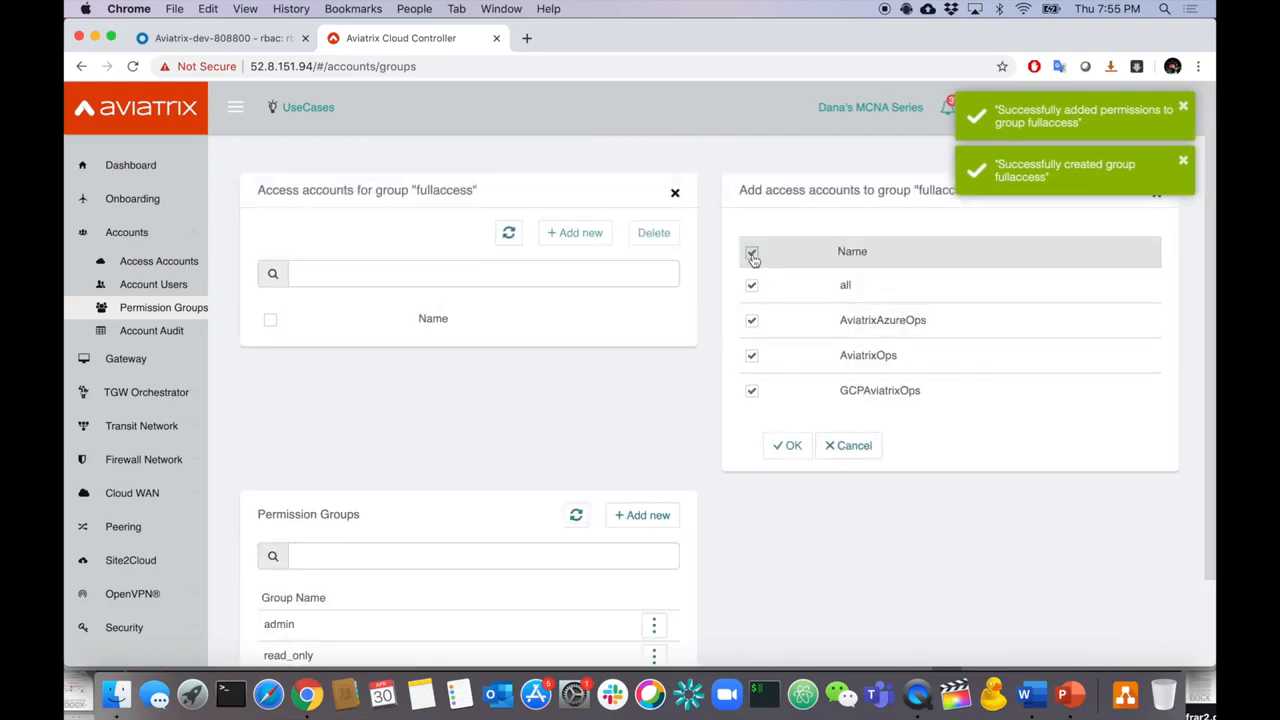
{"action": "left_click", "coordinate": [789, 446]}
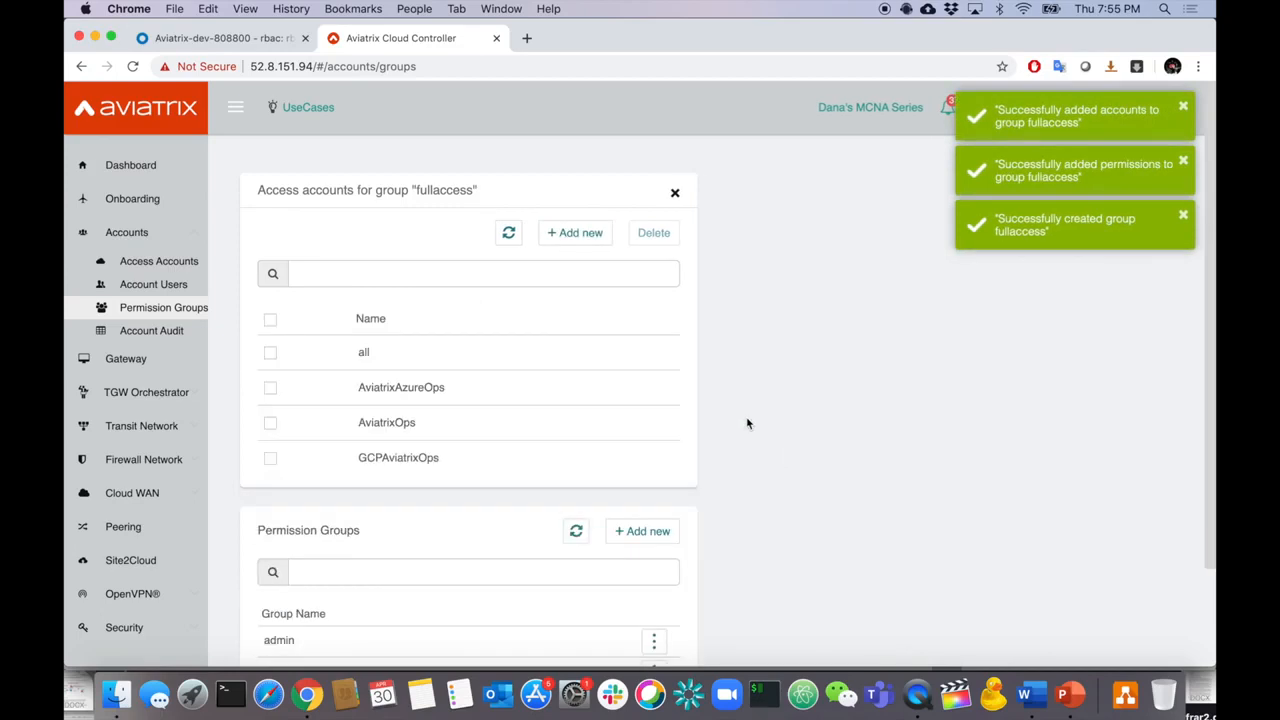
{"action": "scroll", "coordinate": [1135, 262], "scroll_direction": "down", "scroll_amount": 3}
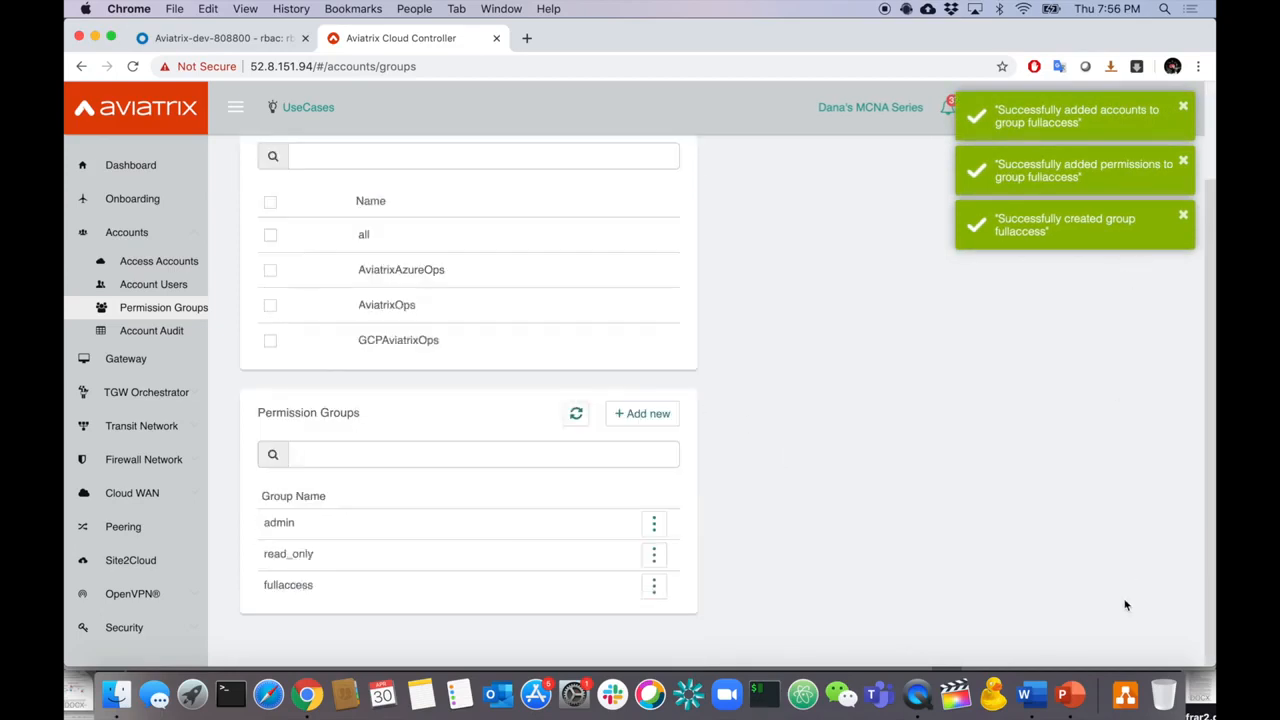
{"action": "left_click", "coordinate": [1070, 694]}
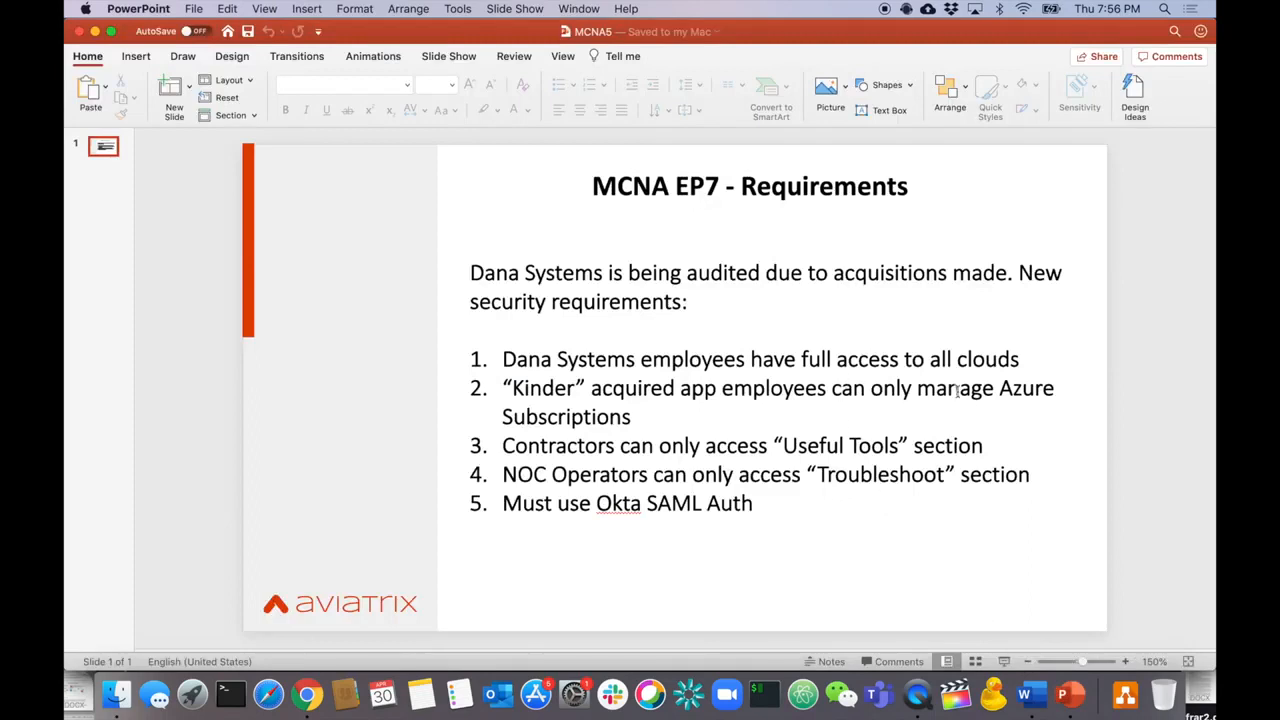
- Dismiss the success notifications and create a permission group named 'fullazureaccess'
{"action": "key", "text": "super+Tab"}
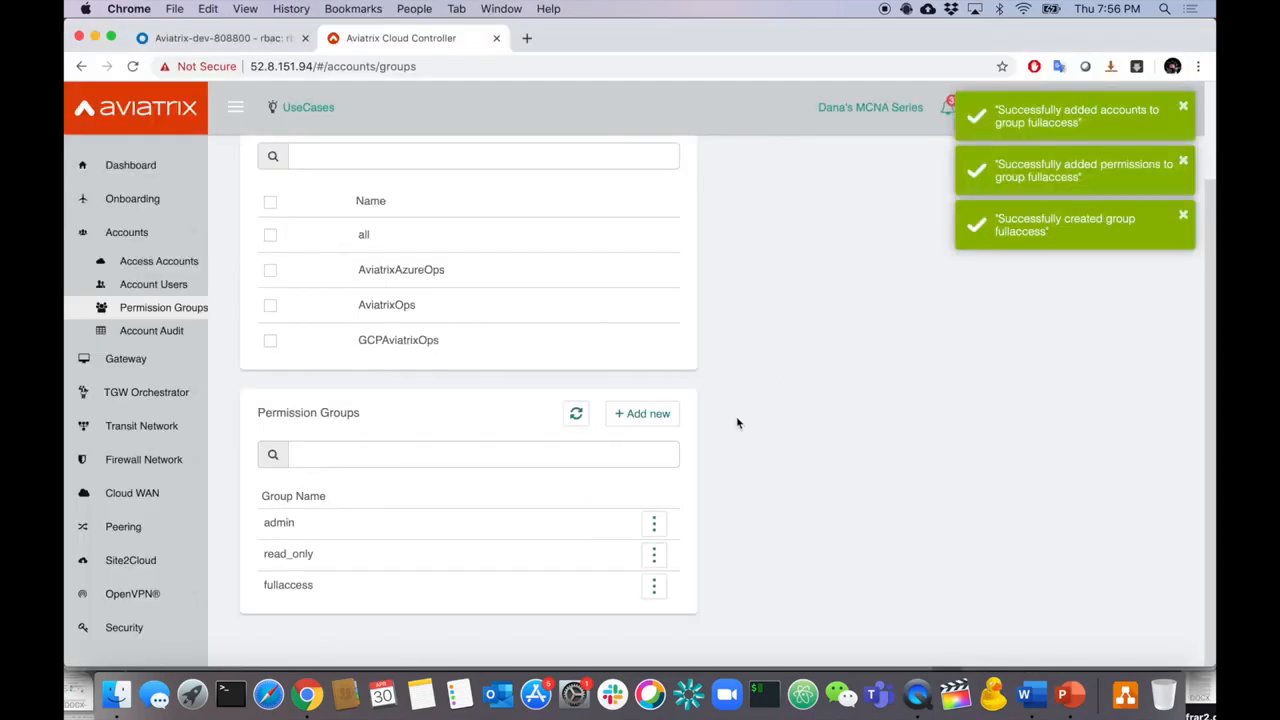
{"action": "left_click", "coordinate": [662, 413]}
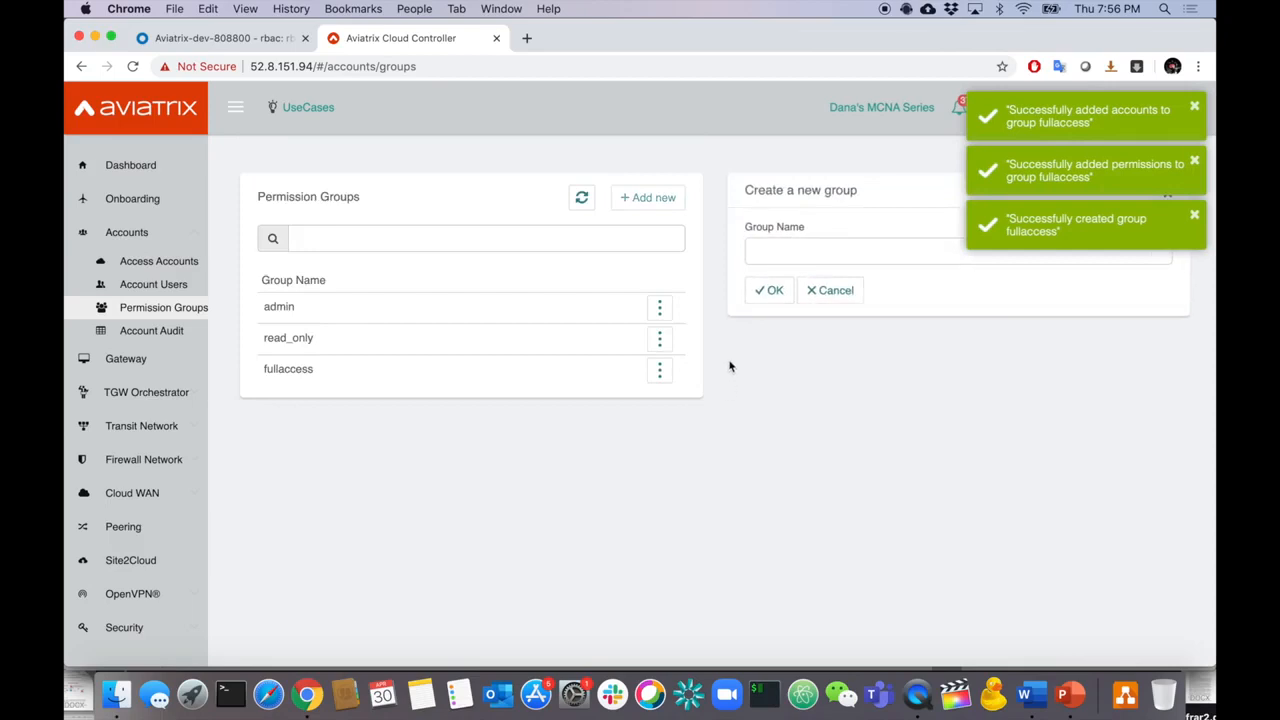
{"action": "left_click", "coordinate": [1192, 106]}
{"action": "left_click", "coordinate": [1194, 108]}
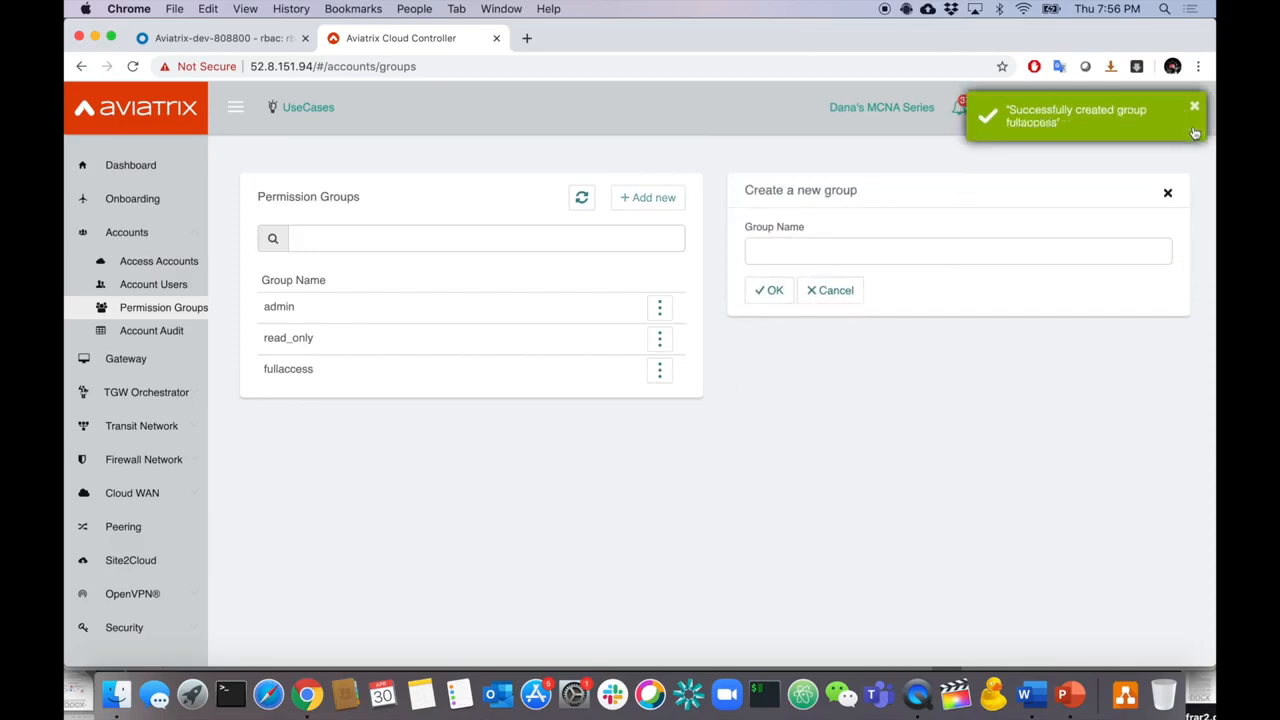
{"action": "left_click", "coordinate": [1194, 110]}
{"action": "left_click", "coordinate": [903, 245]}
{"action": "type", "text": "ful"}
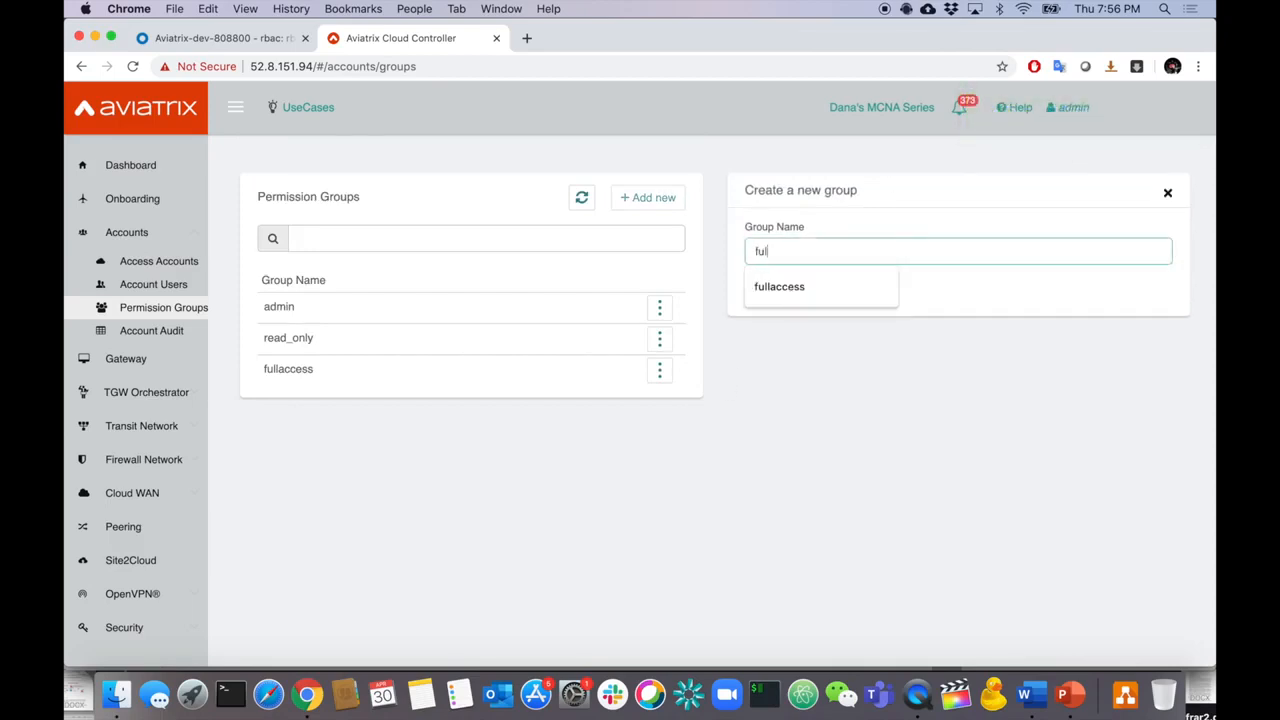
{"action": "type", "text": "lazureaccess"}
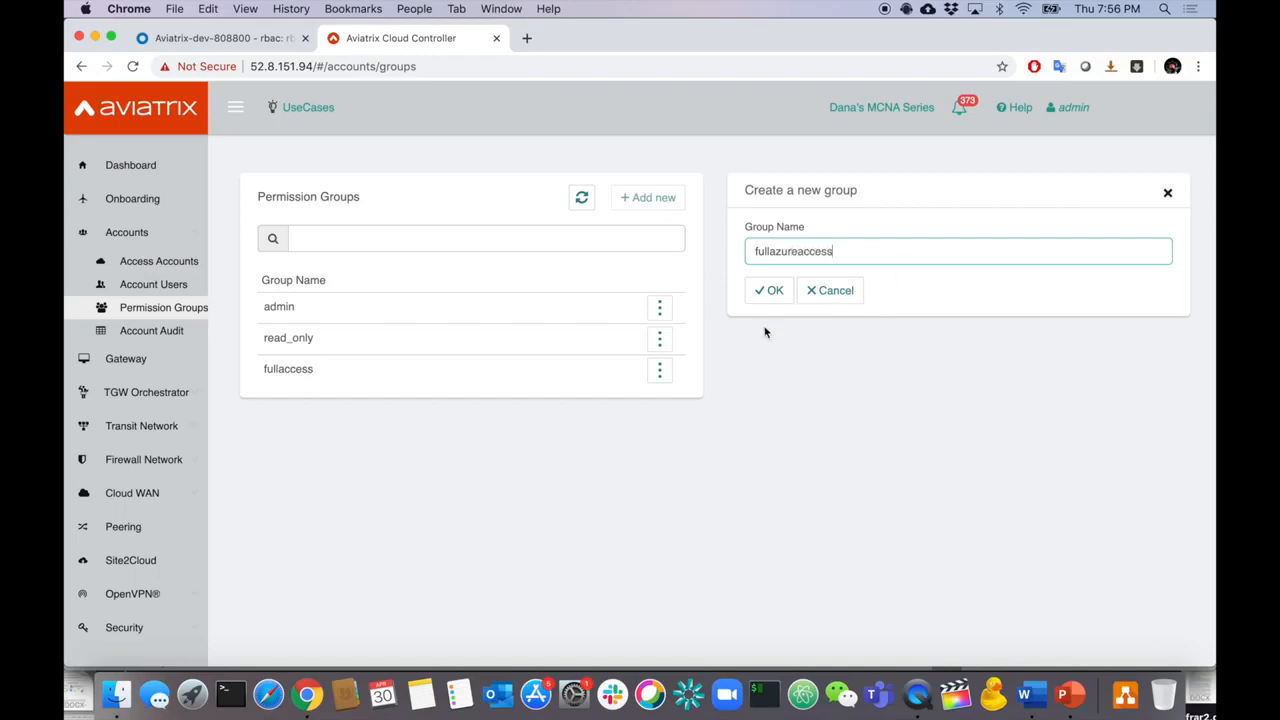
{"action": "left_click", "coordinate": [767, 298]}
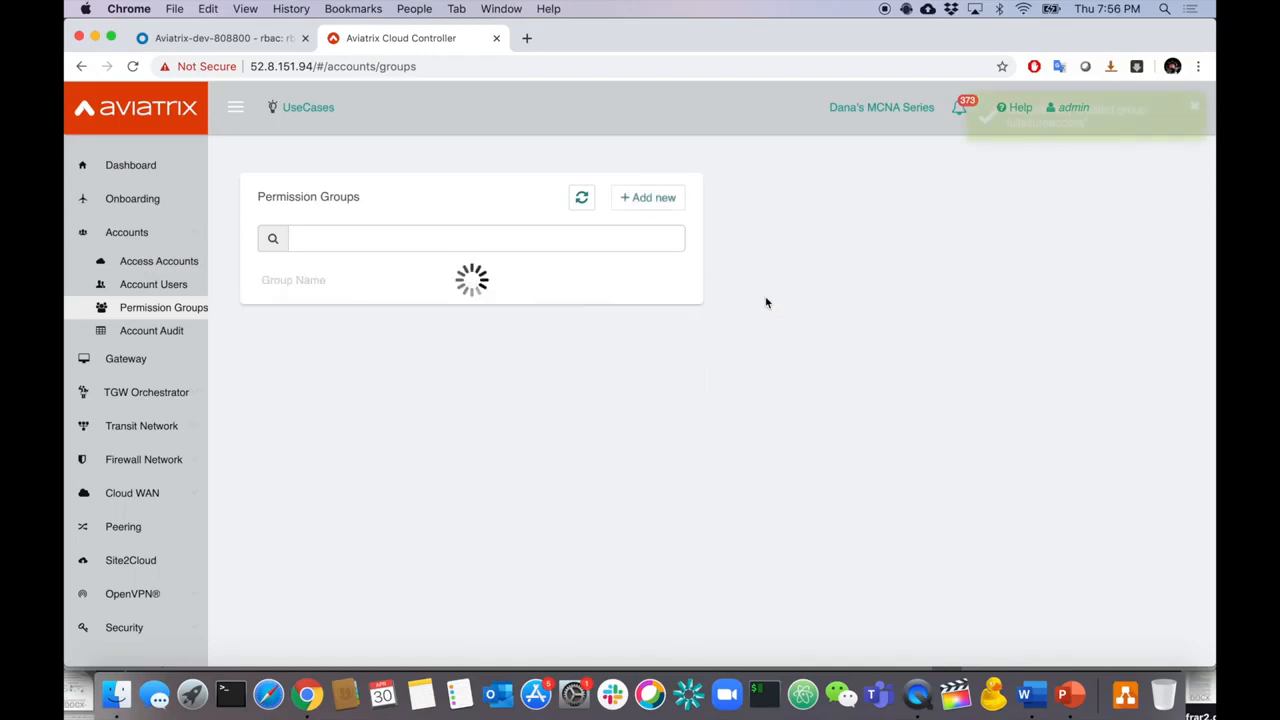
- Grant fullazureaccess every available permission
{"action": "left_click", "coordinate": [661, 400]}
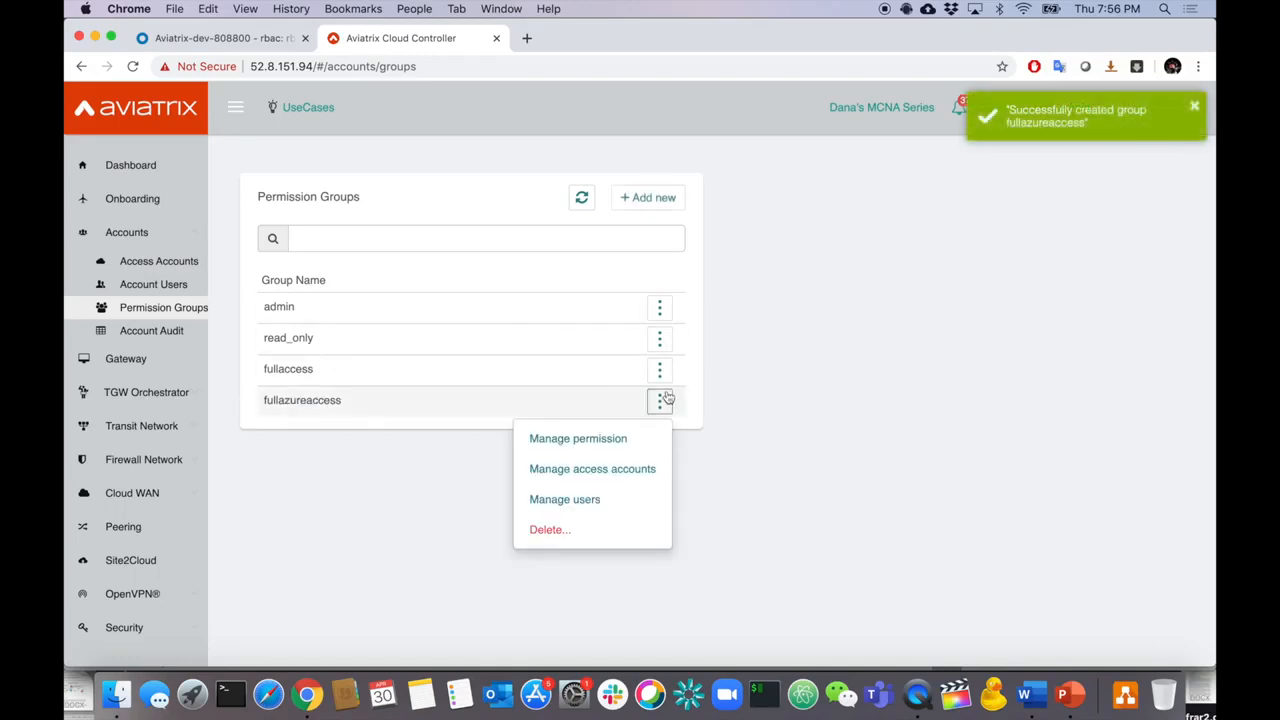
{"action": "left_click", "coordinate": [619, 438]}
{"action": "left_click", "coordinate": [598, 240]}
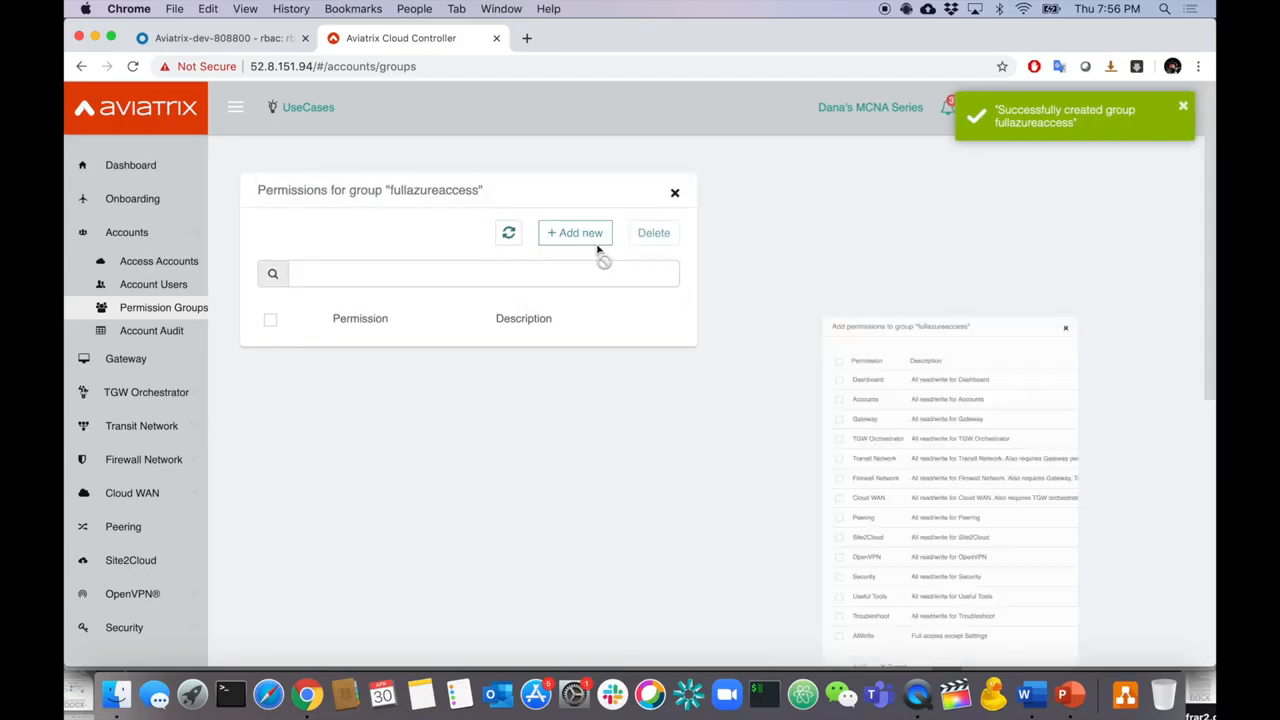
{"action": "left_click", "coordinate": [751, 252]}
{"action": "scroll", "coordinate": [773, 363], "scroll_direction": "down", "scroll_amount": 5}
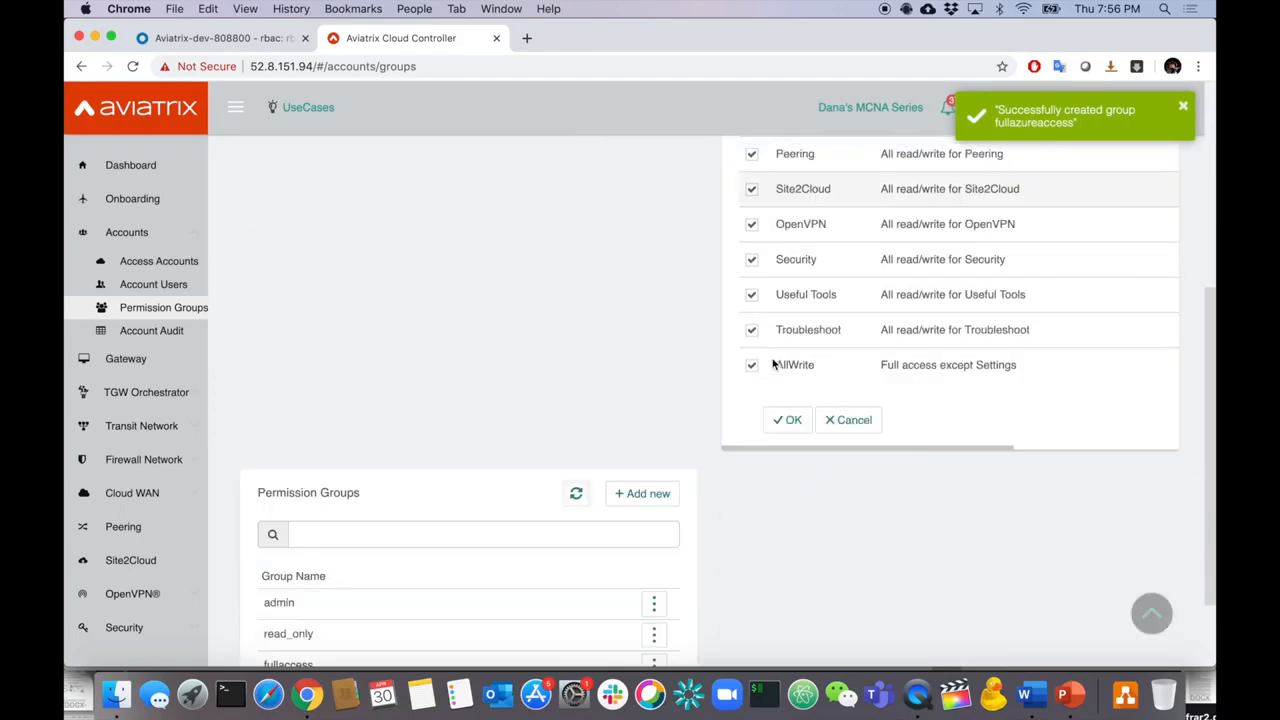
{"action": "left_click", "coordinate": [788, 310]}
{"action": "scroll", "coordinate": [737, 321], "scroll_direction": "up", "scroll_amount": 2}
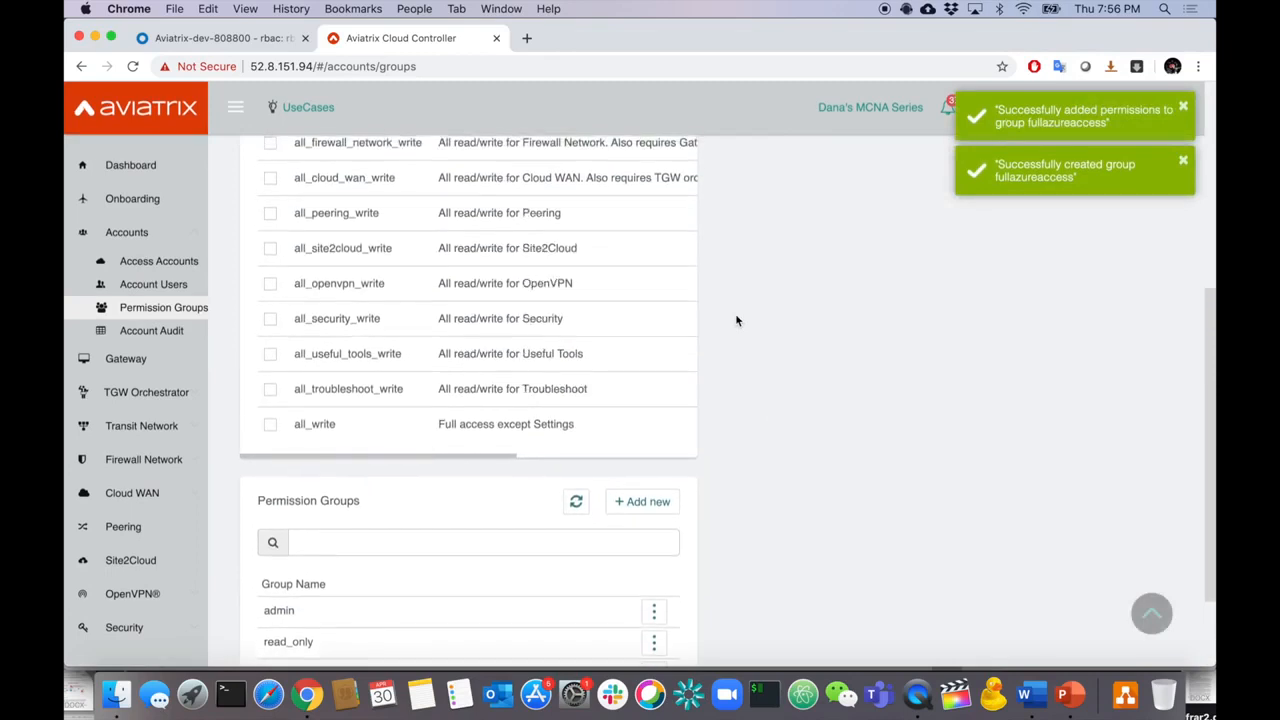
{"action": "scroll", "coordinate": [737, 321], "scroll_direction": "down", "scroll_amount": 1}
{"action": "scroll", "coordinate": [703, 510], "scroll_direction": "down", "scroll_amount": 1}
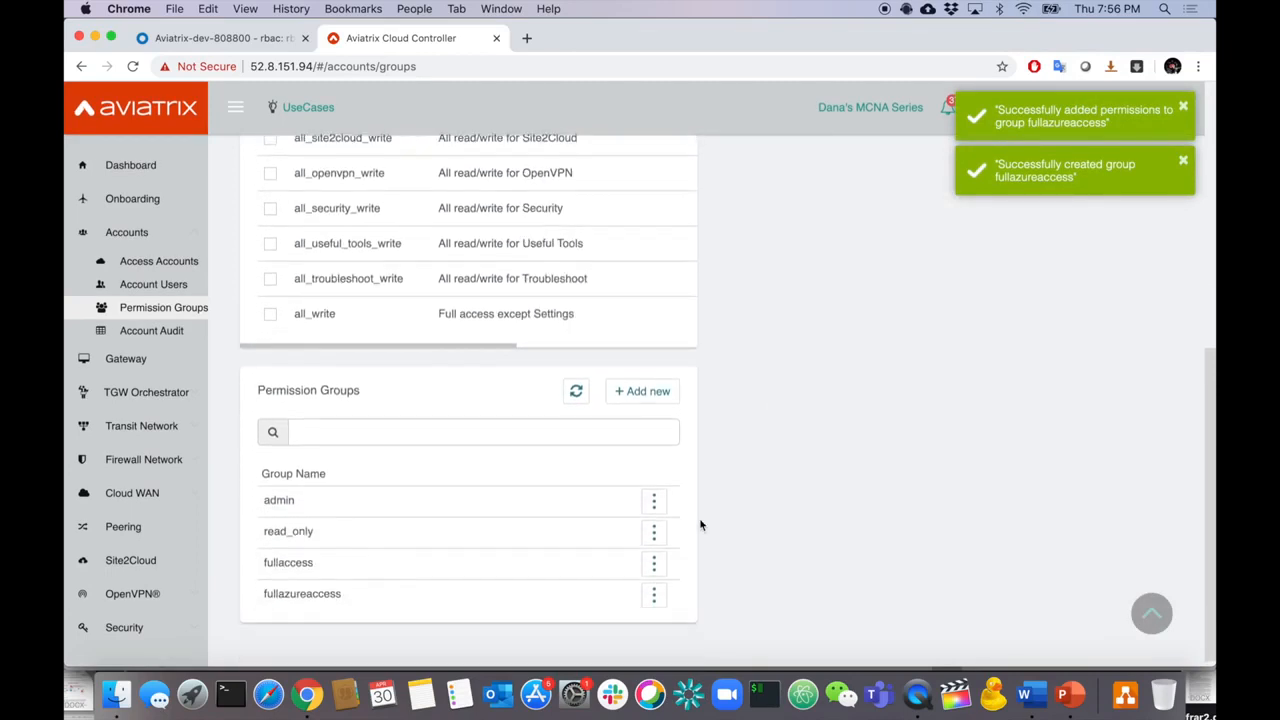
- Assign only the AviatrixAzureOps access account to fullazureaccess
{"action": "left_click", "coordinate": [654, 594]}
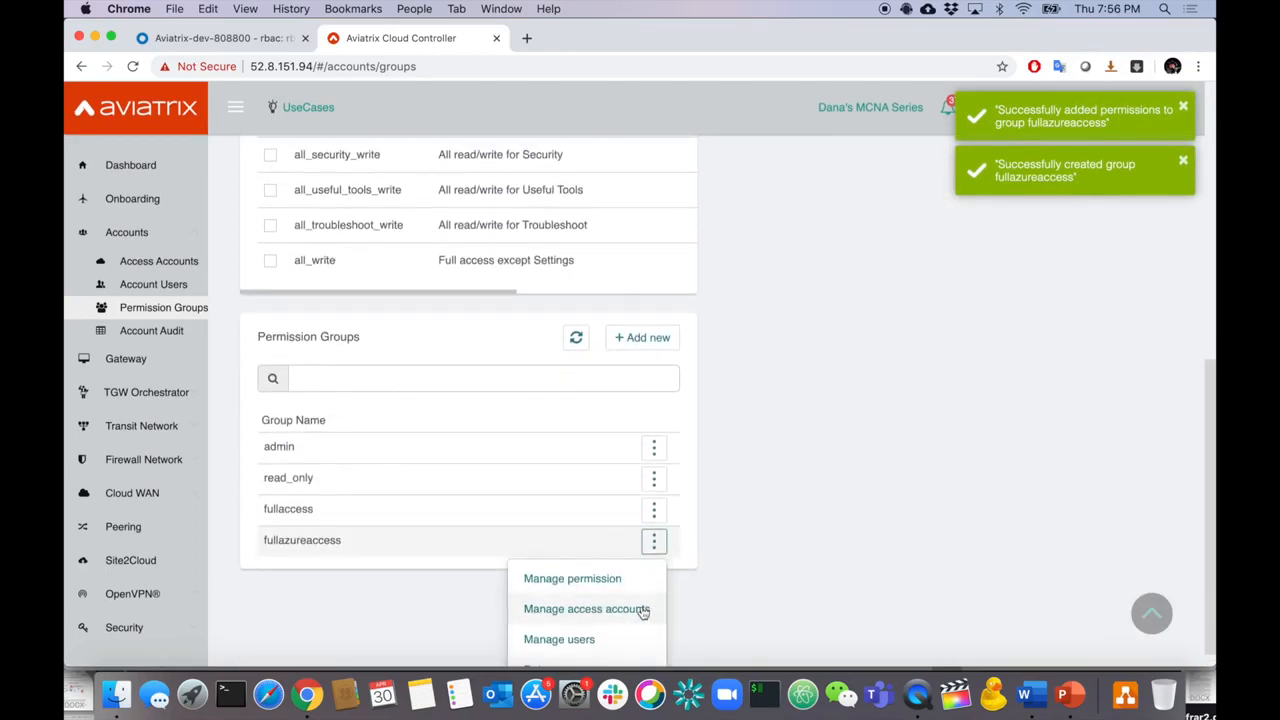
{"action": "left_click", "coordinate": [643, 610]}
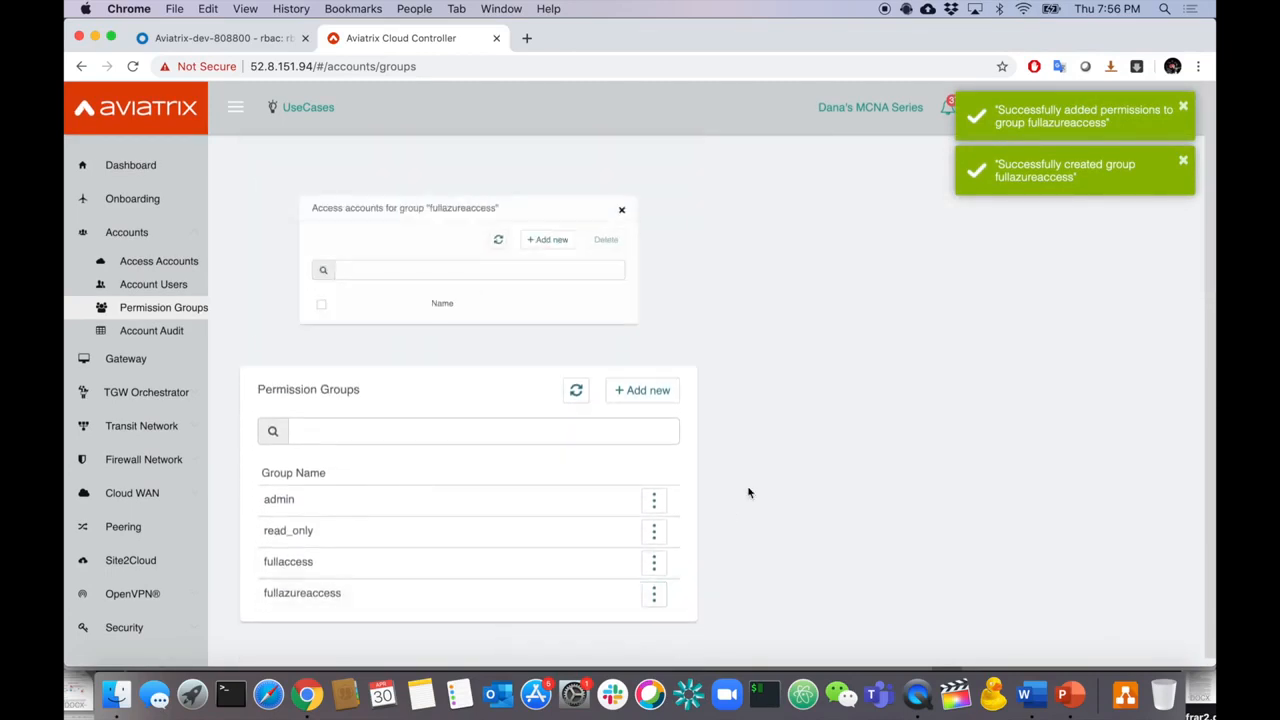
{"action": "left_click", "coordinate": [572, 231]}
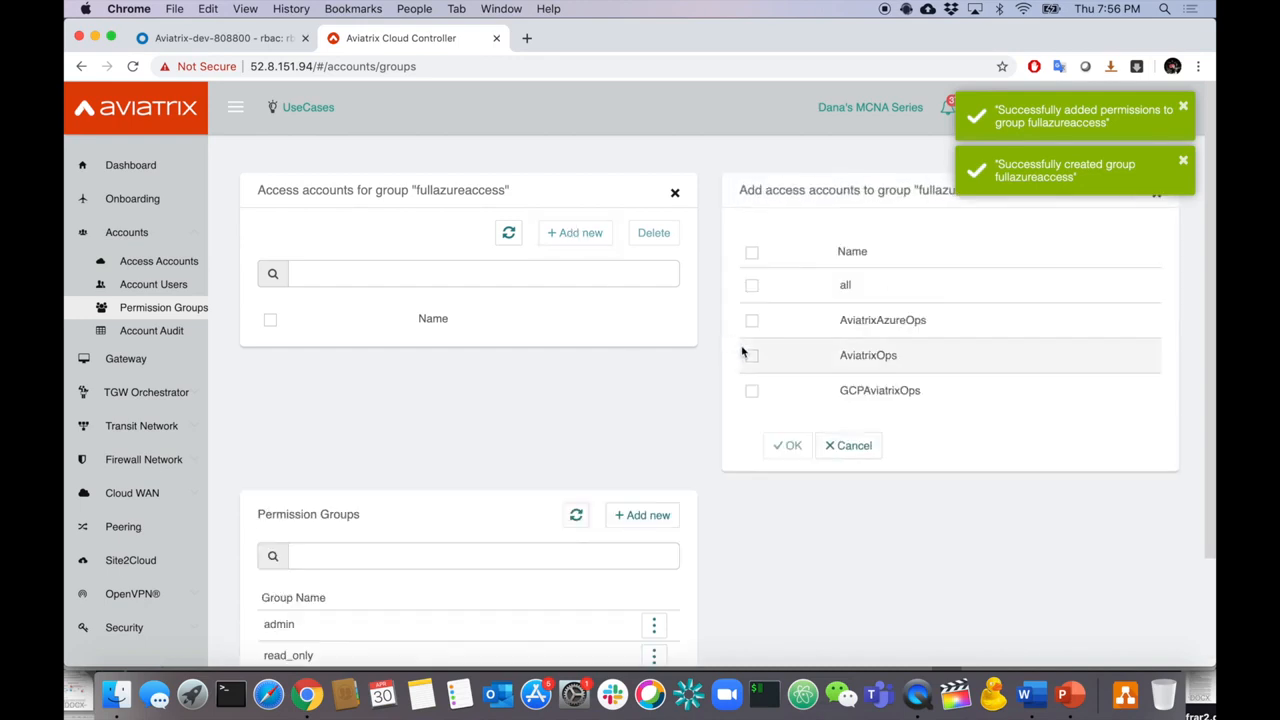
{"action": "left_click", "coordinate": [751, 320]}
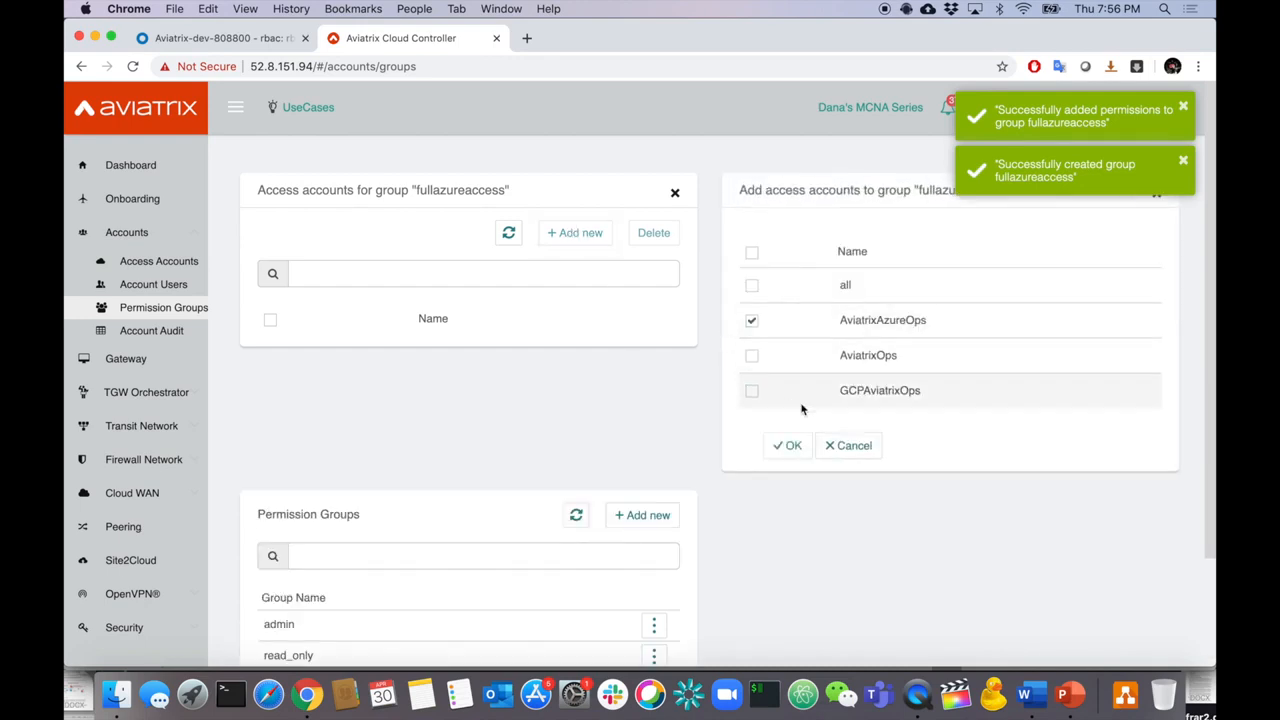
{"action": "left_click", "coordinate": [791, 446]}
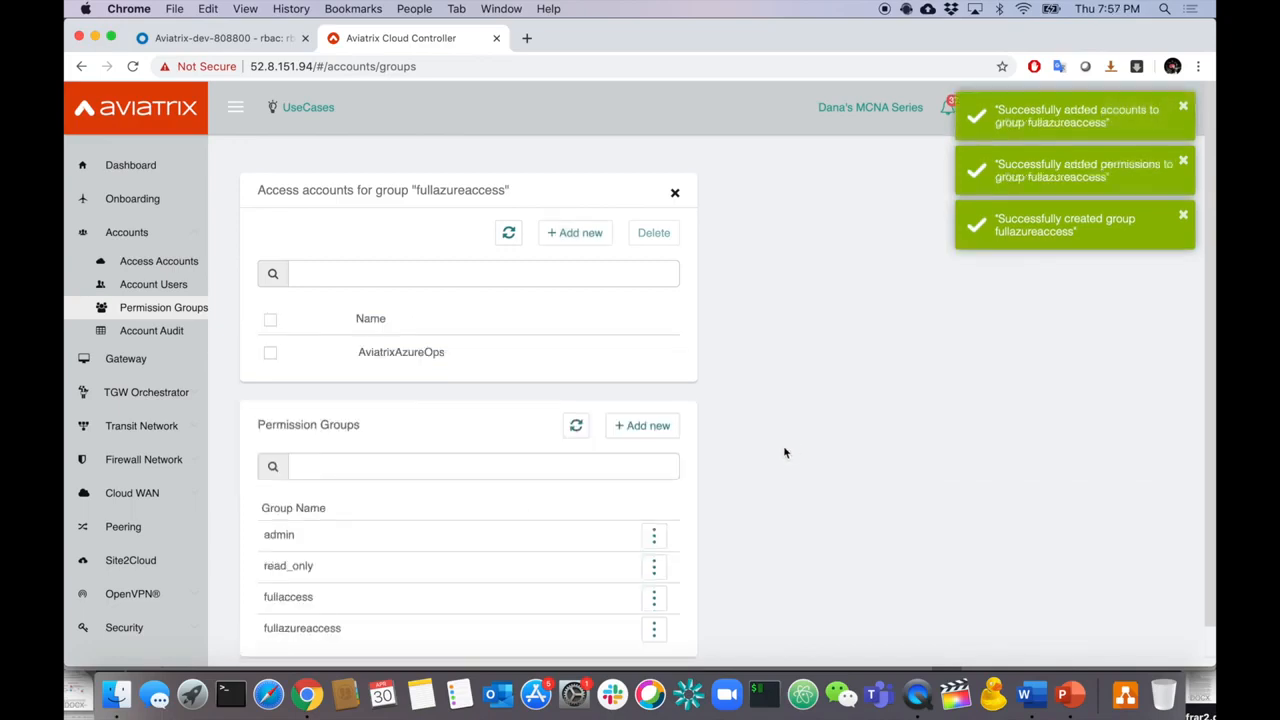
{"action": "scroll", "coordinate": [786, 449], "scroll_direction": "down", "scroll_amount": 1}
{"action": "left_click", "coordinate": [1069, 697]}
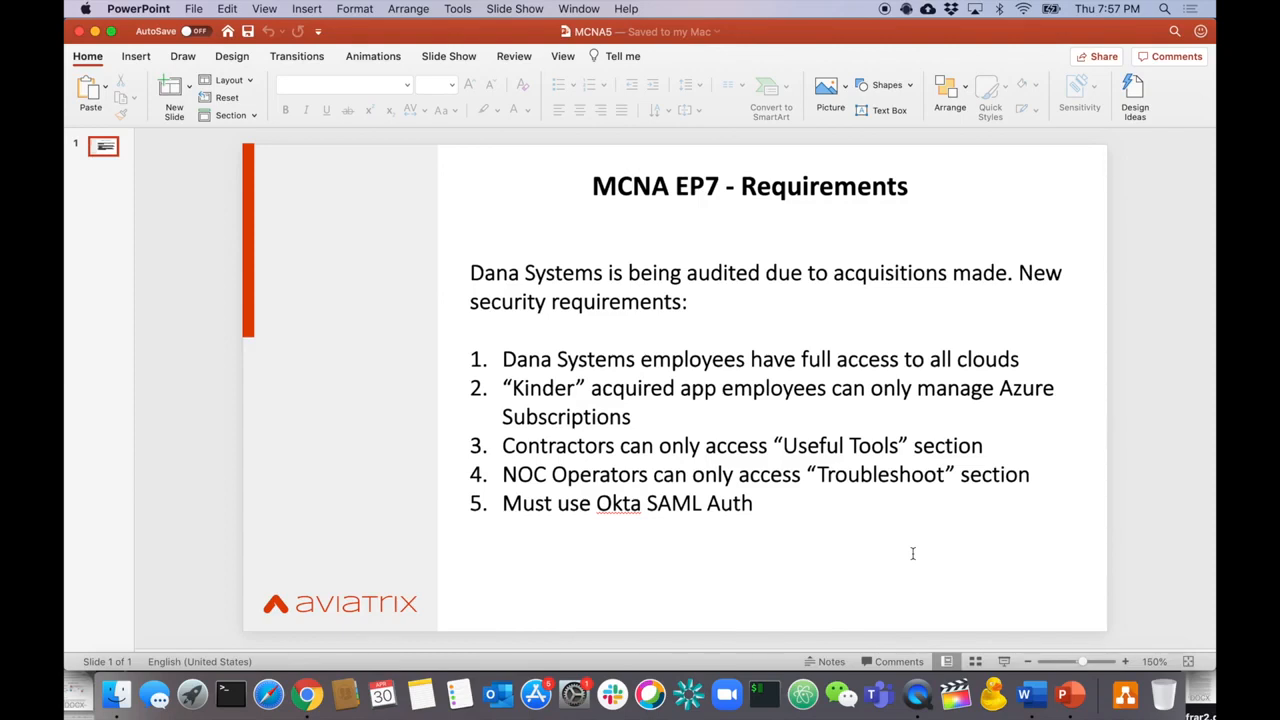
{"action": "key", "text": "super+Tab"}
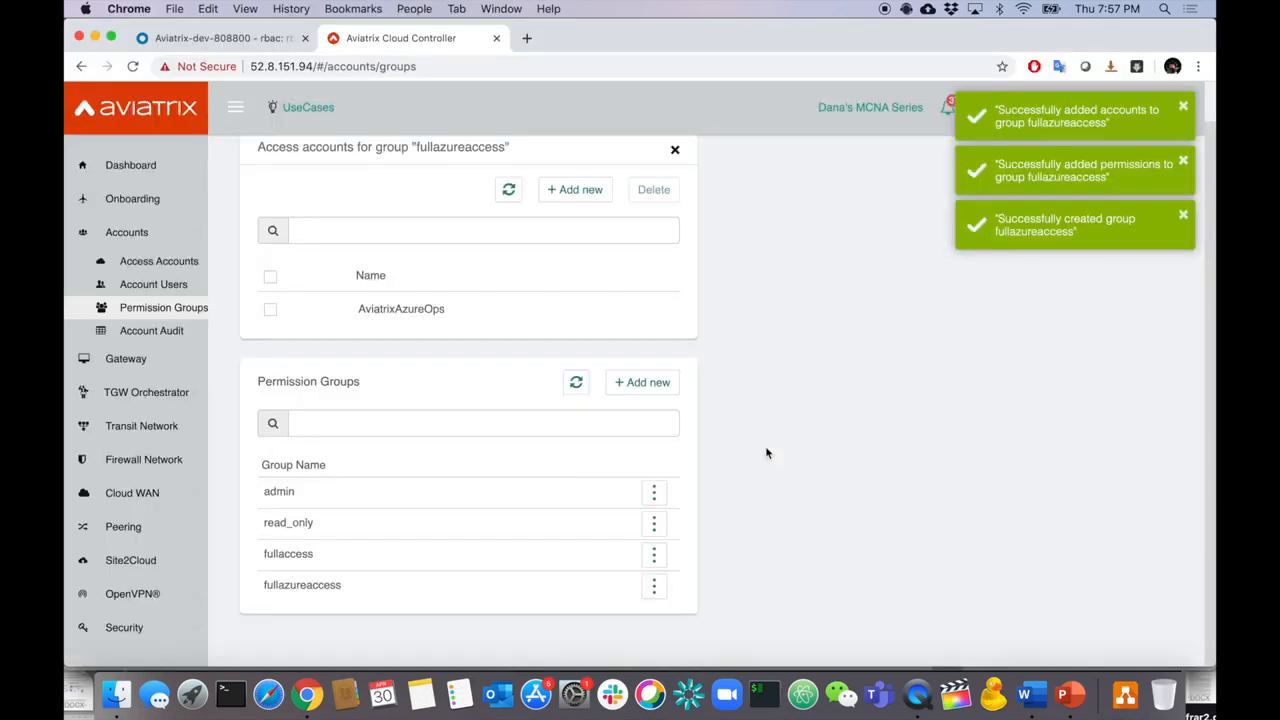
- Create a permission group named 'contractor'
{"action": "left_click", "coordinate": [648, 381]}
{"action": "left_click", "coordinate": [752, 252]}
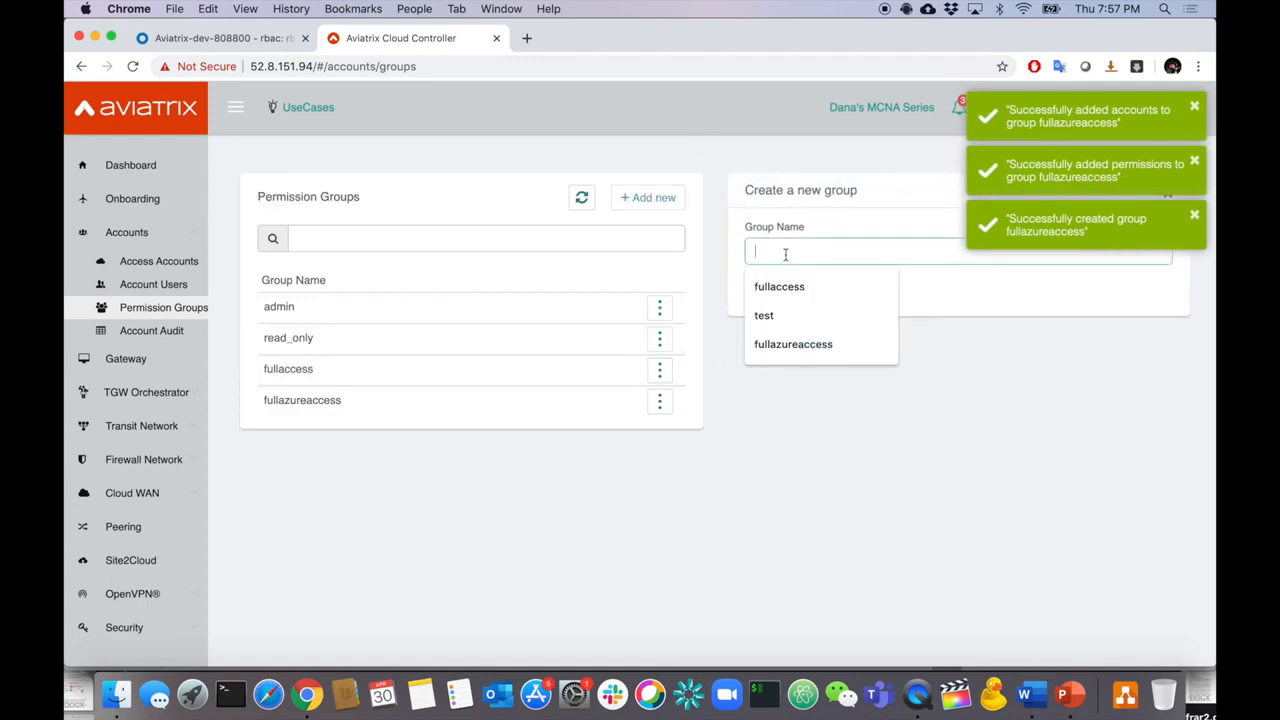
{"action": "type", "text": "contractor"}
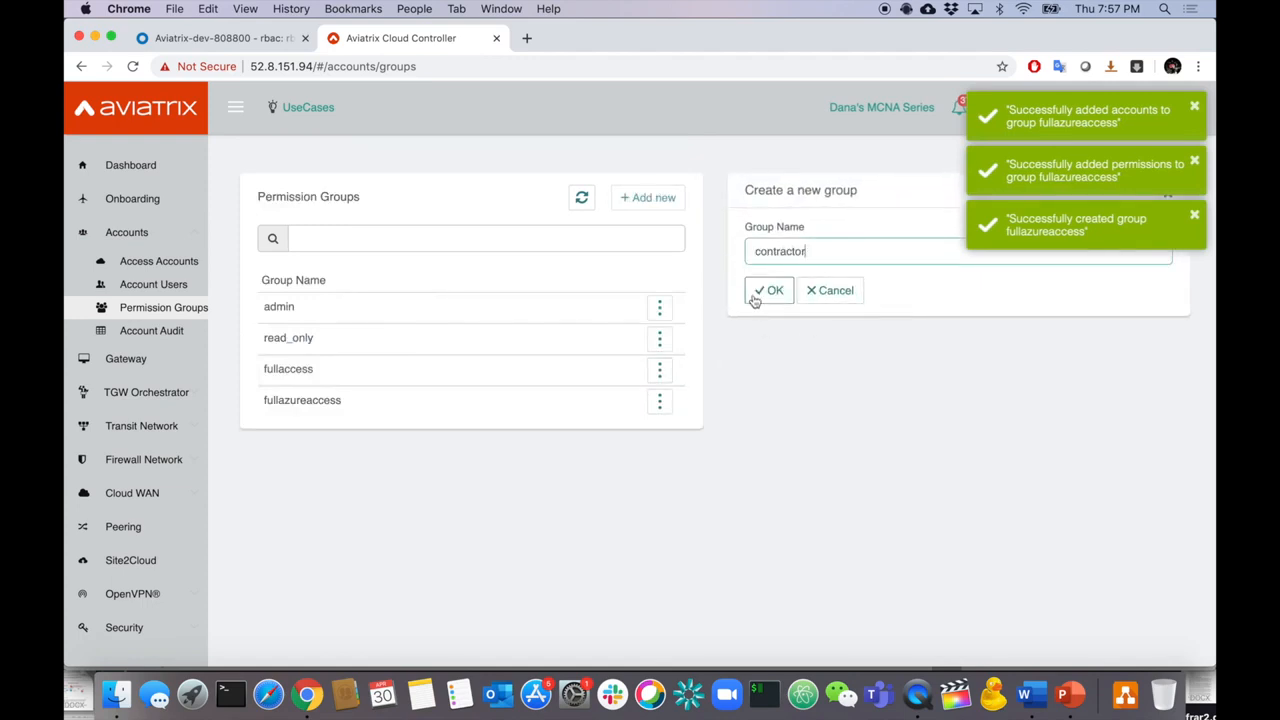
{"action": "left_click", "coordinate": [756, 298]}
- Give contractor only the all_useful_tools_write permission
{"action": "left_click", "coordinate": [662, 438]}
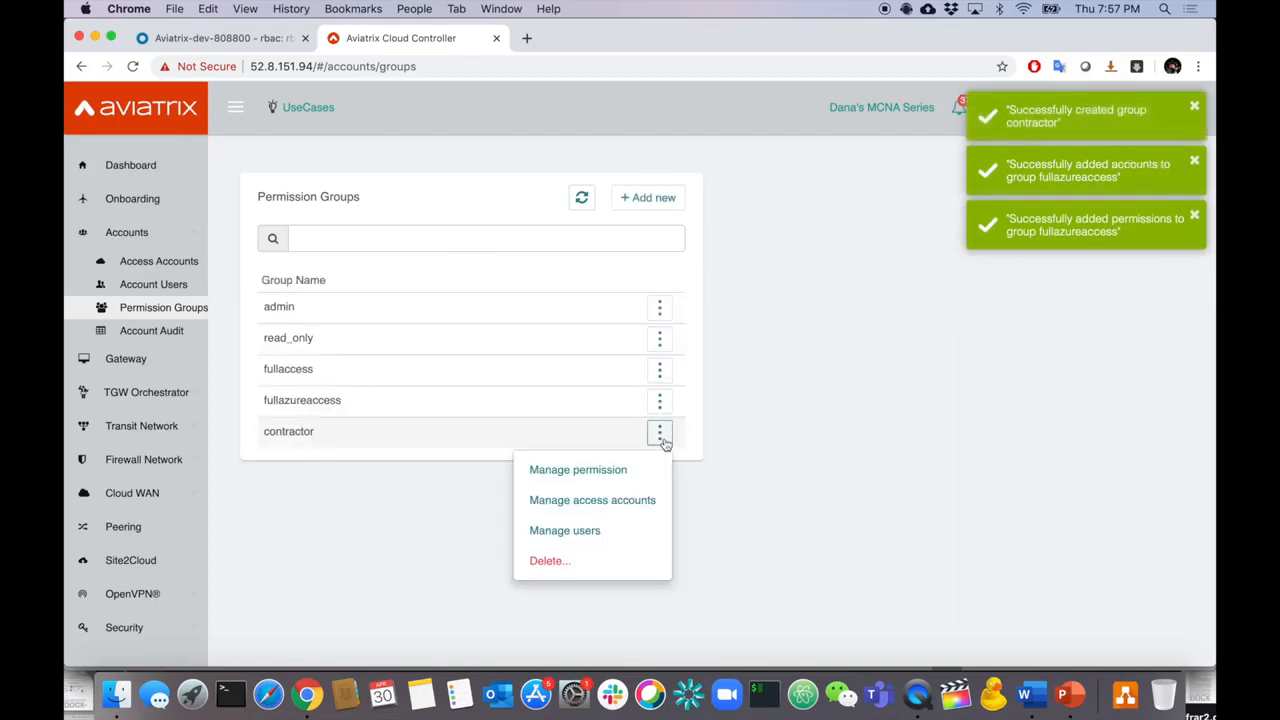
{"action": "left_click", "coordinate": [620, 469]}
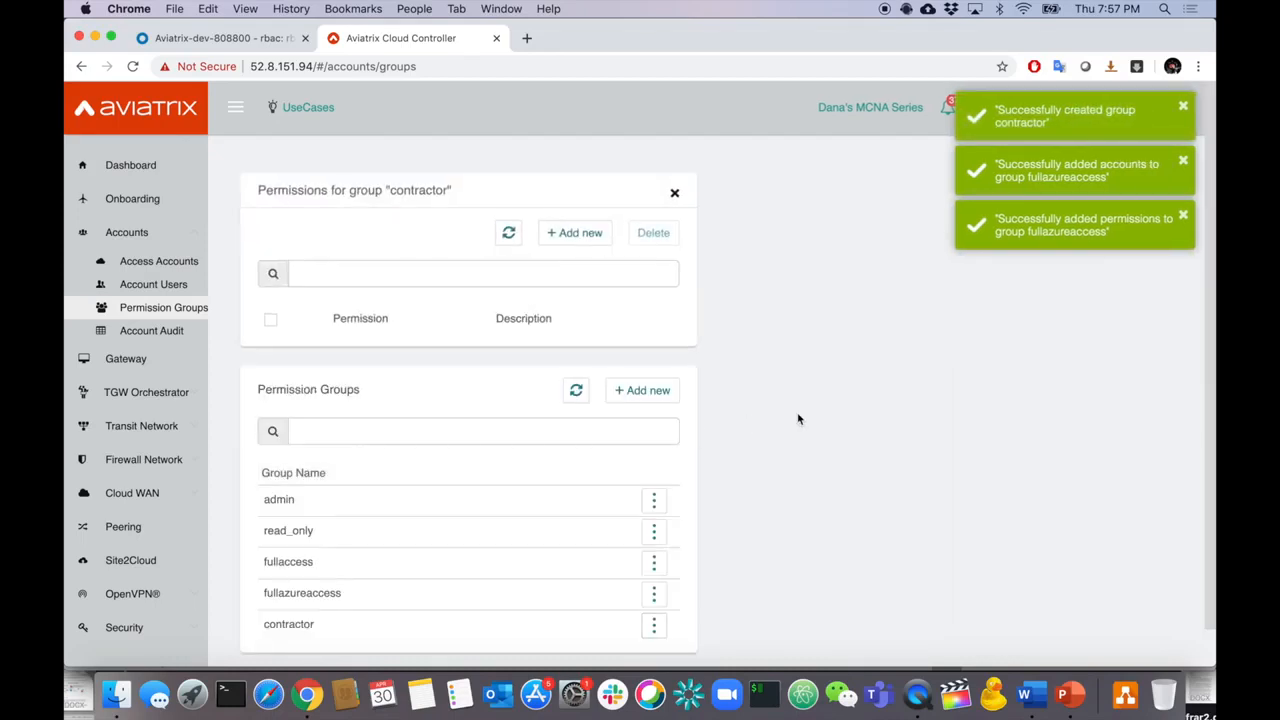
{"action": "left_click", "coordinate": [575, 232]}
{"action": "scroll", "coordinate": [872, 428], "scroll_direction": "down", "scroll_amount": 1}
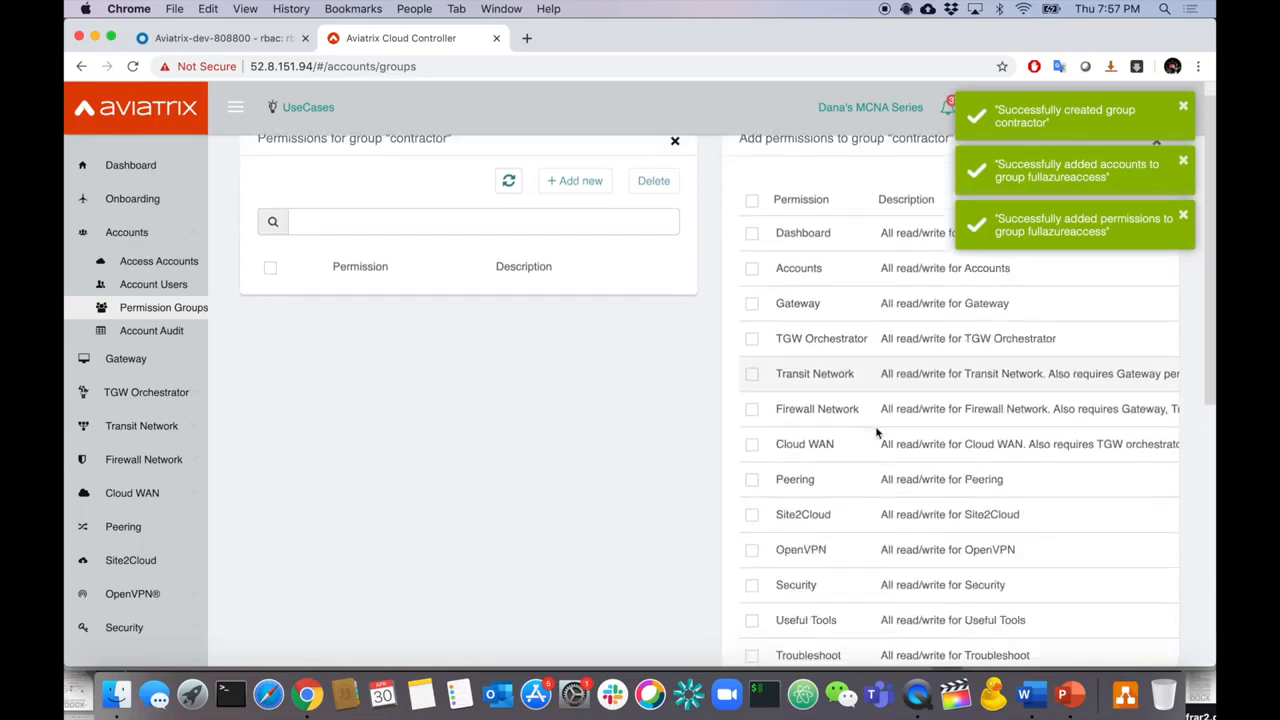
{"action": "scroll", "coordinate": [876, 432], "scroll_direction": "down", "scroll_amount": 4}
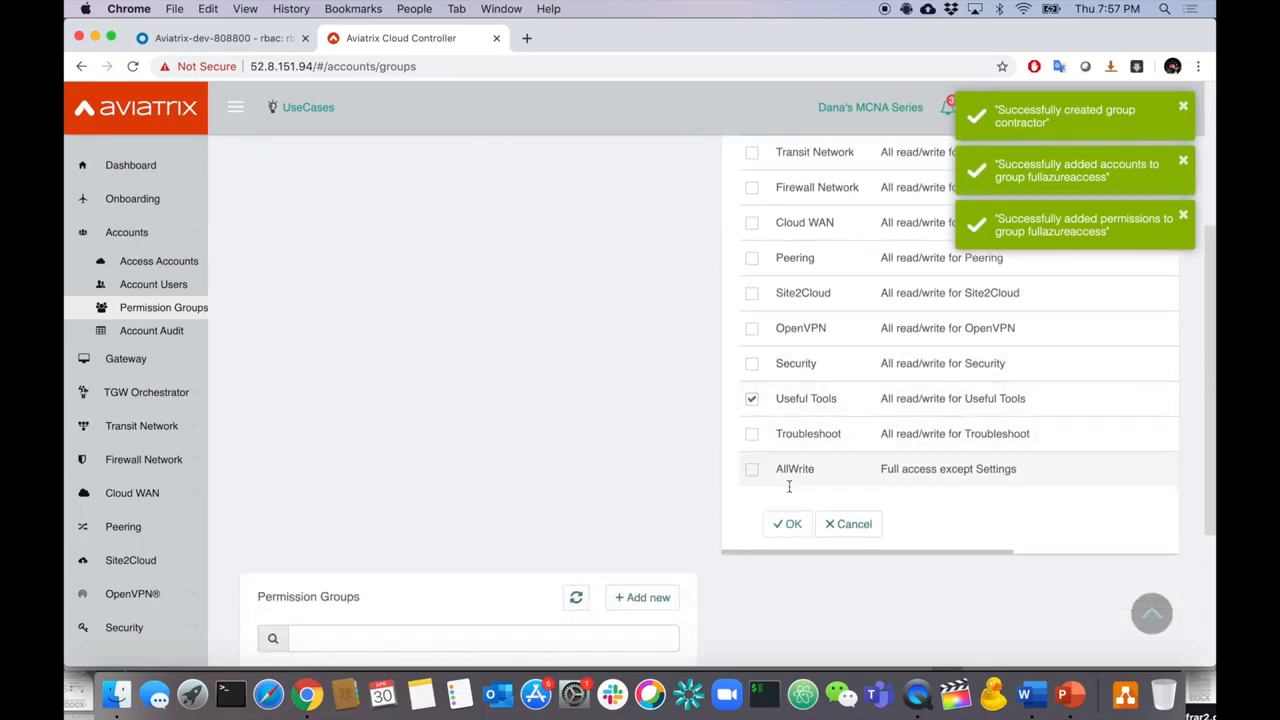
{"action": "left_click", "coordinate": [791, 527]}
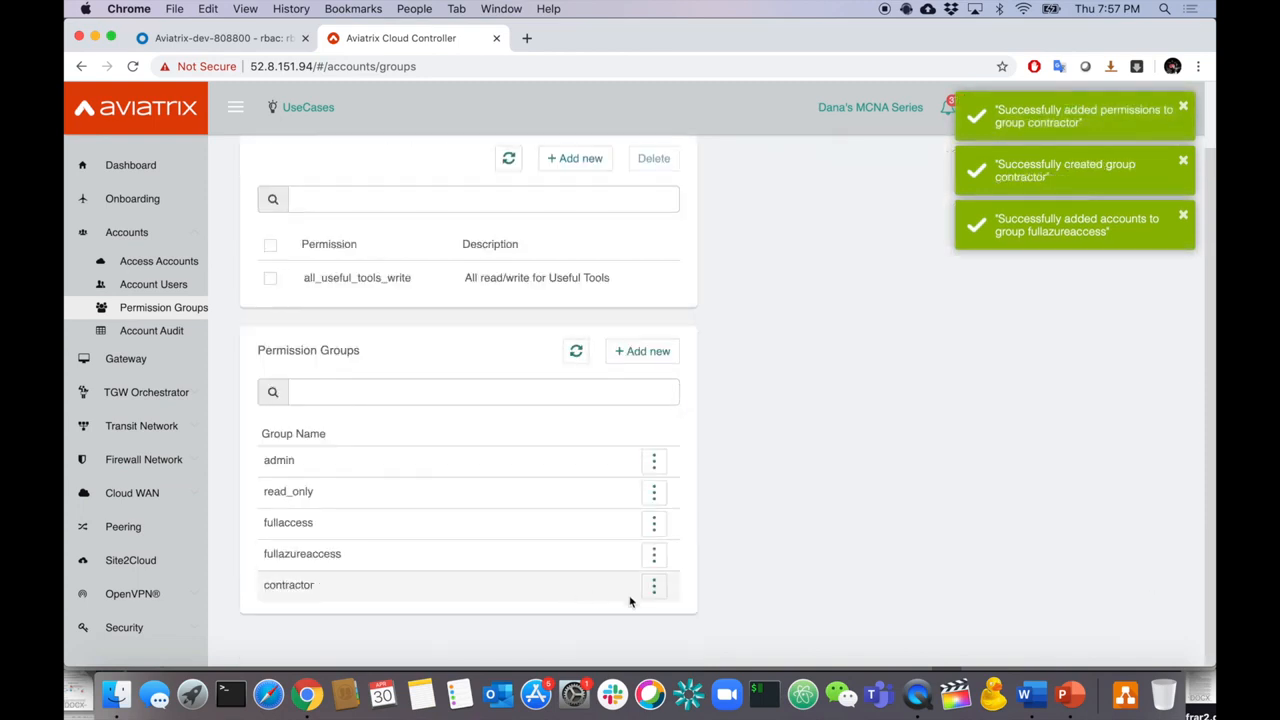
{"action": "left_click", "coordinate": [656, 586]}
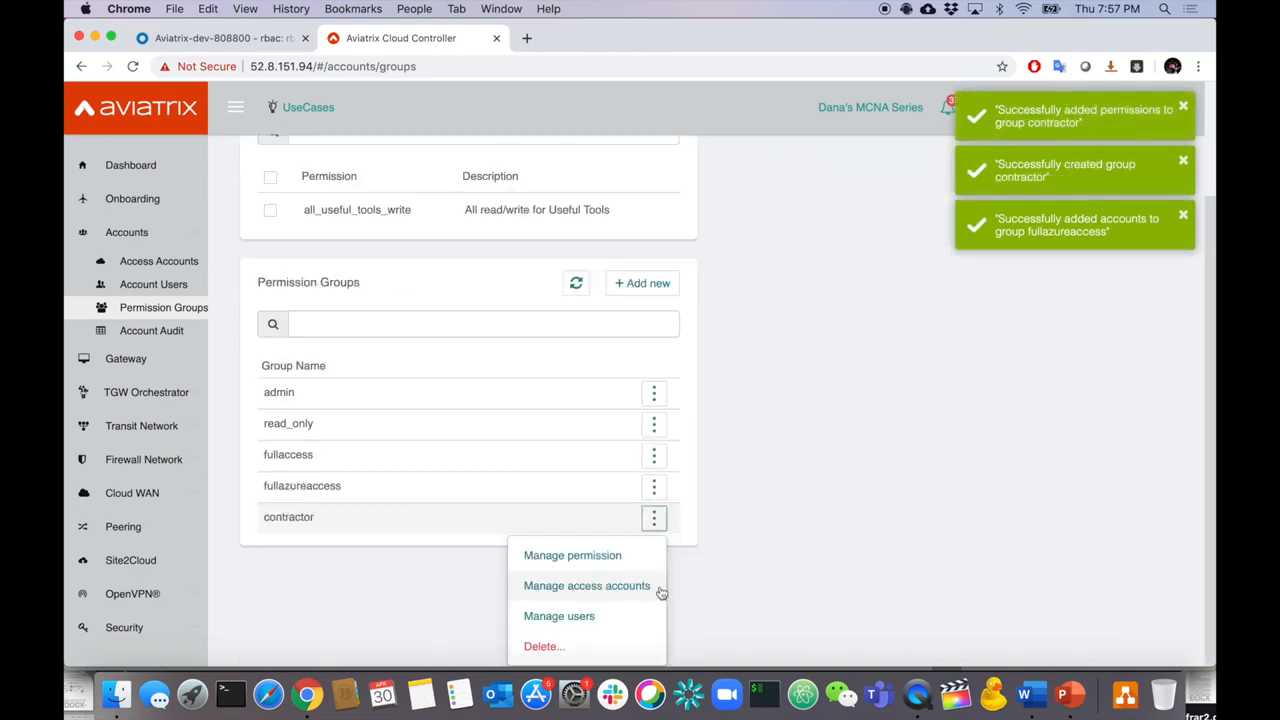
- Assign all four access accounts to contractor and recheck the requirements slide
{"action": "left_click", "coordinate": [646, 588]}
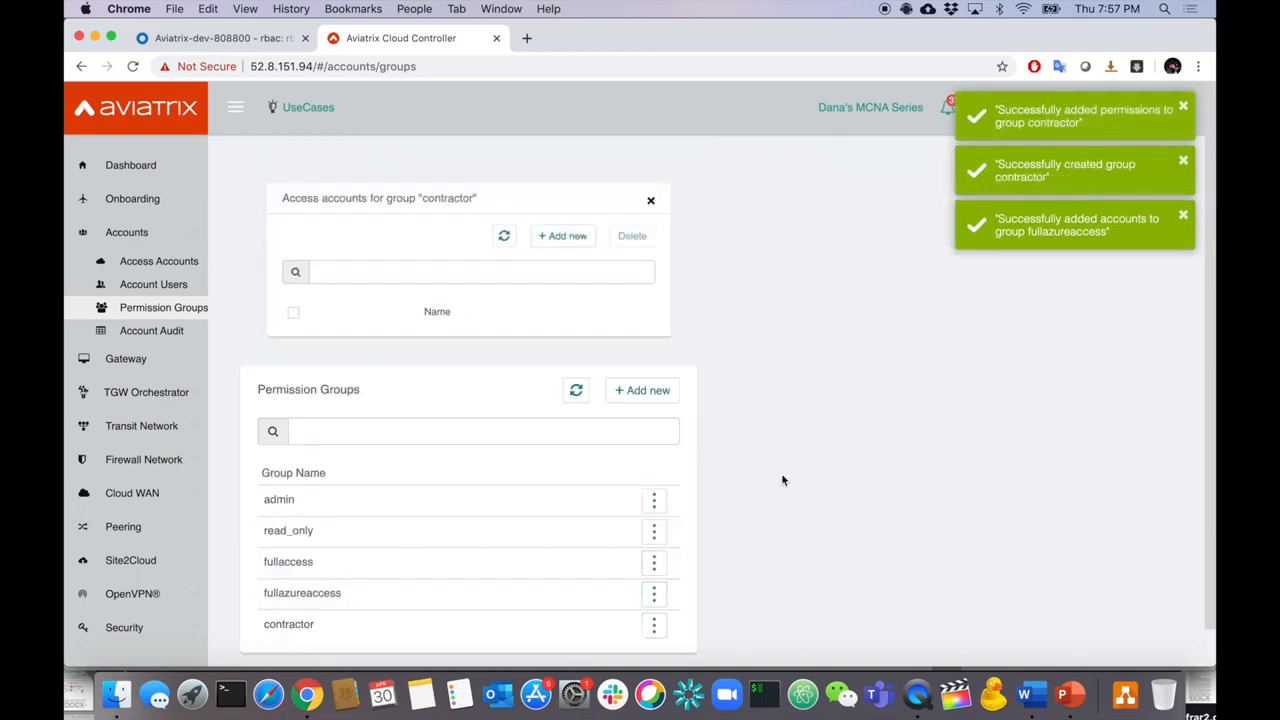
{"action": "left_click", "coordinate": [576, 232]}
{"action": "left_click", "coordinate": [752, 252]}
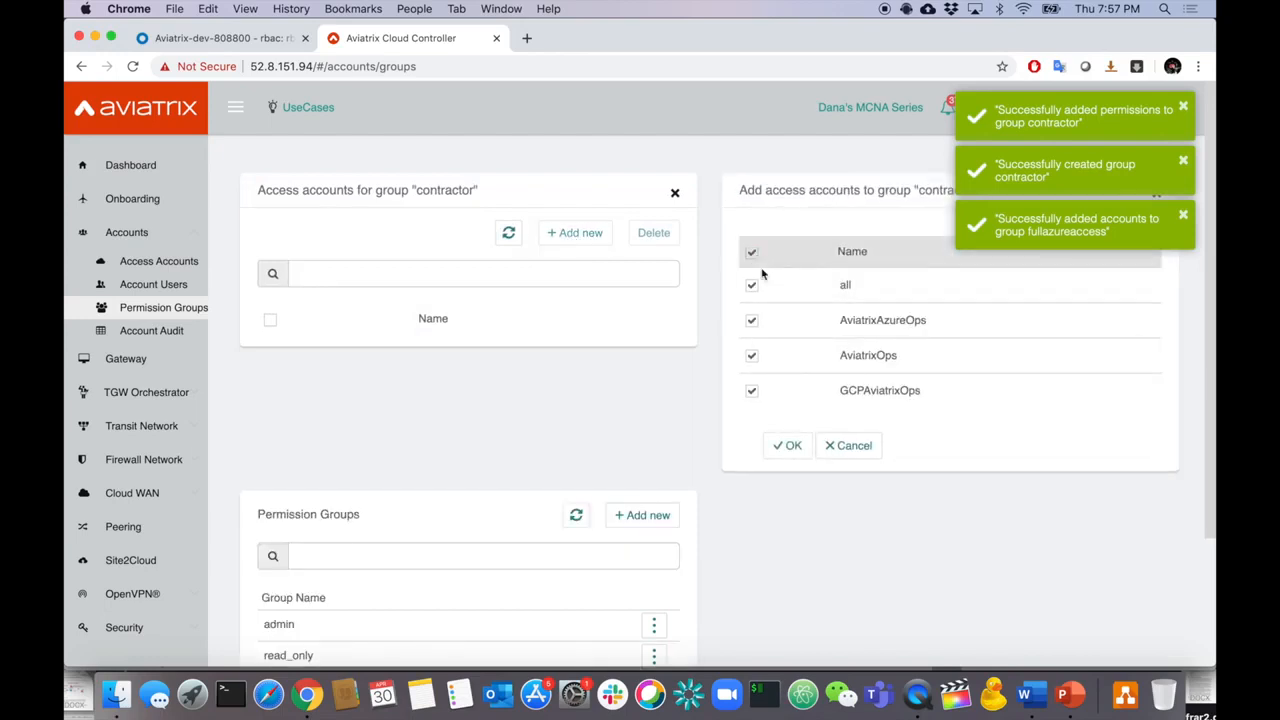
{"action": "left_click", "coordinate": [788, 445]}
{"action": "scroll", "coordinate": [792, 440], "scroll_direction": "down", "scroll_amount": 3}
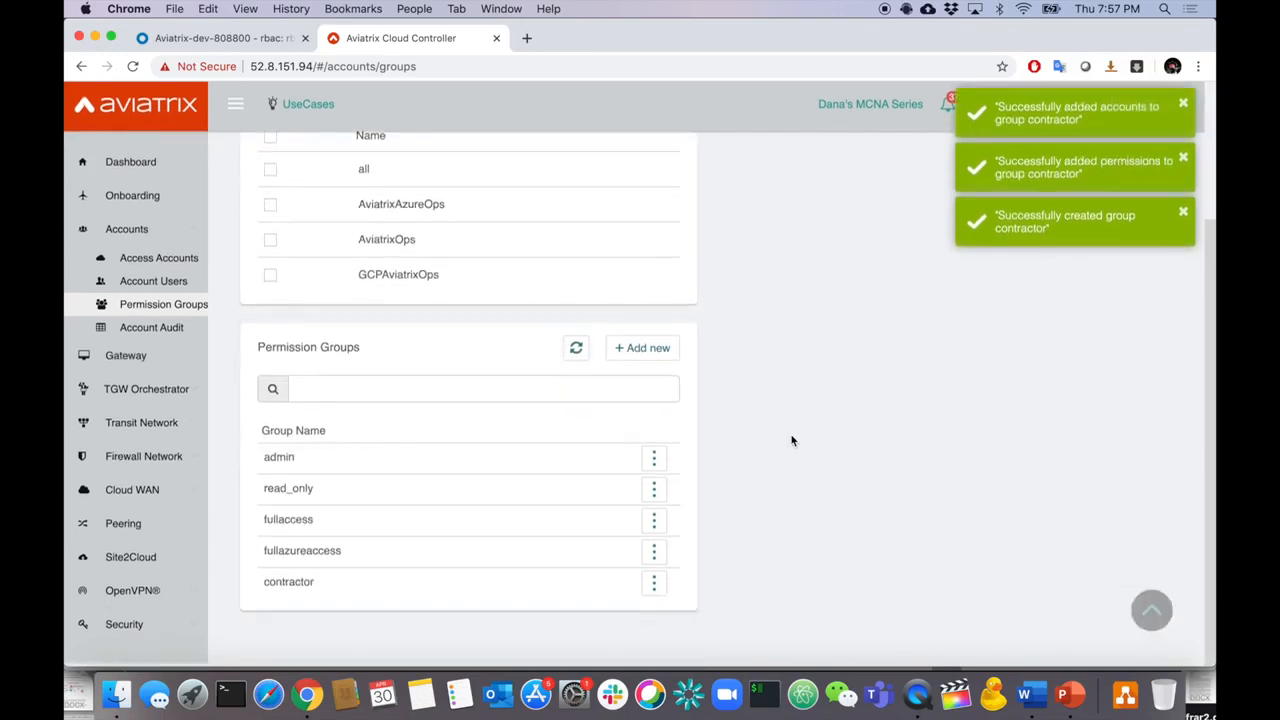
{"action": "left_click", "coordinate": [1069, 694]}
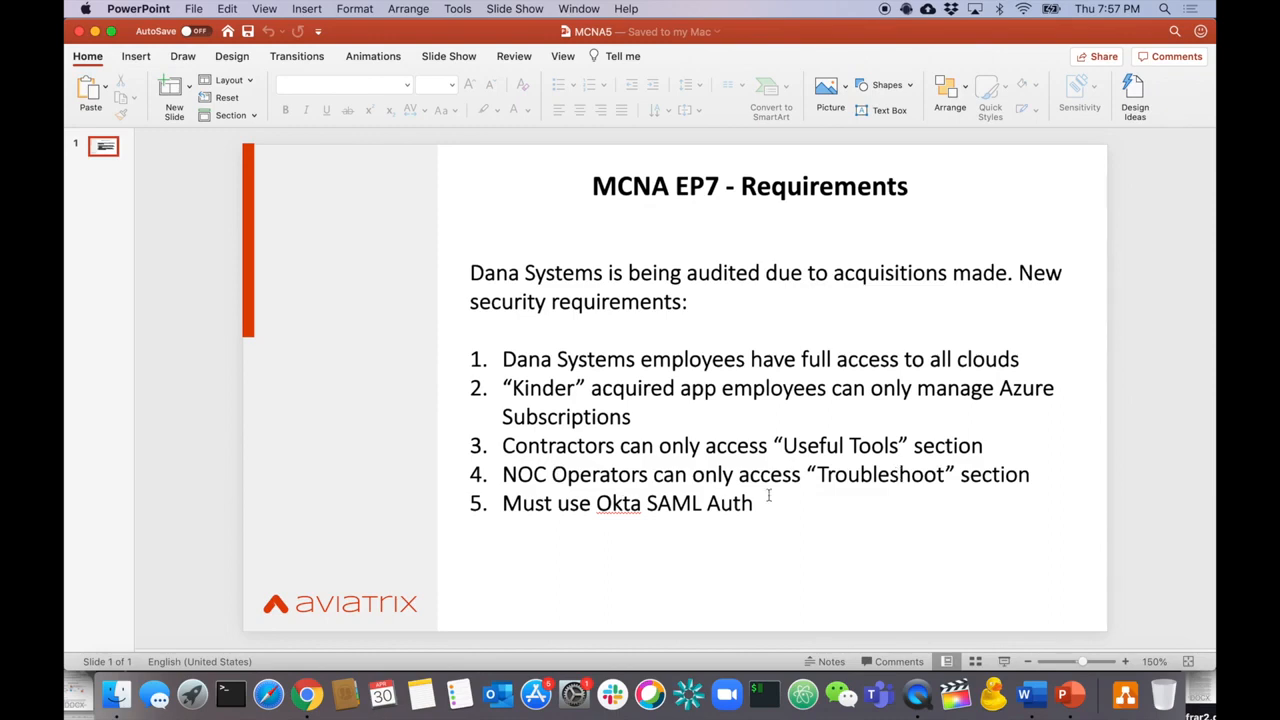
{"action": "key", "text": "super+Tab"}
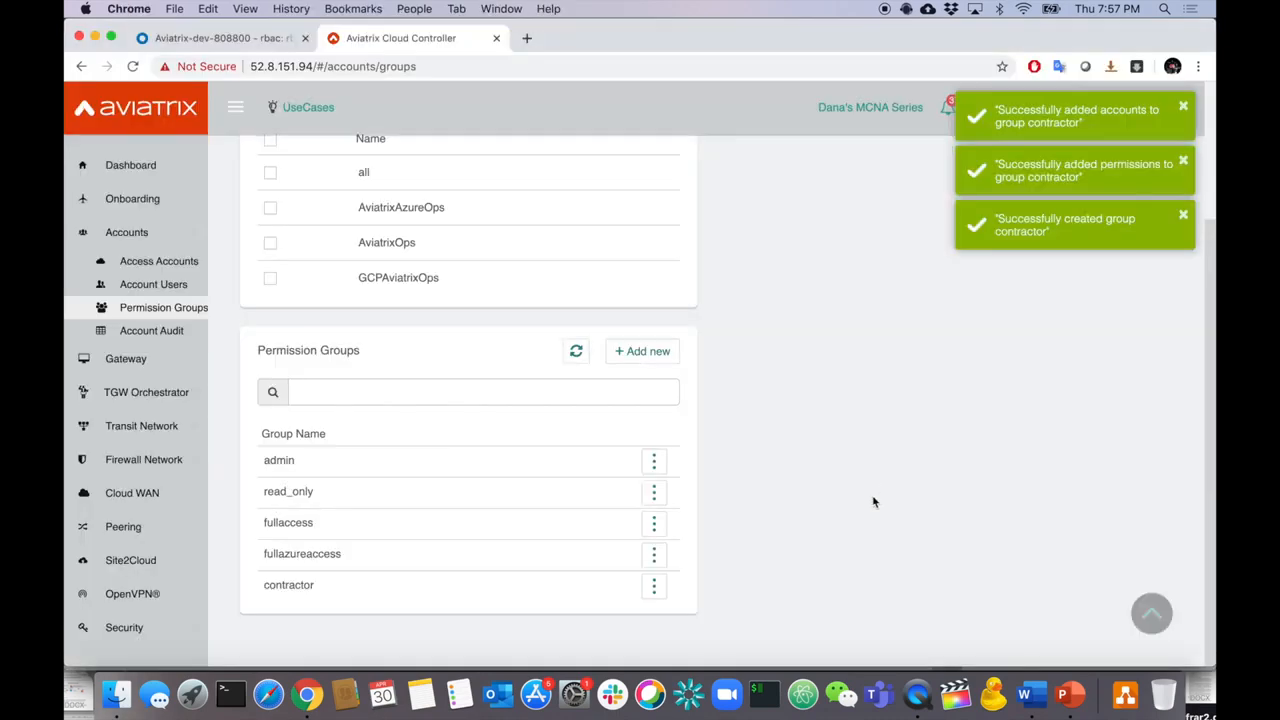
- Create a new permission group named 'noc'
{"action": "left_click", "coordinate": [648, 354]}
{"action": "left_click", "coordinate": [790, 251]}
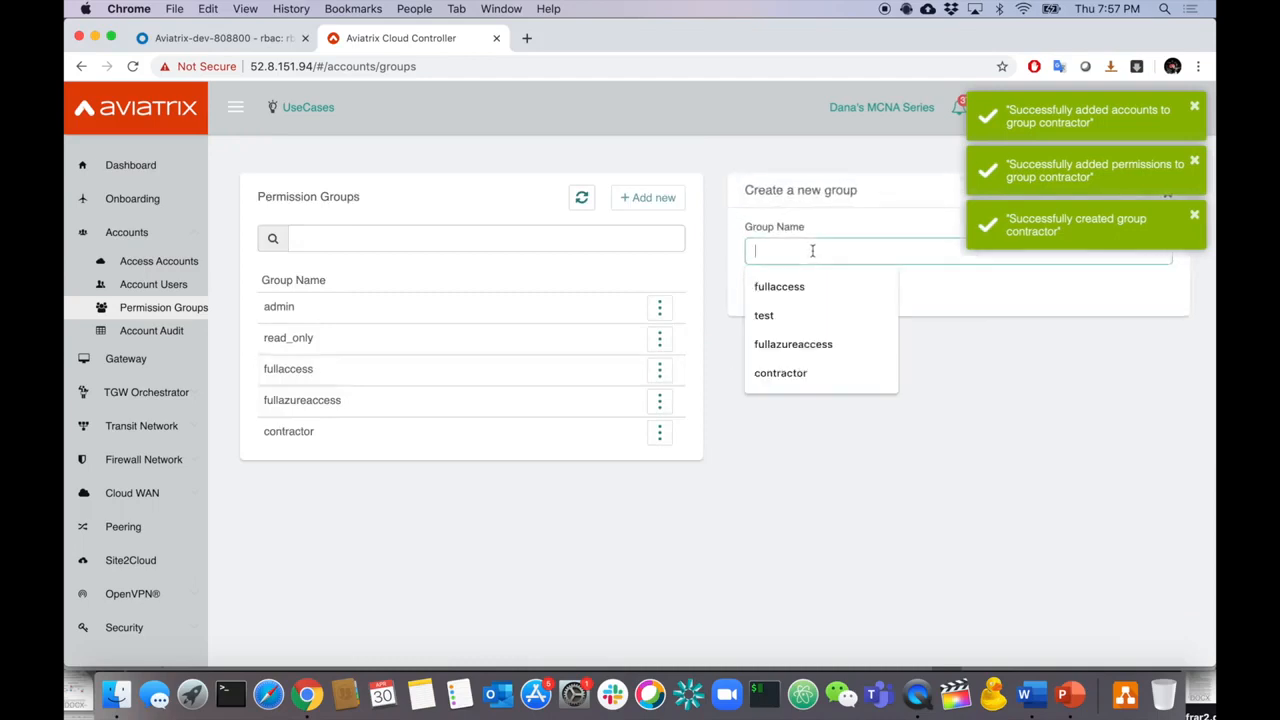
{"action": "type", "text": "noc"}
{"action": "left_click", "coordinate": [769, 290]}
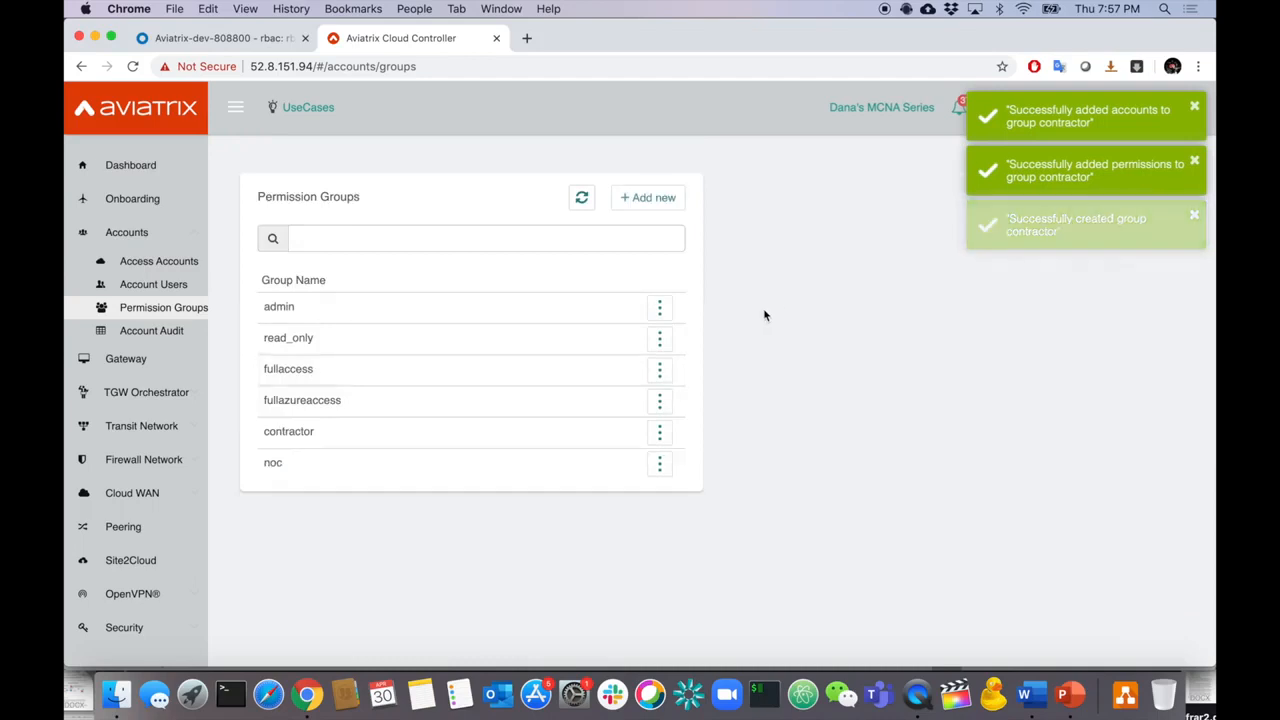
- Add the Troubleshoot permission to the noc group
{"action": "left_click", "coordinate": [661, 463]}
{"action": "left_click", "coordinate": [578, 500]}
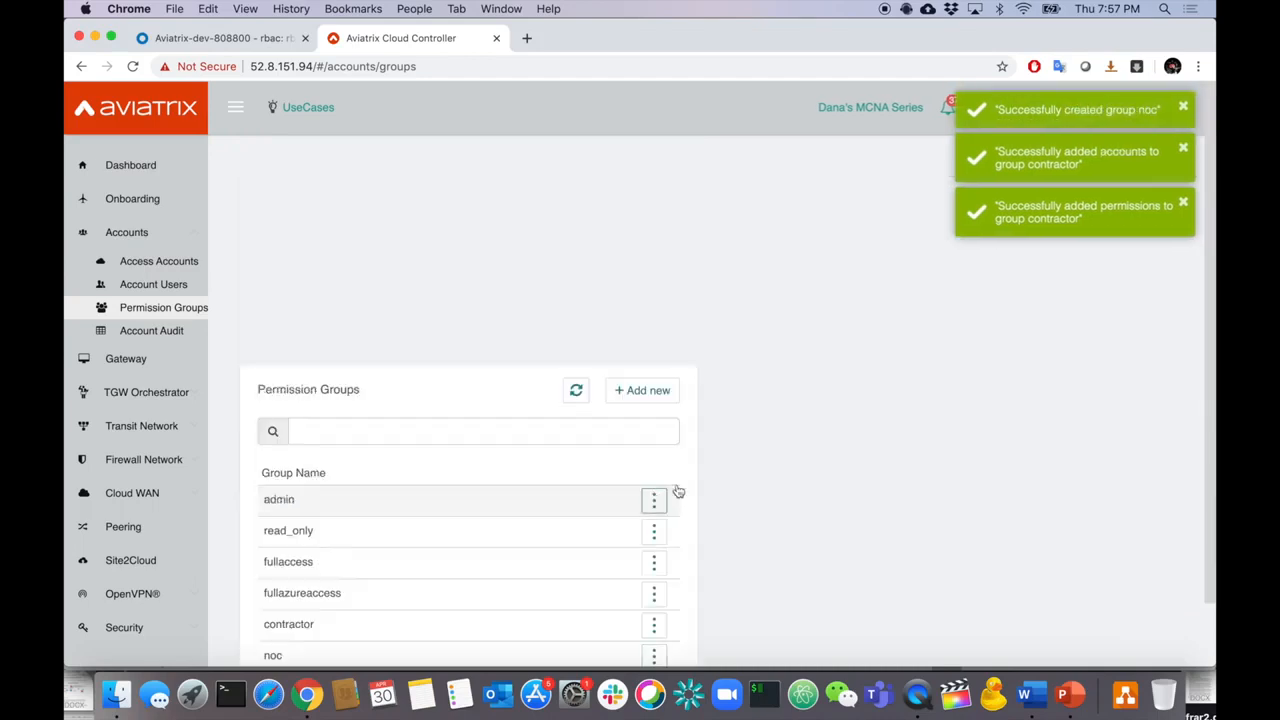
{"action": "left_click", "coordinate": [600, 236]}
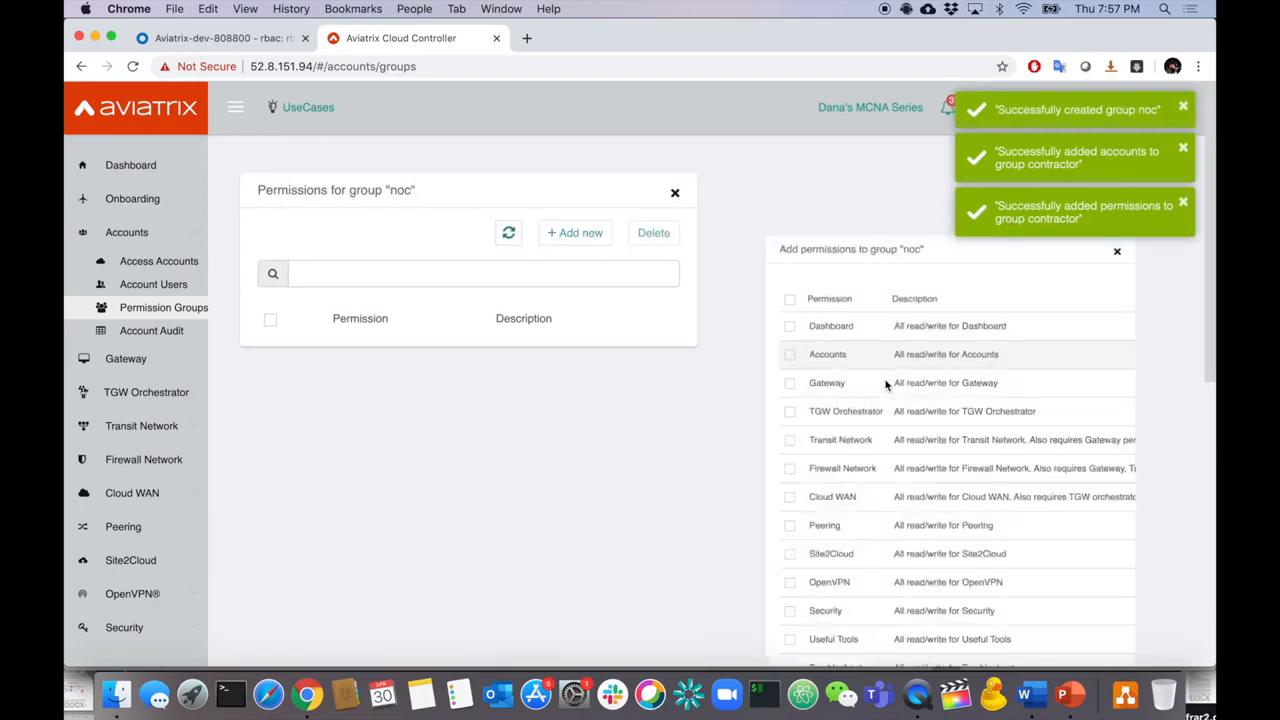
{"action": "scroll", "coordinate": [885, 430], "scroll_direction": "down", "scroll_amount": 6}
{"action": "scroll", "coordinate": [885, 430], "scroll_direction": "up", "scroll_amount": 2}
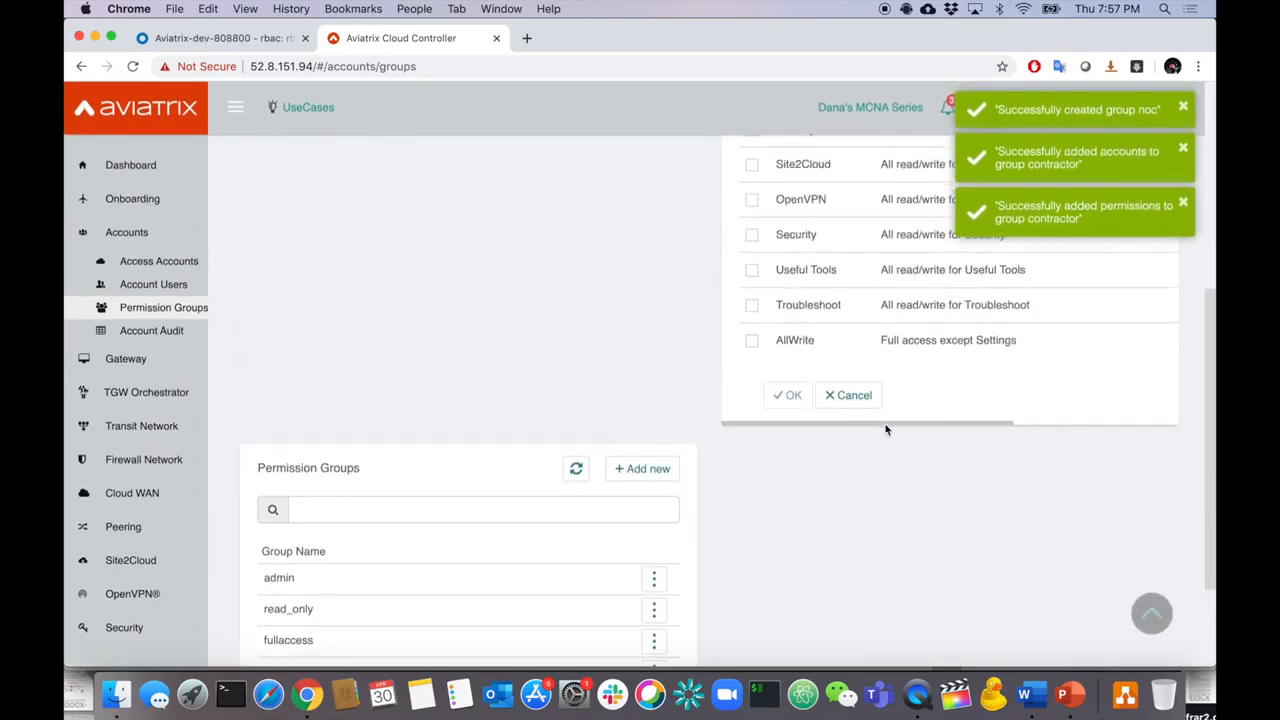
{"action": "left_click", "coordinate": [751, 305]}
{"action": "left_click", "coordinate": [786, 396]}
- Give the noc group access to all four cloud access accounts
{"action": "left_click", "coordinate": [654, 583]}
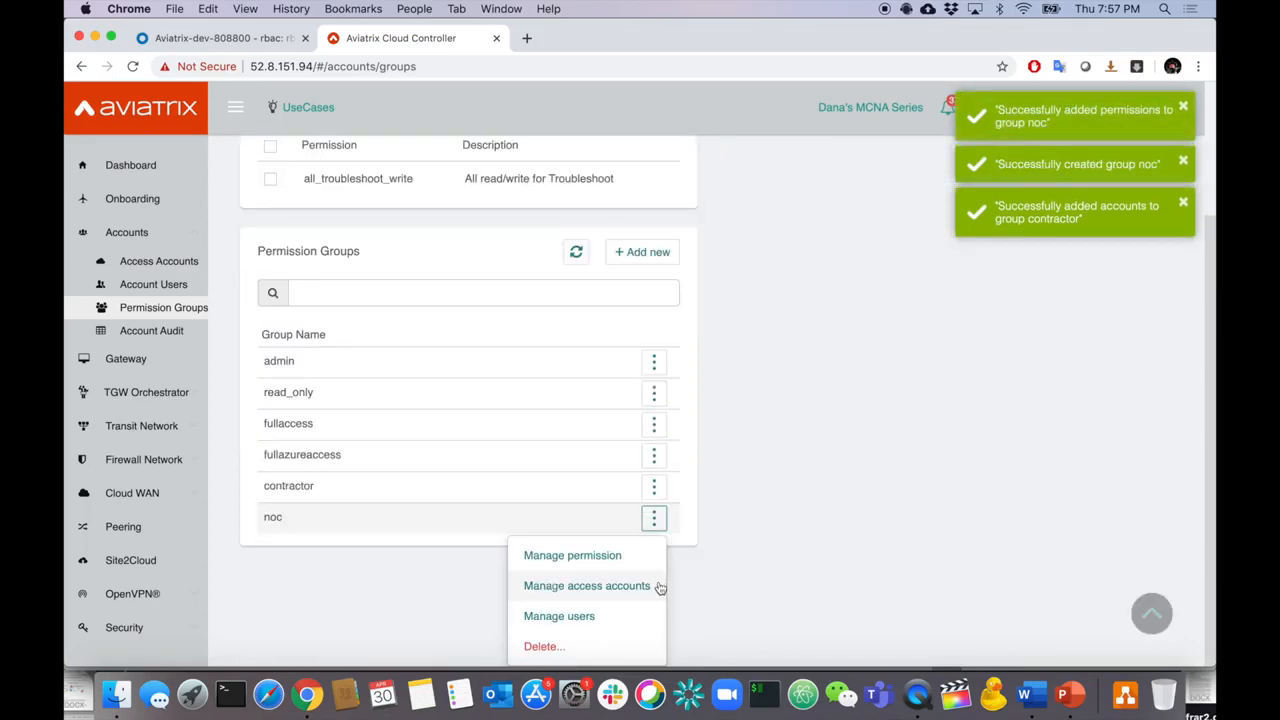
{"action": "left_click", "coordinate": [658, 587]}
{"action": "left_click", "coordinate": [572, 234]}
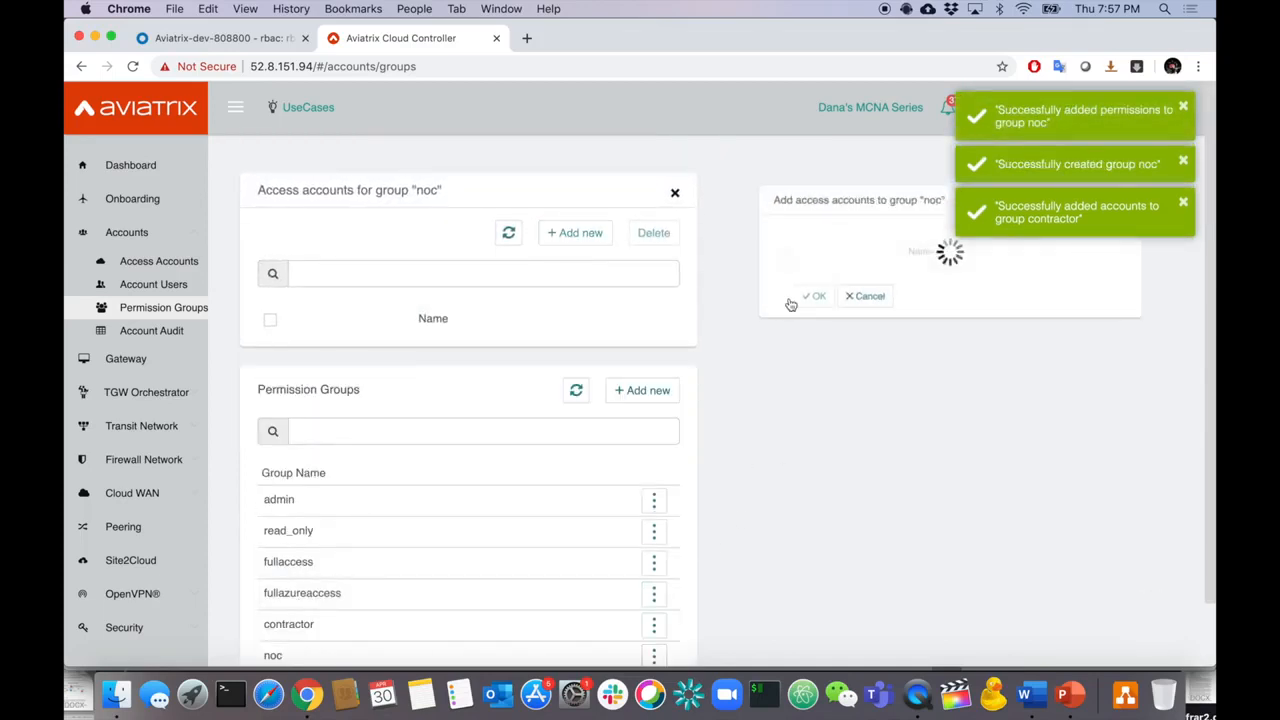
{"action": "left_click", "coordinate": [752, 254]}
{"action": "left_click", "coordinate": [790, 446]}
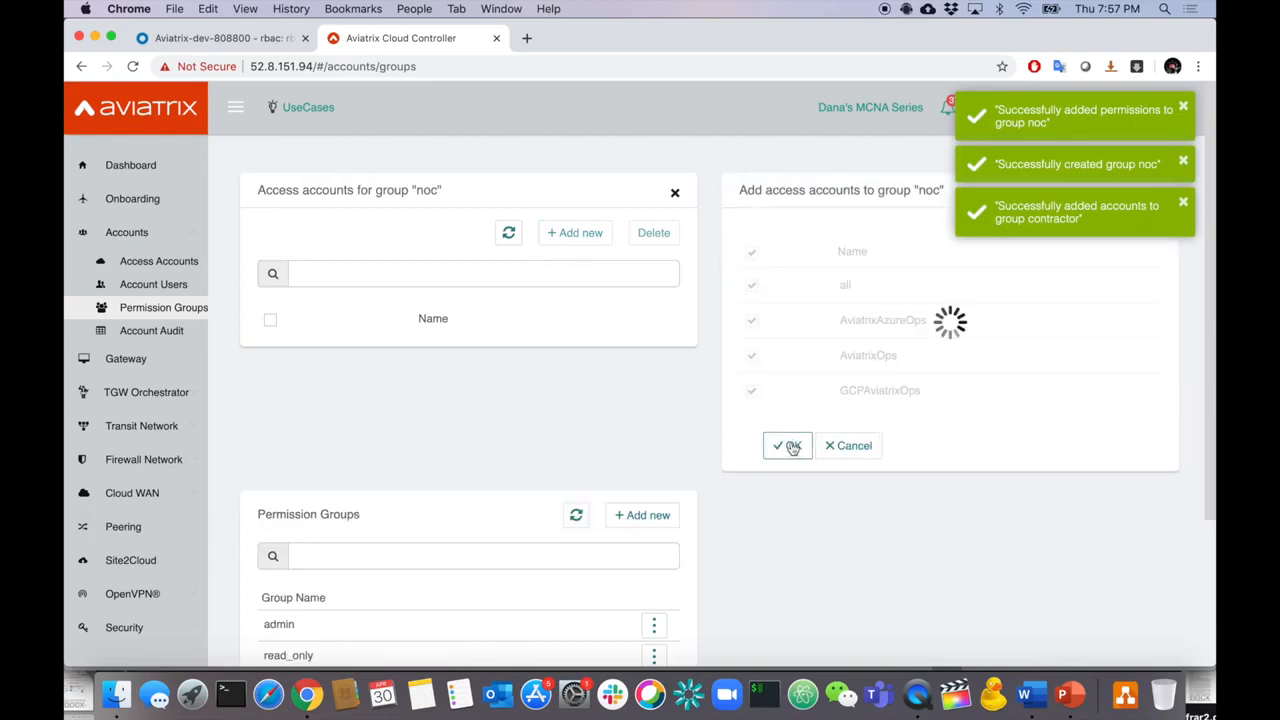
{"action": "scroll", "coordinate": [791, 446], "scroll_direction": "down", "scroll_amount": 4}
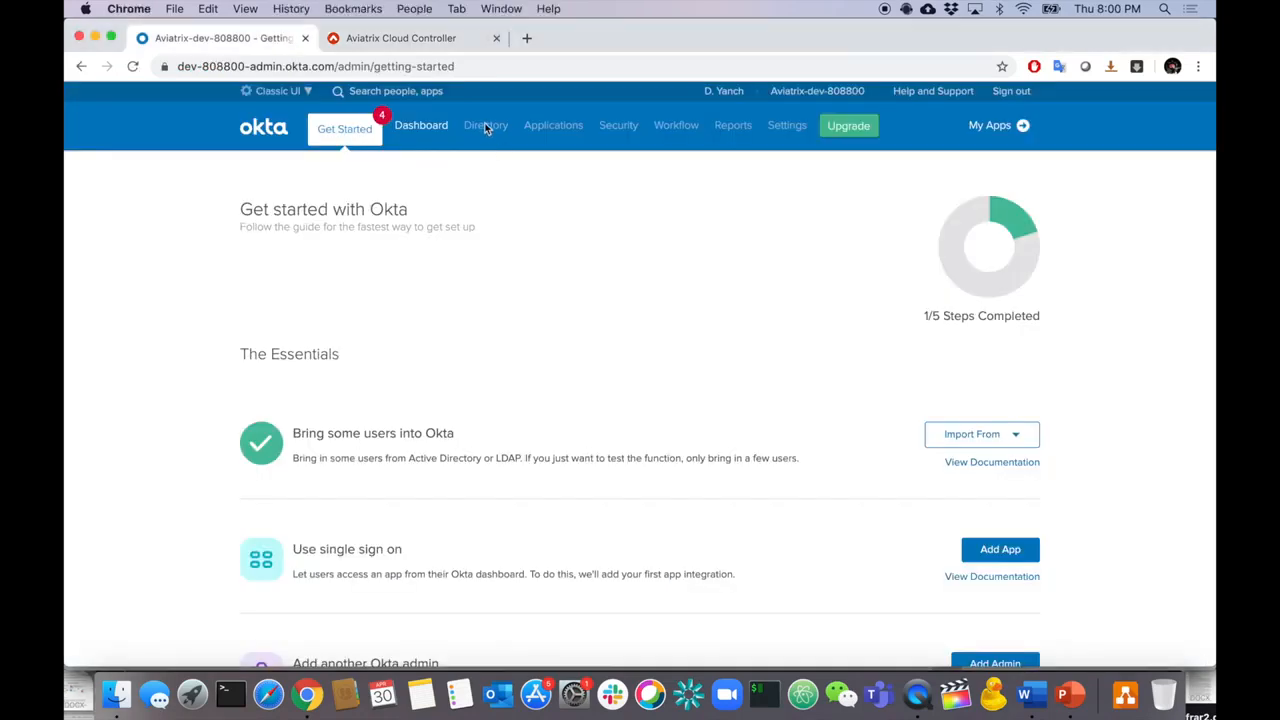
- Add a new Okta person, entering the first name and the username e-mail
{"action": "mouse_move", "coordinate": [486, 127]}
{"action": "left_click", "coordinate": [488, 163]}
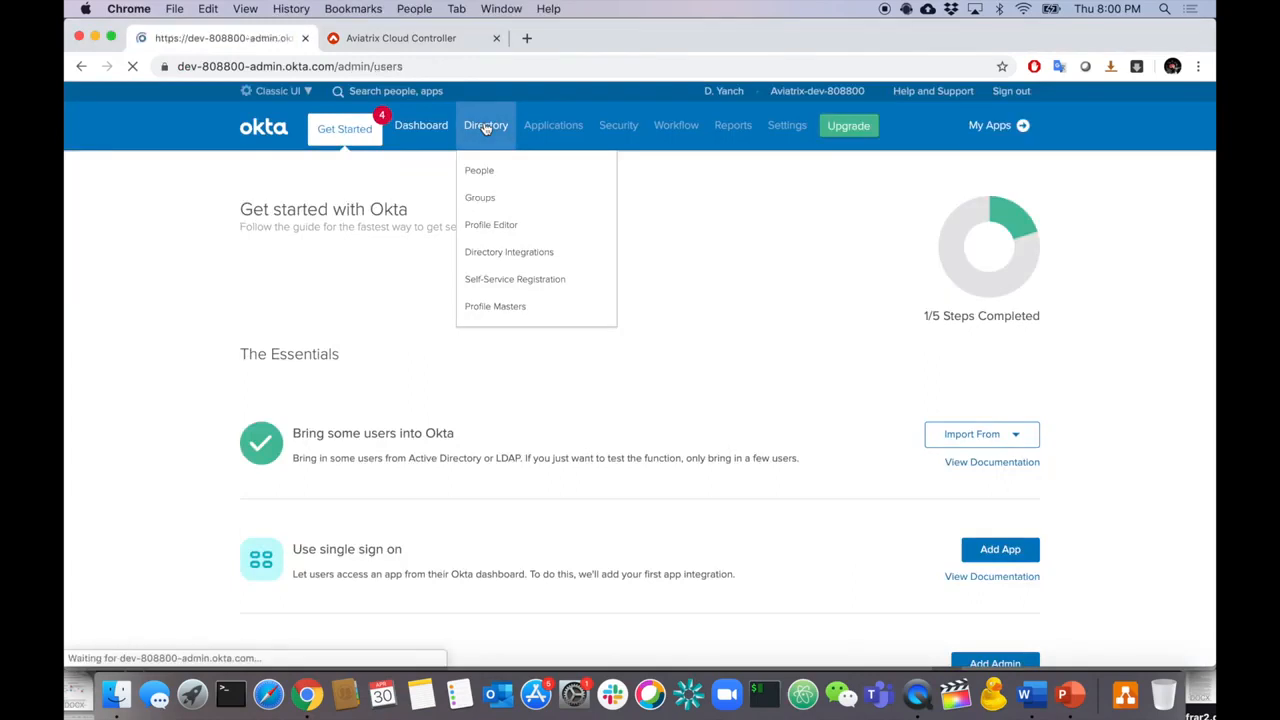
{"action": "left_click", "coordinate": [480, 171]}
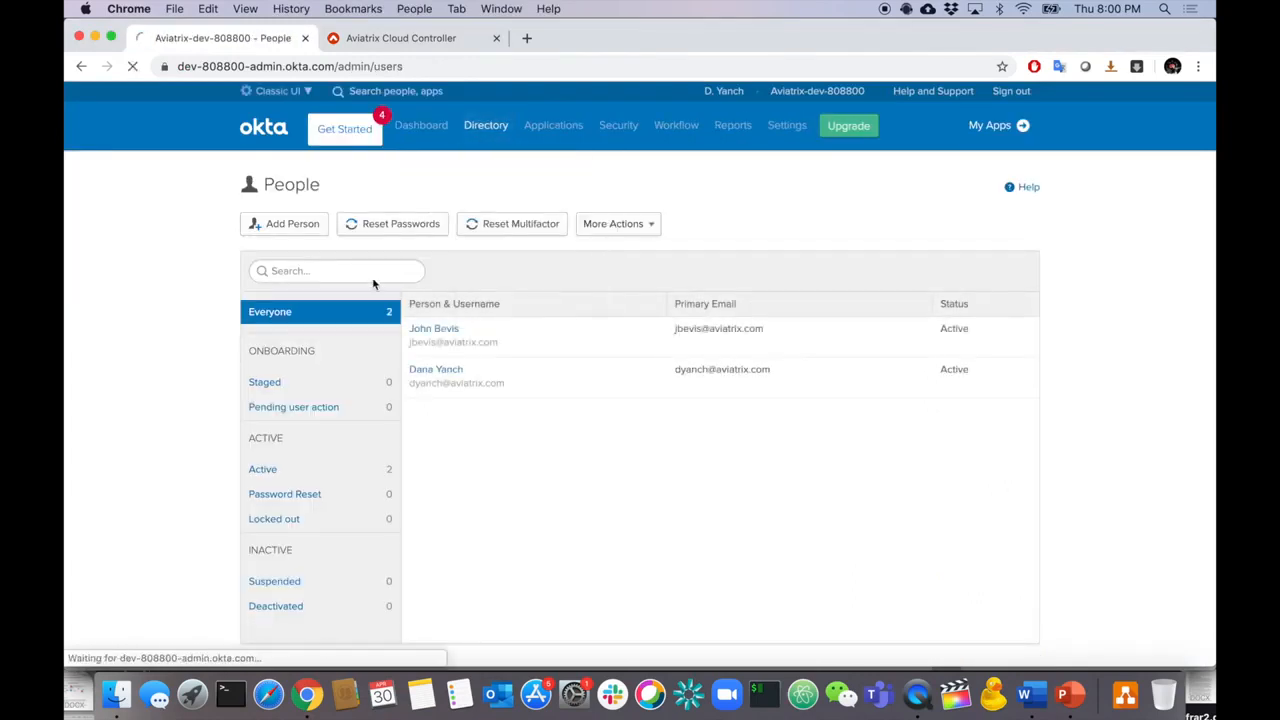
{"action": "left_click", "coordinate": [300, 226]}
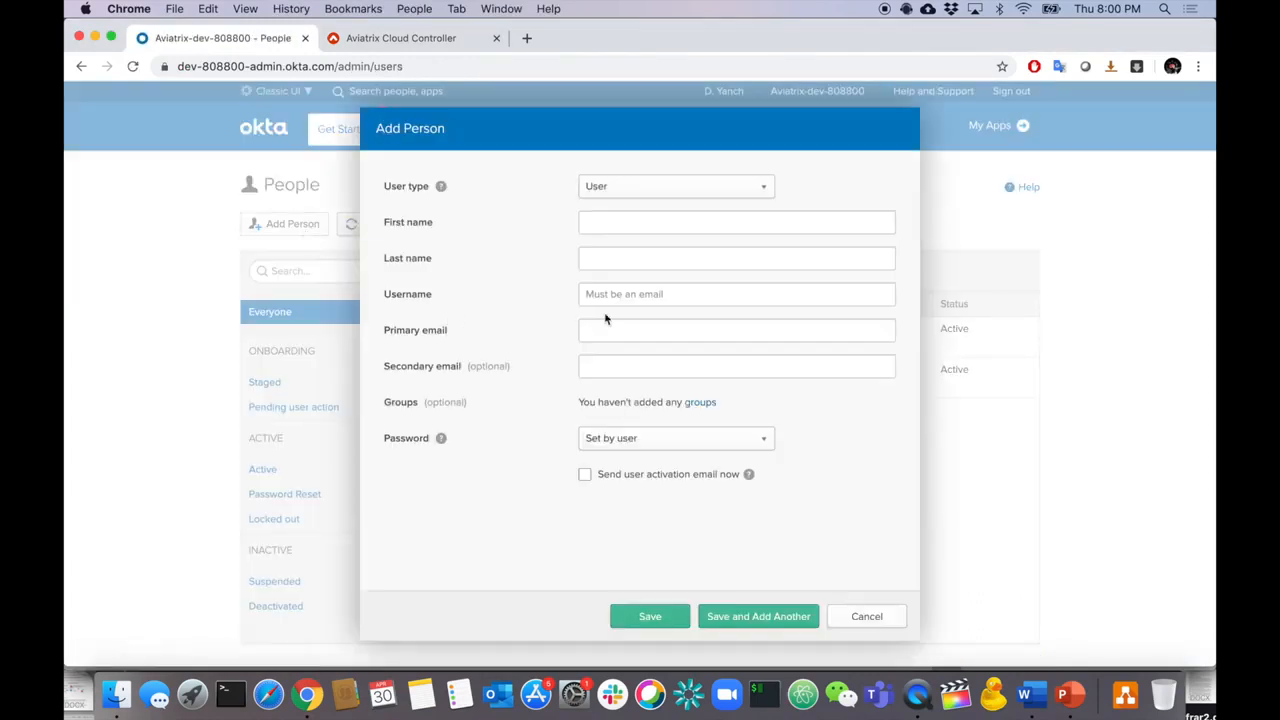
{"action": "left_click", "coordinate": [607, 229]}
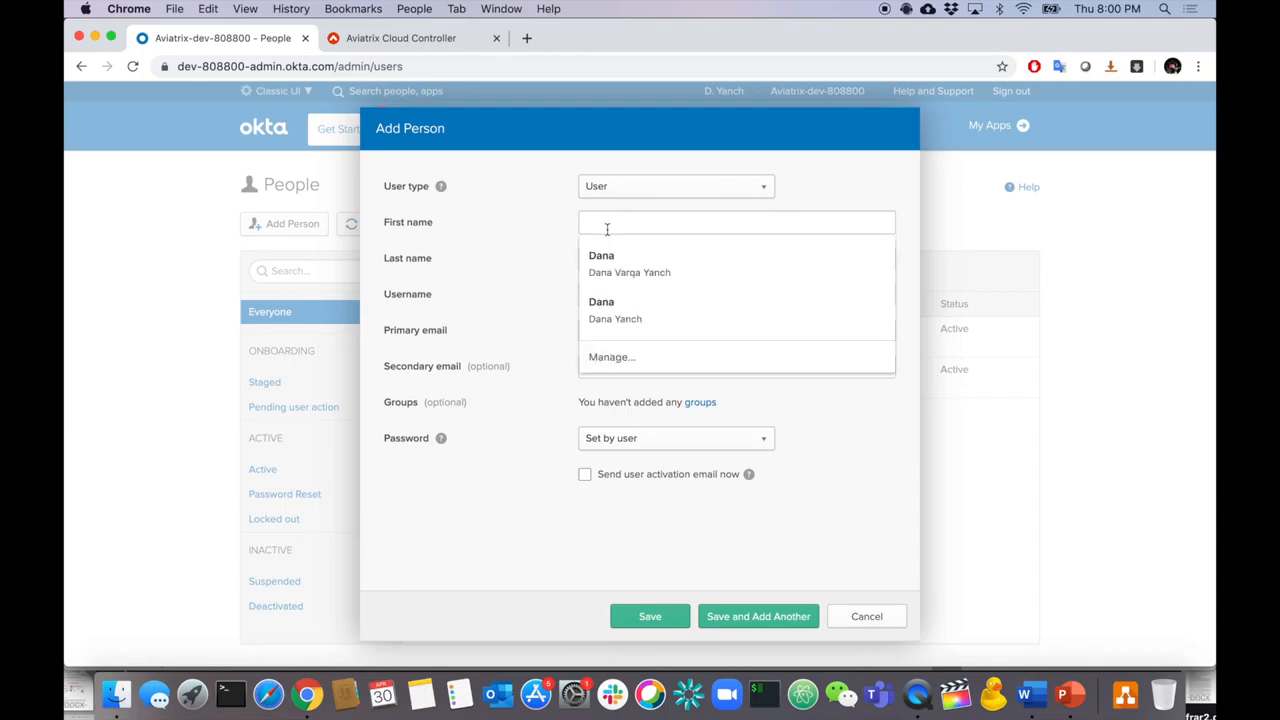
{"action": "type", "text": "Martinez"}
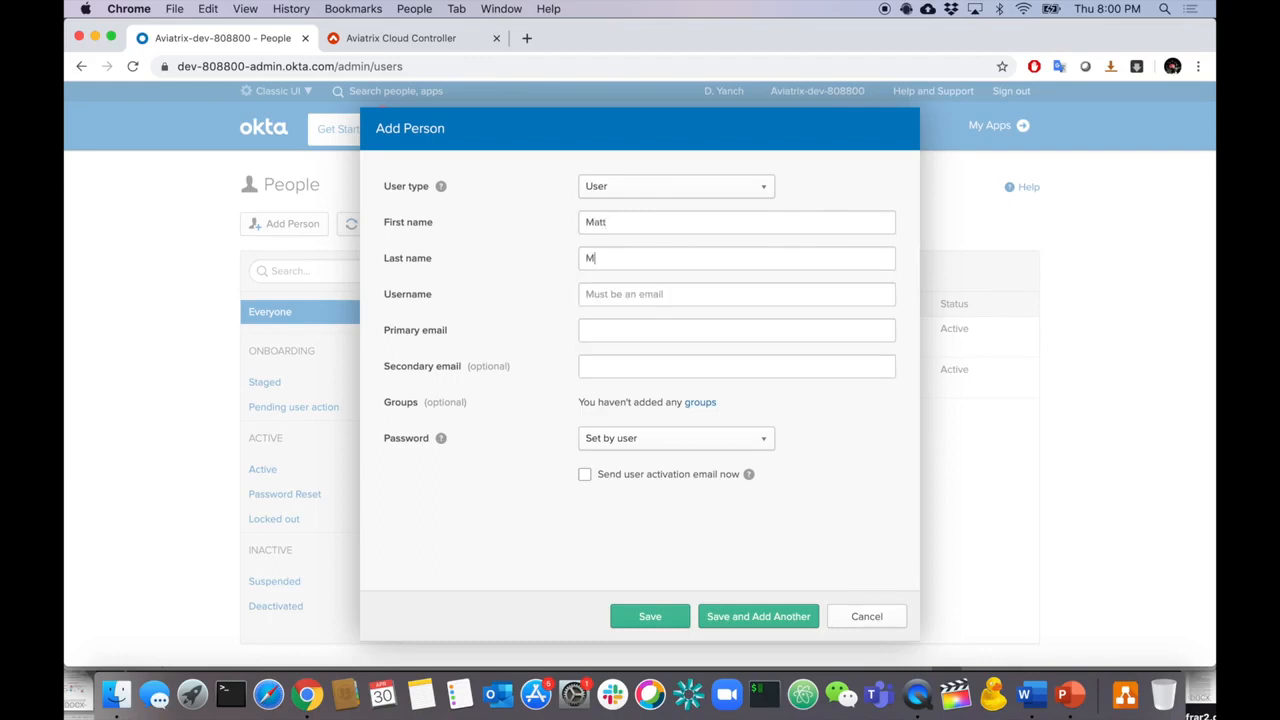
{"action": "left_click", "coordinate": [630, 293]}
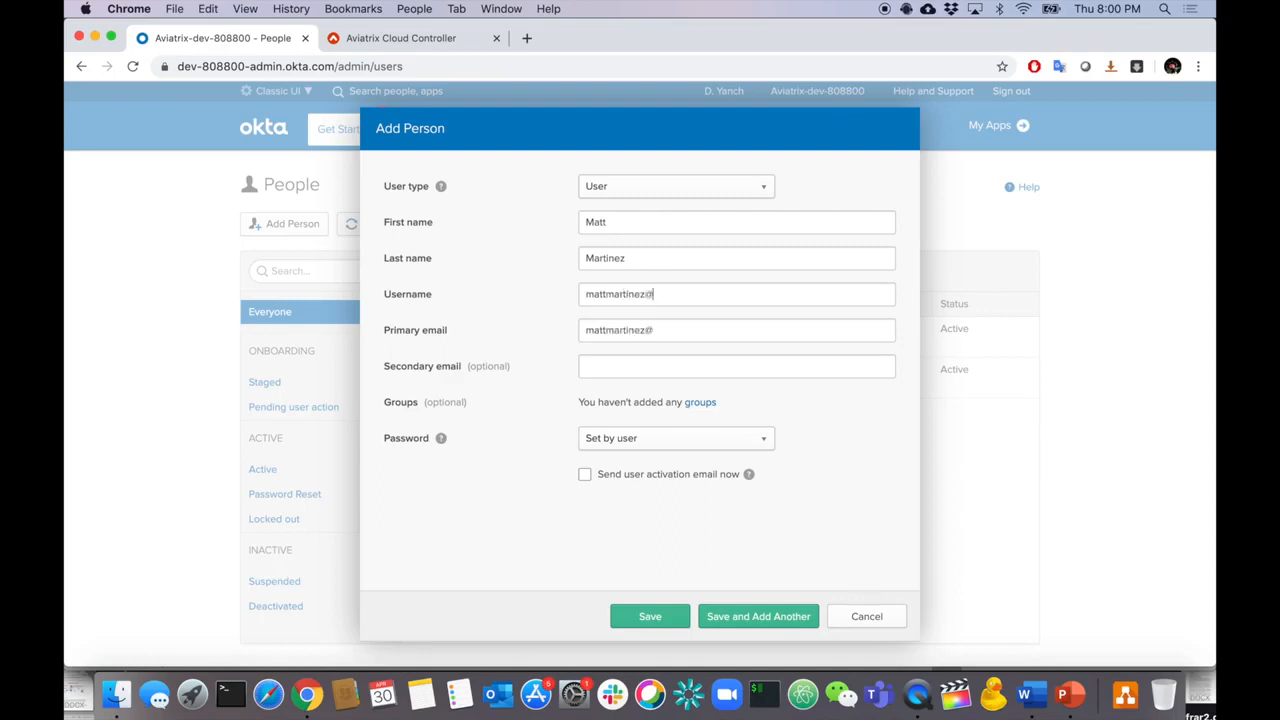
- Give the user an admin-set password with no forced change, save, and view the requirements slide
{"action": "left_click", "coordinate": [613, 437]}
{"action": "left_click", "coordinate": [612, 490]}
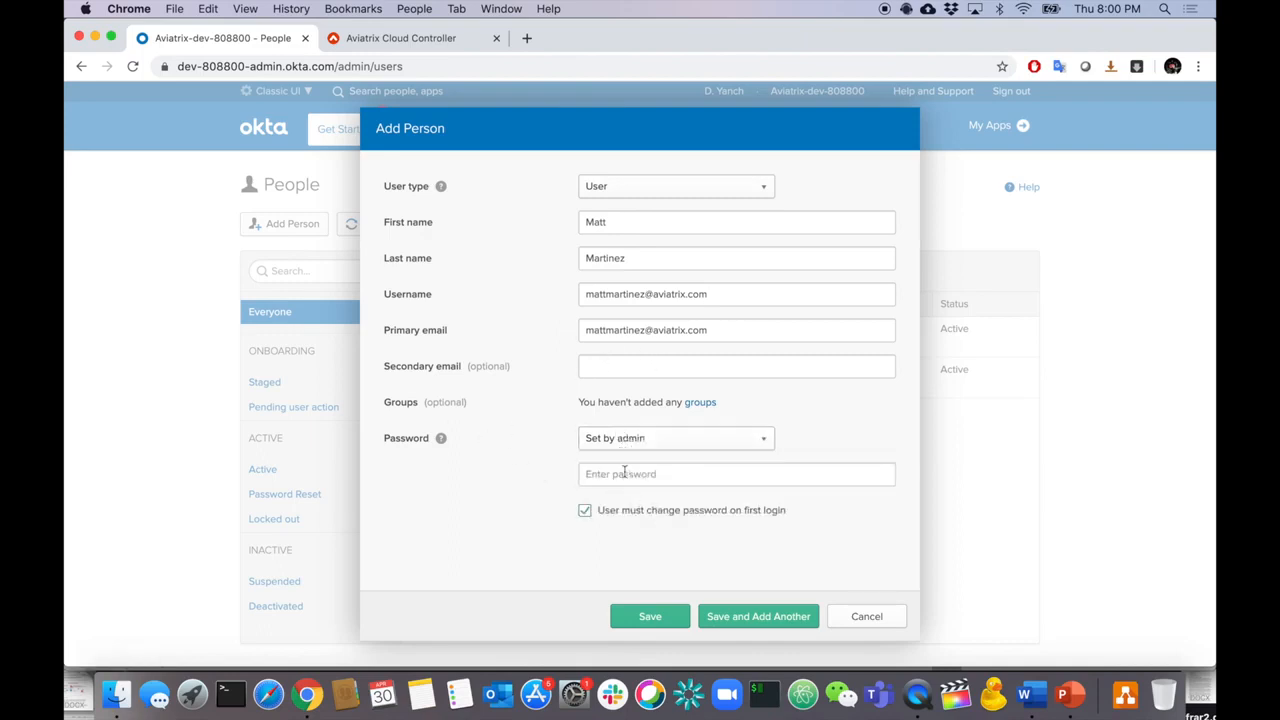
{"action": "left_click", "coordinate": [624, 472]}
{"action": "type", "text": "••••••••••"}
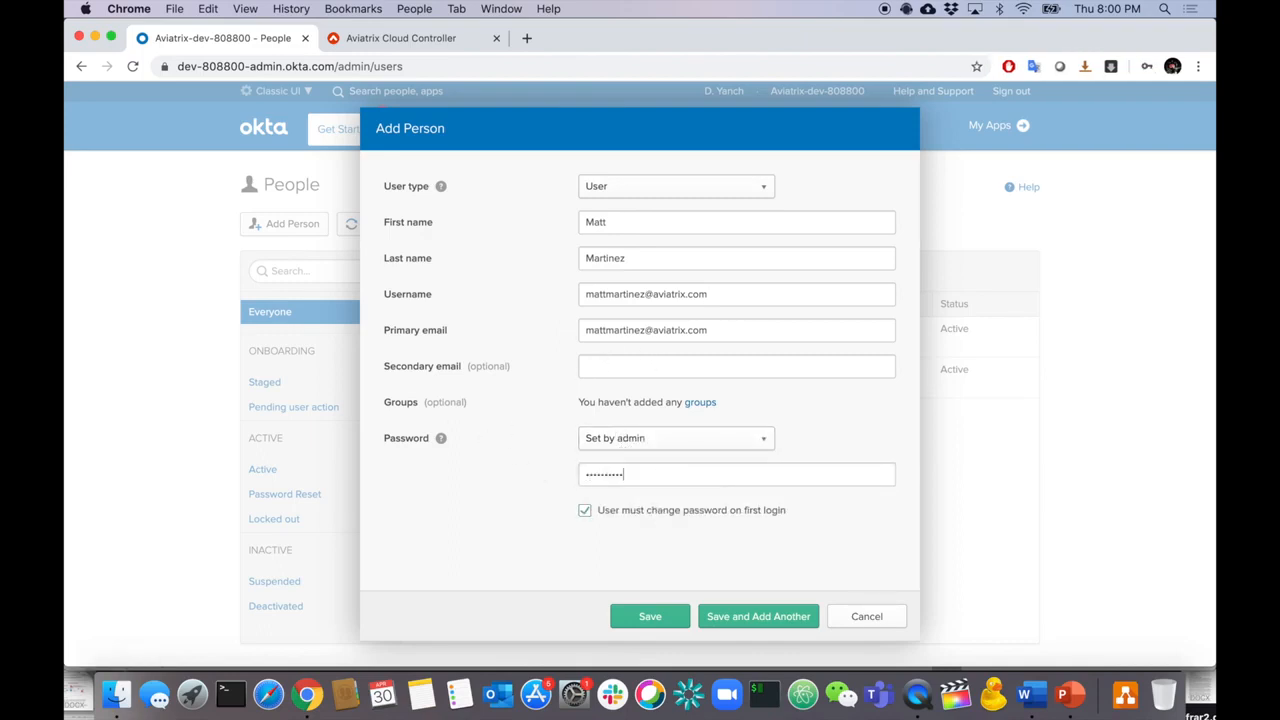
{"action": "left_click", "coordinate": [665, 514]}
{"action": "left_click", "coordinate": [652, 619]}
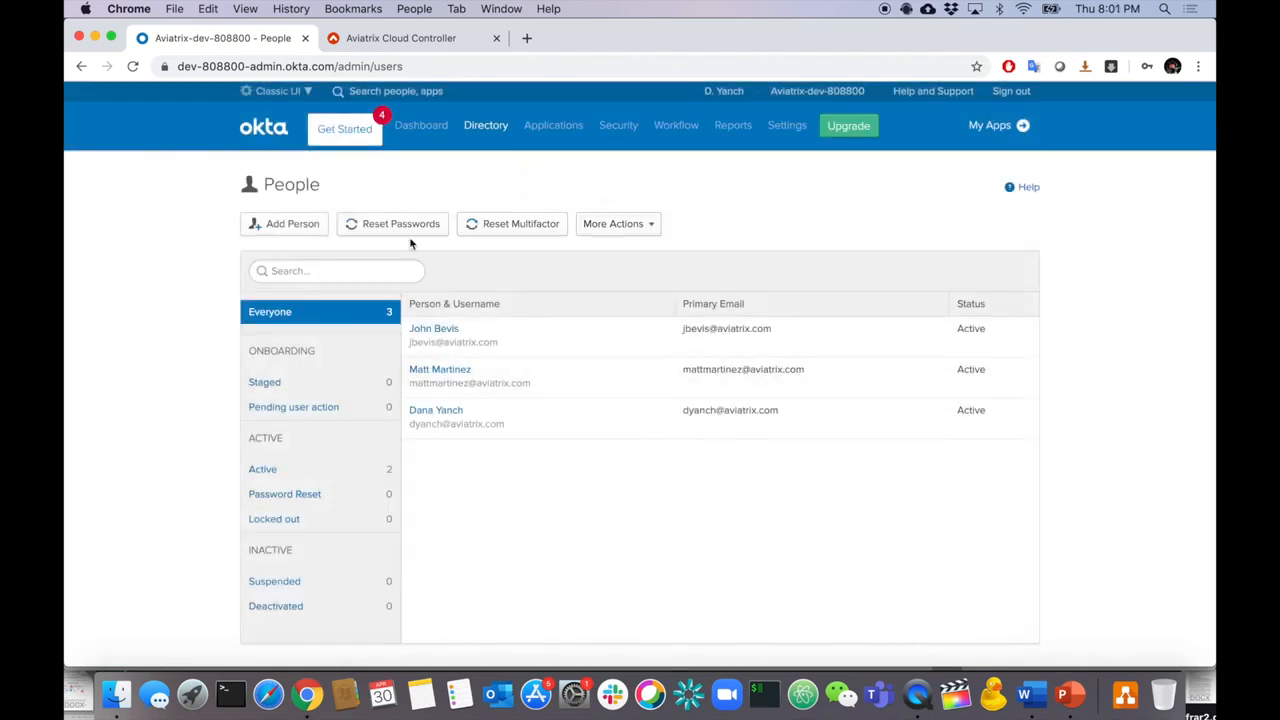
{"action": "left_click", "coordinate": [1069, 694]}
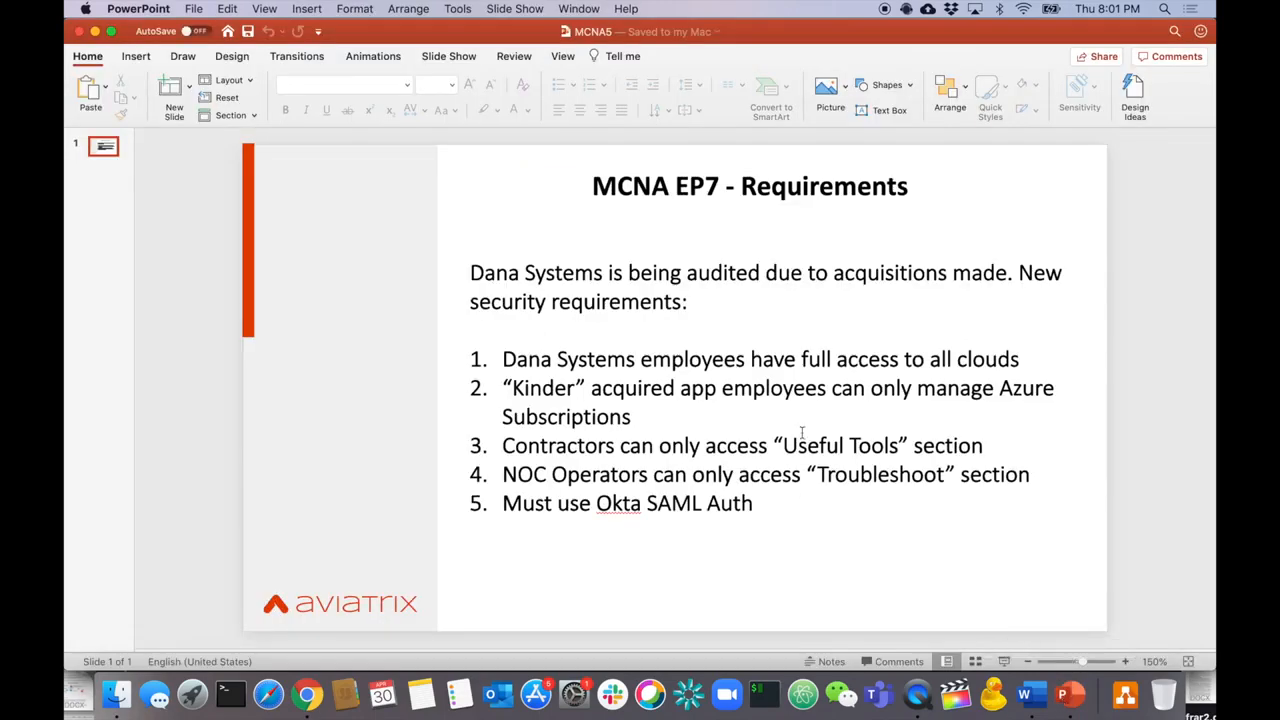
{"action": "key", "text": "super+Tab"}
- Start a new Okta person and enter the employee's name and username e-mail
{"action": "left_click", "coordinate": [293, 224]}
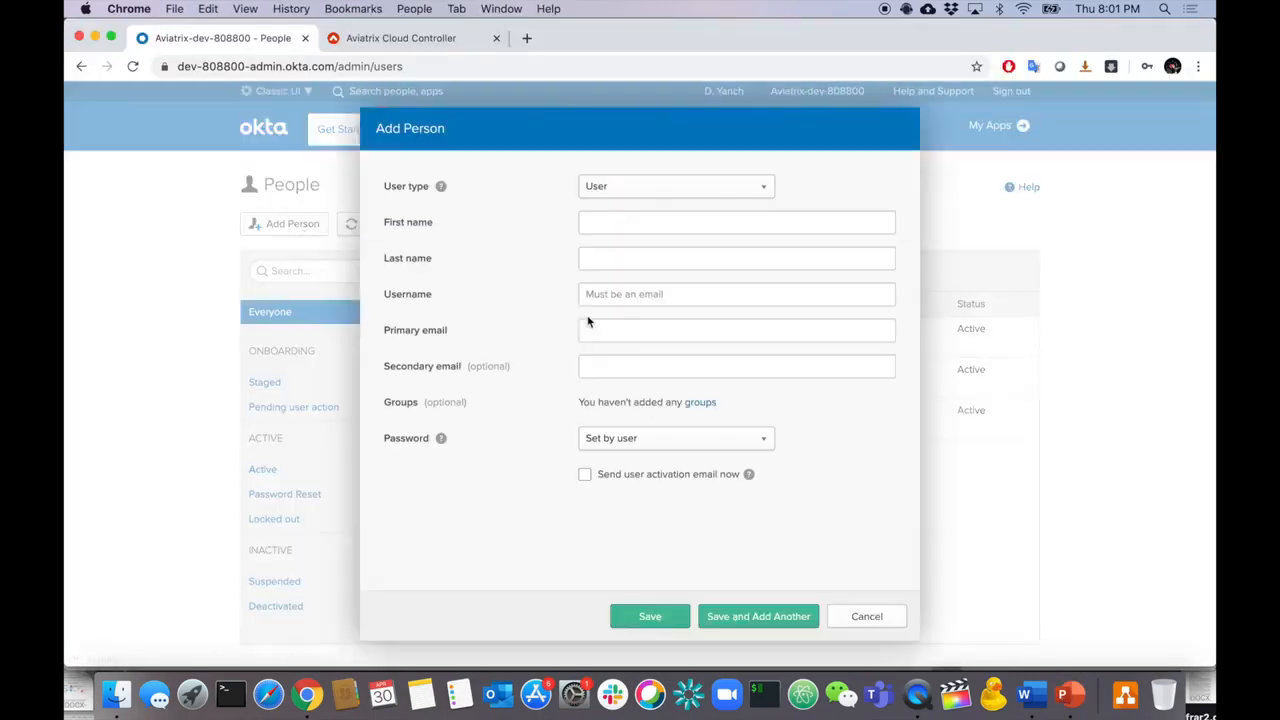
{"action": "left_click", "coordinate": [618, 226]}
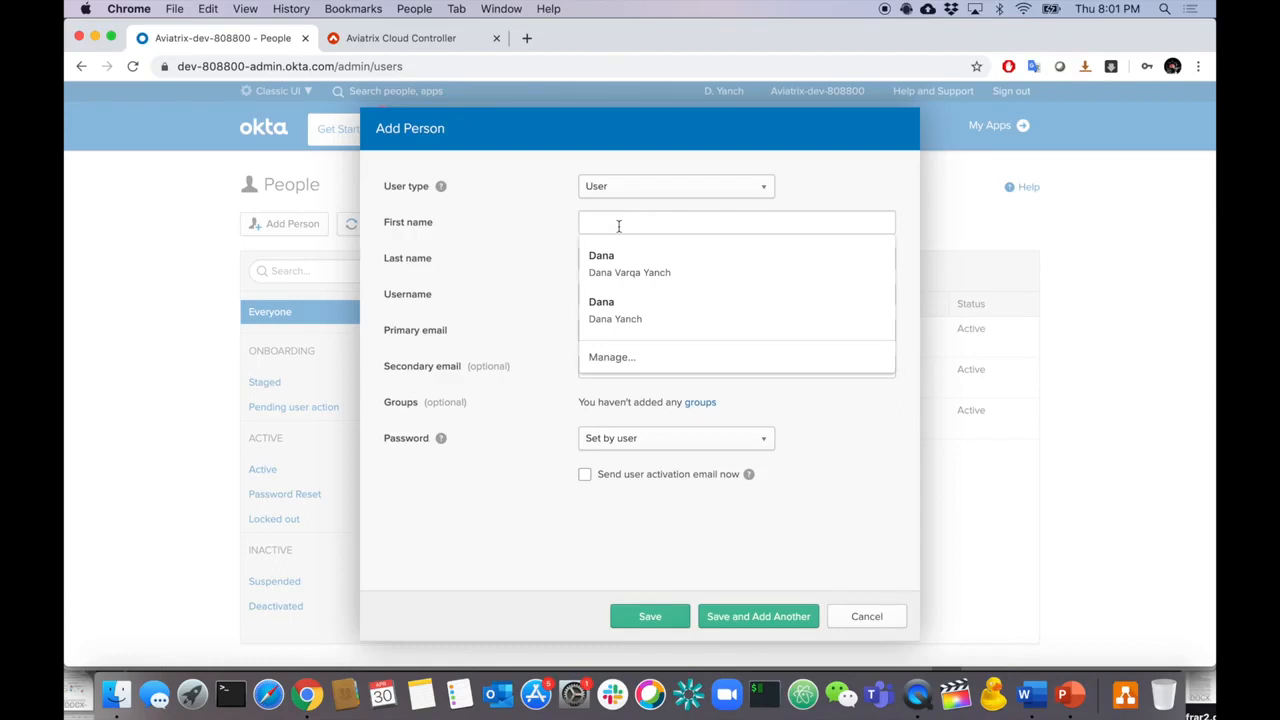
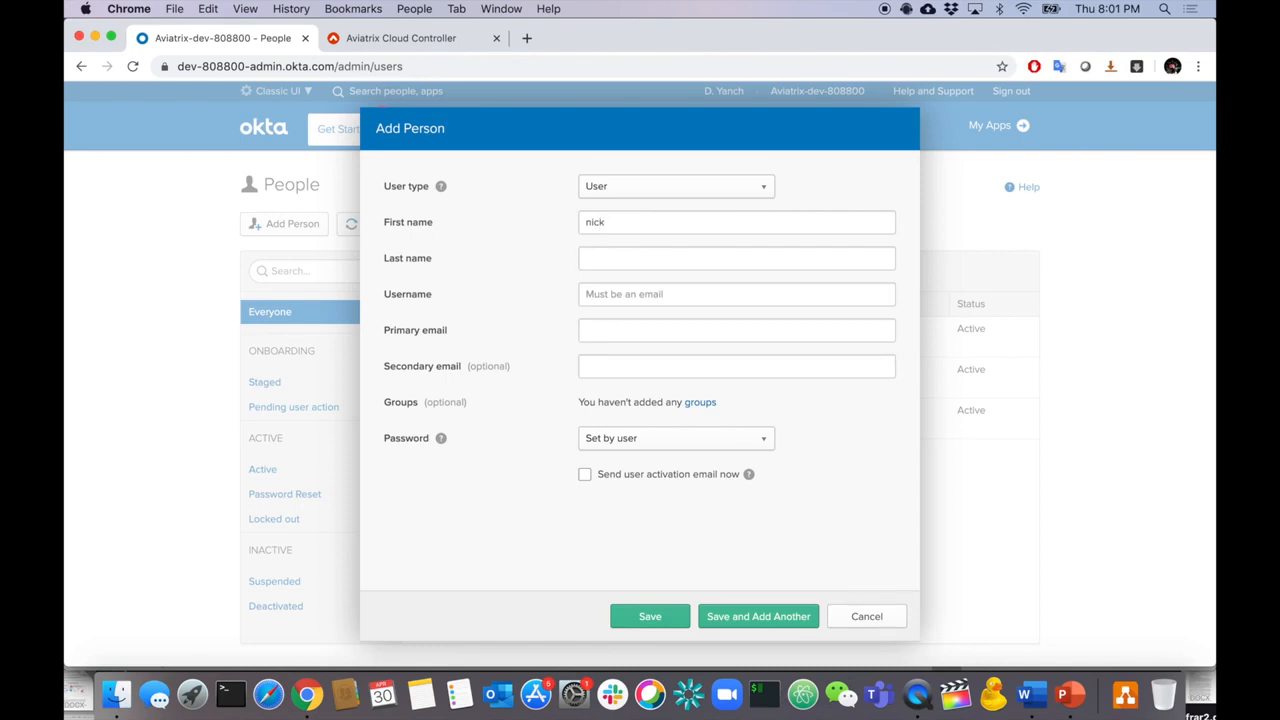
{"action": "left_click", "coordinate": [620, 292]}
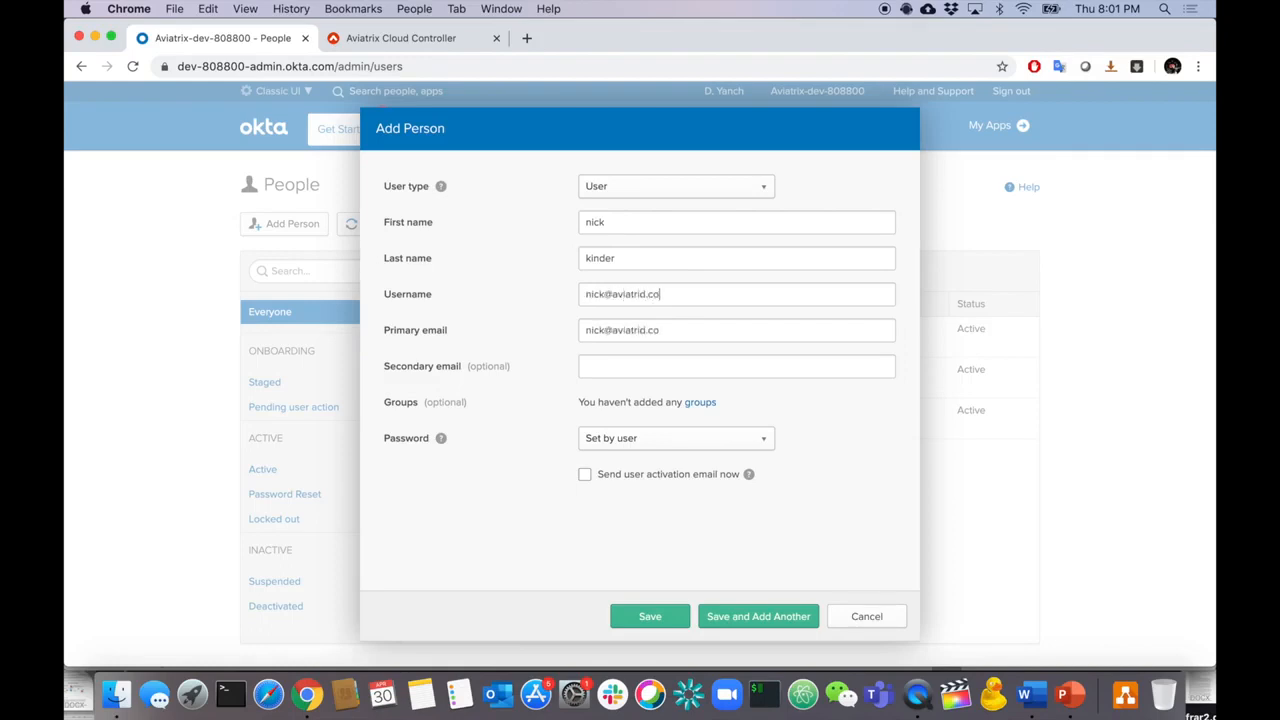
- Set an admin-chosen password with no forced change, save the user, and start another
{"action": "left_click", "coordinate": [618, 440]}
{"action": "left_click", "coordinate": [627, 494]}
{"action": "left_click", "coordinate": [585, 510]}
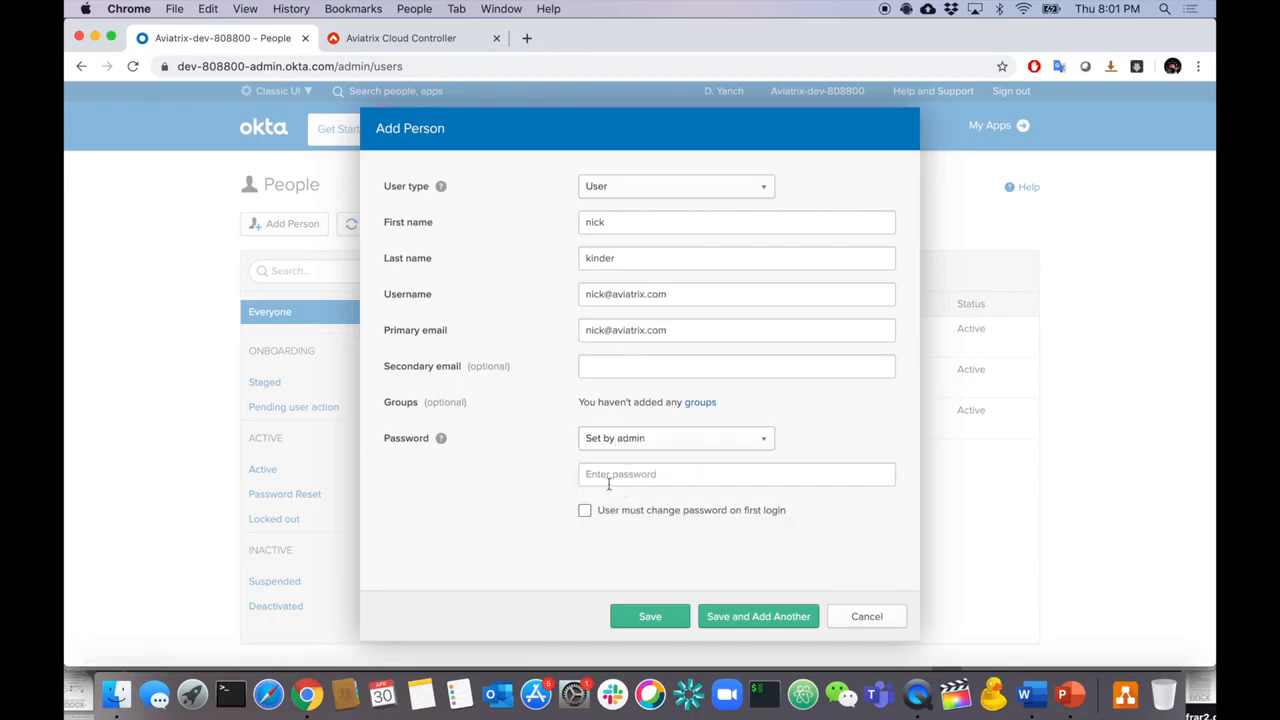
{"action": "left_click", "coordinate": [609, 476]}
{"action": "type", "text": "aaaaaa"}
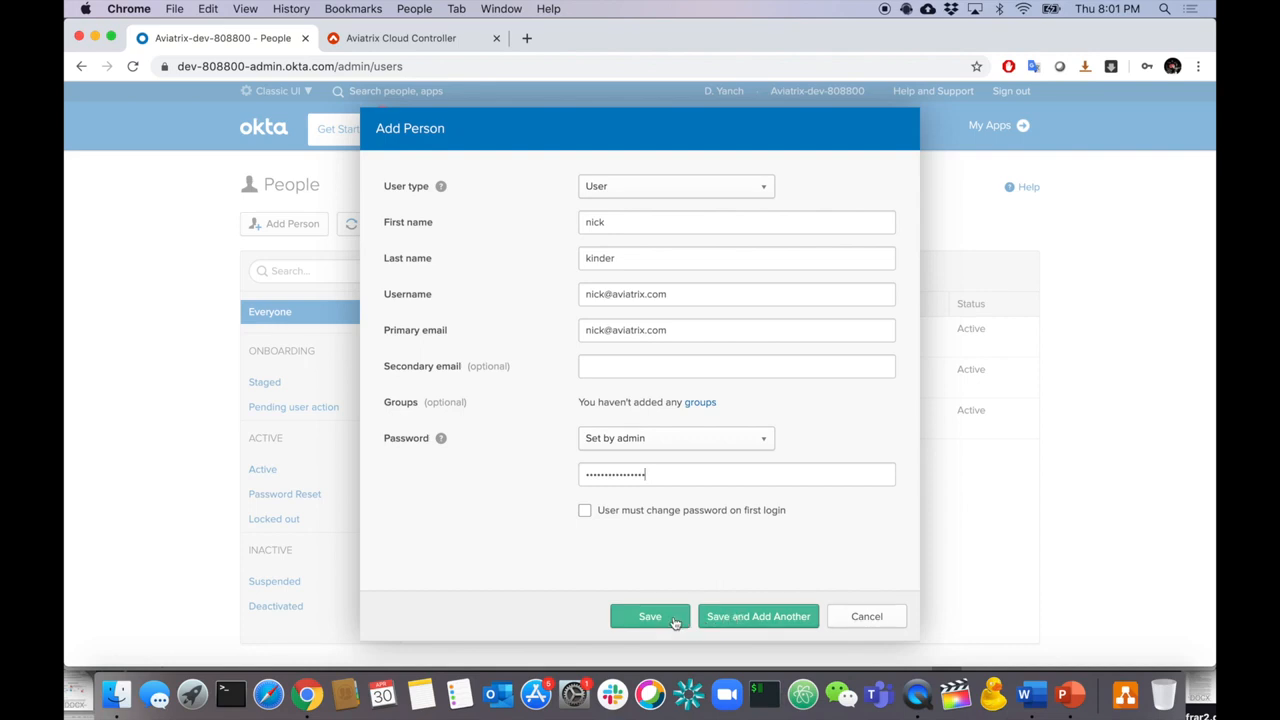
{"action": "left_click", "coordinate": [650, 616]}
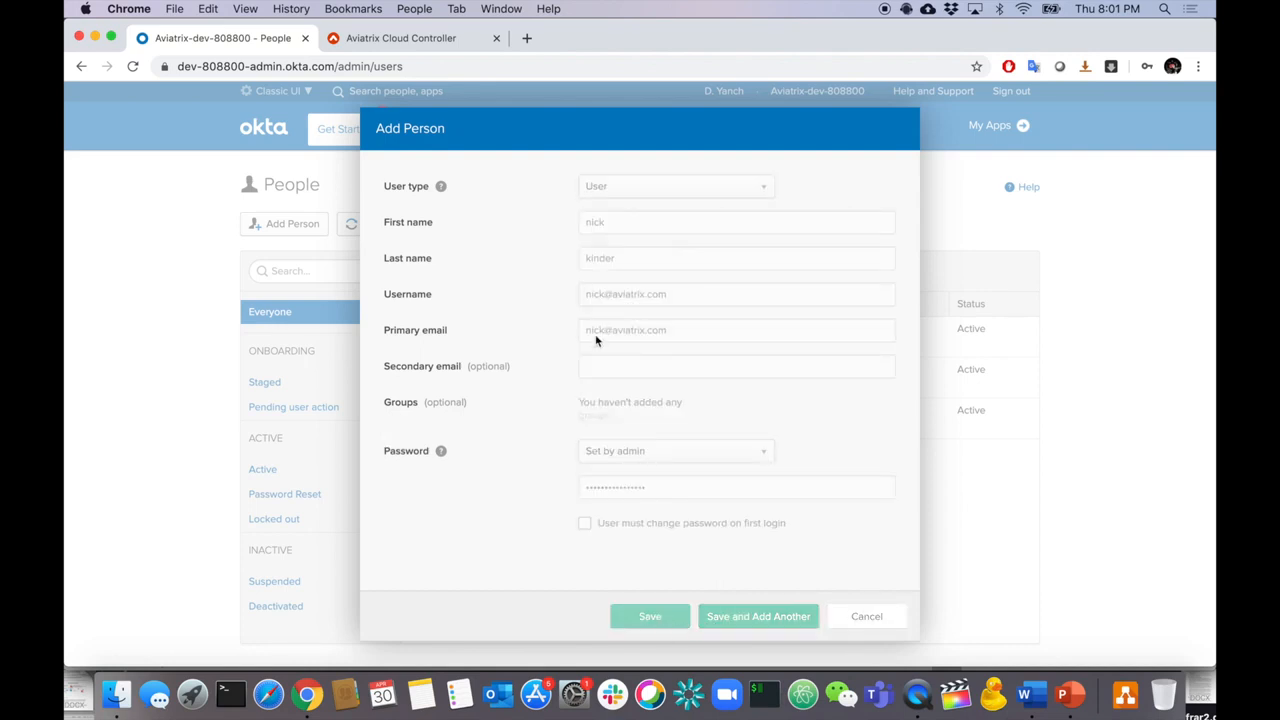
{"action": "left_click", "coordinate": [279, 228]}
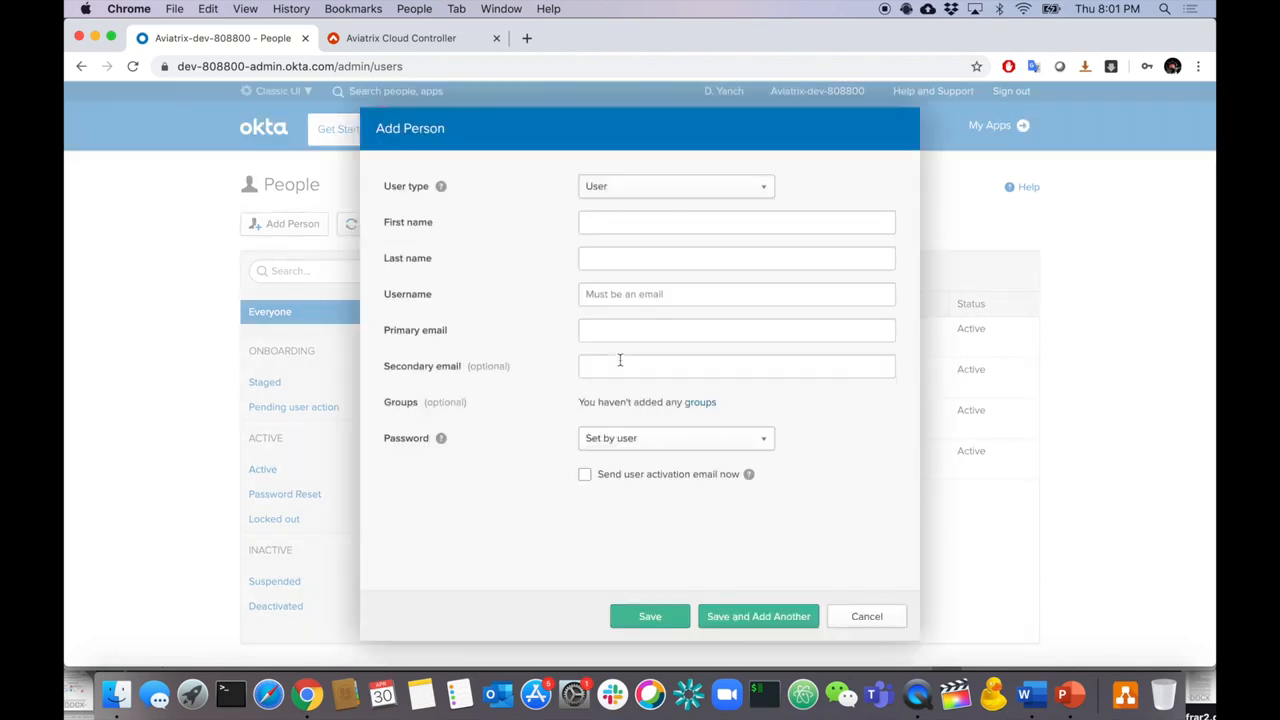
- Check the requirements slide, then enter the contractor's first name and username e-mail
{"action": "left_click", "coordinate": [613, 218]}
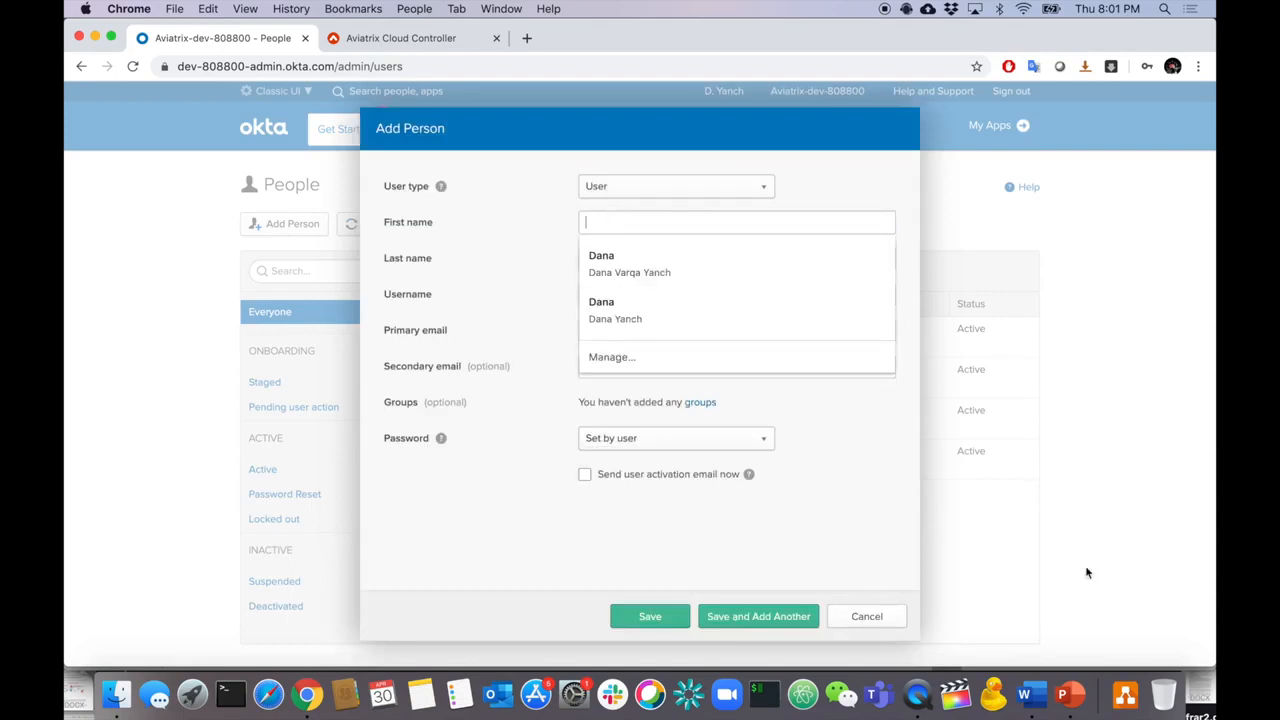
{"action": "left_click", "coordinate": [1076, 700]}
{"action": "key", "text": "super+Tab"}
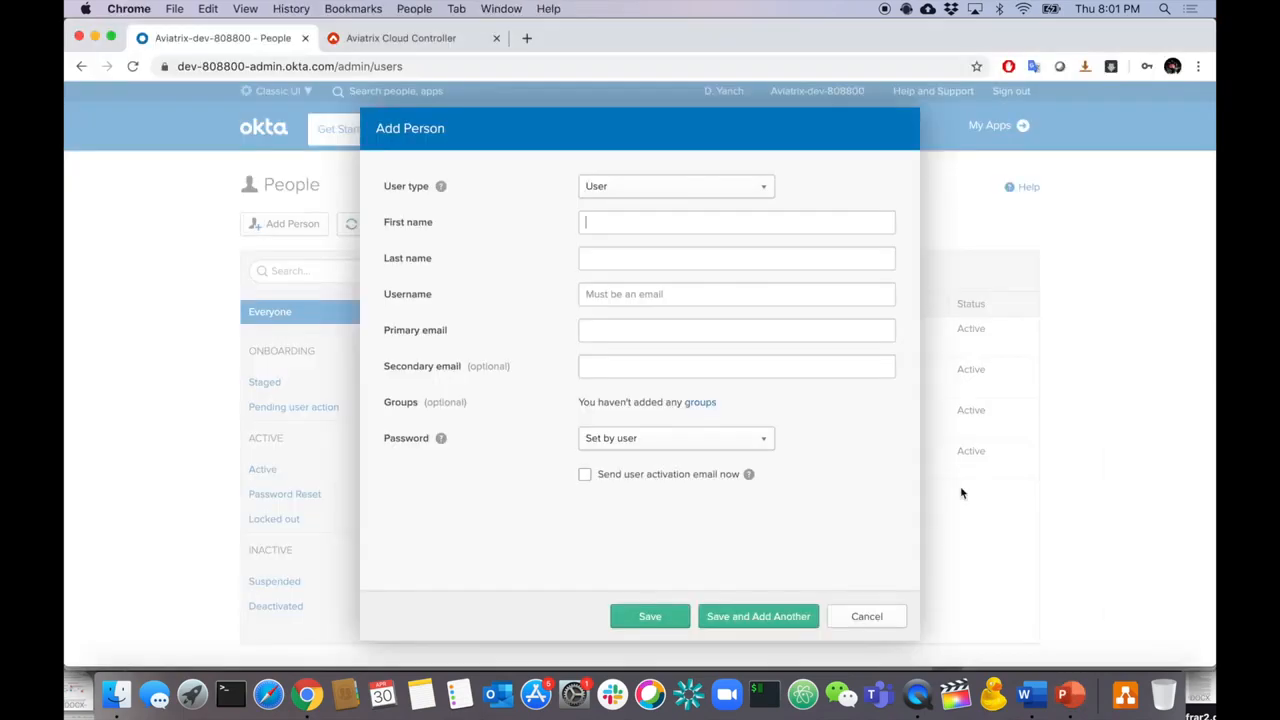
{"action": "left_click", "coordinate": [648, 224]}
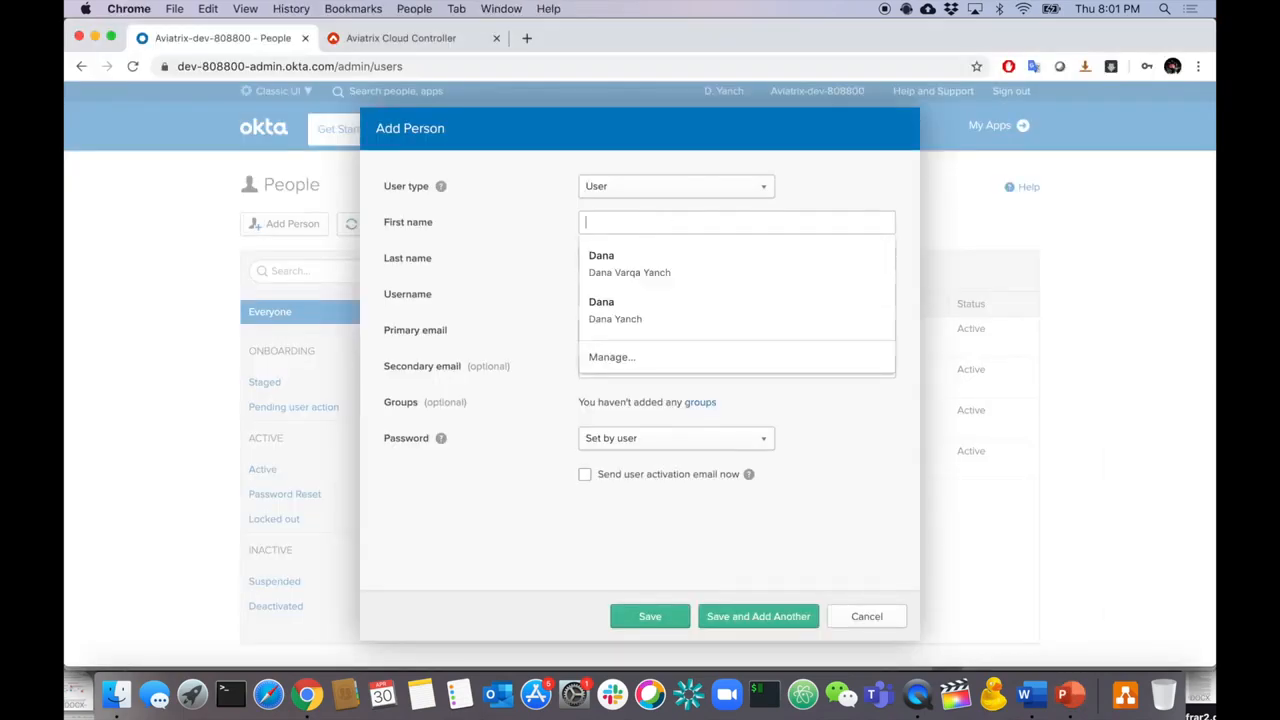
{"action": "type", "text": "jim"}
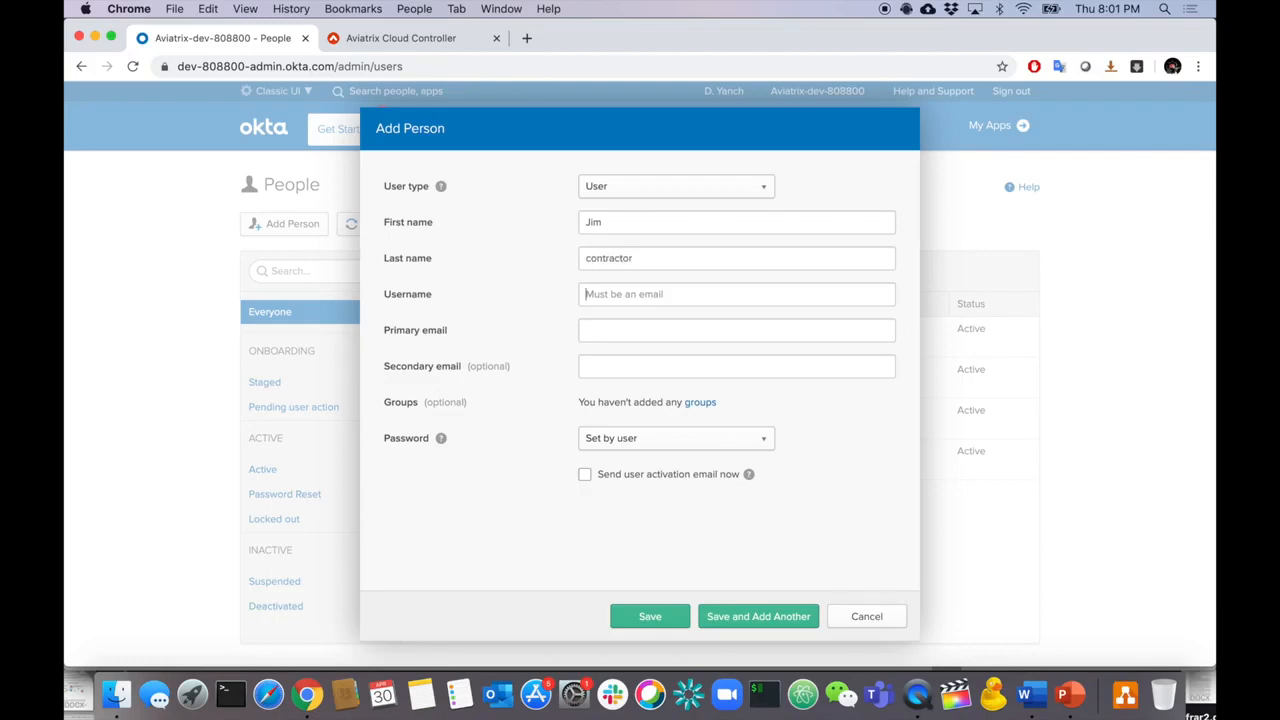
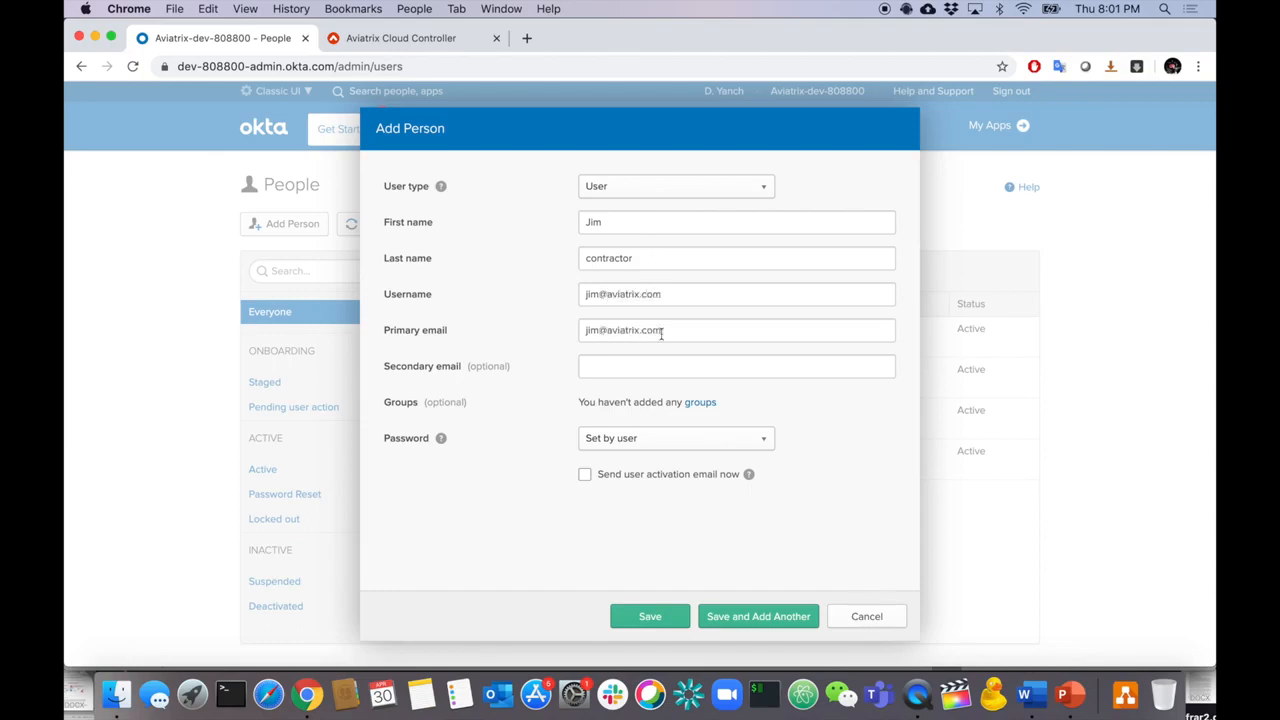
- Choose an admin-set password with no forced change and enter the contractor's password
{"action": "left_click", "coordinate": [606, 444]}
{"action": "left_click", "coordinate": [623, 492]}
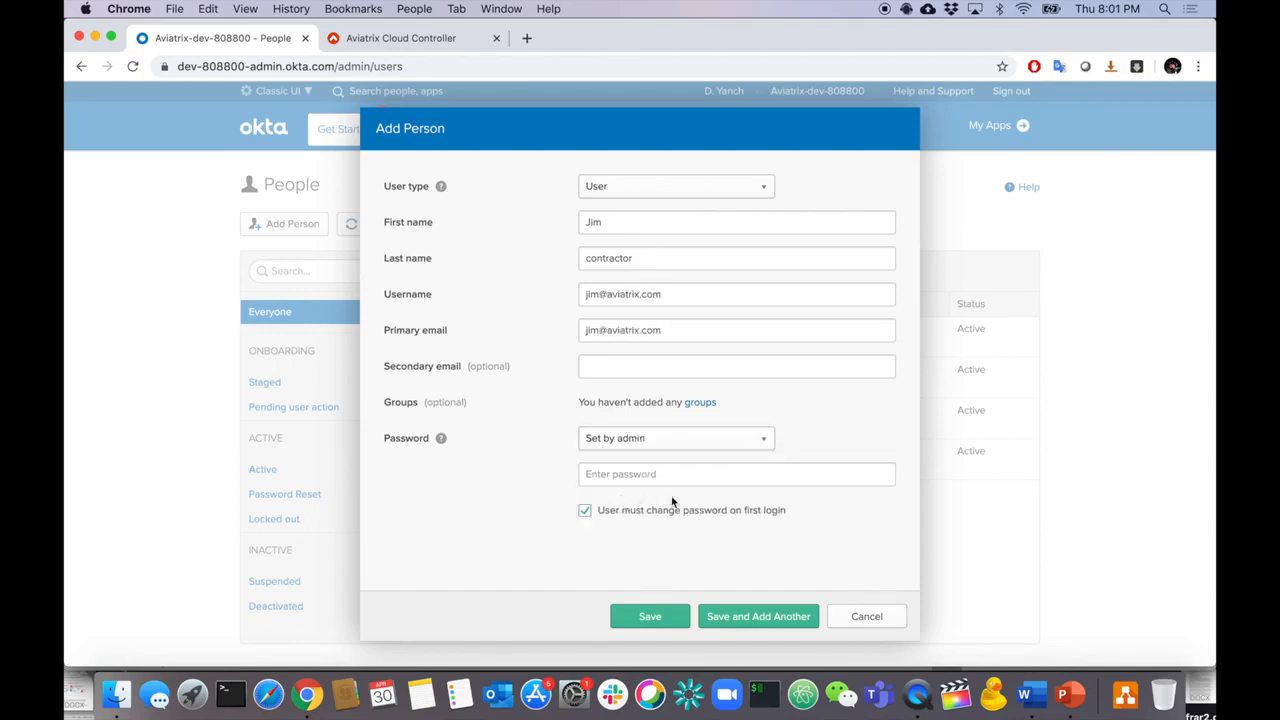
{"action": "left_click", "coordinate": [594, 511]}
{"action": "left_click", "coordinate": [620, 469]}
{"action": "type", "text": "•••"}
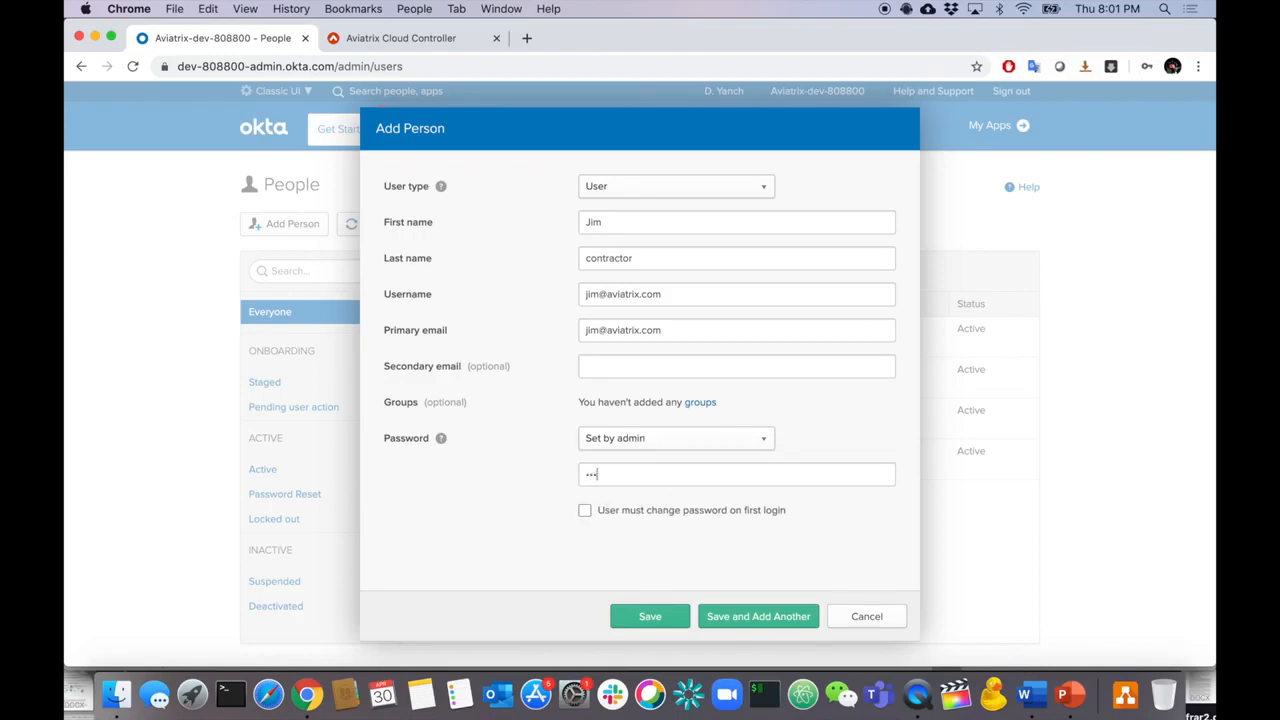
{"action": "type", "text": "•••••••••"}
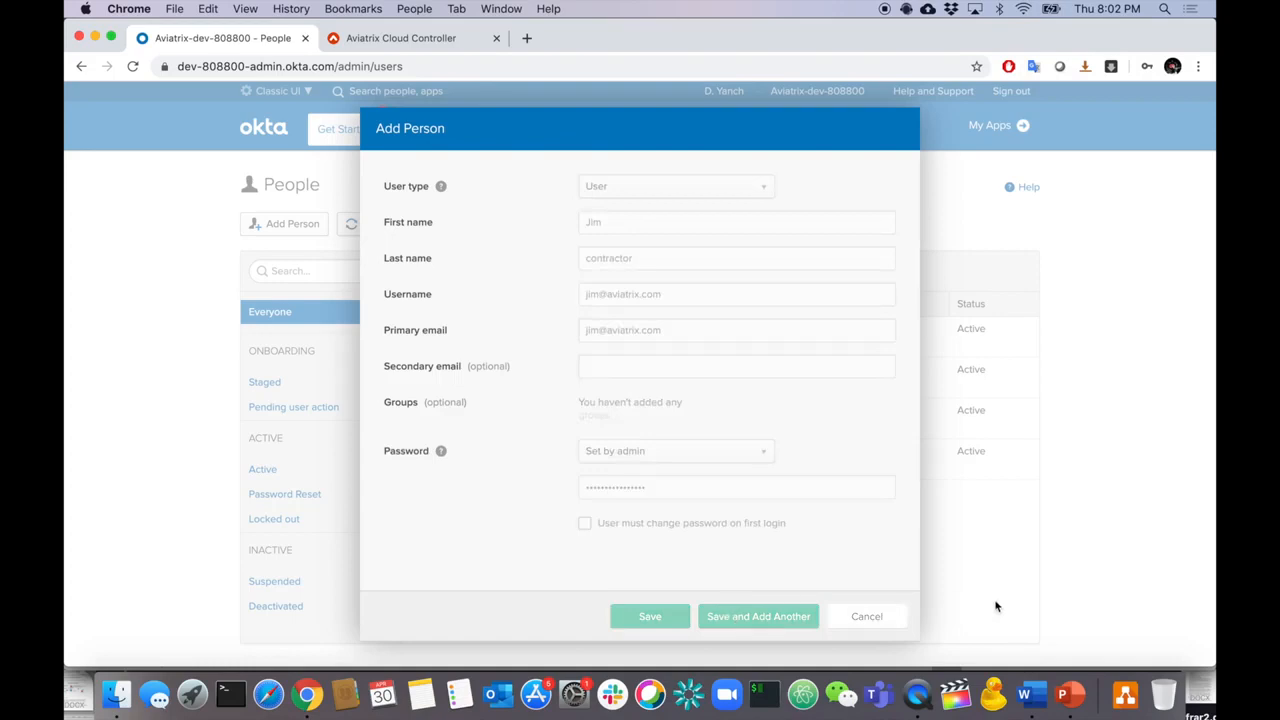
- Enter the noc user's name and username e-mail, set an admin password, and save
{"action": "left_click", "coordinate": [588, 206]}
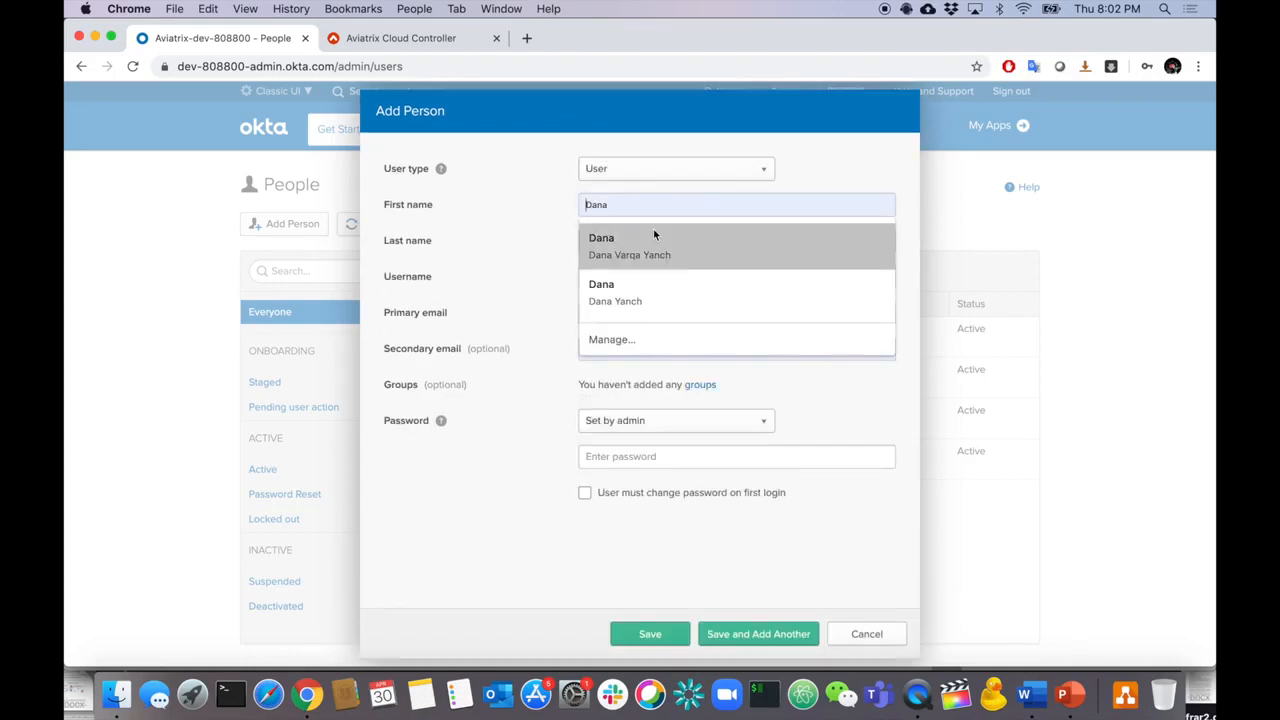
{"action": "type", "text": "jaso"}
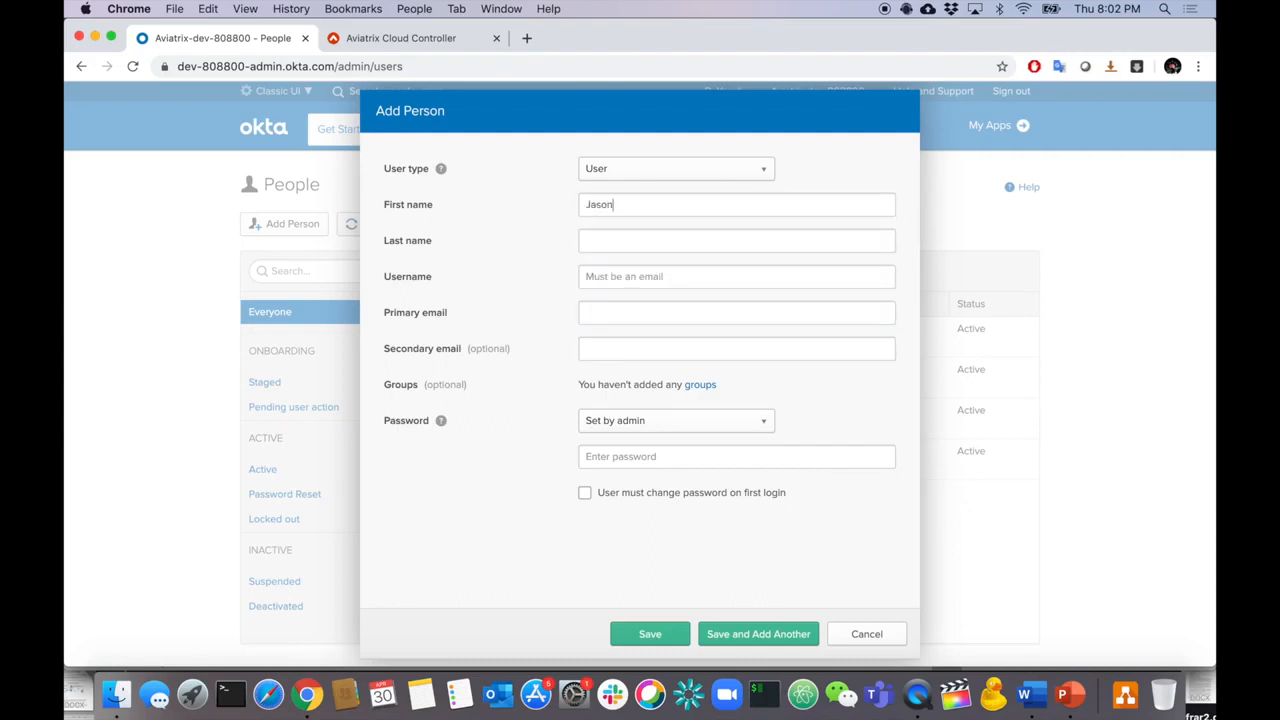
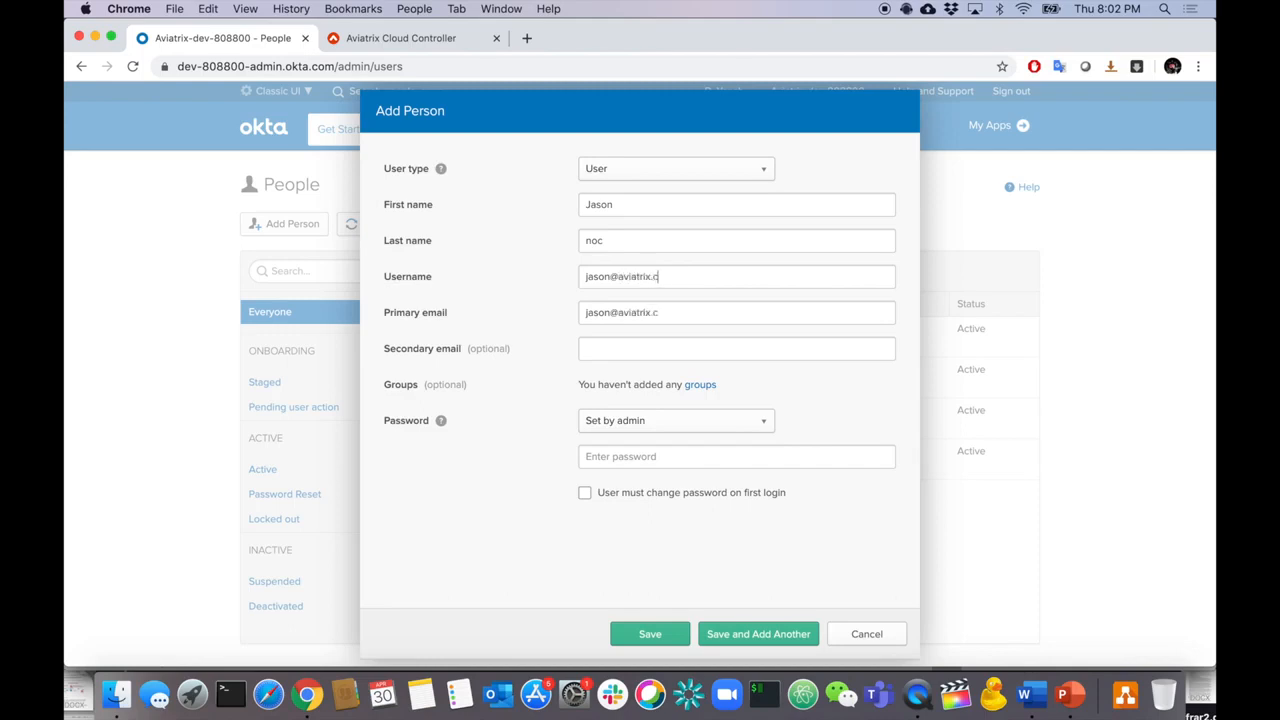
{"action": "left_click", "coordinate": [644, 411]}
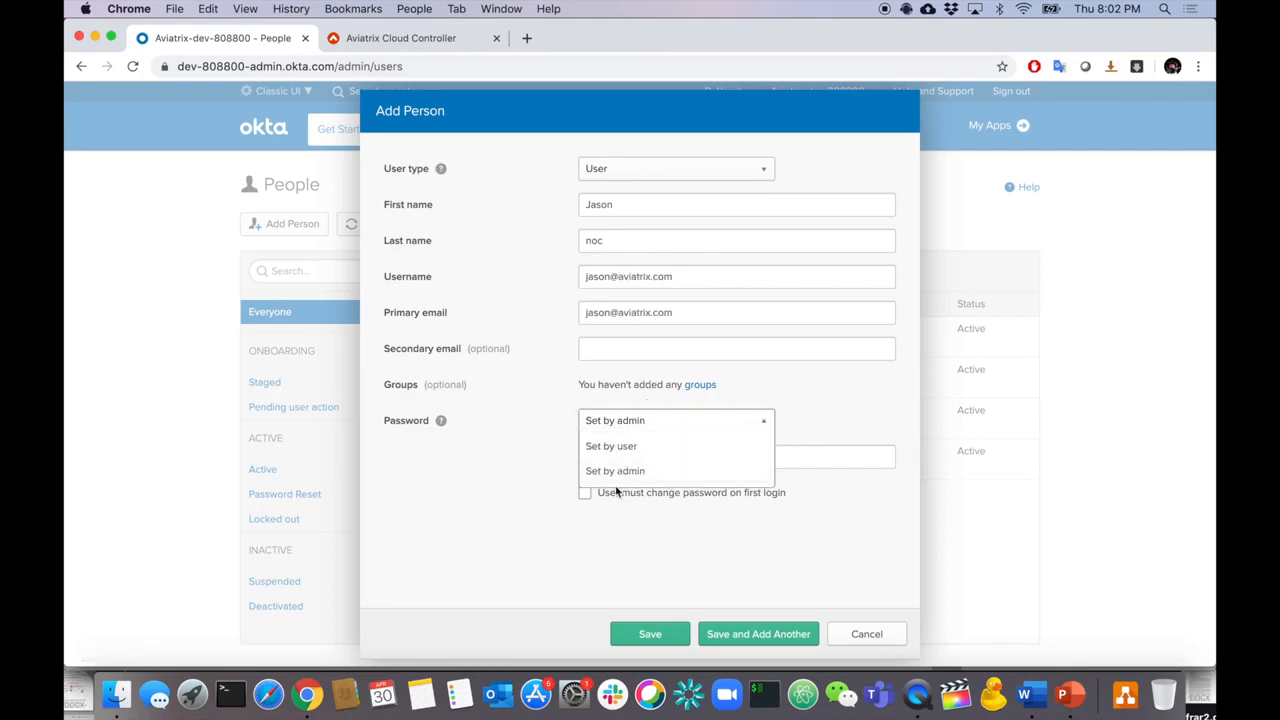
{"action": "left_click", "coordinate": [620, 479]}
{"action": "left_click", "coordinate": [622, 458]}
{"action": "type", "text": "•••"}
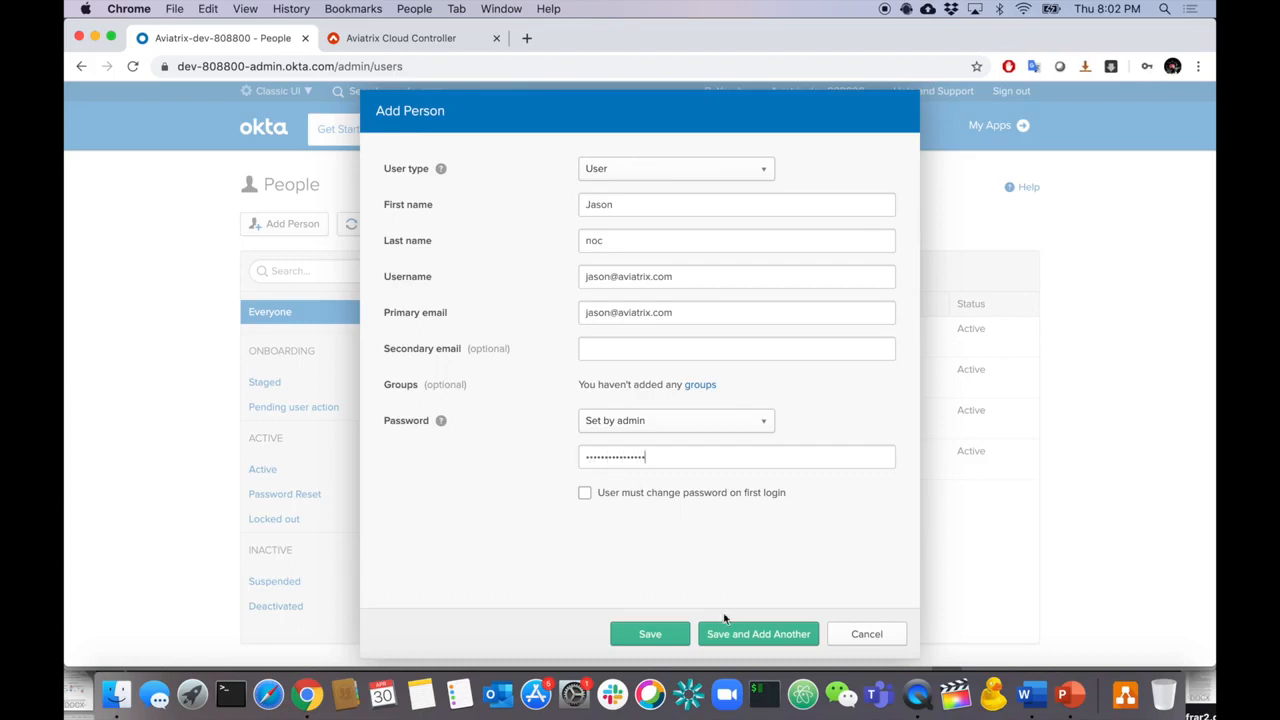
{"action": "left_click", "coordinate": [650, 634]}
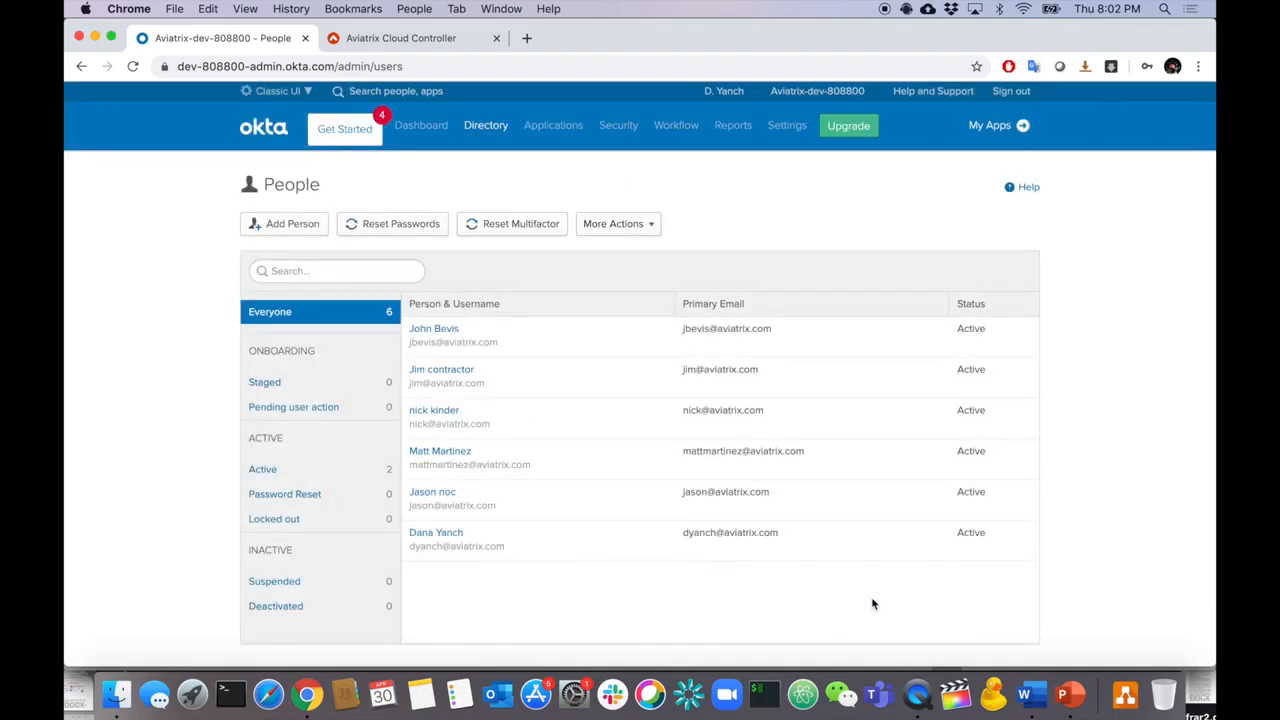
- Edit the fourth user's profile and save its Aviatrix RBAC Profile as fullaccess
{"action": "left_click", "coordinate": [435, 451]}
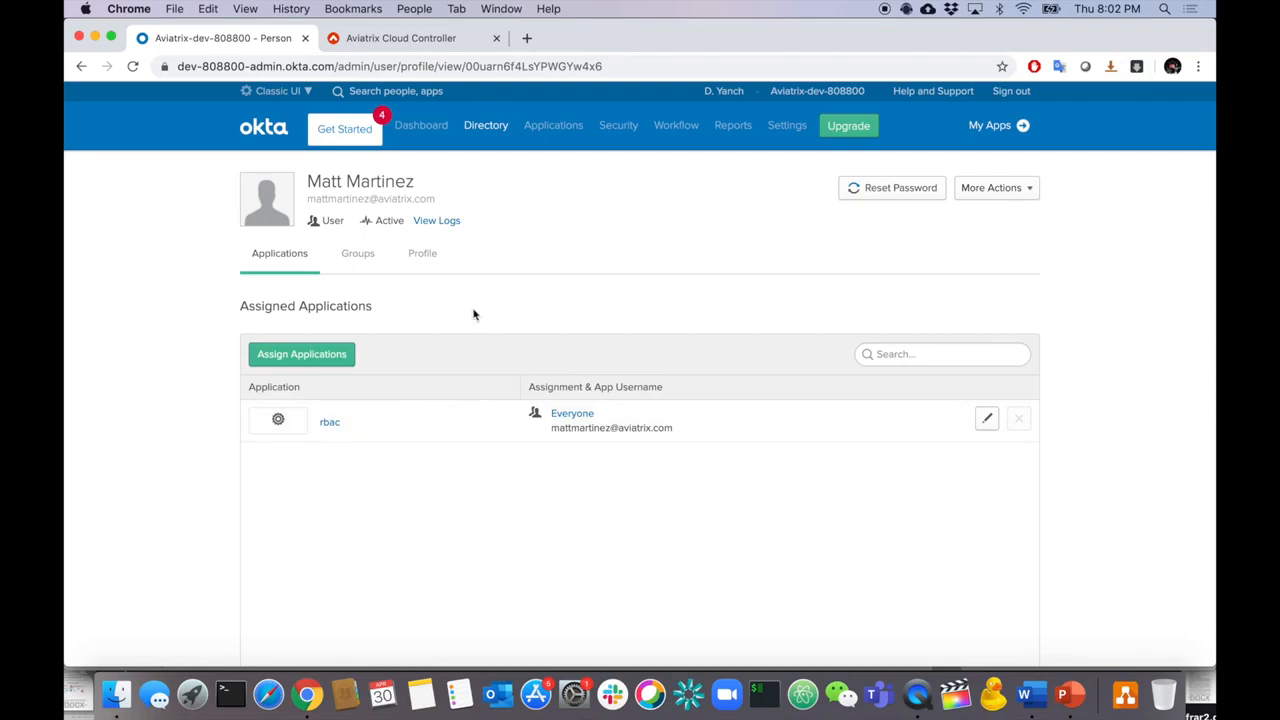
{"action": "left_click", "coordinate": [421, 255]}
{"action": "scroll", "coordinate": [557, 410], "scroll_direction": "down", "scroll_amount": 8}
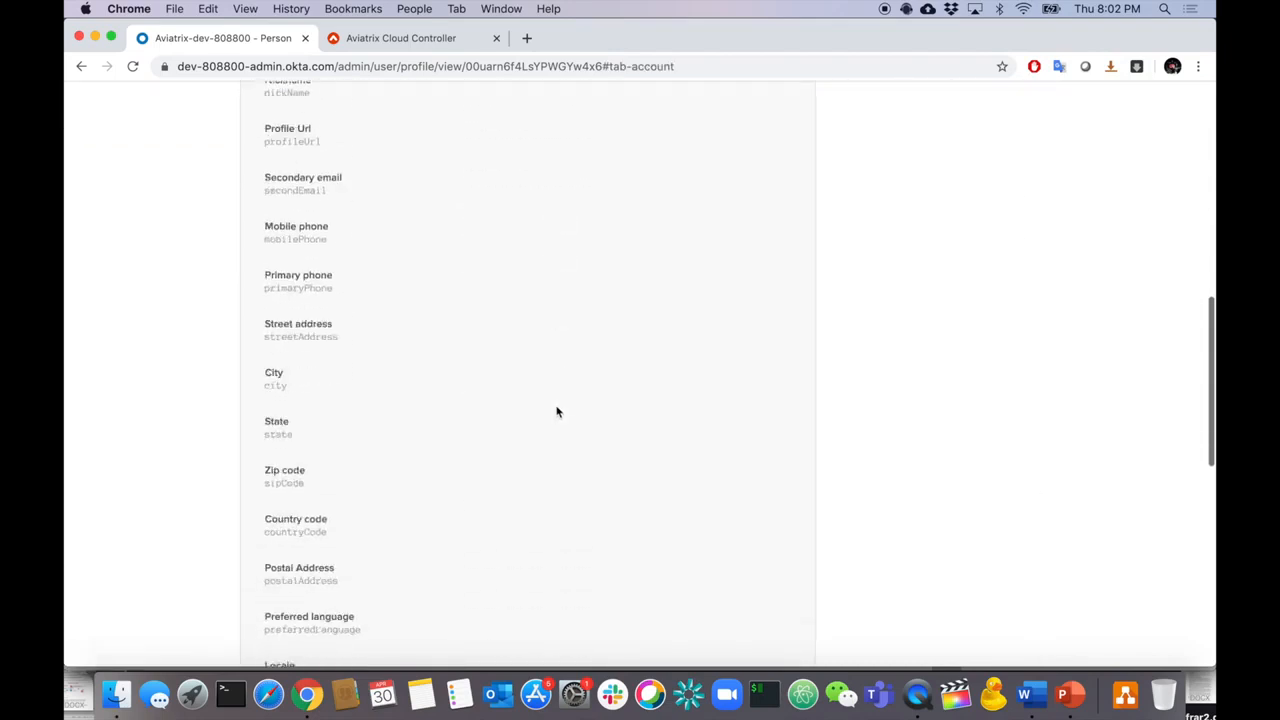
{"action": "scroll", "coordinate": [557, 410], "scroll_direction": "down", "scroll_amount": 6}
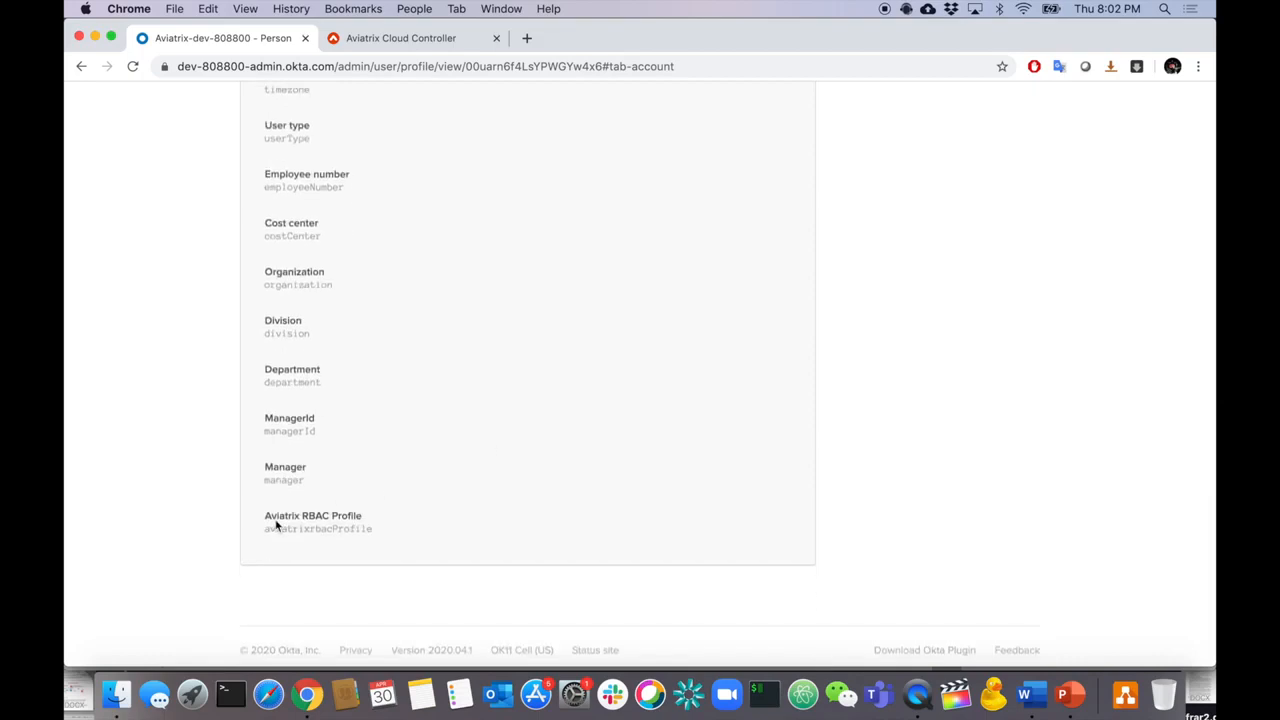
{"action": "scroll", "coordinate": [410, 488], "scroll_direction": "up", "scroll_amount": 14}
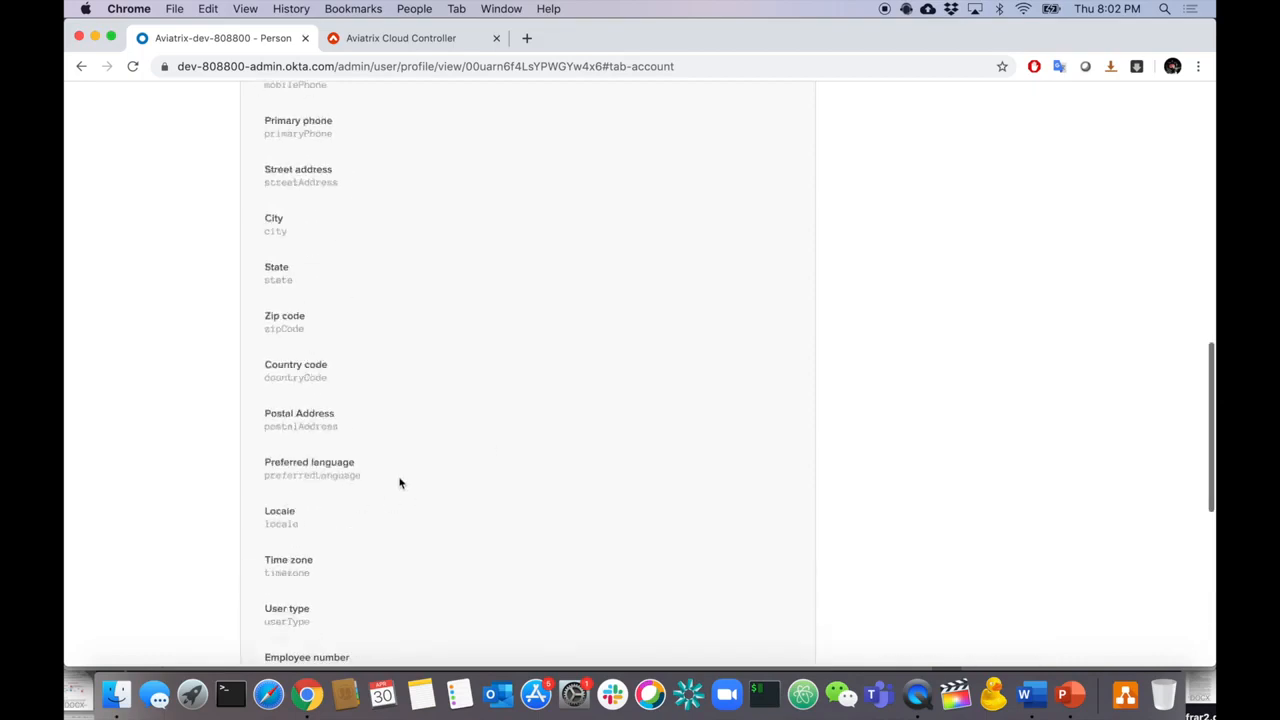
{"action": "left_click", "coordinate": [778, 322]}
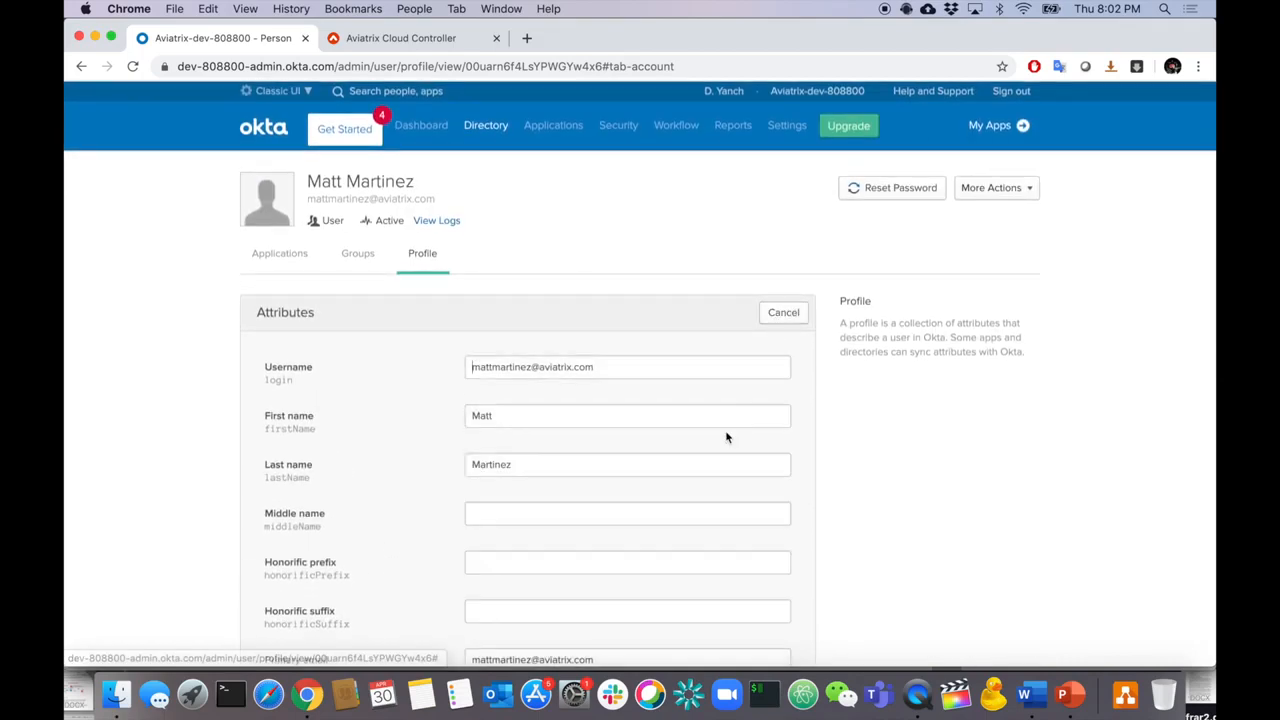
{"action": "scroll", "coordinate": [726, 437], "scroll_direction": "down", "scroll_amount": 14}
{"action": "left_click", "coordinate": [619, 493]}
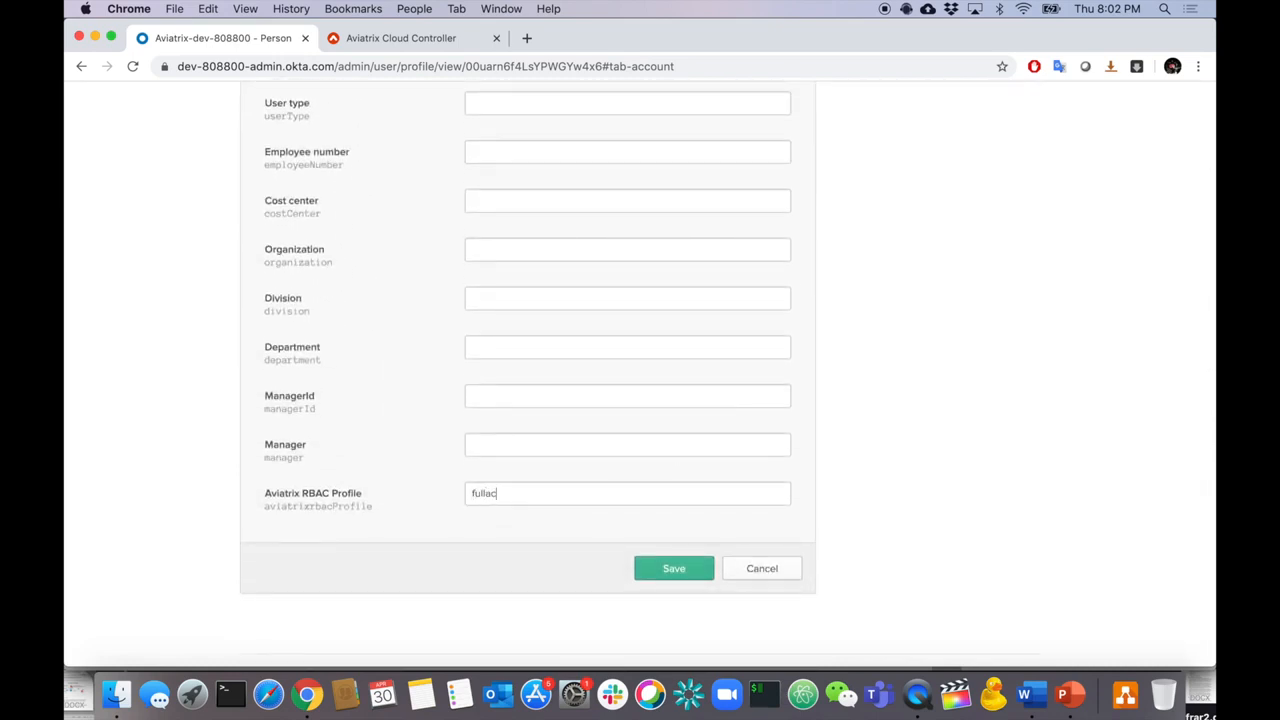
{"action": "left_click", "coordinate": [396, 39]}
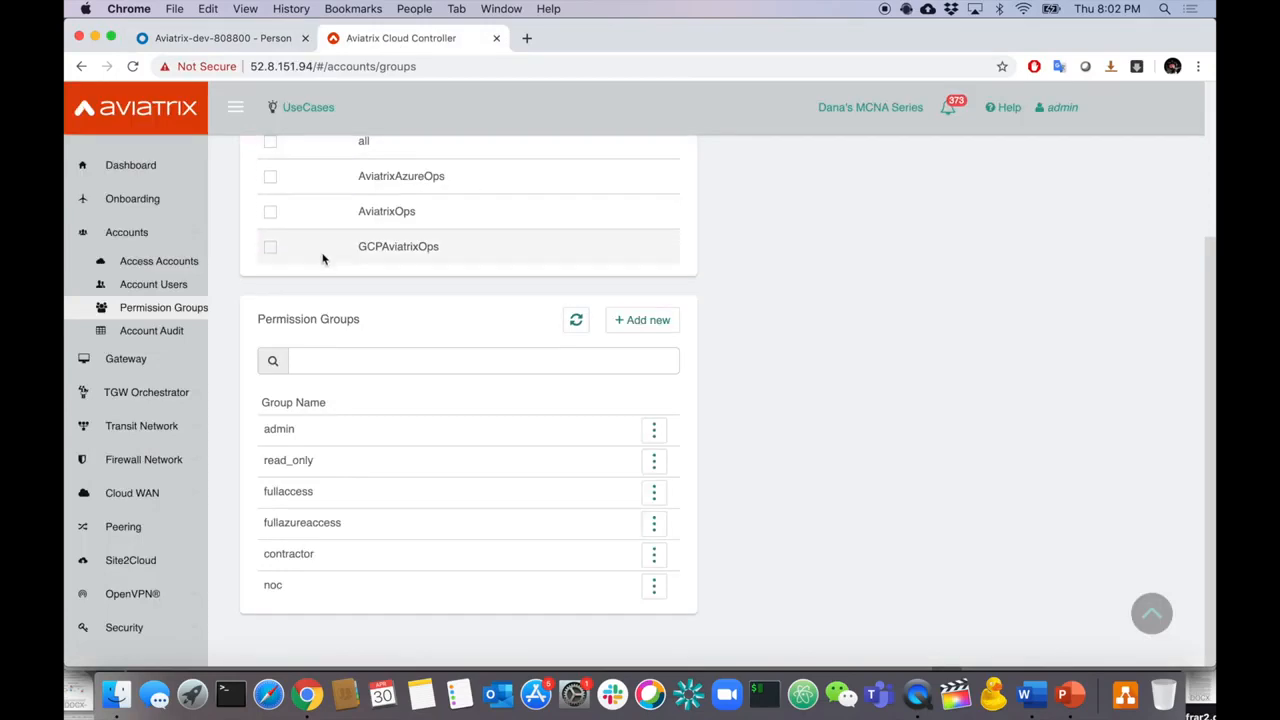
{"action": "left_click", "coordinate": [225, 38]}
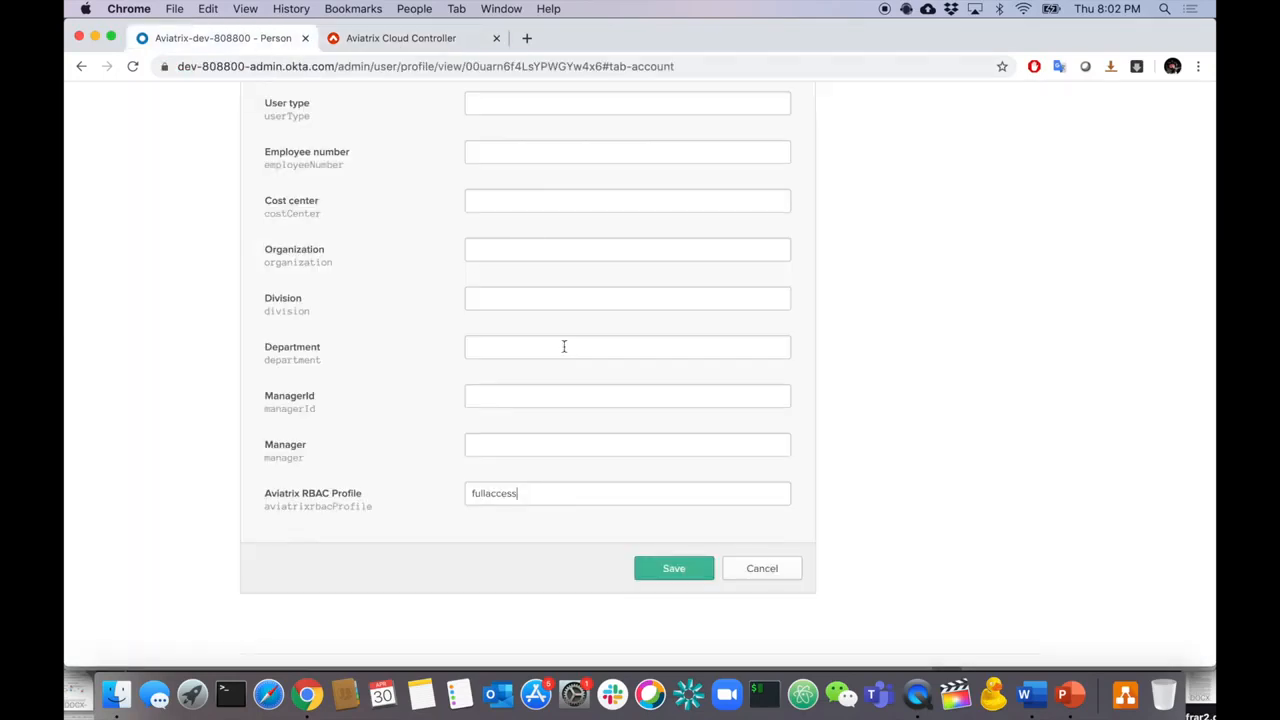
{"action": "left_click", "coordinate": [672, 570]}
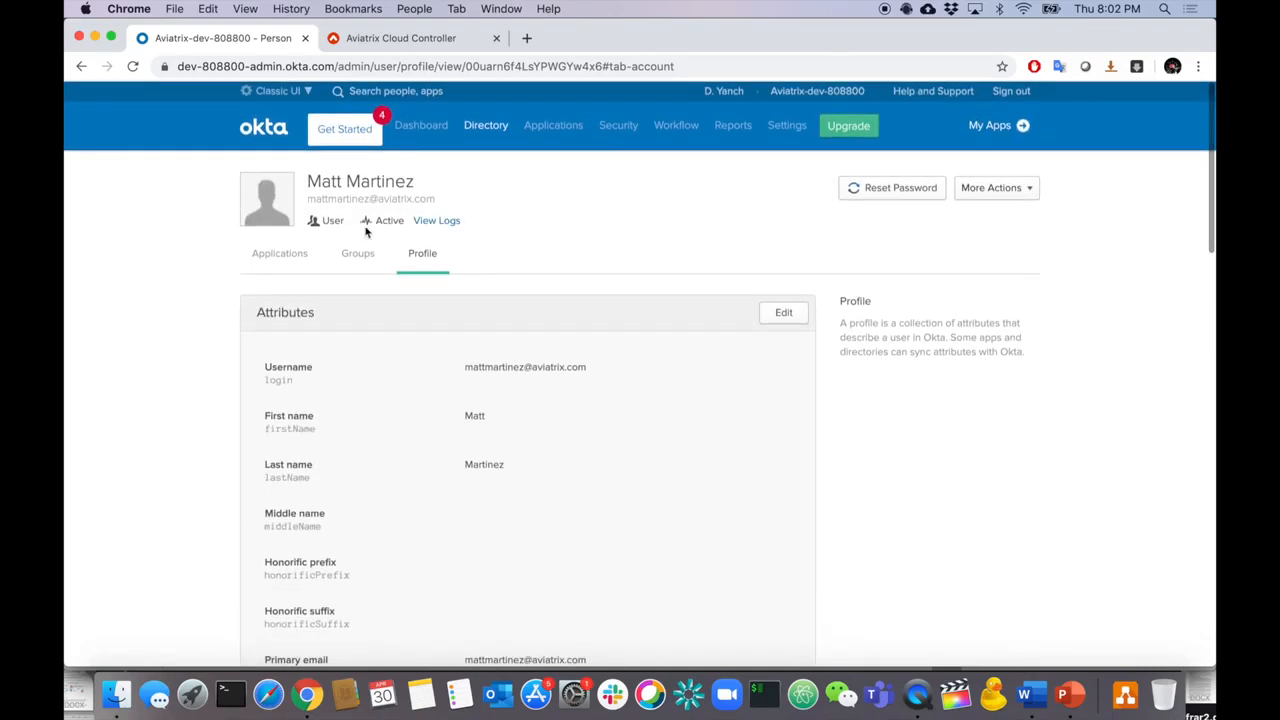
- Edit the noc user's profile and save its Aviatrix RBAC Profile as noc
{"action": "mouse_move", "coordinate": [486, 126]}
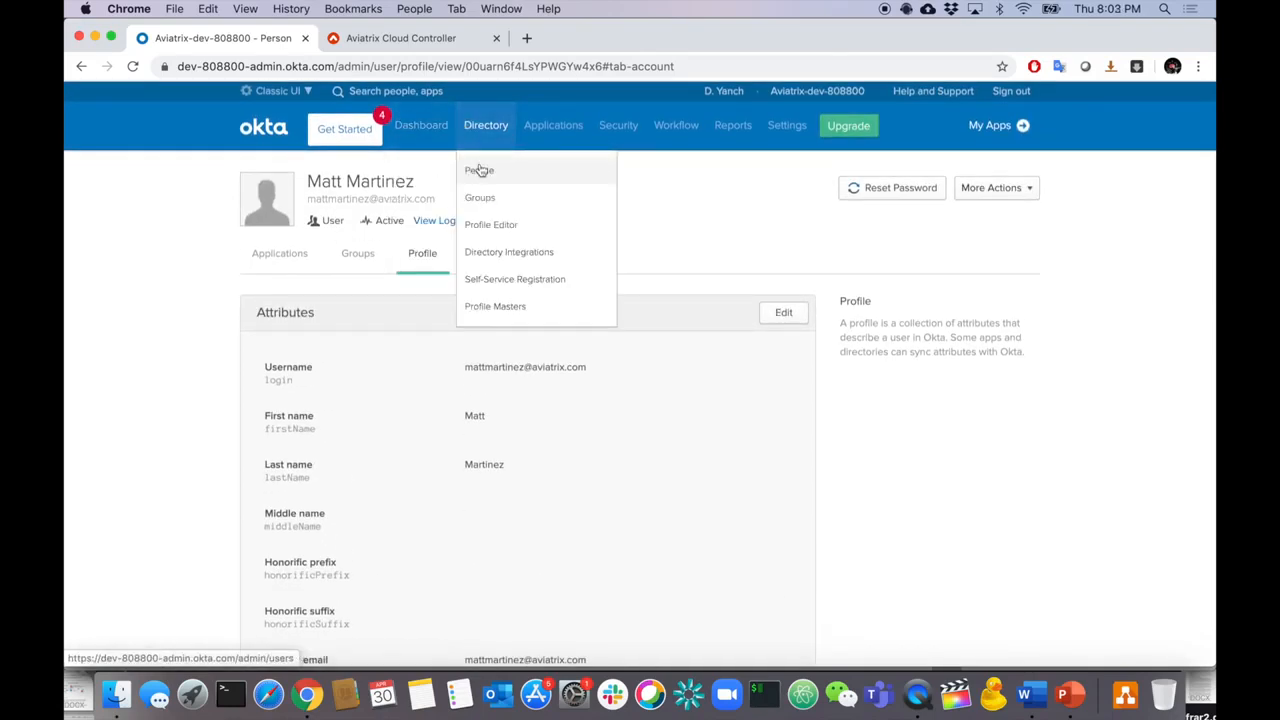
{"action": "left_click", "coordinate": [477, 169]}
{"action": "left_click", "coordinate": [443, 491]}
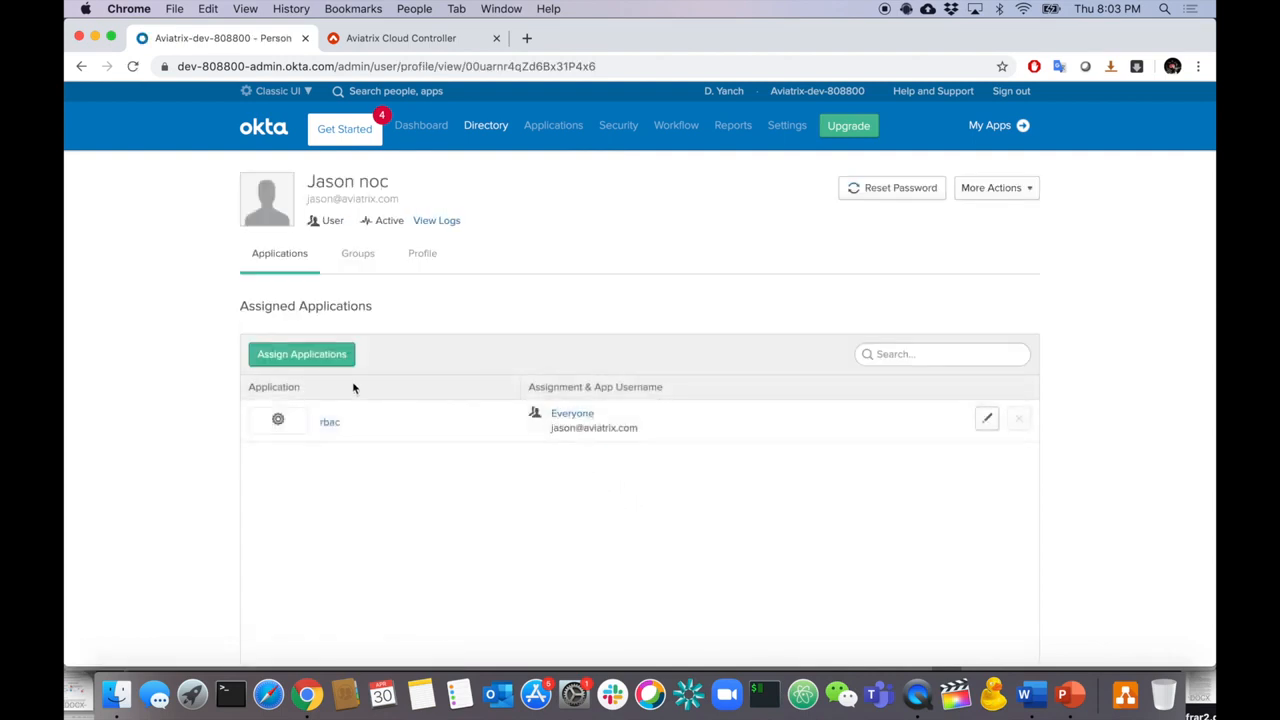
{"action": "left_click", "coordinate": [413, 260]}
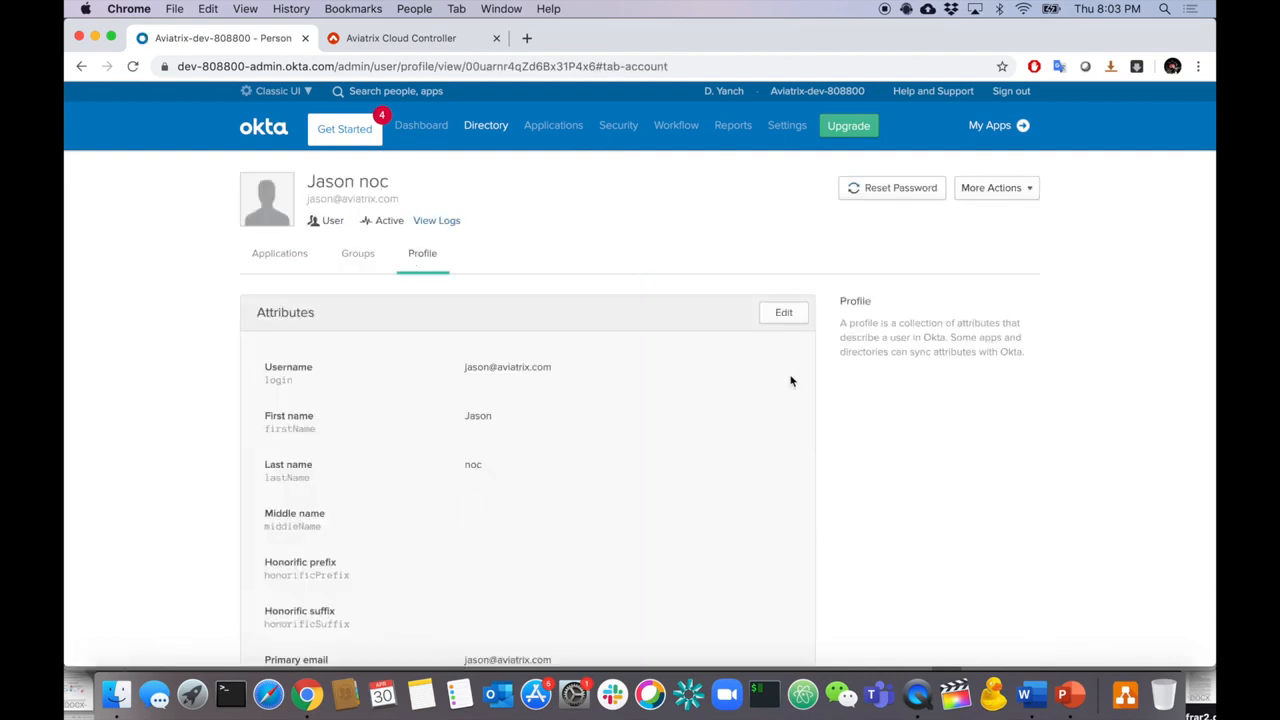
{"action": "left_click", "coordinate": [783, 312]}
{"action": "scroll", "coordinate": [668, 457], "scroll_direction": "down", "scroll_amount": 15}
{"action": "left_click", "coordinate": [561, 434]}
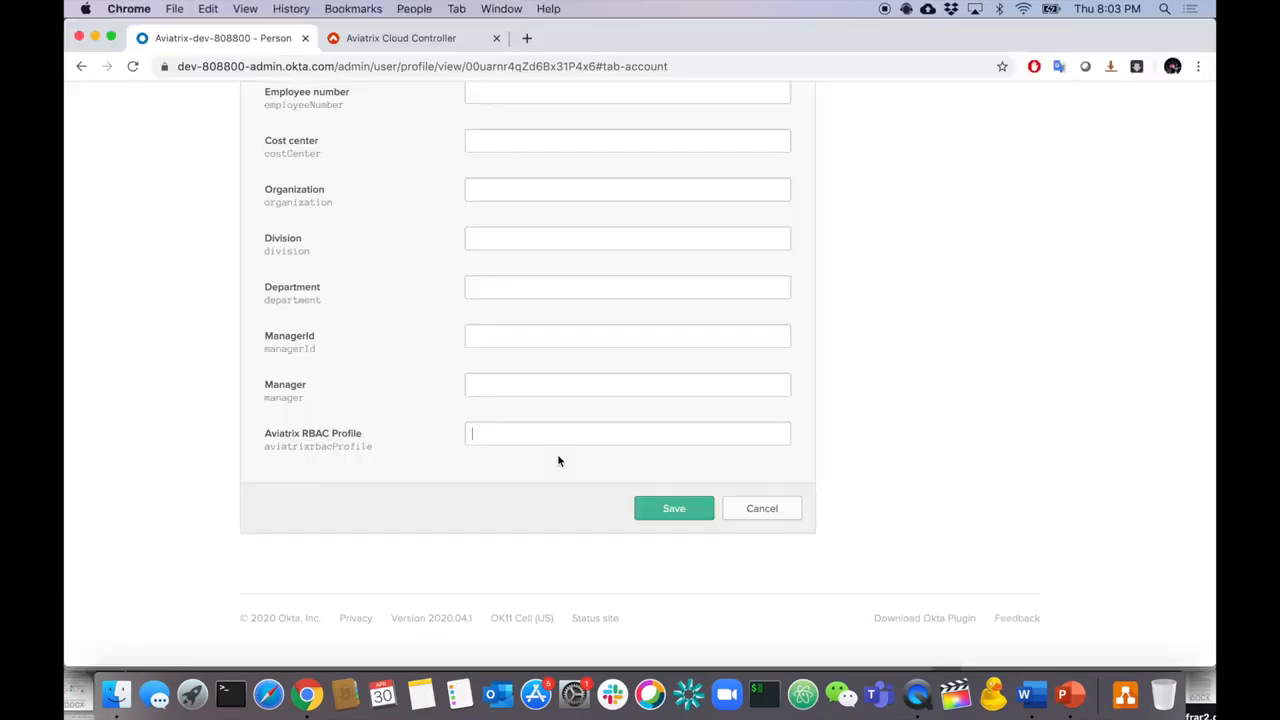
{"action": "type", "text": "noc"}
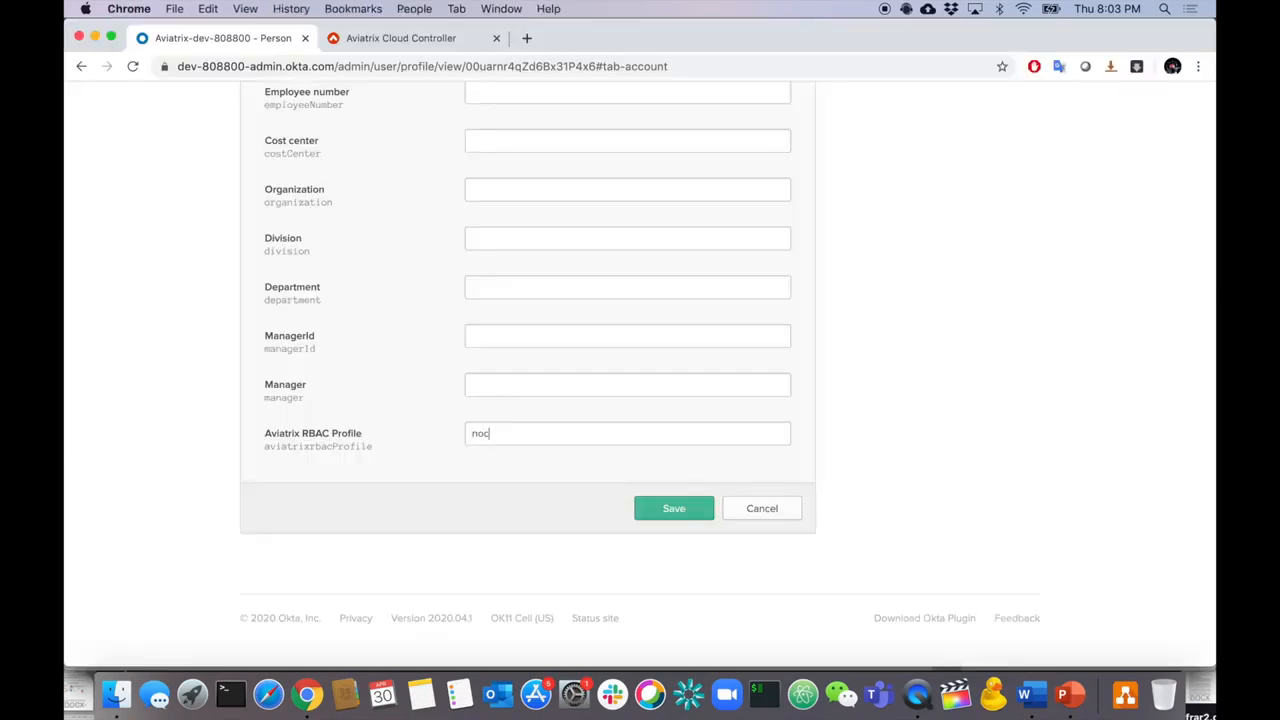
{"action": "left_click", "coordinate": [450, 45]}
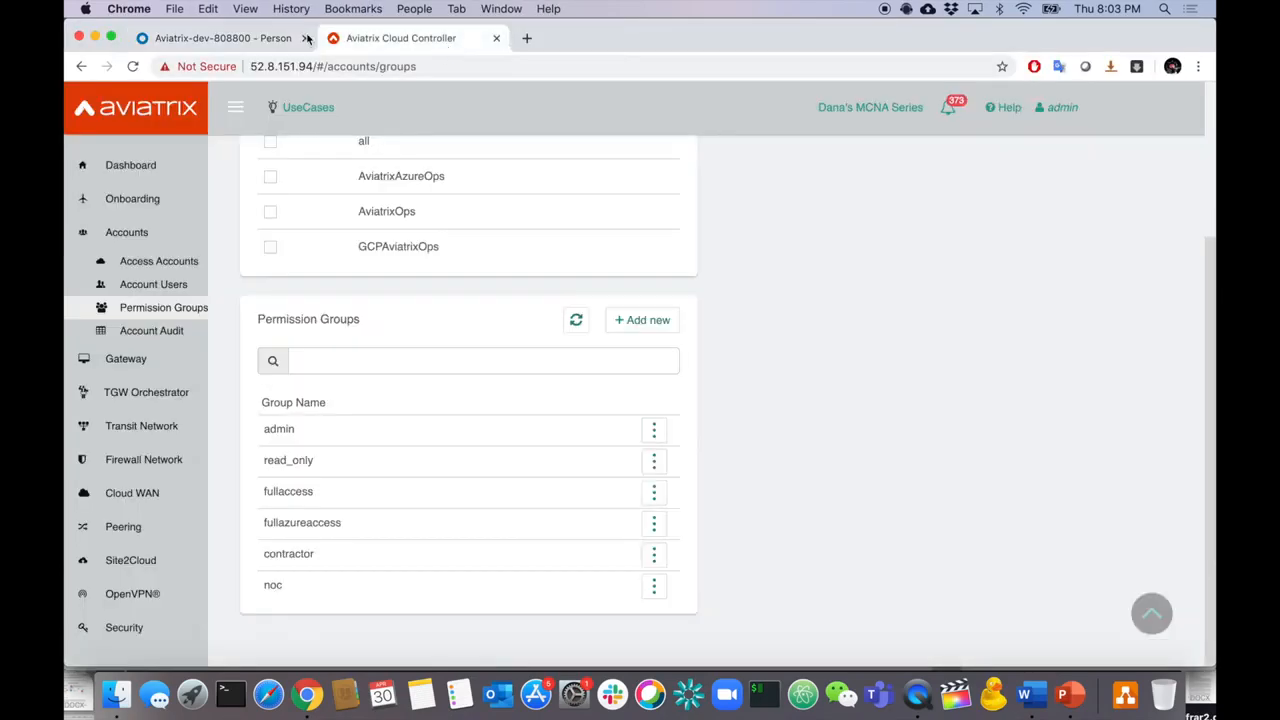
{"action": "left_click", "coordinate": [232, 40]}
{"action": "left_click", "coordinate": [664, 509]}
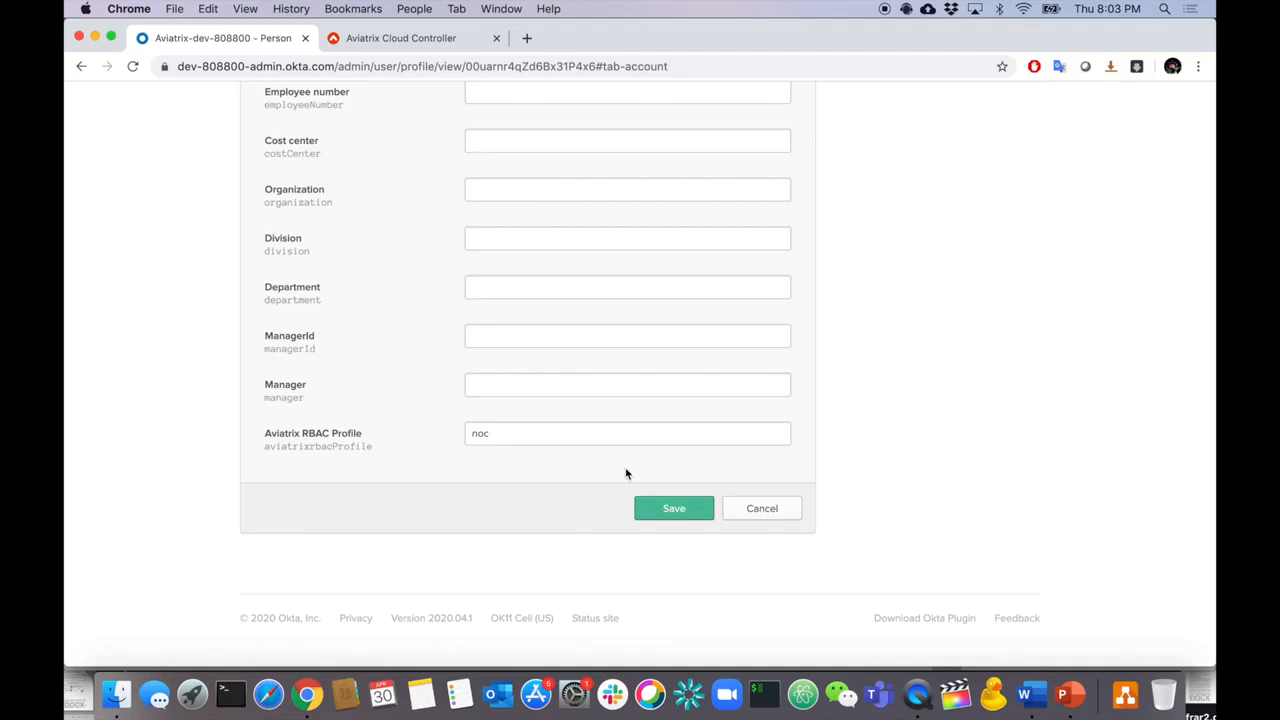
- Go back to People and open the next user's profile attributes
{"action": "scroll", "coordinate": [537, 275], "scroll_direction": "up", "scroll_amount": 15}
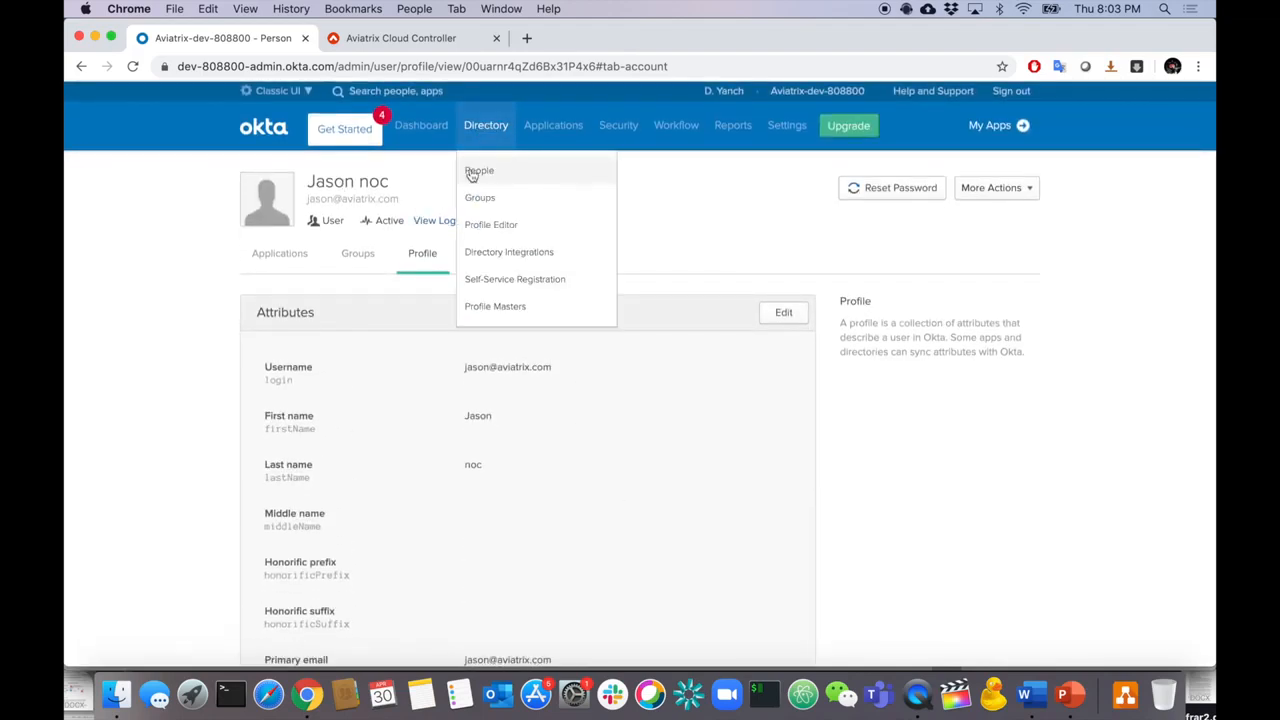
{"action": "left_click", "coordinate": [470, 172]}
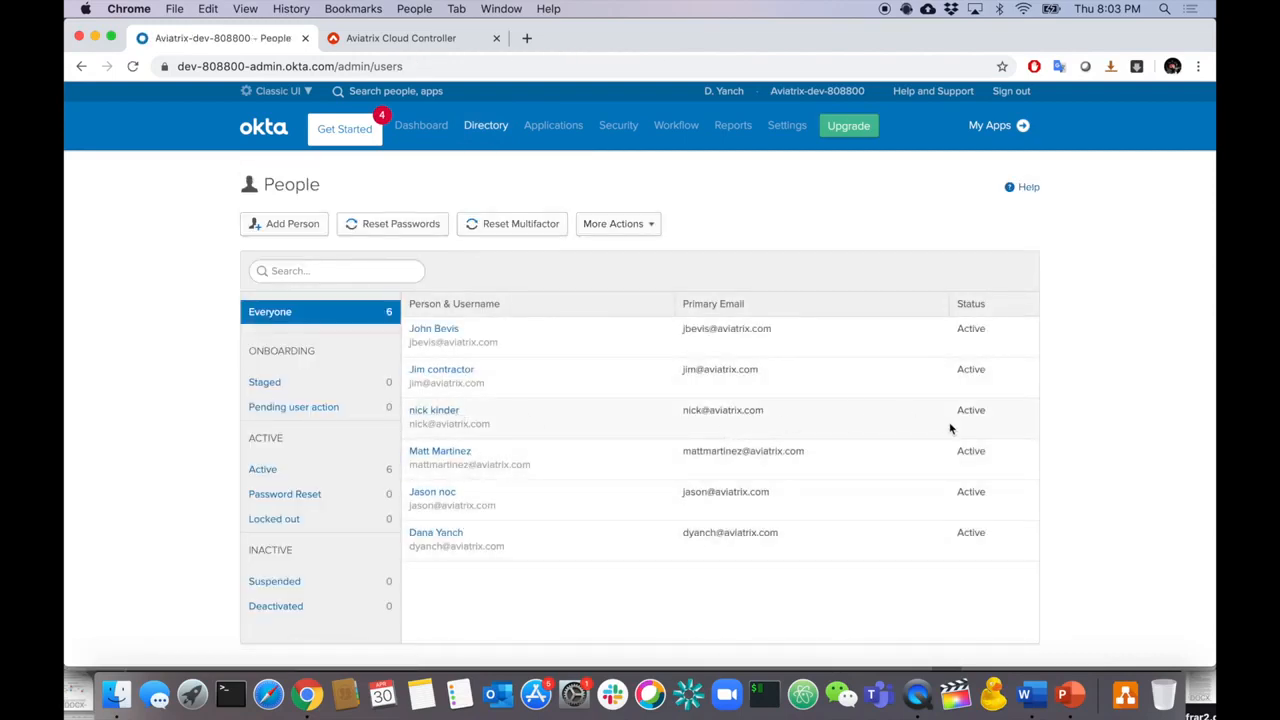
{"action": "left_click", "coordinate": [436, 411]}
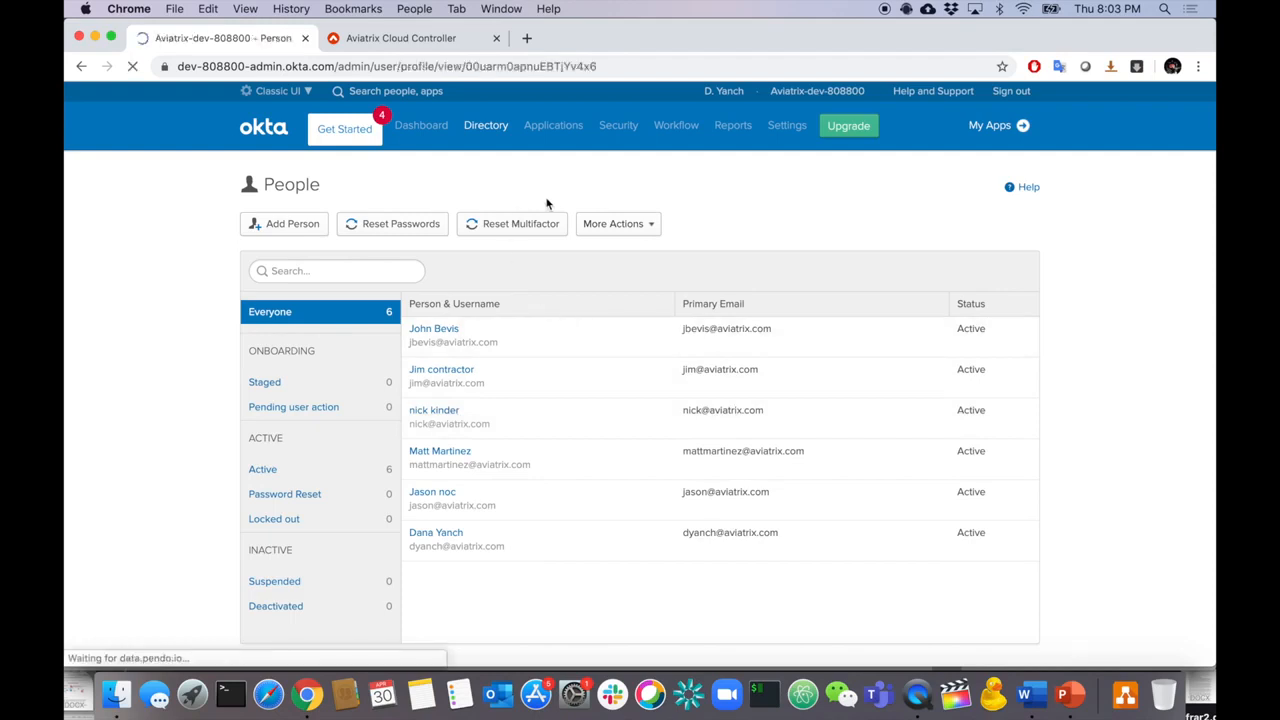
{"action": "left_click", "coordinate": [421, 253]}
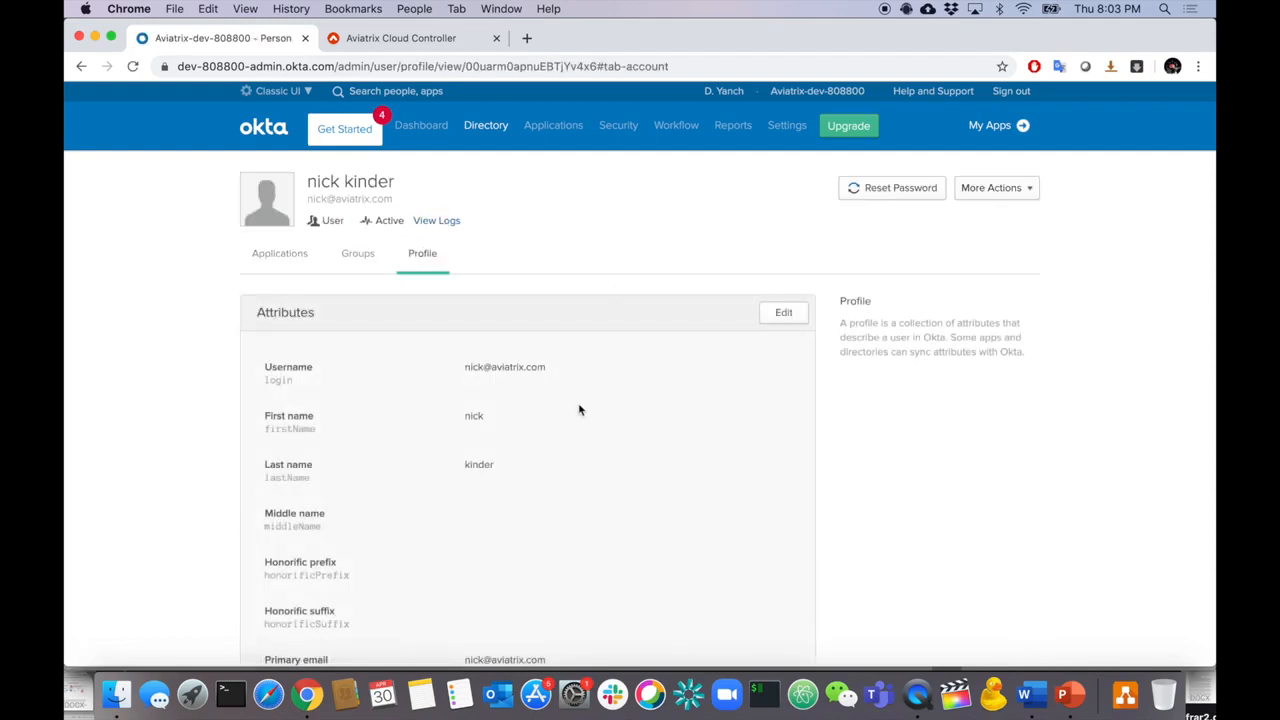
- Save this user's Aviatrix RBAC Profile as fullazureaccess
{"action": "scroll", "coordinate": [580, 409], "scroll_direction": "down", "scroll_amount": 15}
{"action": "scroll", "coordinate": [580, 409], "scroll_direction": "up", "scroll_amount": 15}
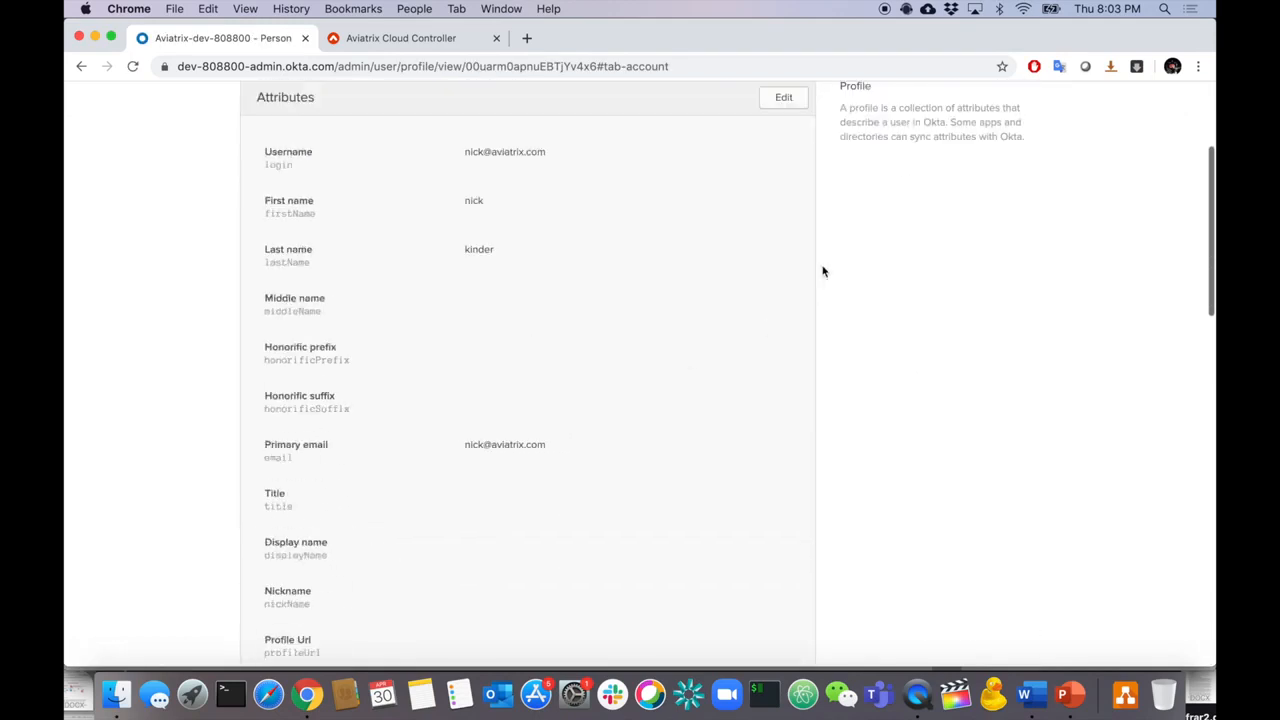
{"action": "left_click", "coordinate": [787, 106]}
{"action": "scroll", "coordinate": [690, 277], "scroll_direction": "down", "scroll_amount": 15}
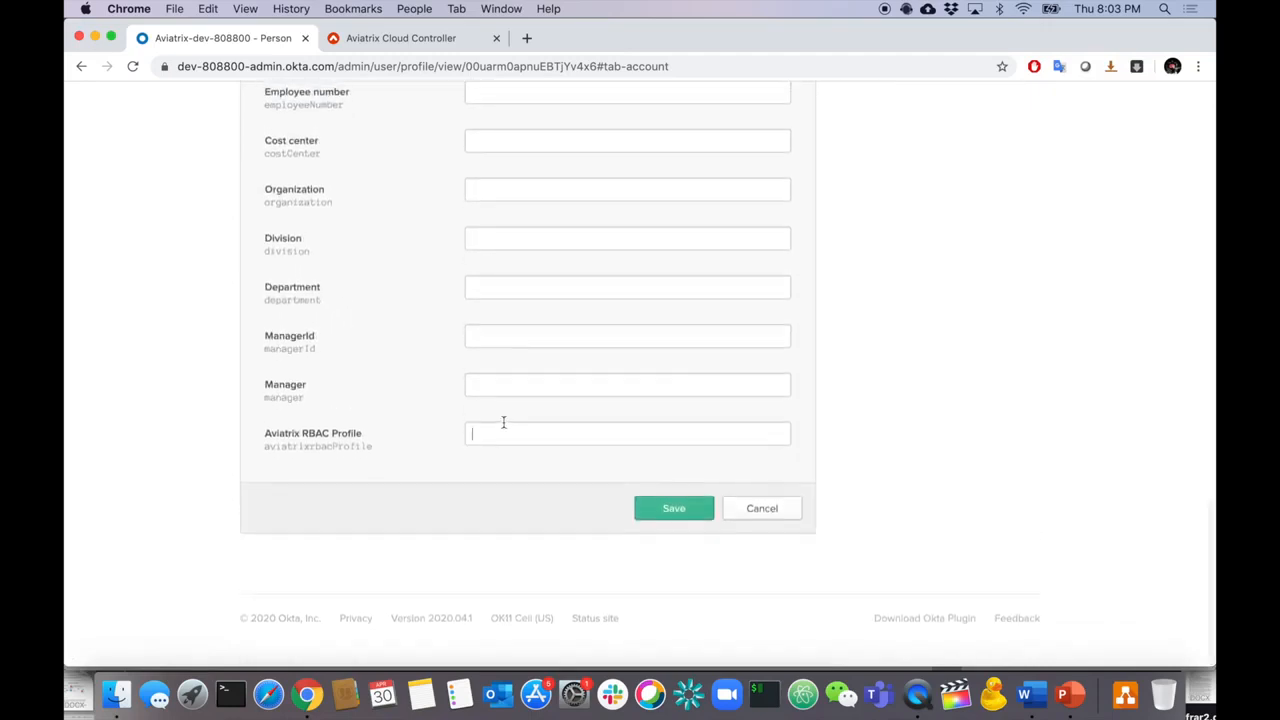
{"action": "left_click", "coordinate": [503, 432]}
{"action": "type", "text": "fi"}
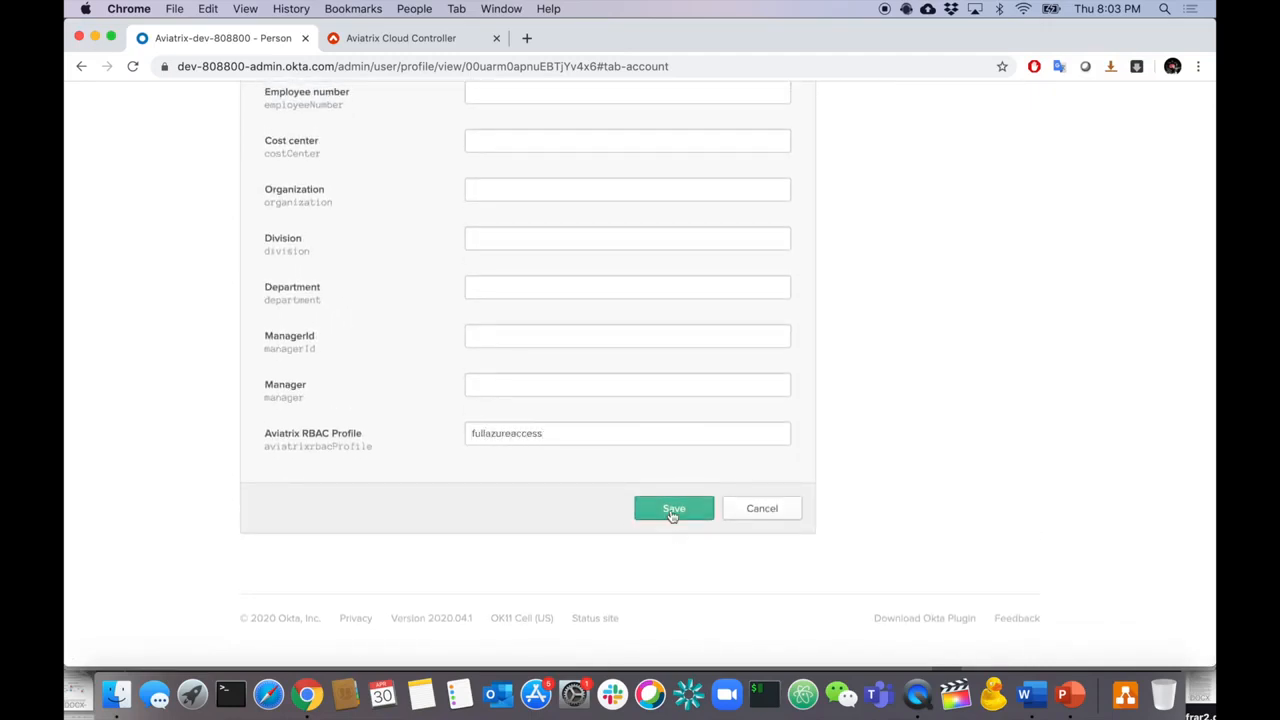
{"action": "left_click", "coordinate": [674, 512]}
- Open the contractor user's profile and save its Aviatrix RBAC Profile as contractor
{"action": "scroll", "coordinate": [594, 389], "scroll_direction": "up", "scroll_amount": 15}
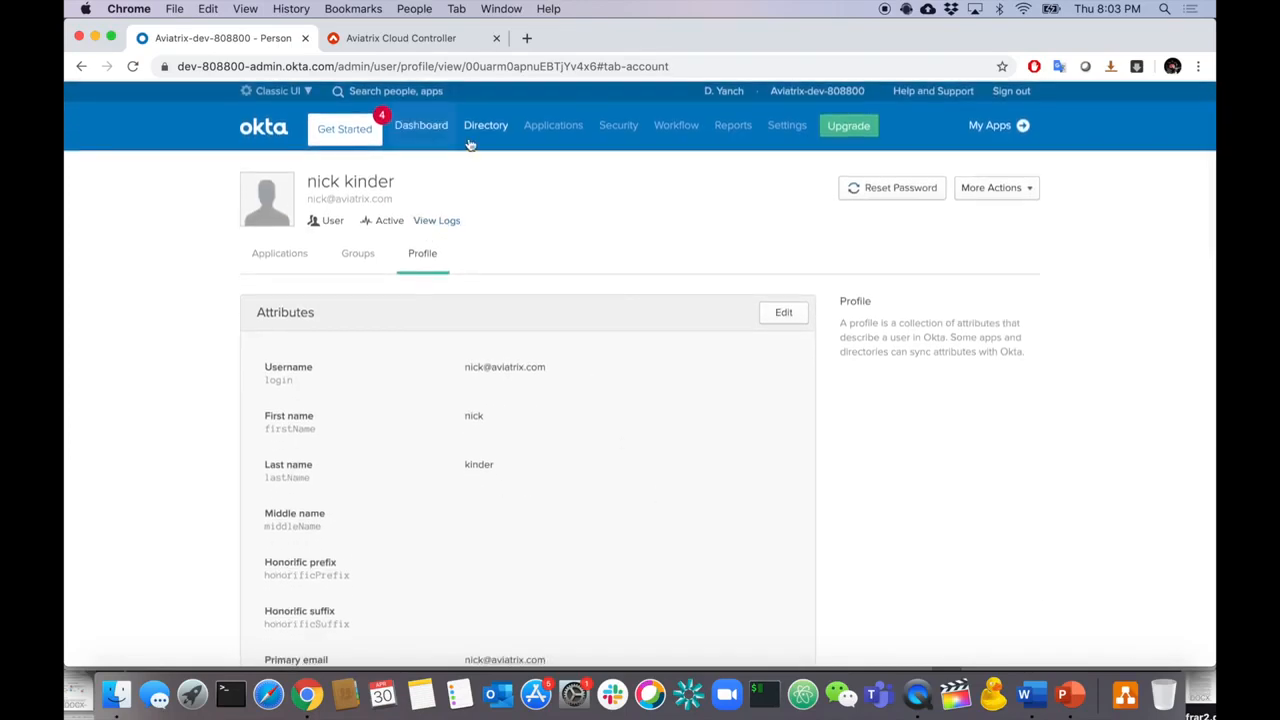
{"action": "mouse_move", "coordinate": [485, 128]}
{"action": "left_click", "coordinate": [478, 172]}
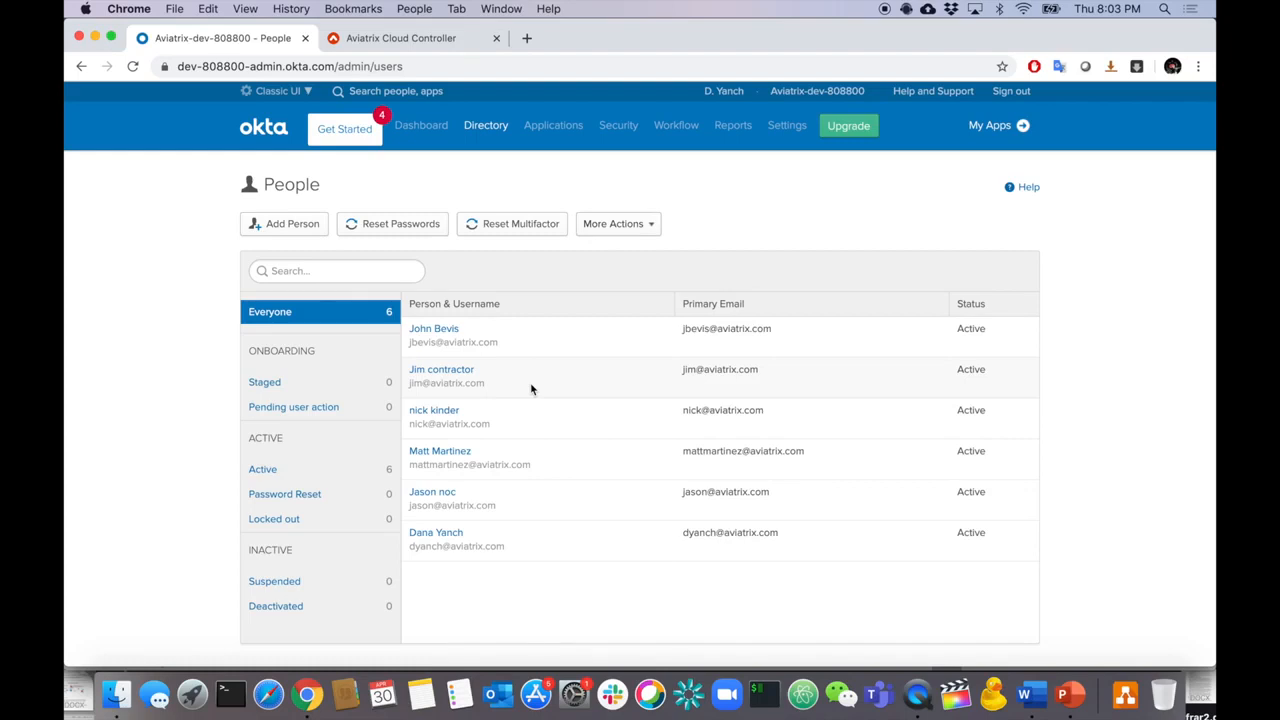
{"action": "left_click", "coordinate": [441, 376]}
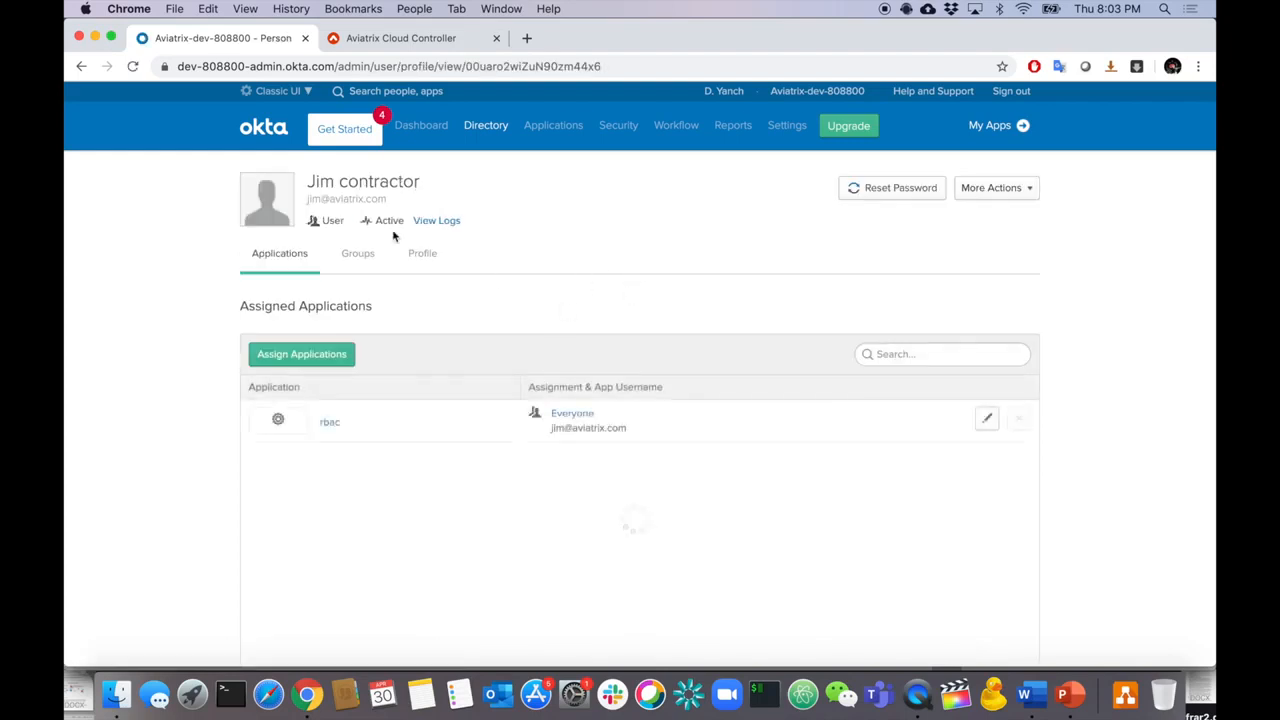
{"action": "left_click", "coordinate": [423, 256]}
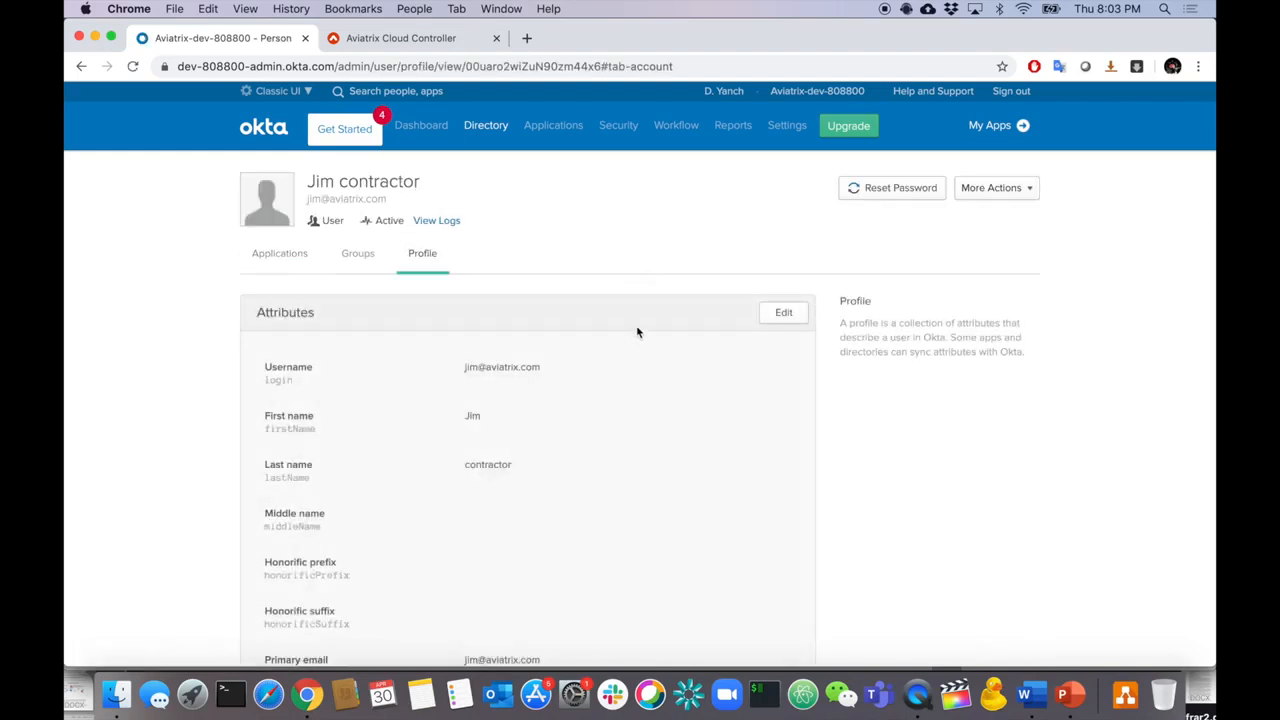
{"action": "left_click", "coordinate": [777, 314]}
{"action": "left_click", "coordinate": [425, 40]}
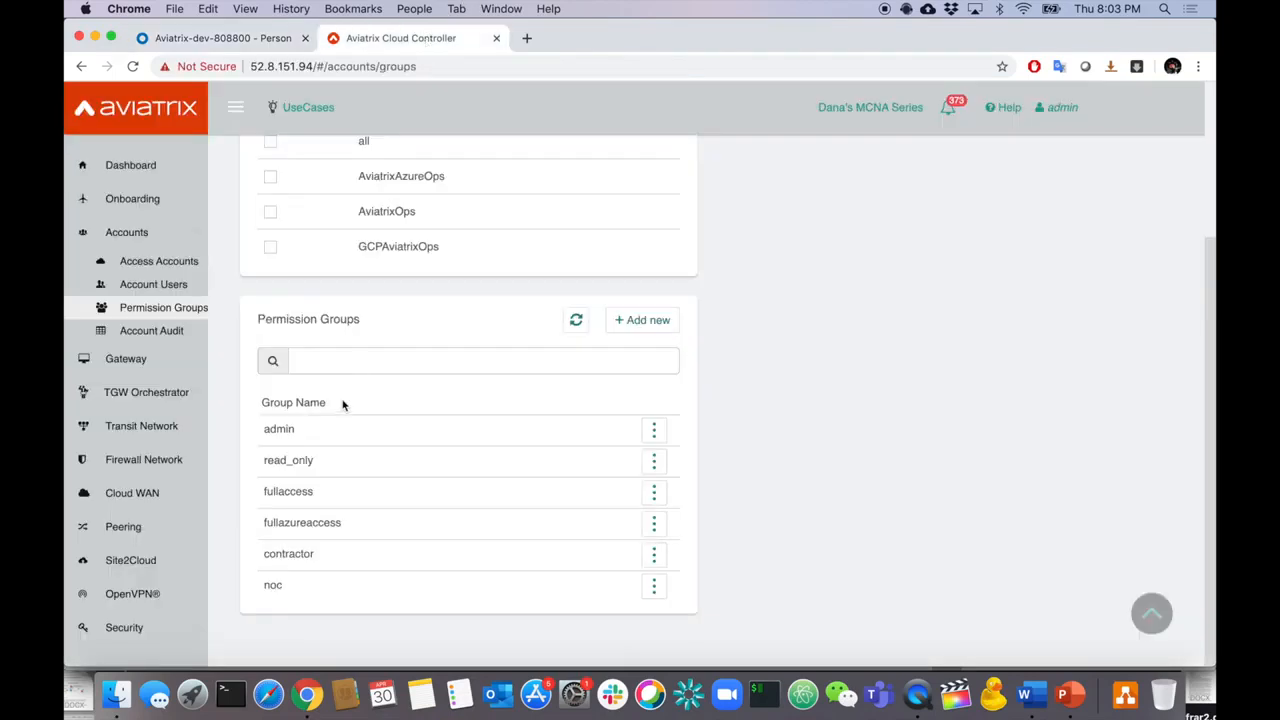
{"action": "left_click", "coordinate": [221, 38]}
{"action": "scroll", "coordinate": [590, 456], "scroll_direction": "down", "scroll_amount": 15}
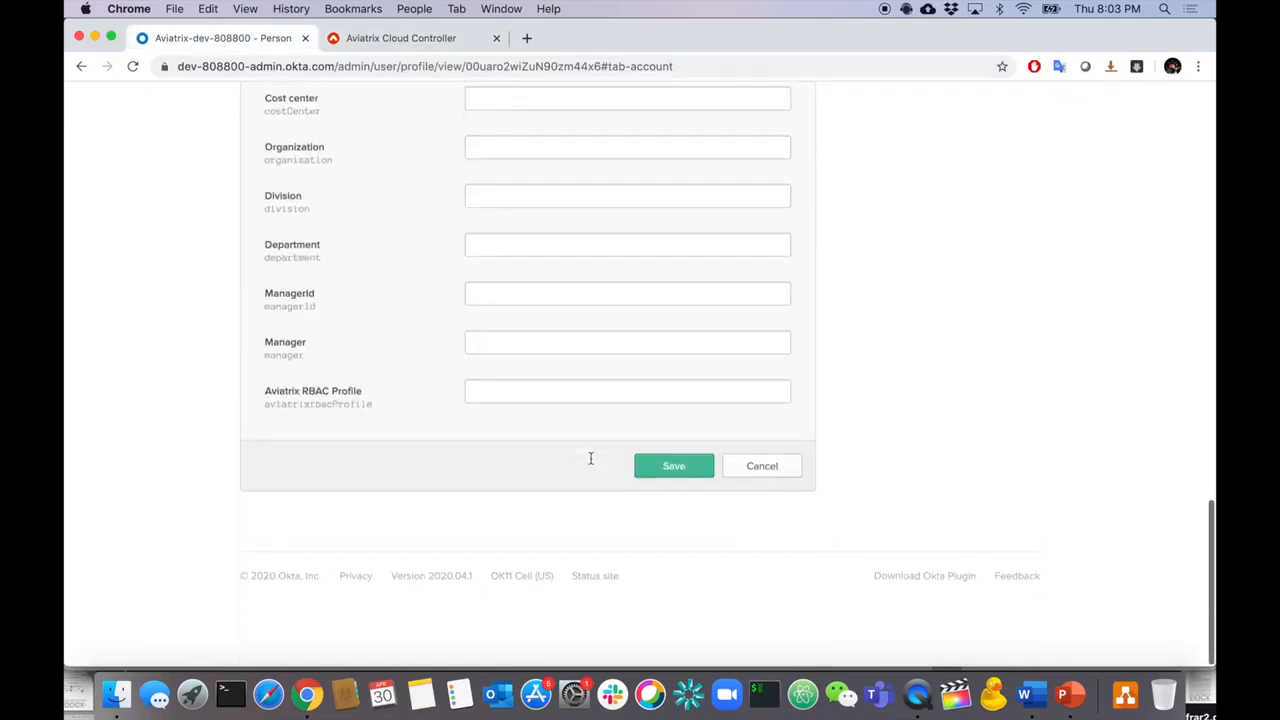
{"action": "left_click", "coordinate": [561, 439]}
{"action": "type", "text": "contractor"}
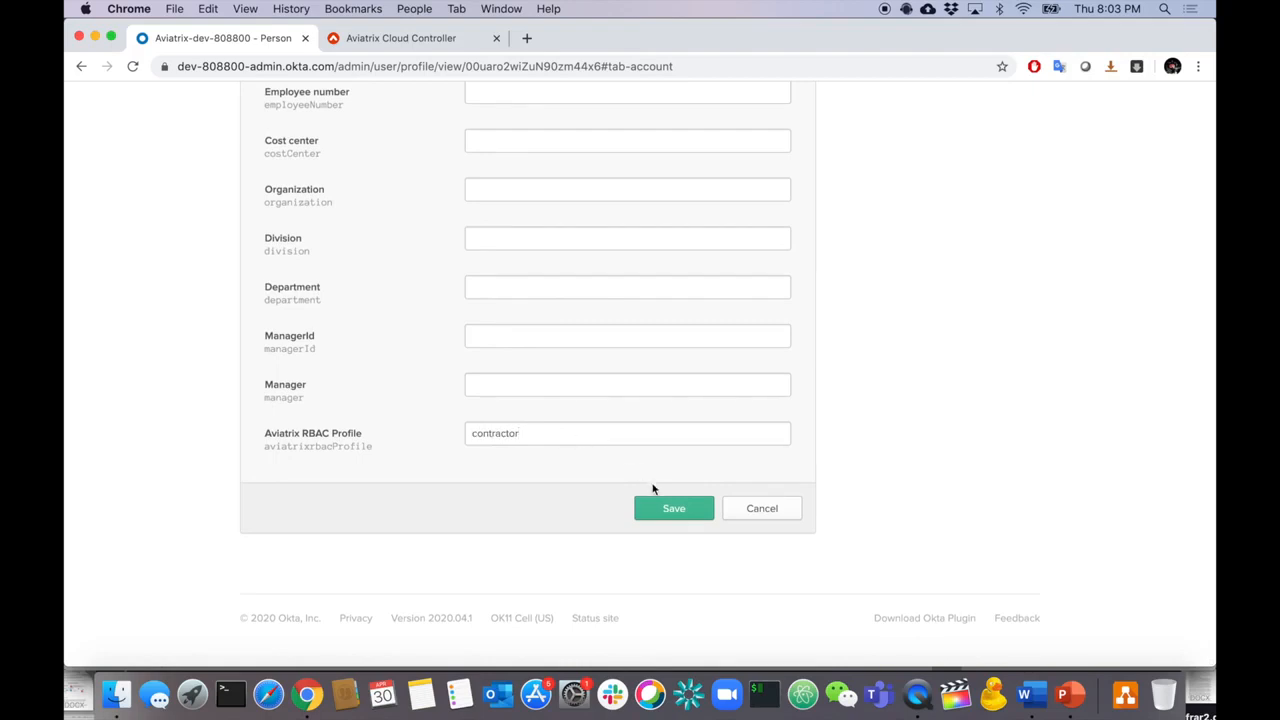
{"action": "left_click", "coordinate": [659, 504]}
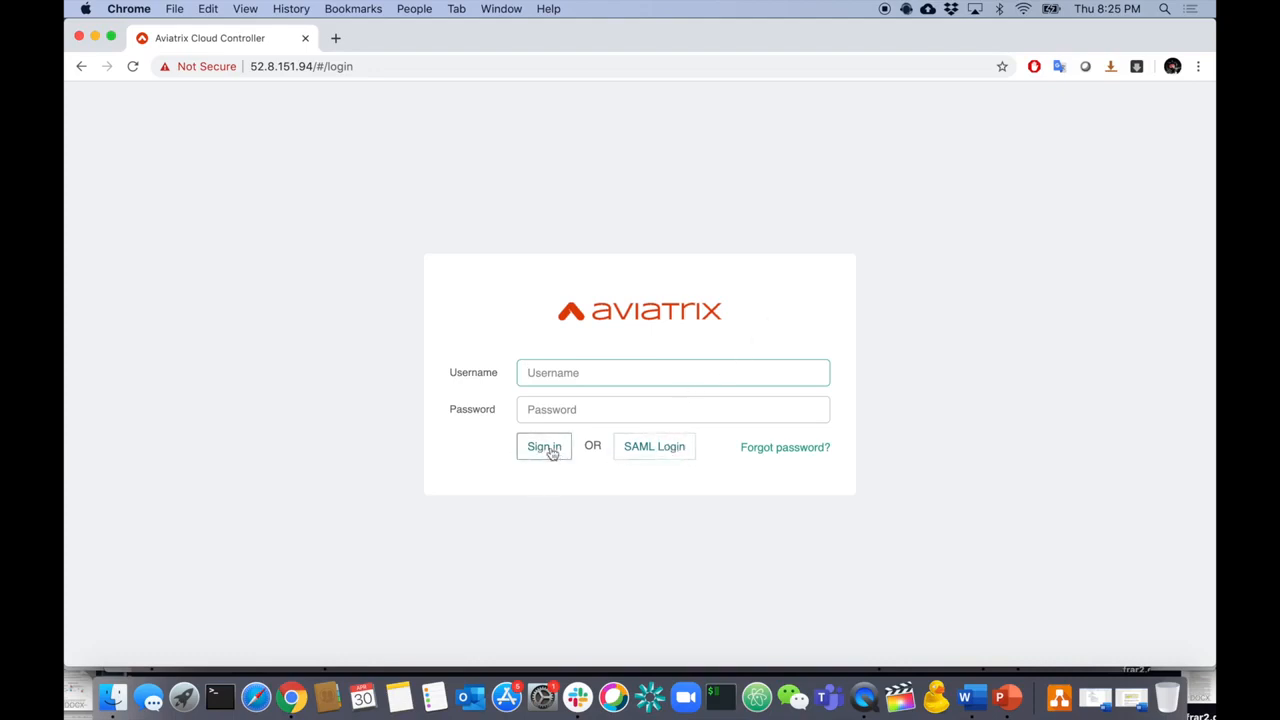
- Sign in through SAML Login with the full-access Okta user's username and password
{"action": "left_click", "coordinate": [655, 447]}
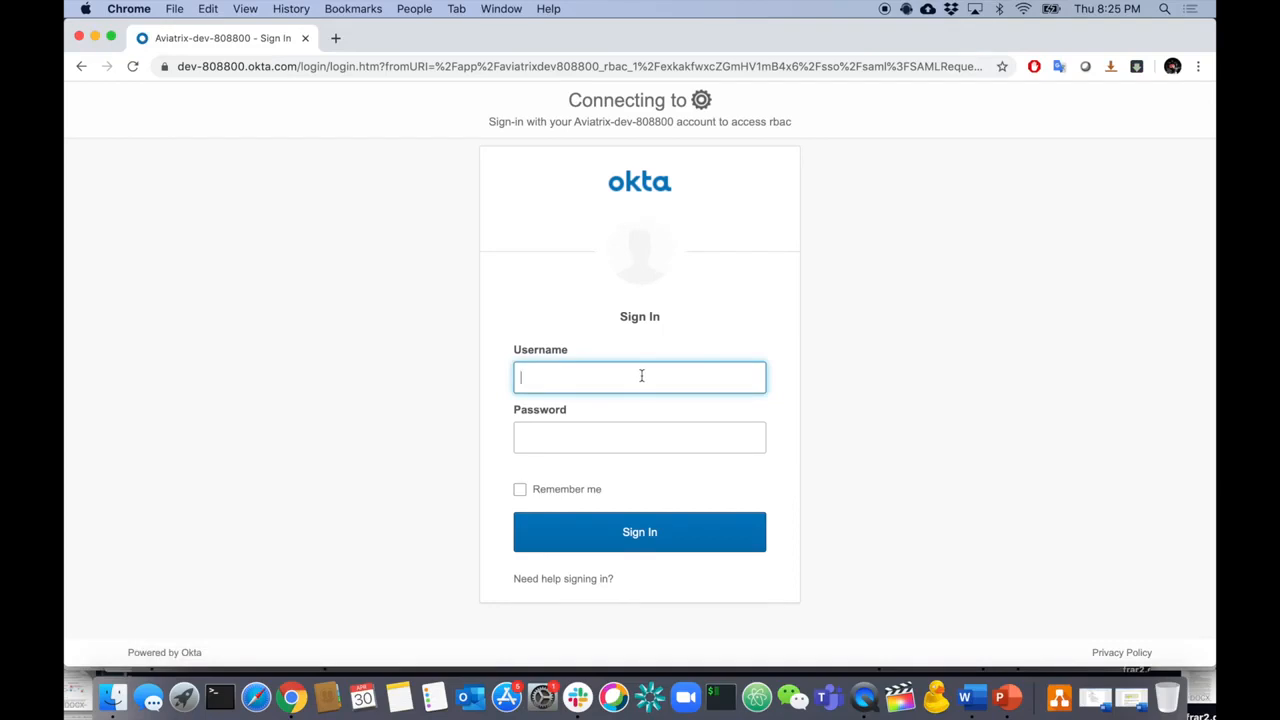
{"action": "key", "text": "Tab"}
{"action": "type", "text": "••••••"}
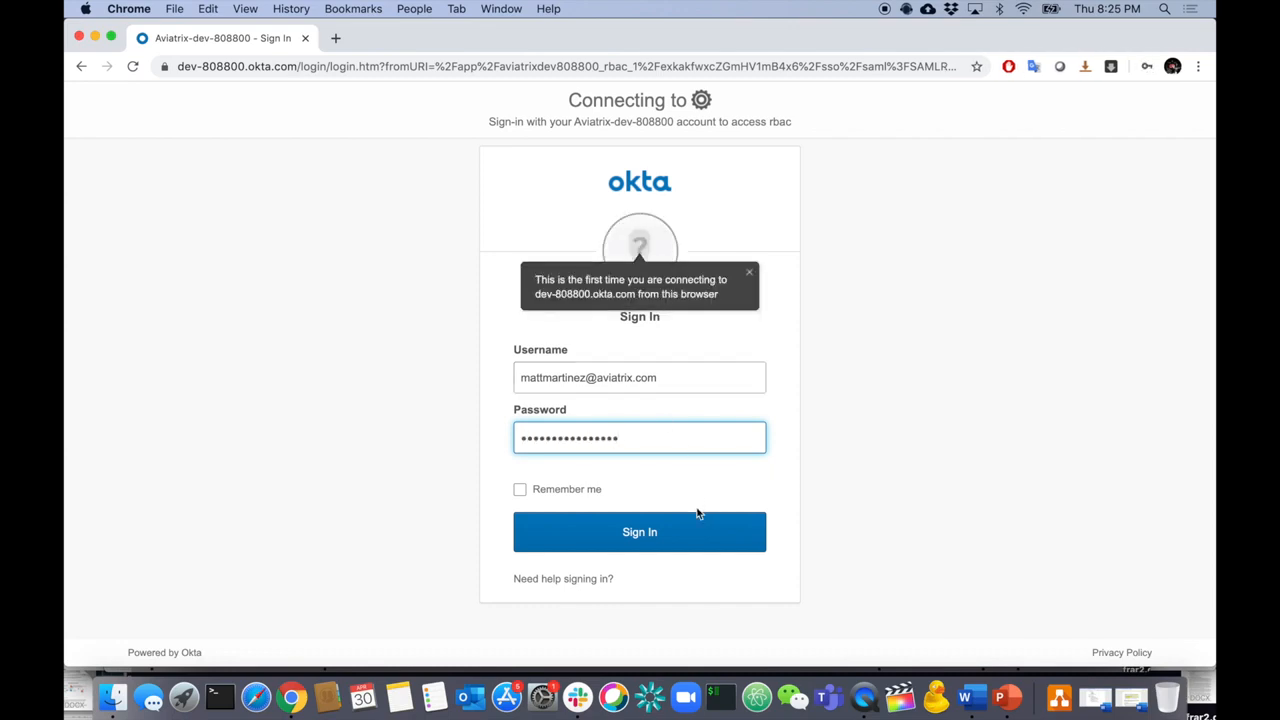
{"action": "left_click", "coordinate": [670, 533]}
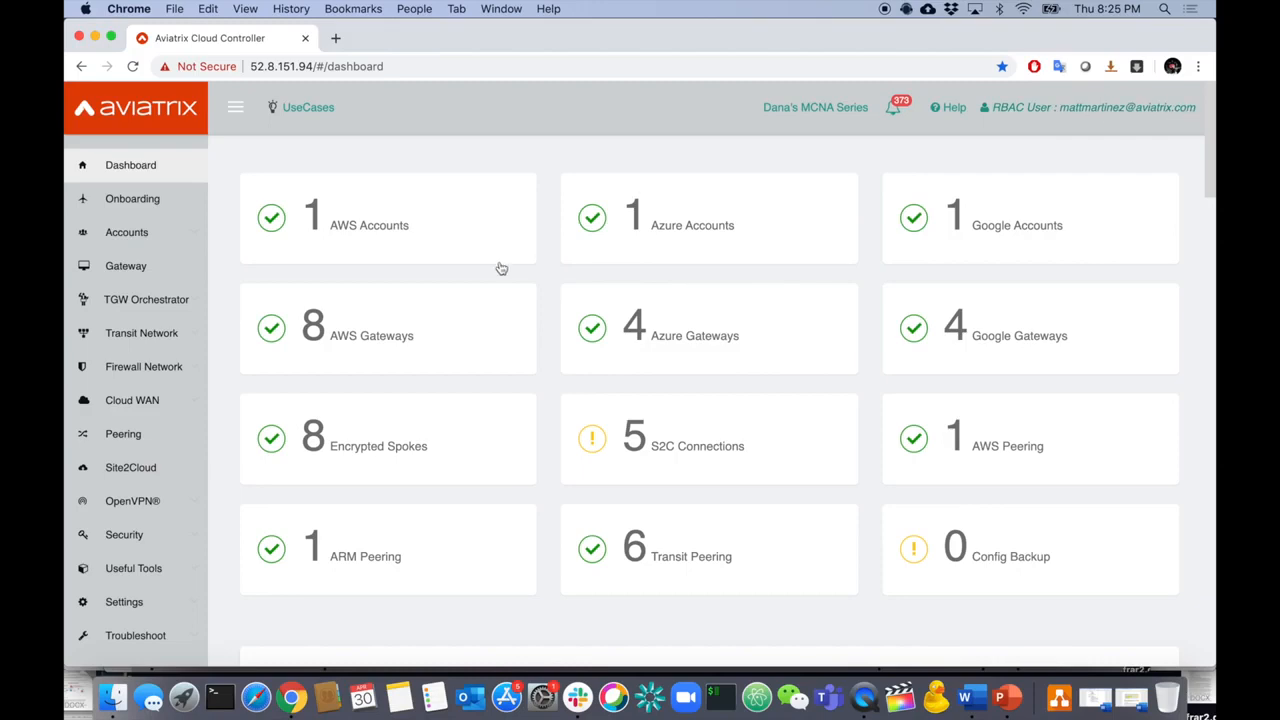
- Go to the controller's VPC creation page and open a new VPC form
{"action": "scroll", "coordinate": [178, 430], "scroll_direction": "down", "scroll_amount": 1}
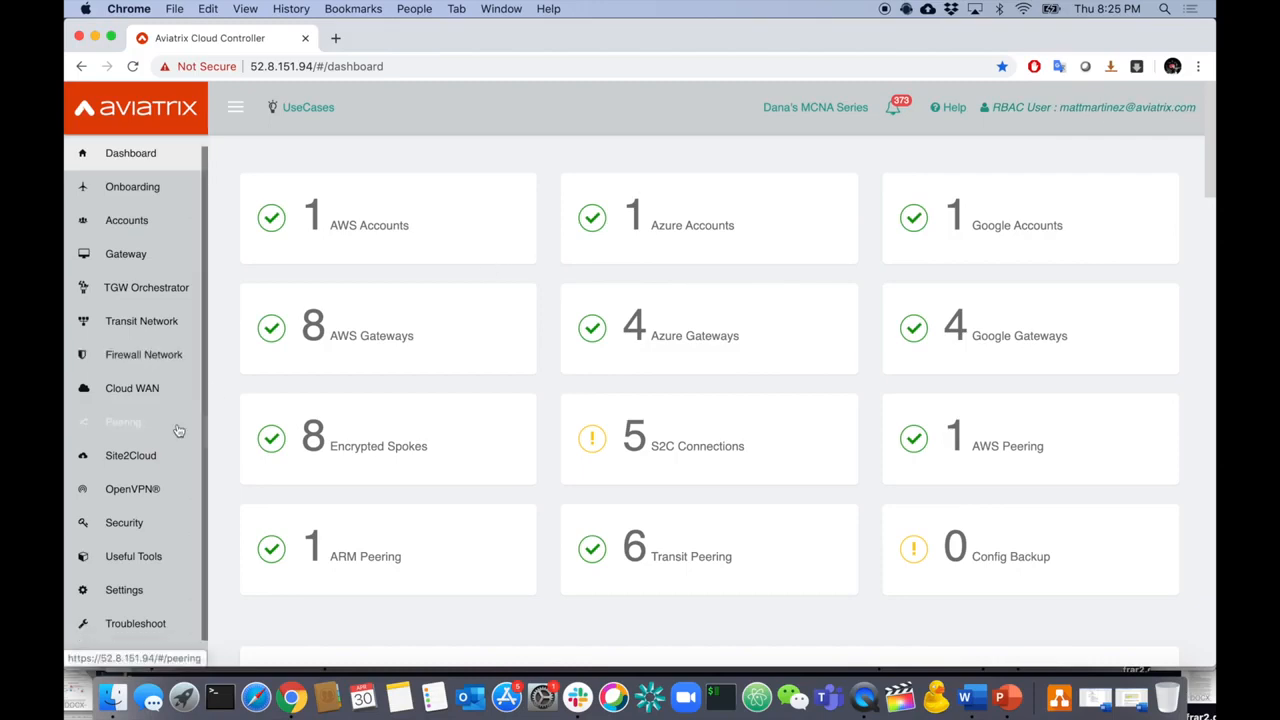
{"action": "left_click", "coordinate": [155, 560]}
{"action": "scroll", "coordinate": [163, 540], "scroll_direction": "down", "scroll_amount": 3}
{"action": "left_click", "coordinate": [160, 518]}
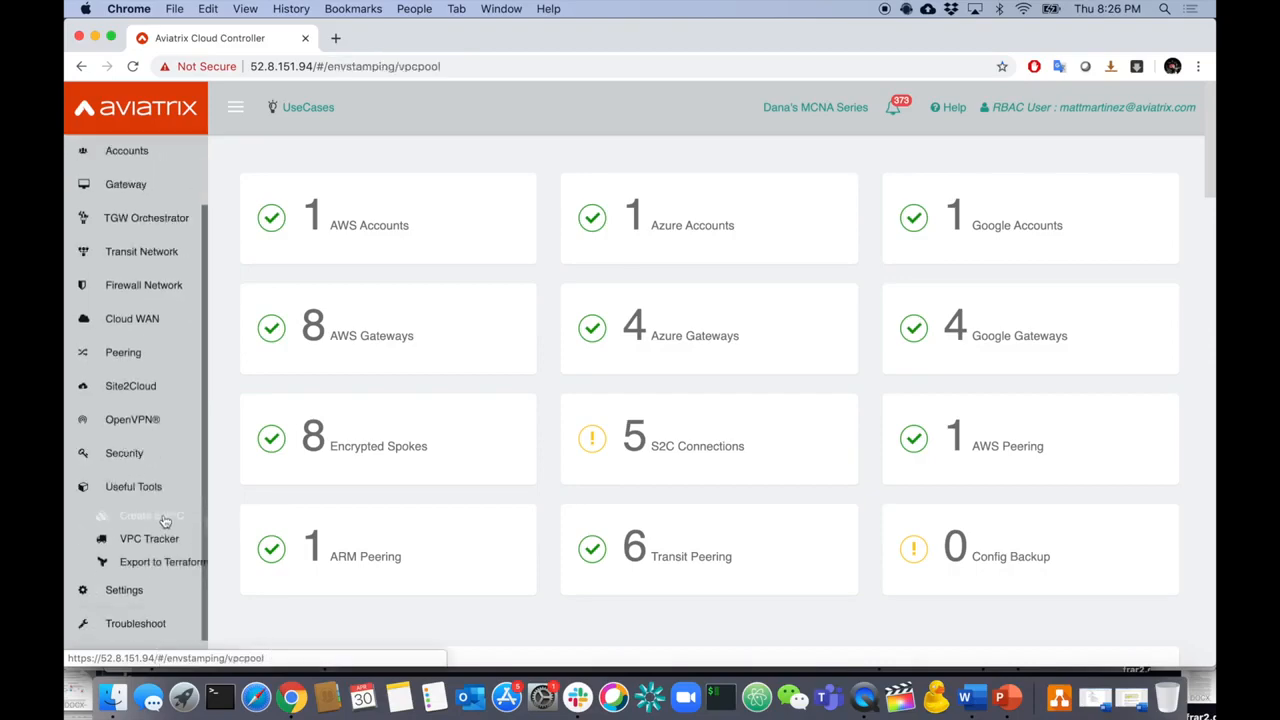
{"action": "left_click", "coordinate": [1124, 242]}
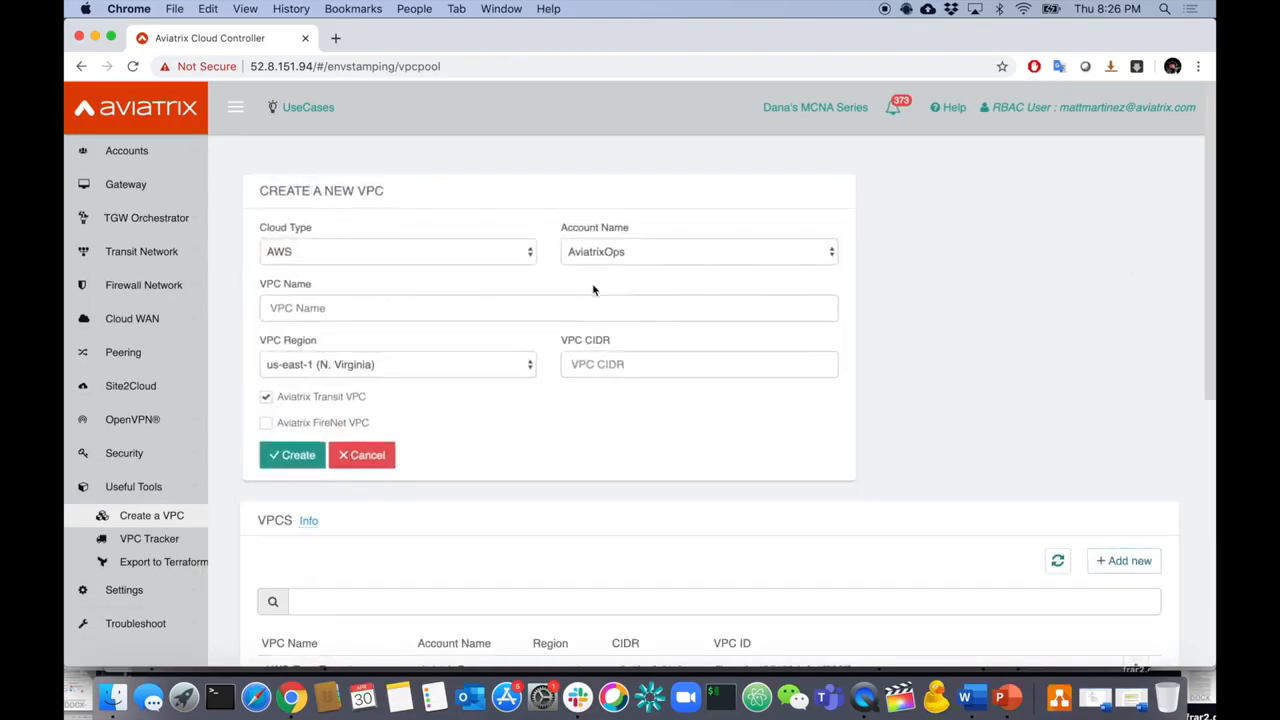
- Create transit VPC 'newtransit' in us-west-1 with CIDR 99.99.0.0/16
{"action": "left_click", "coordinate": [458, 310]}
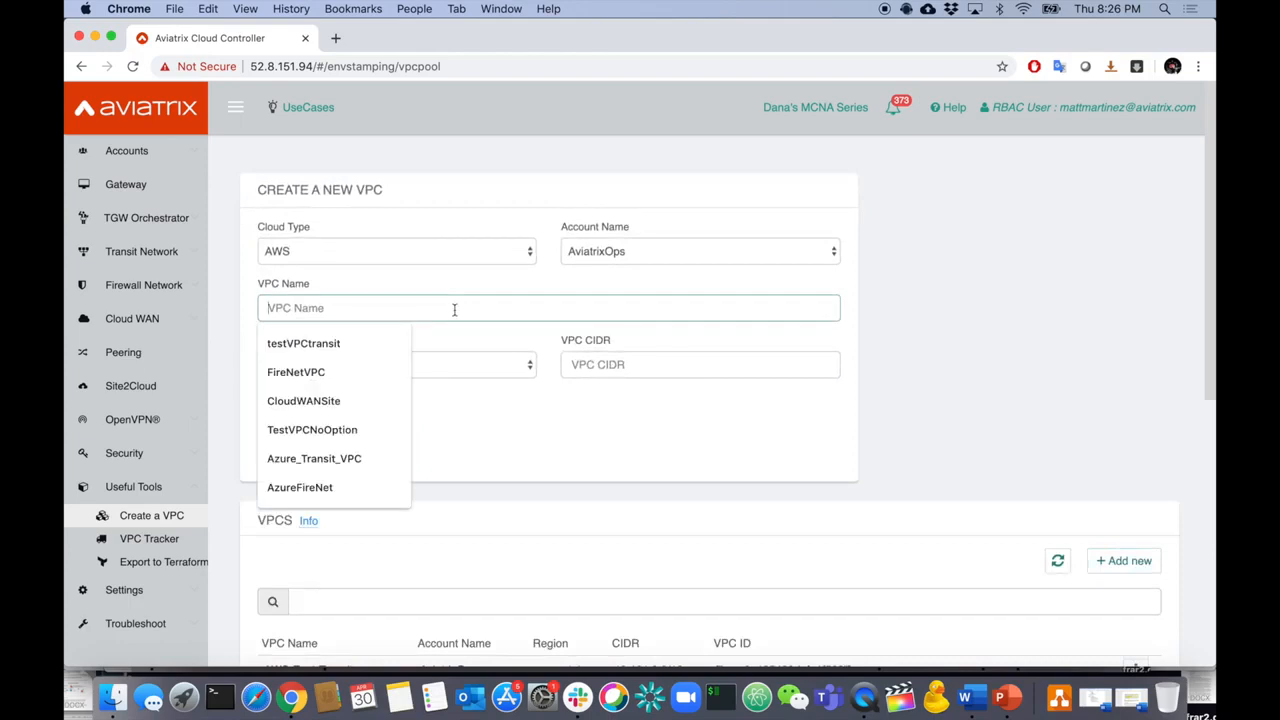
{"action": "type", "text": "newtransit"}
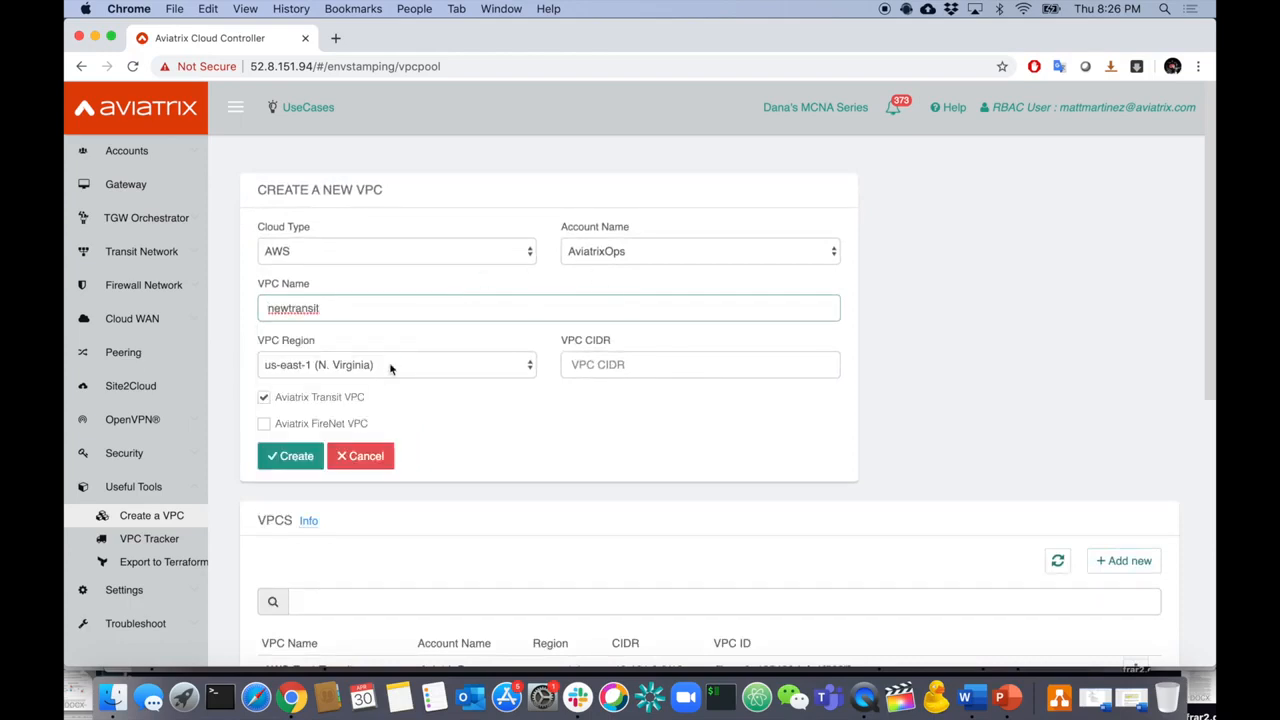
{"action": "left_click", "coordinate": [390, 368]}
{"action": "left_click", "coordinate": [372, 395]}
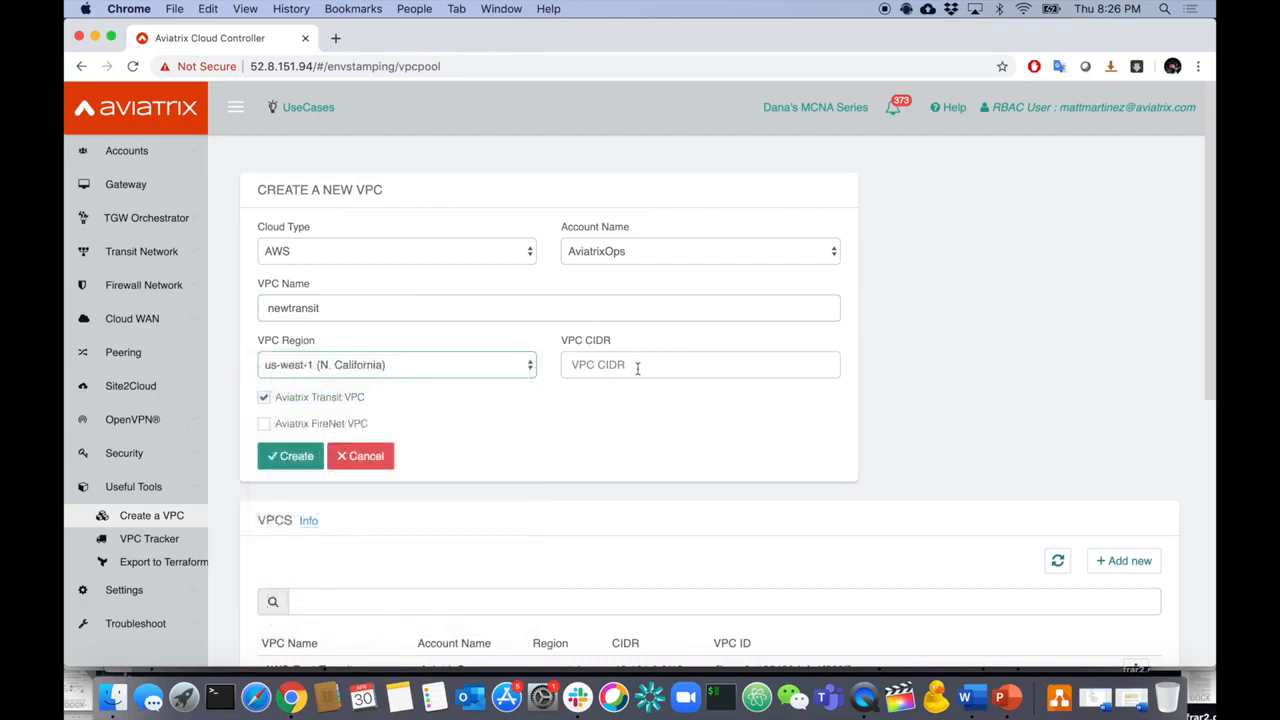
{"action": "left_click", "coordinate": [630, 366]}
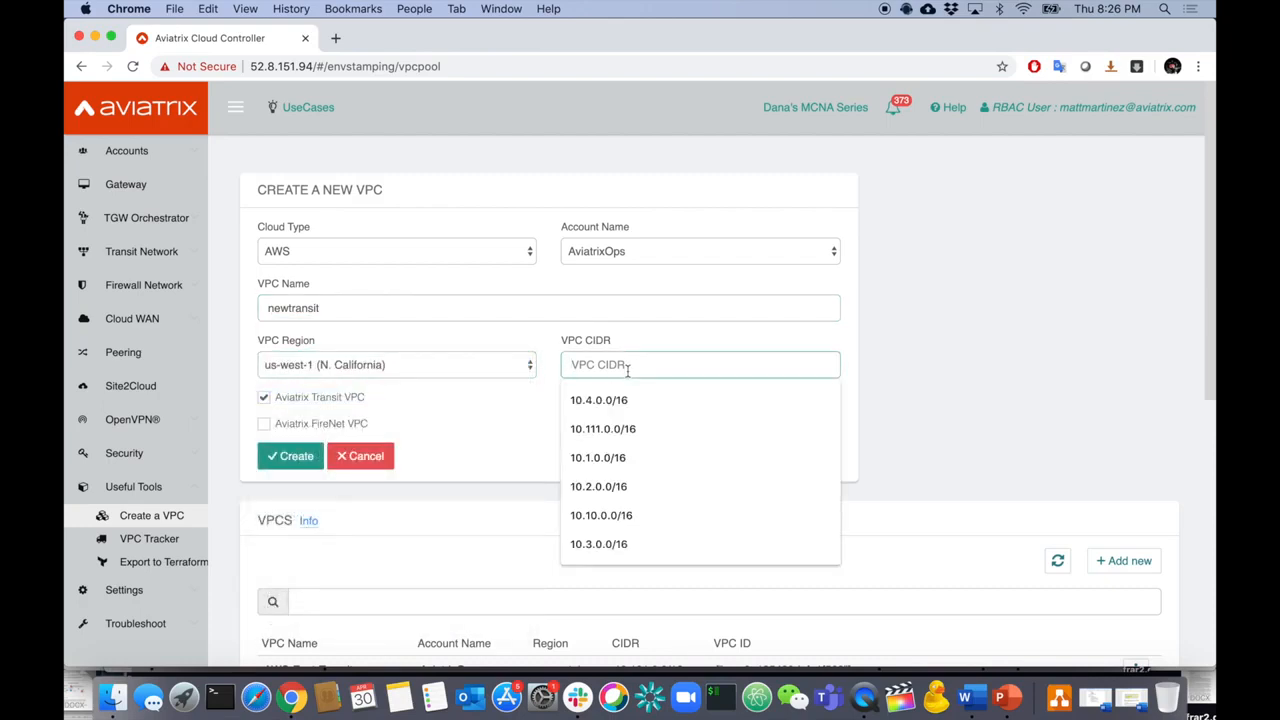
{"action": "type", "text": "99.99.0.0/16"}
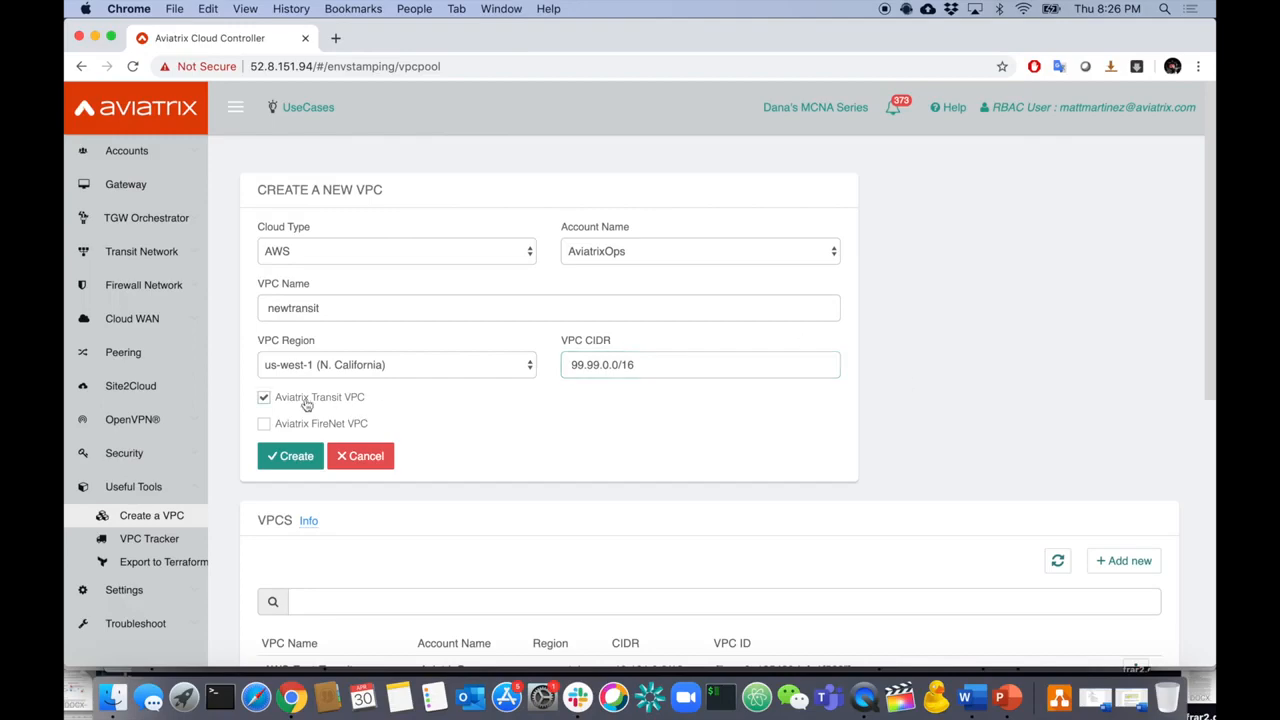
{"action": "left_click", "coordinate": [285, 458]}
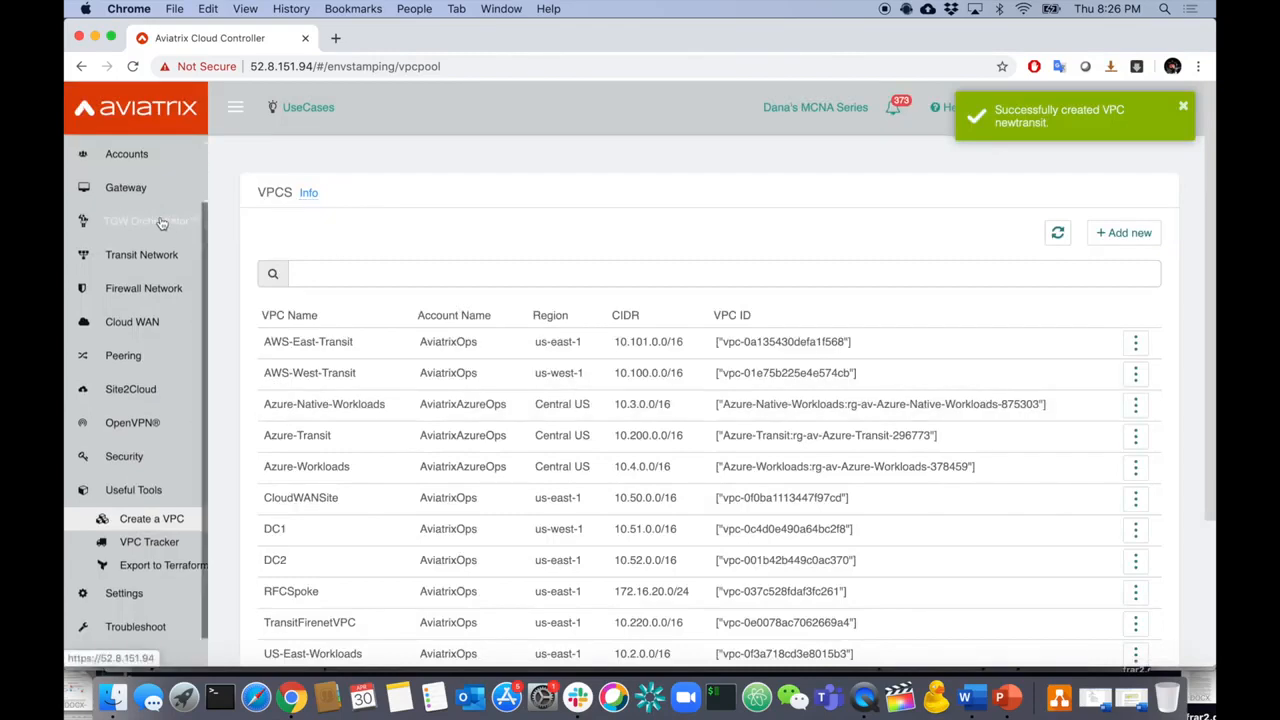
{"action": "scroll", "coordinate": [151, 245], "scroll_direction": "up", "scroll_amount": 2}
- Start a new gateway named mattsgateway in region us-west-1 (N. California)
{"action": "left_click", "coordinate": [140, 268]}
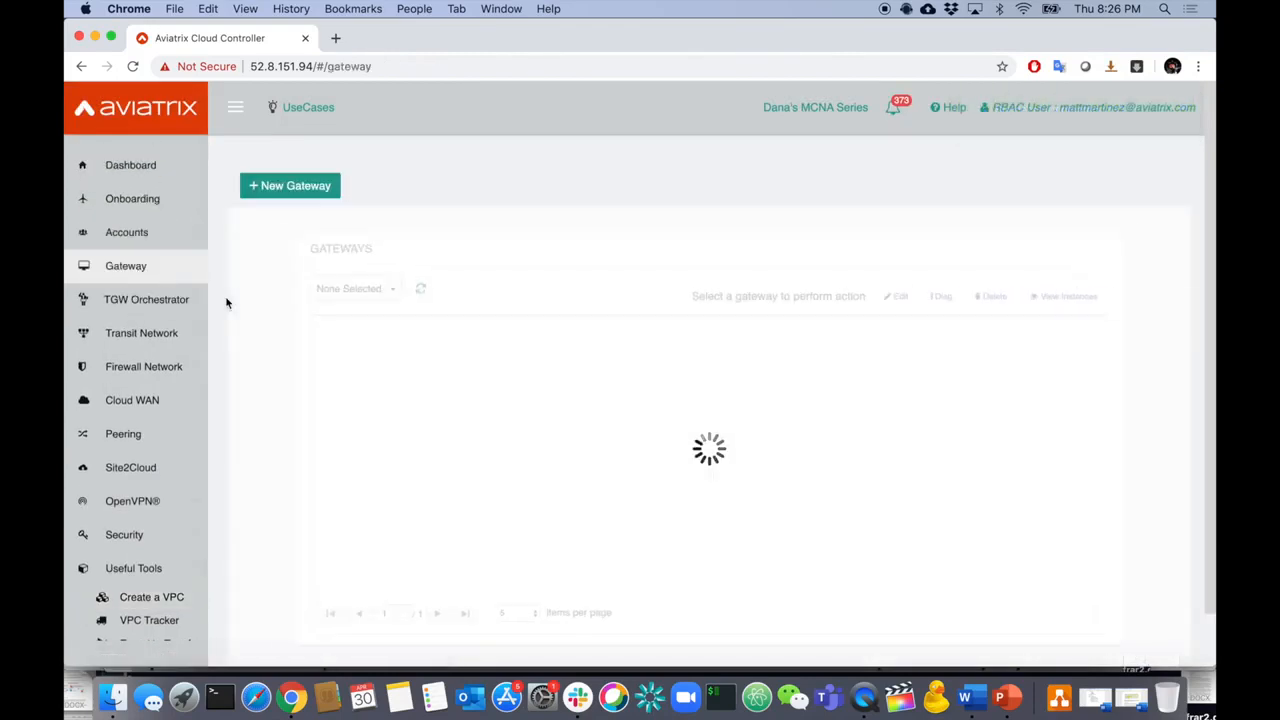
{"action": "left_click", "coordinate": [294, 186]}
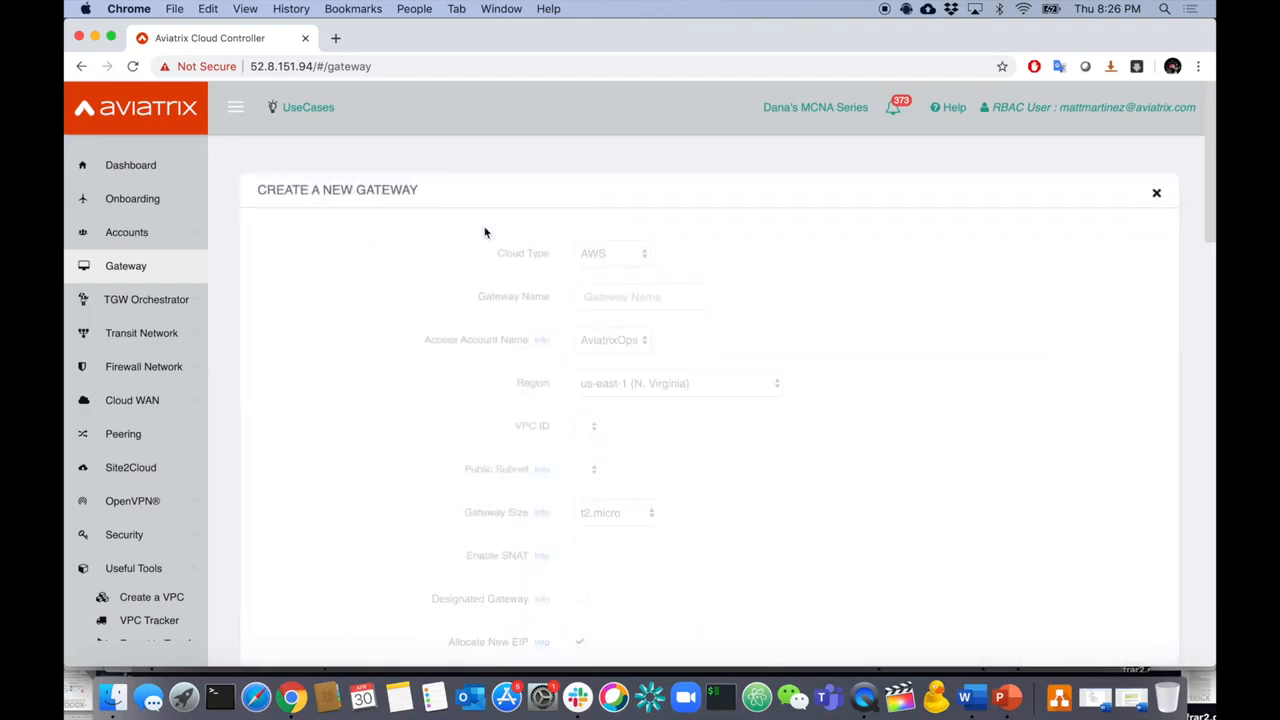
{"action": "left_click", "coordinate": [651, 296]}
{"action": "type", "text": "mattsgateway"}
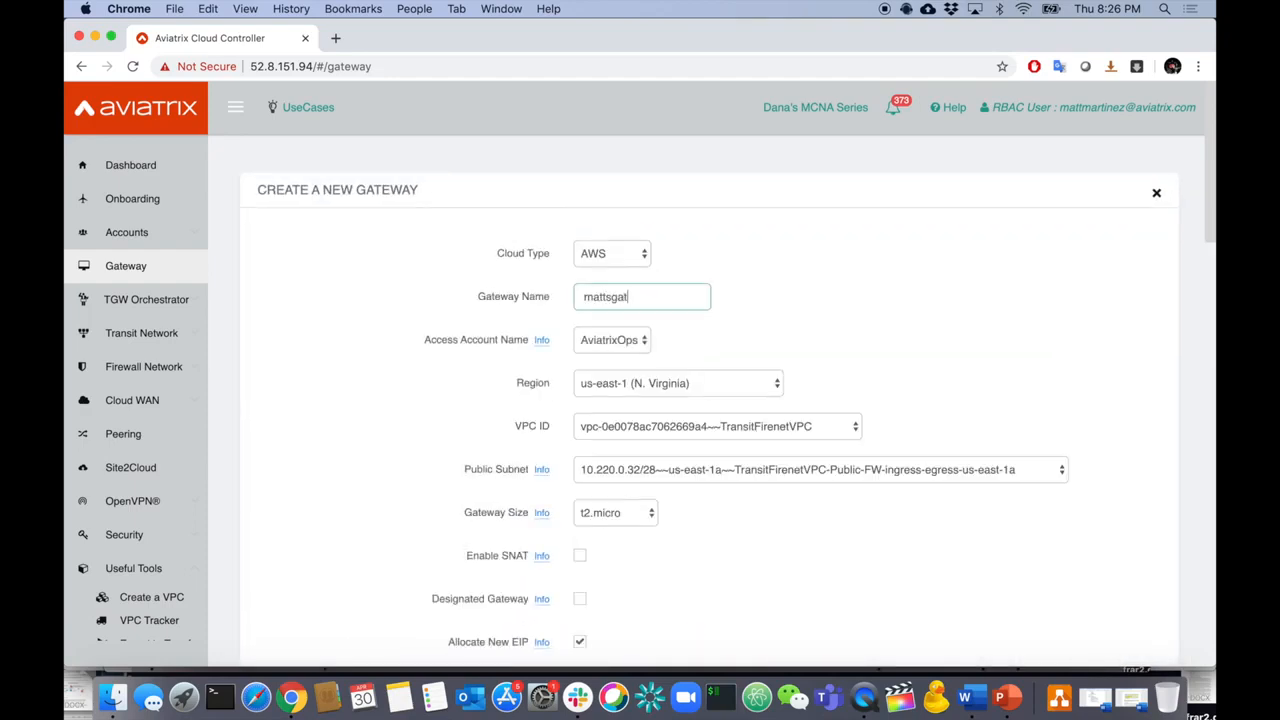
{"action": "left_click", "coordinate": [670, 386]}
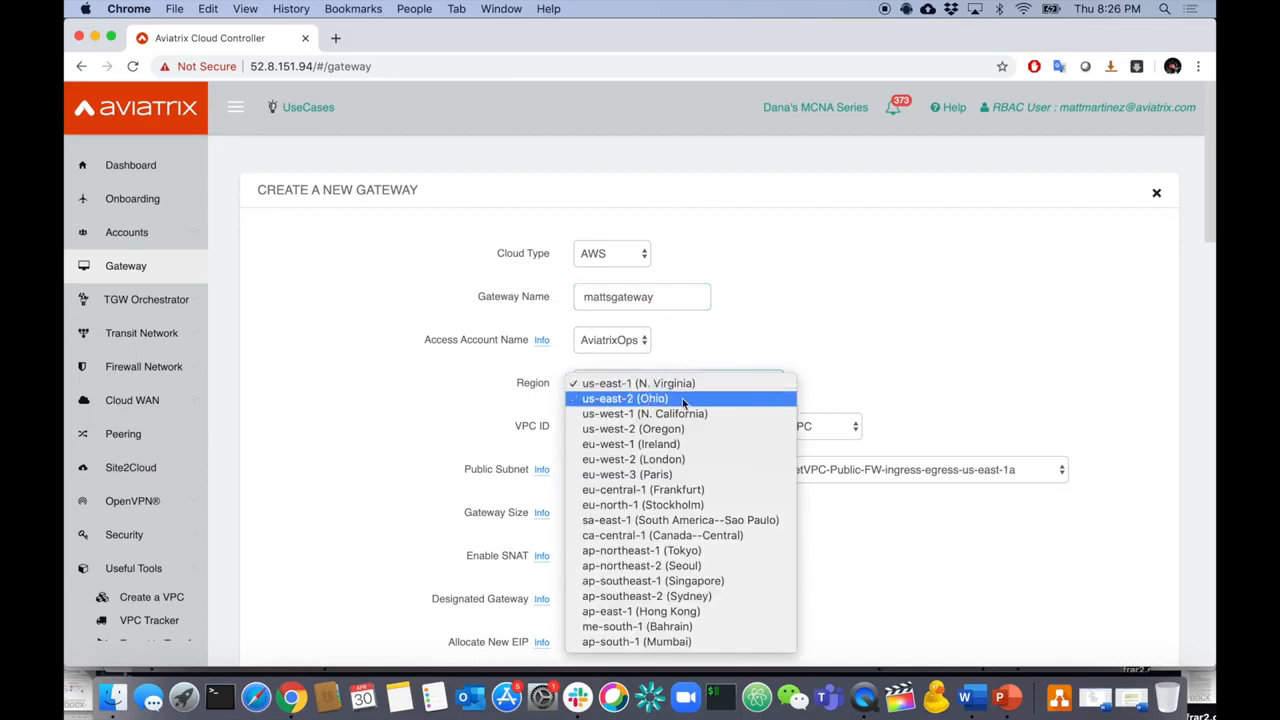
{"action": "left_click", "coordinate": [690, 412]}
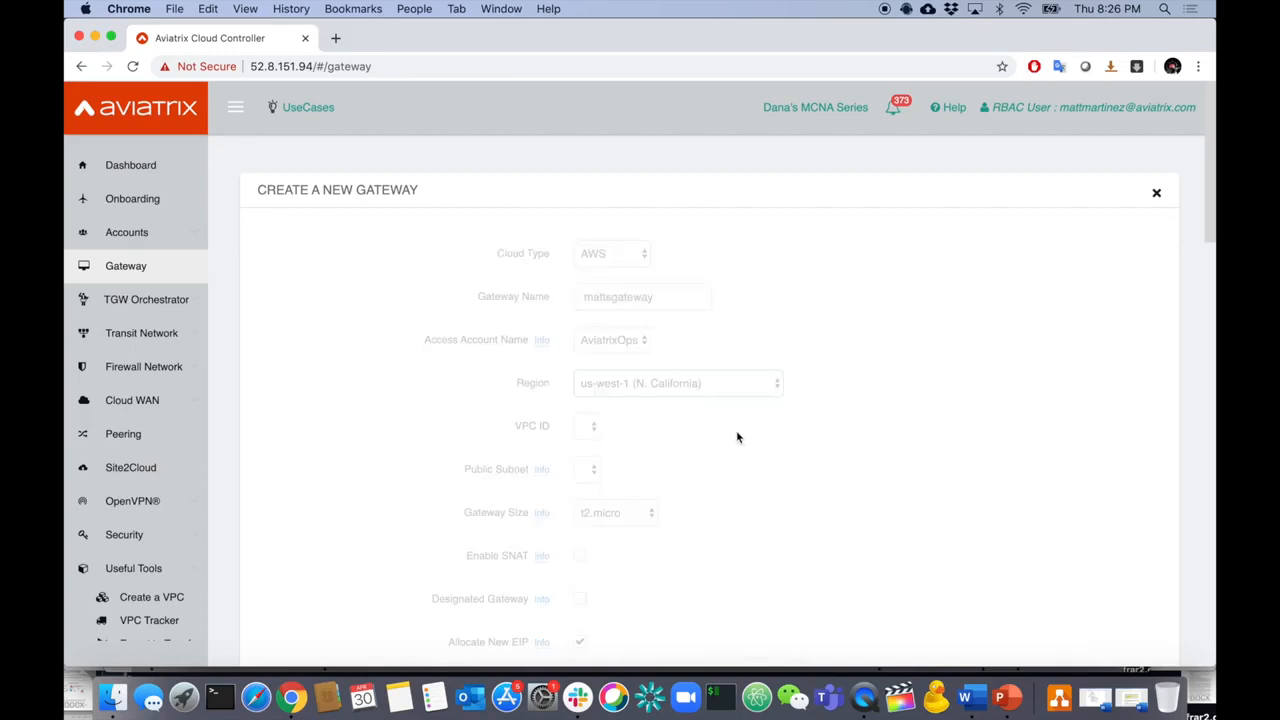
- Place it in the newtransit VPC on subnet 99.99.0.80/28, with VPN access off, and create it
{"action": "left_click", "coordinate": [755, 430]}
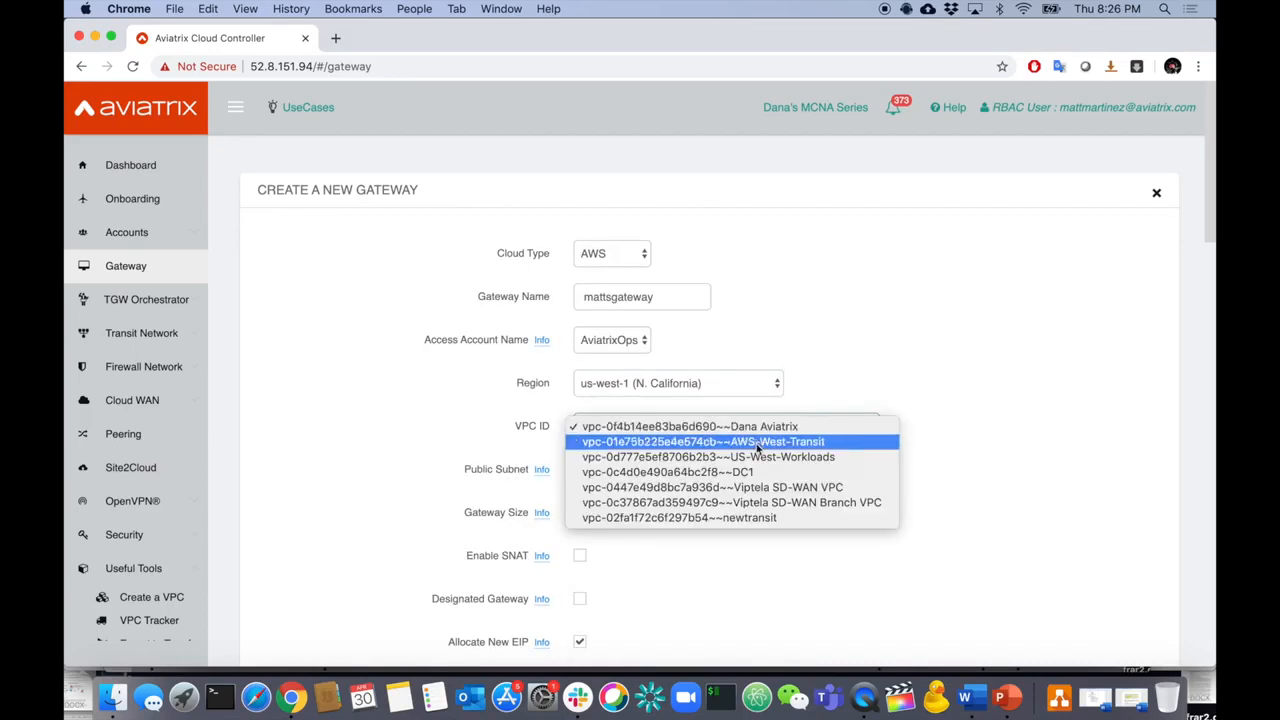
{"action": "left_click", "coordinate": [771, 516]}
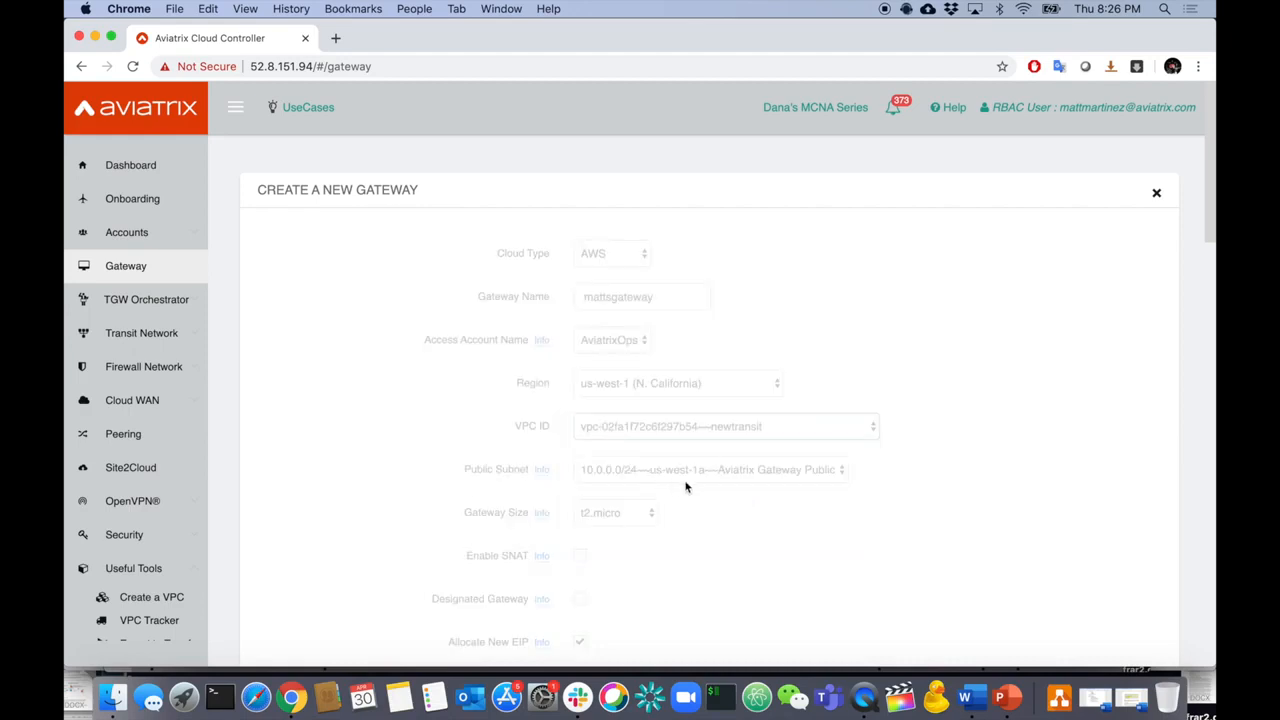
{"action": "left_click", "coordinate": [749, 474]}
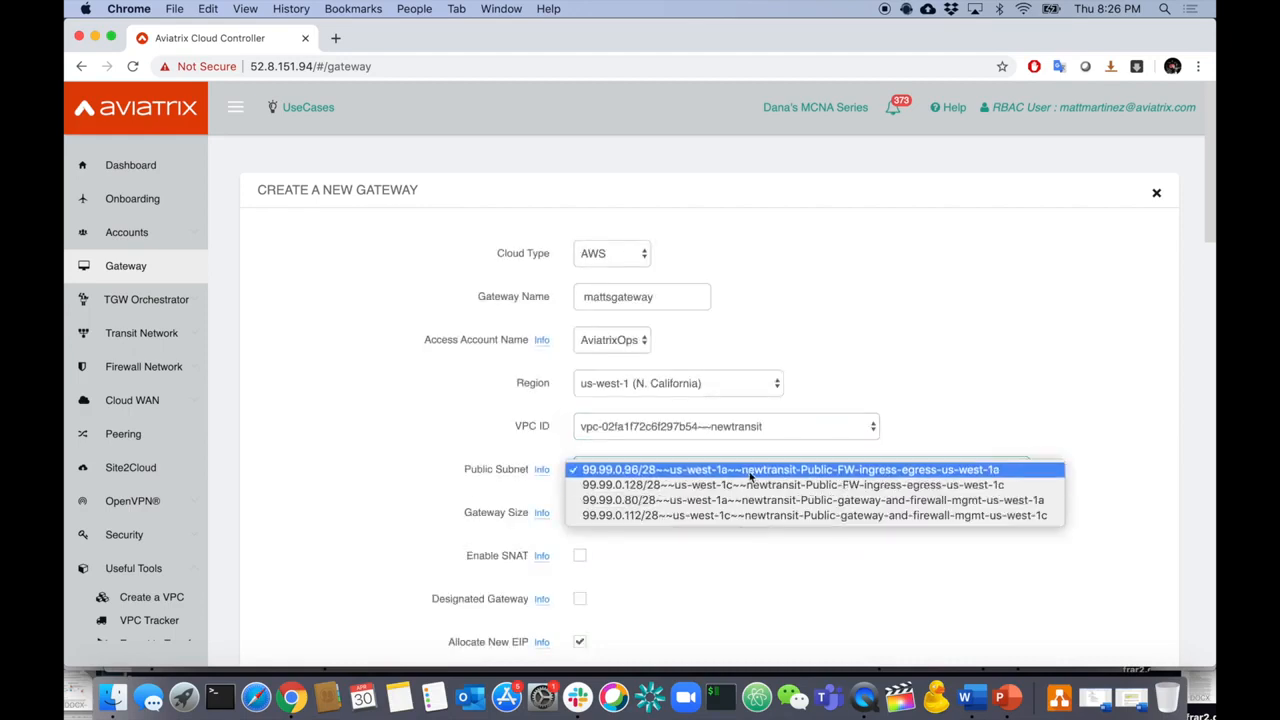
{"action": "left_click", "coordinate": [776, 504]}
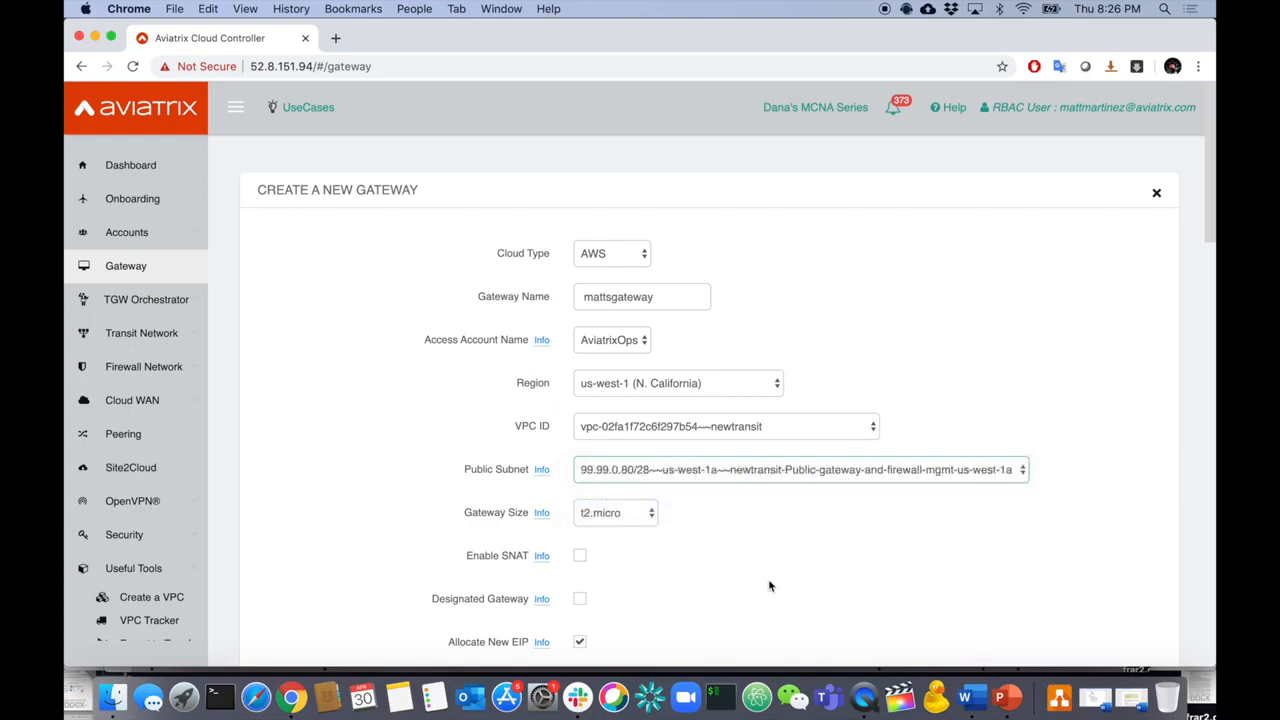
{"action": "scroll", "coordinate": [653, 526], "scroll_direction": "down", "scroll_amount": 5}
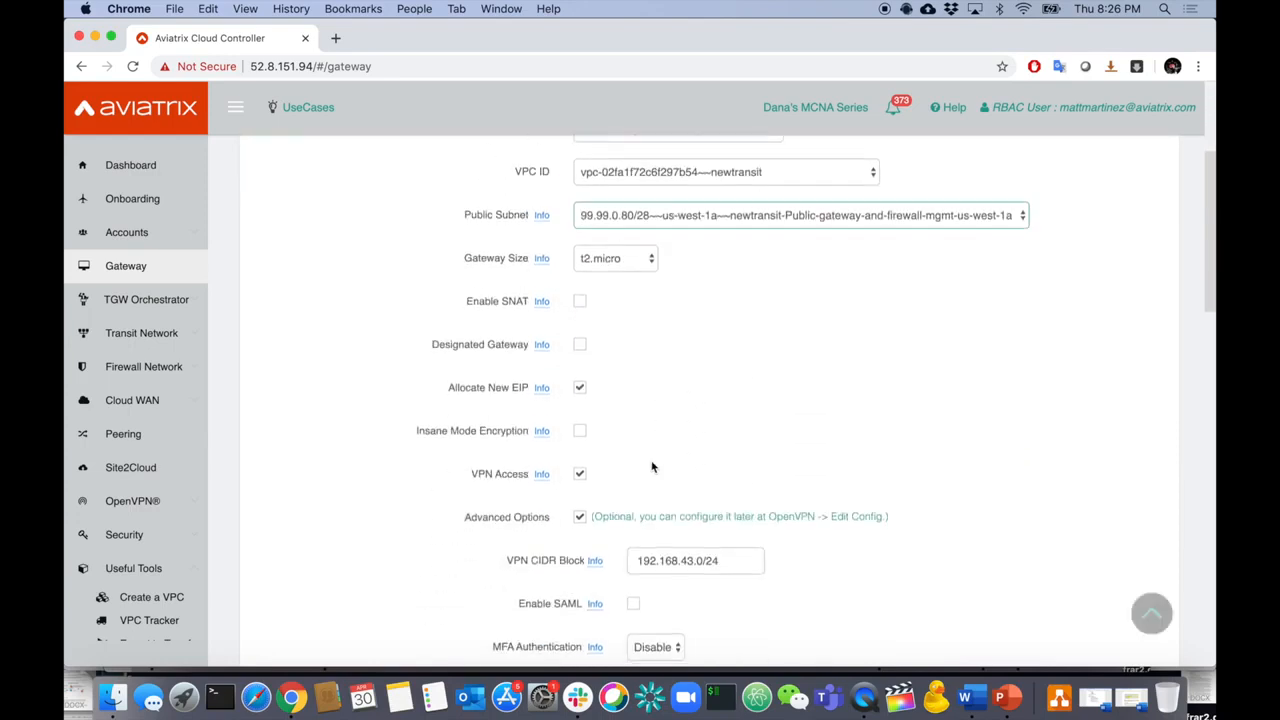
{"action": "scroll", "coordinate": [673, 561], "scroll_direction": "down", "scroll_amount": 3}
{"action": "left_click", "coordinate": [579, 316]}
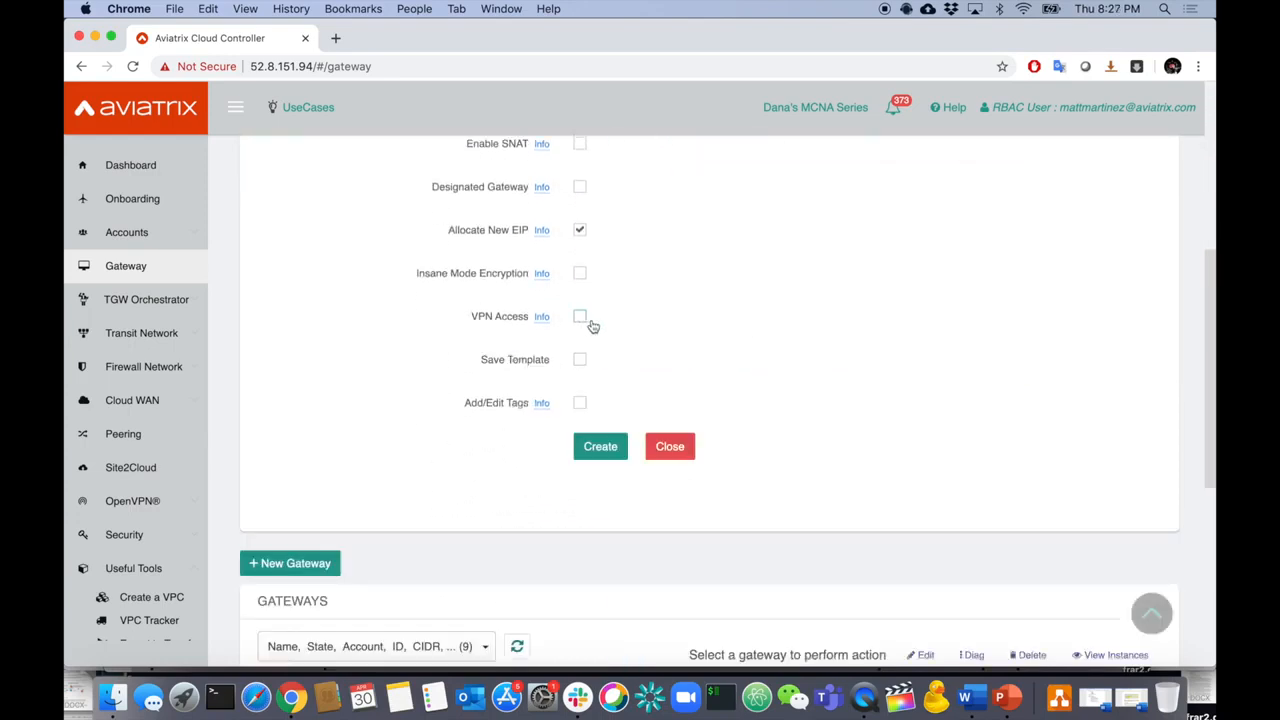
{"action": "left_click", "coordinate": [600, 446]}
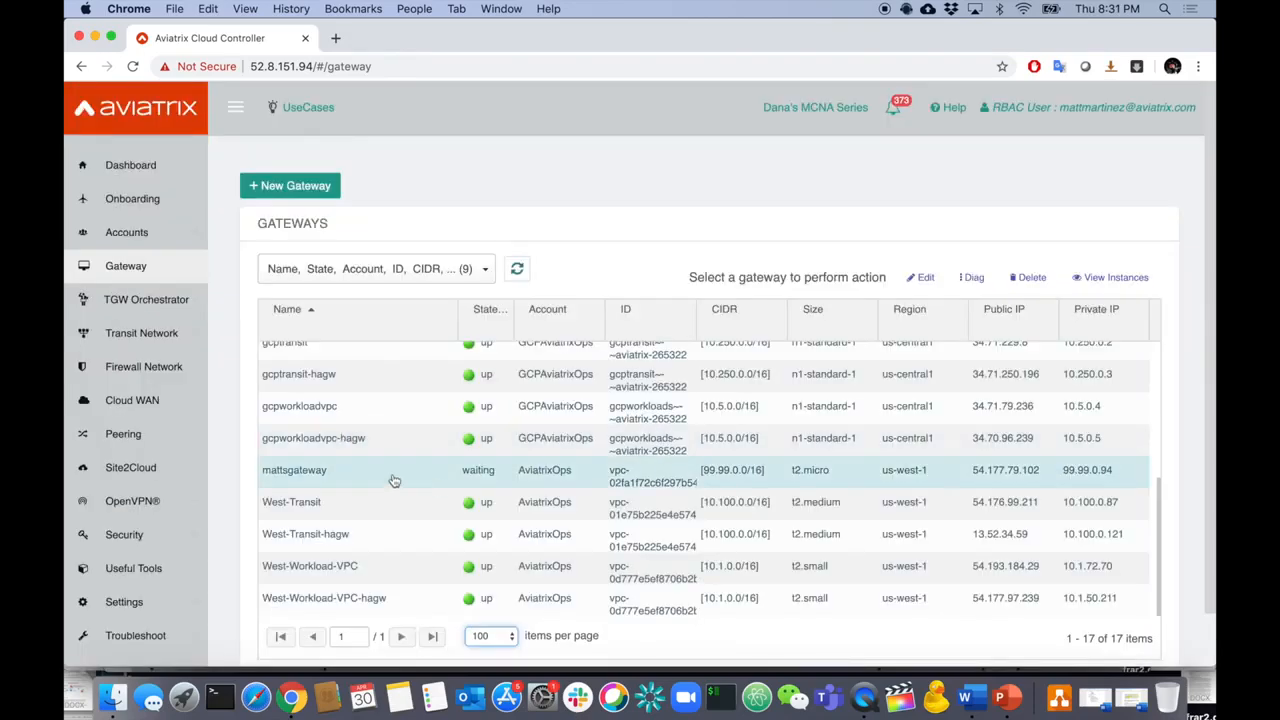
- Refresh the gateway list and delete the mattsgateway gateway
{"action": "left_click_drag", "start_coordinate": [265, 477], "coordinate": [328, 474]}
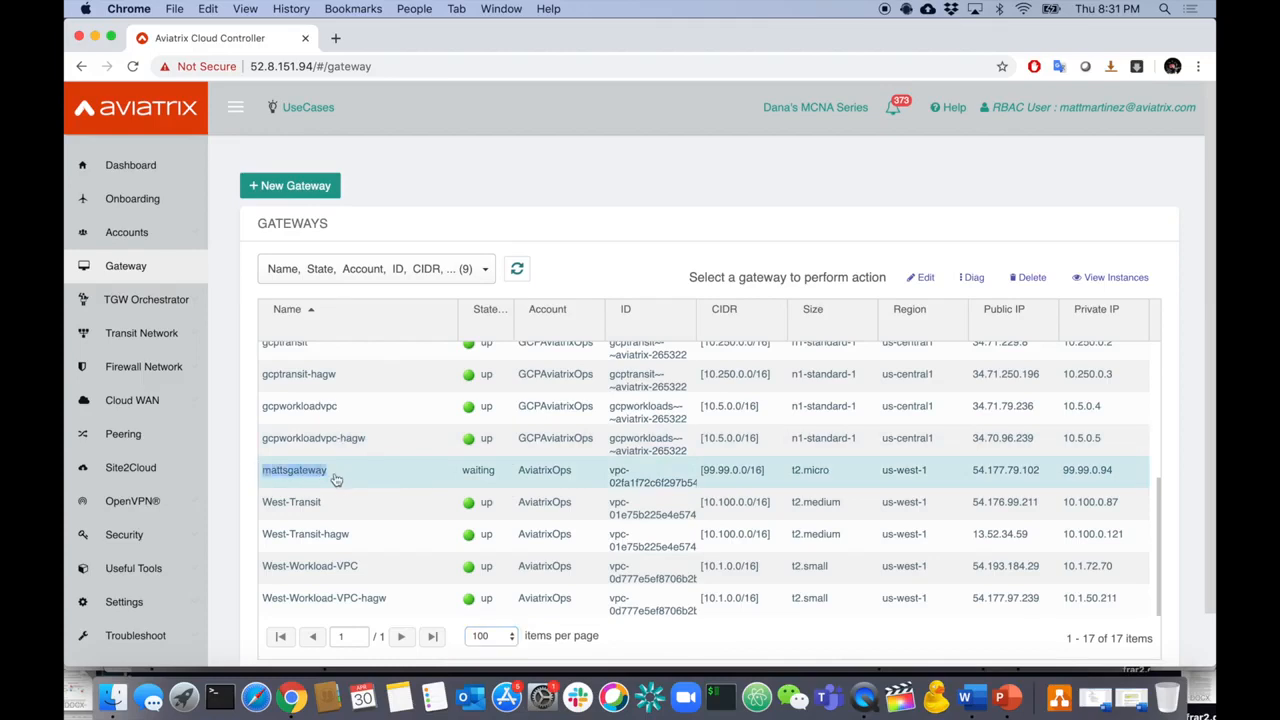
{"action": "left_click", "coordinate": [517, 270]}
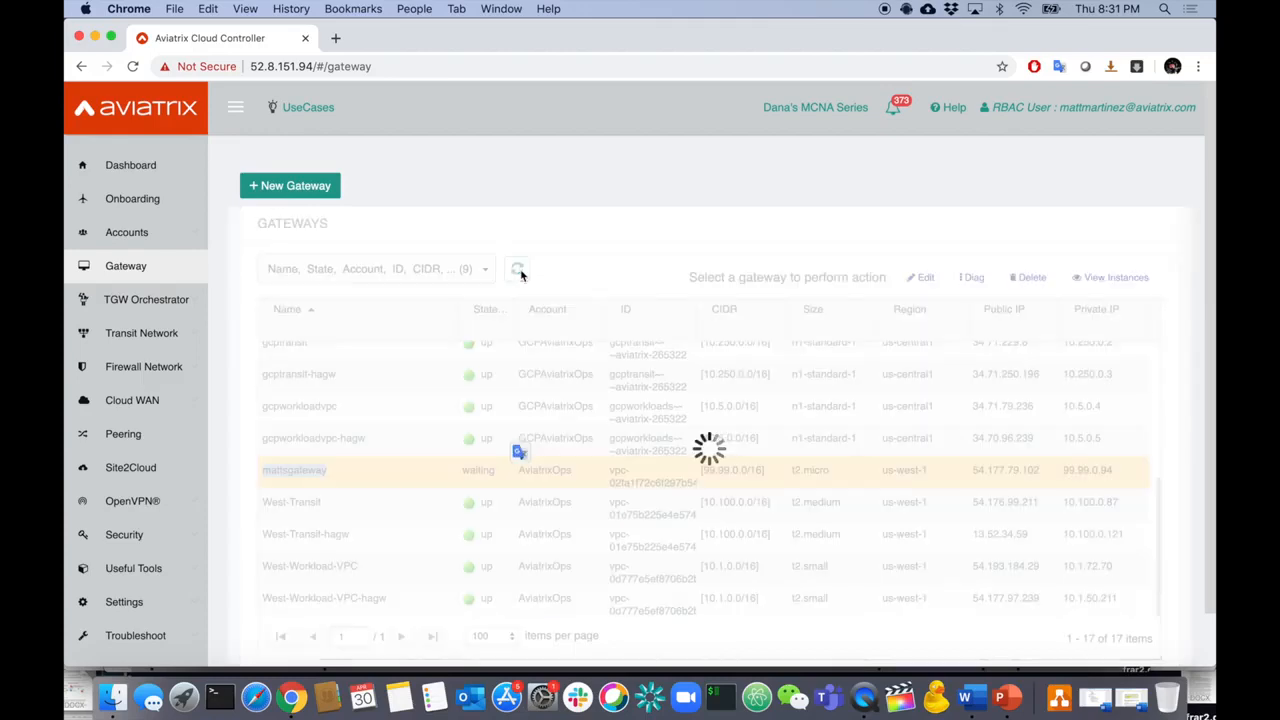
{"action": "scroll", "coordinate": [490, 448], "scroll_direction": "down", "scroll_amount": 1}
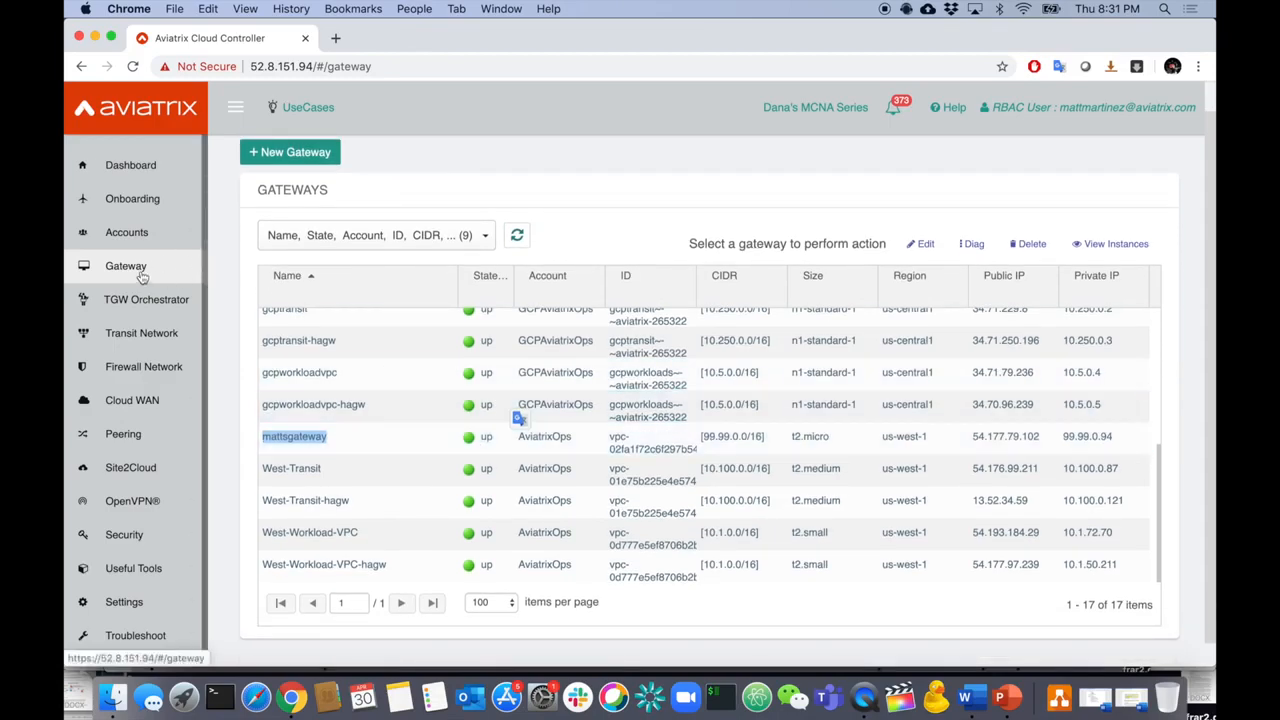
{"action": "left_click", "coordinate": [360, 437]}
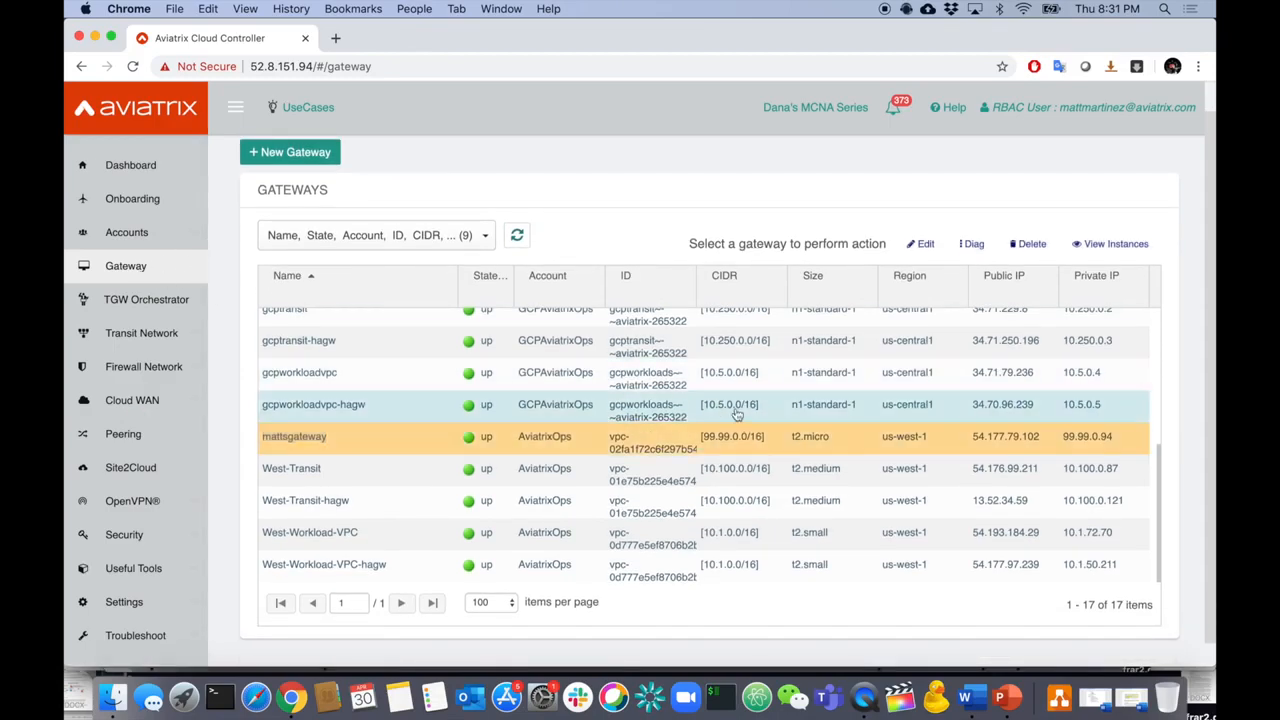
{"action": "left_click", "coordinate": [1050, 247]}
{"action": "left_click", "coordinate": [868, 371]}
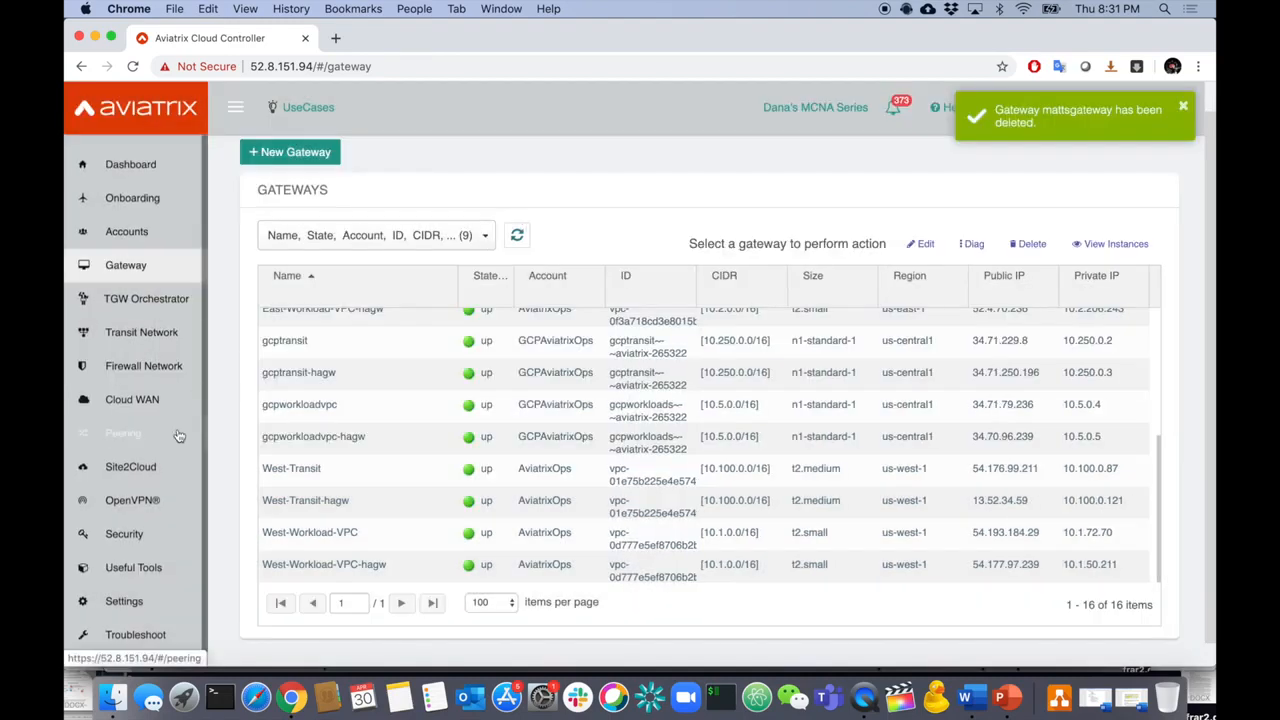
- Delete the newtransit VPC pool from Useful Tools > Create a VPC
{"action": "left_click", "coordinate": [133, 566]}
{"action": "scroll", "coordinate": [150, 560], "scroll_direction": "down", "scroll_amount": 1}
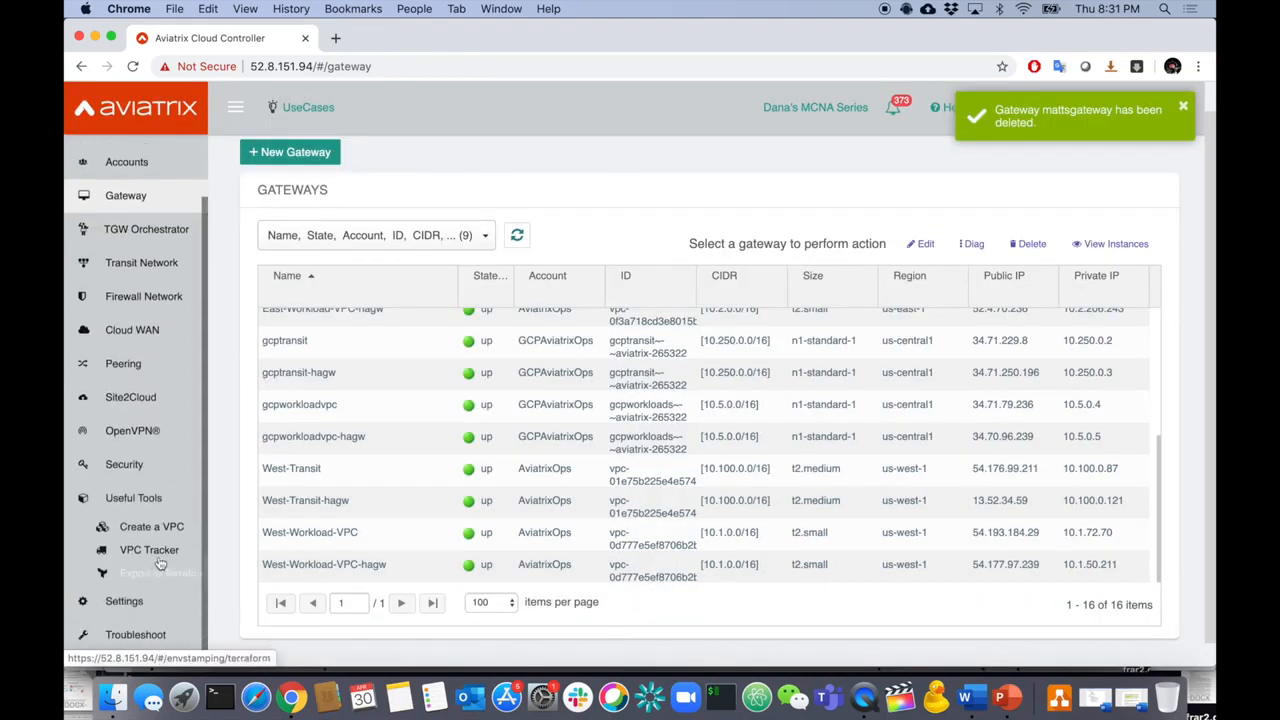
{"action": "left_click", "coordinate": [162, 530]}
{"action": "scroll", "coordinate": [371, 580], "scroll_direction": "down", "scroll_amount": 5}
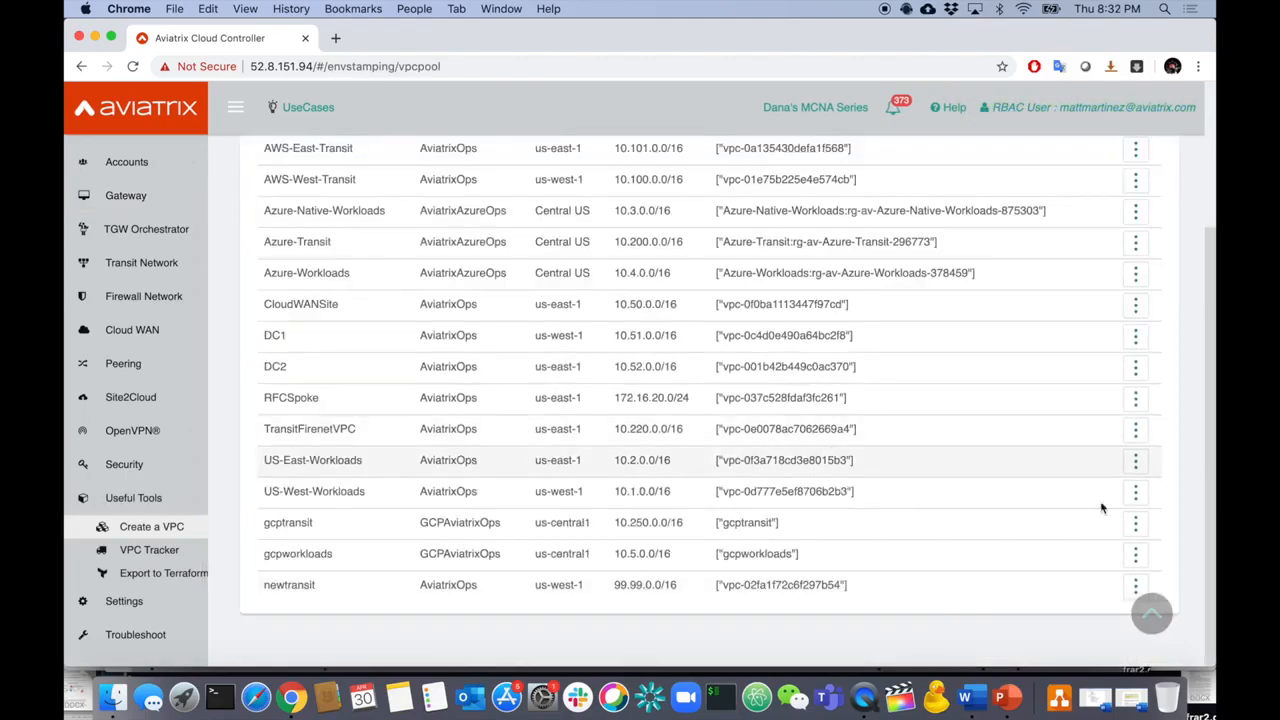
{"action": "left_click", "coordinate": [1133, 585]}
{"action": "left_click", "coordinate": [1051, 651]}
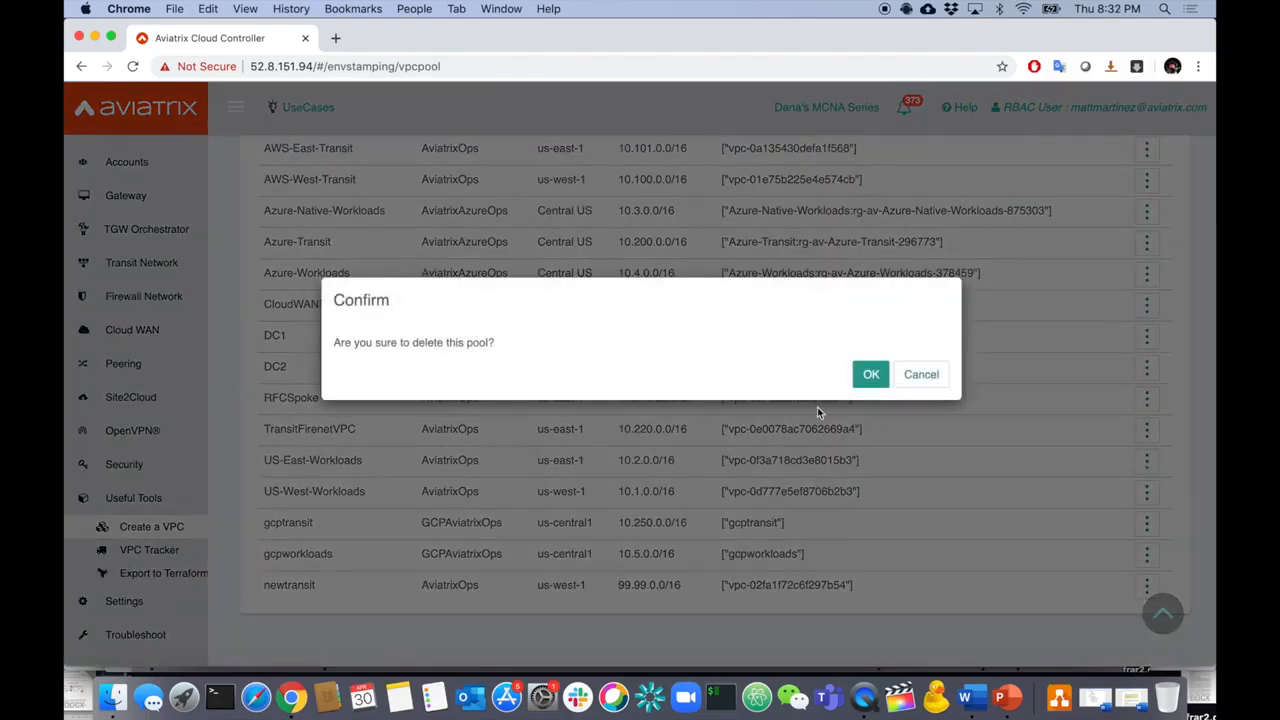
{"action": "left_click", "coordinate": [887, 373]}
{"action": "scroll", "coordinate": [801, 355], "scroll_direction": "up", "scroll_amount": 2}
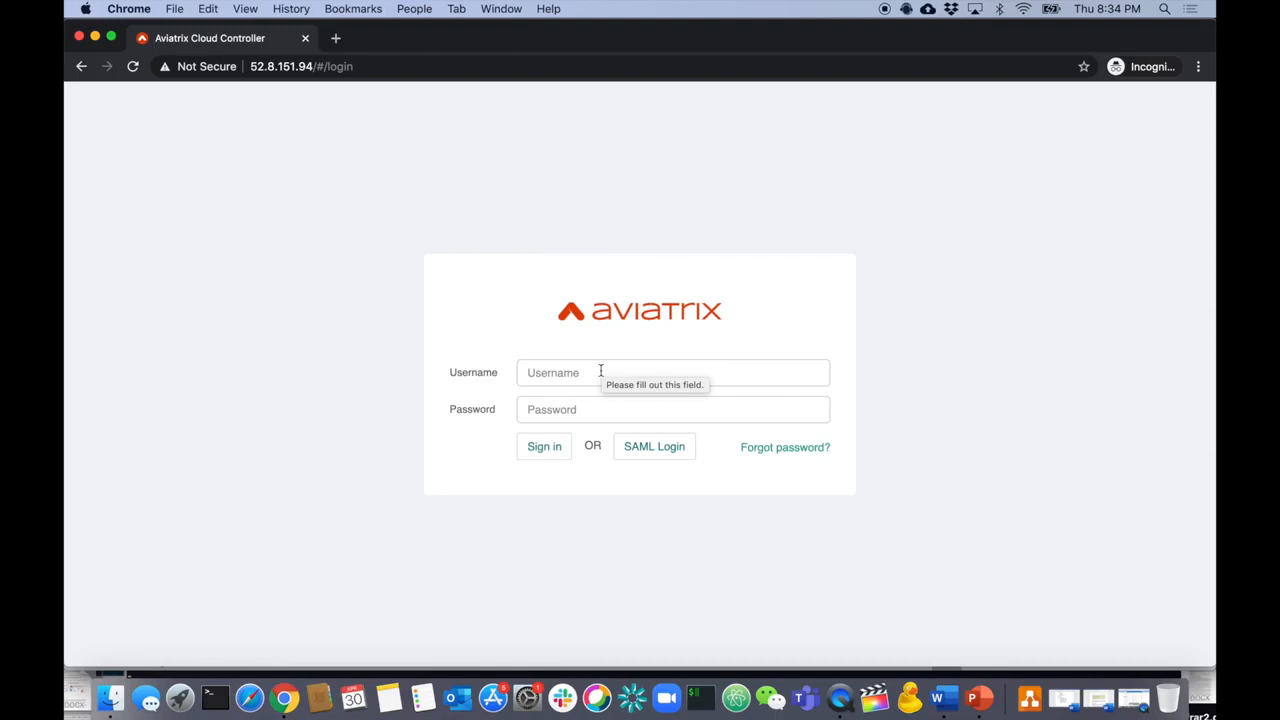
- Choose SAML Login on the controller sign-in page to reach Okta
{"action": "left_click", "coordinate": [651, 449]}
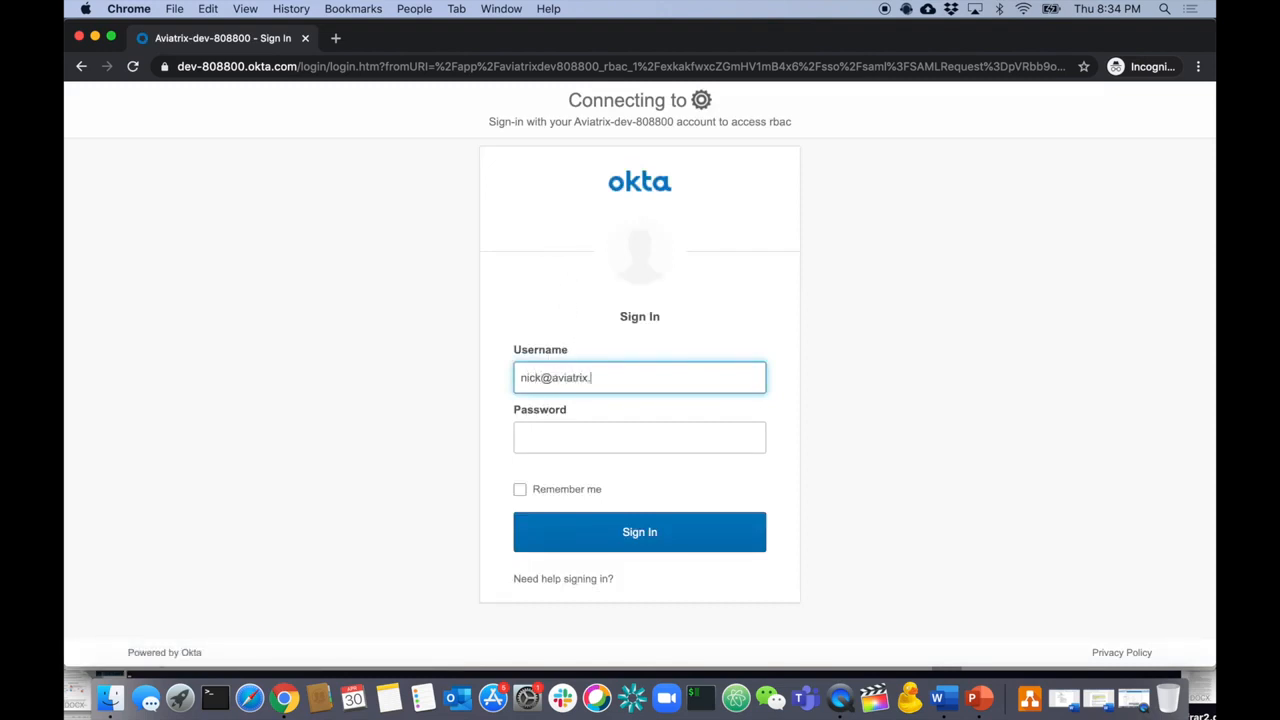
- Enter the account password in Okta and sign in
{"action": "left_click", "coordinate": [574, 433]}
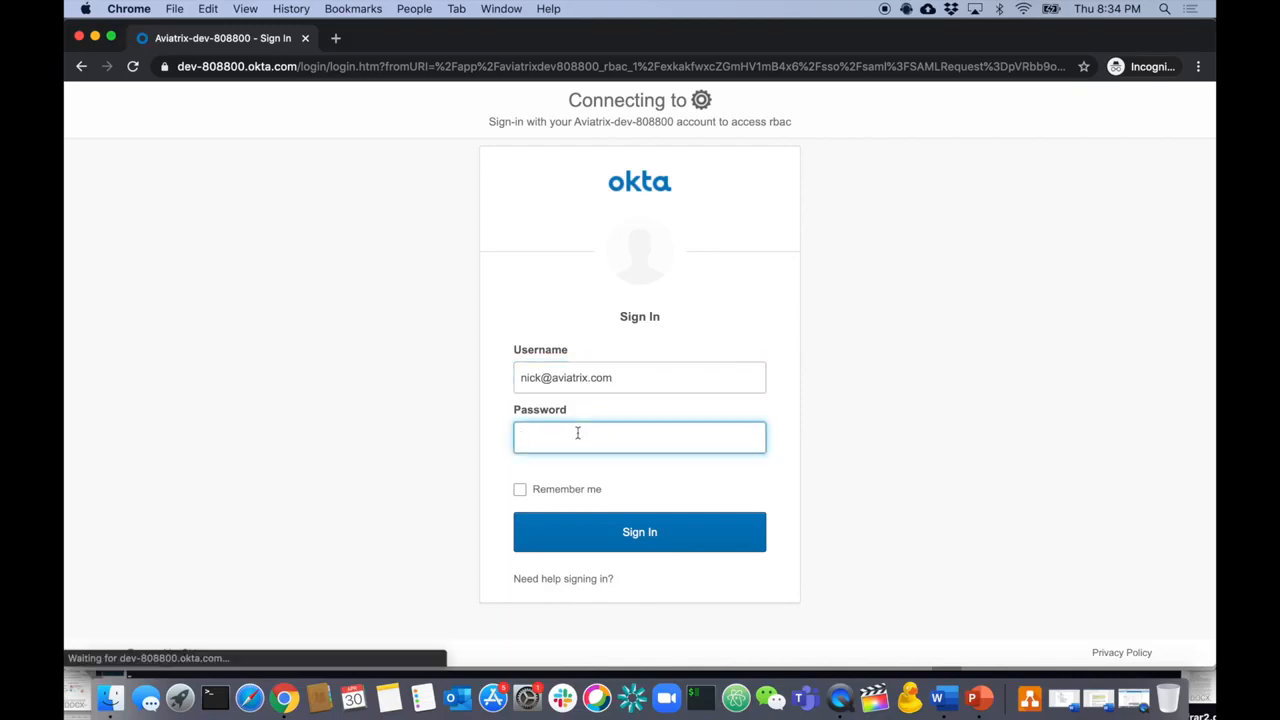
{"action": "type", "text": "*****"}
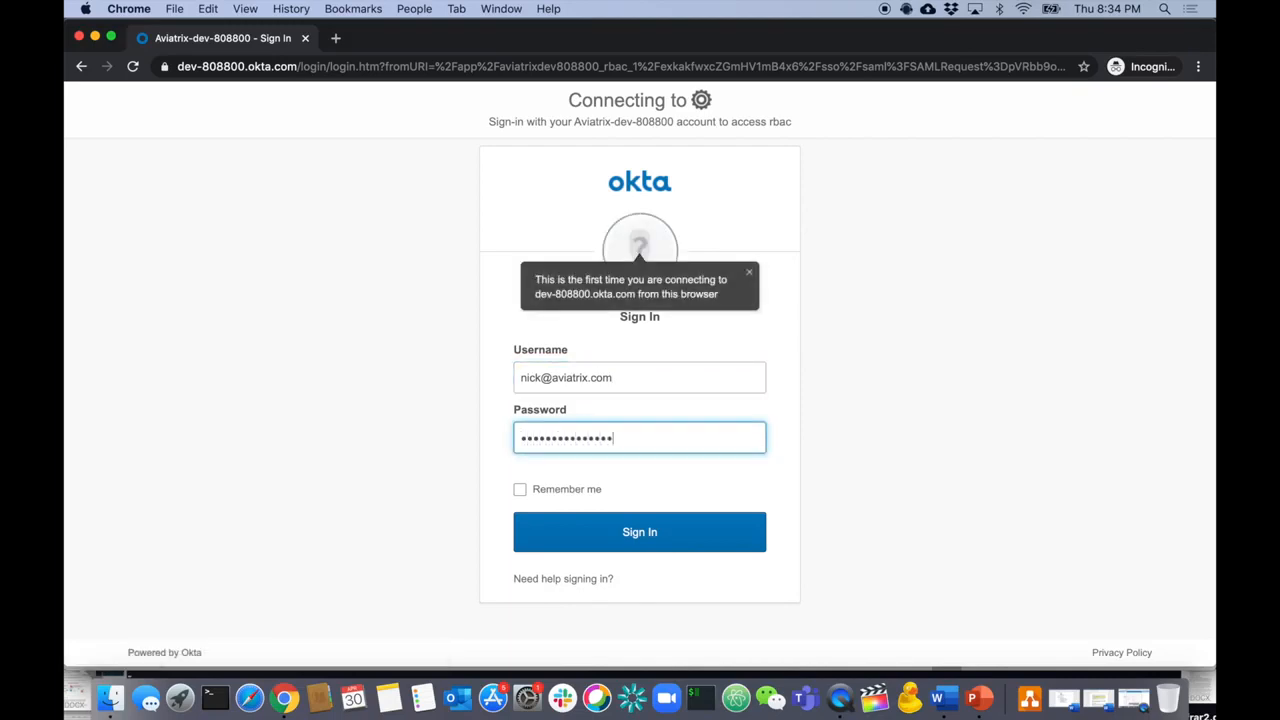
{"action": "left_click", "coordinate": [608, 529]}
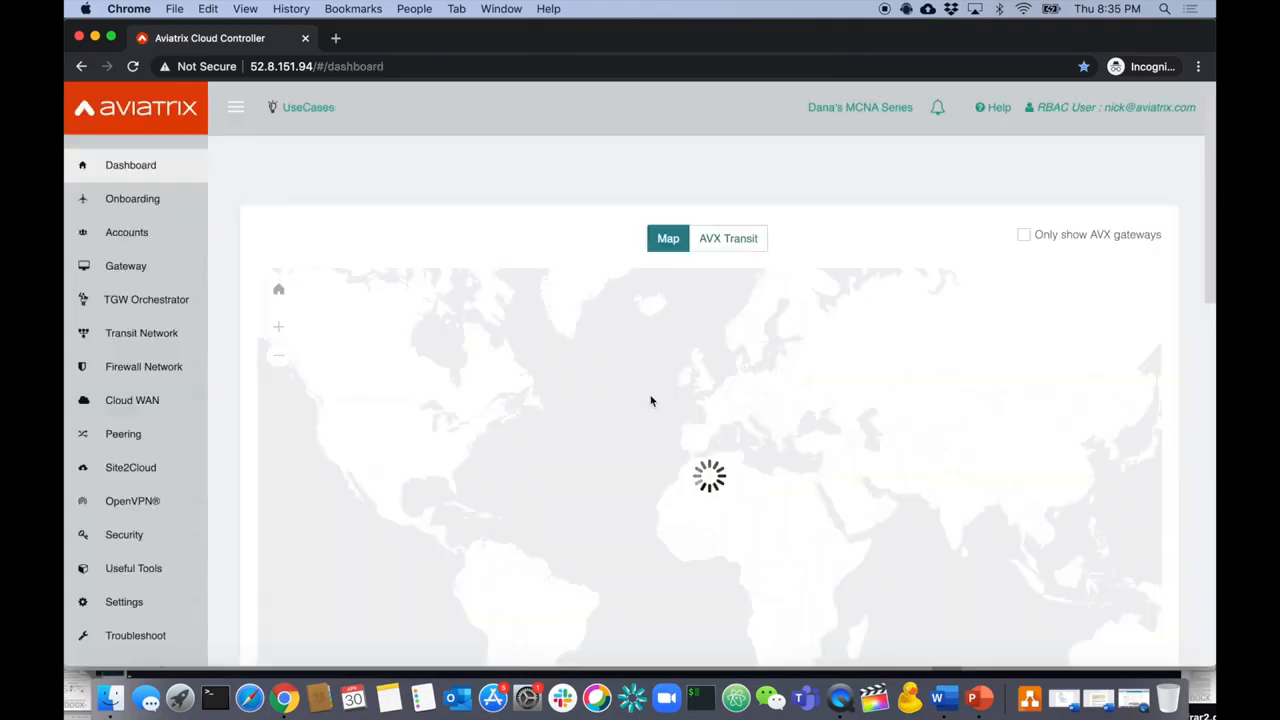
- Add an Azure ARM VNet named azuretestkinder with CIDR 55.55.55.0/24 via Useful Tools > Create a VPC
{"action": "left_click", "coordinate": [133, 556]}
{"action": "scroll", "coordinate": [160, 540], "scroll_direction": "down", "scroll_amount": 2}
{"action": "left_click", "coordinate": [152, 515]}
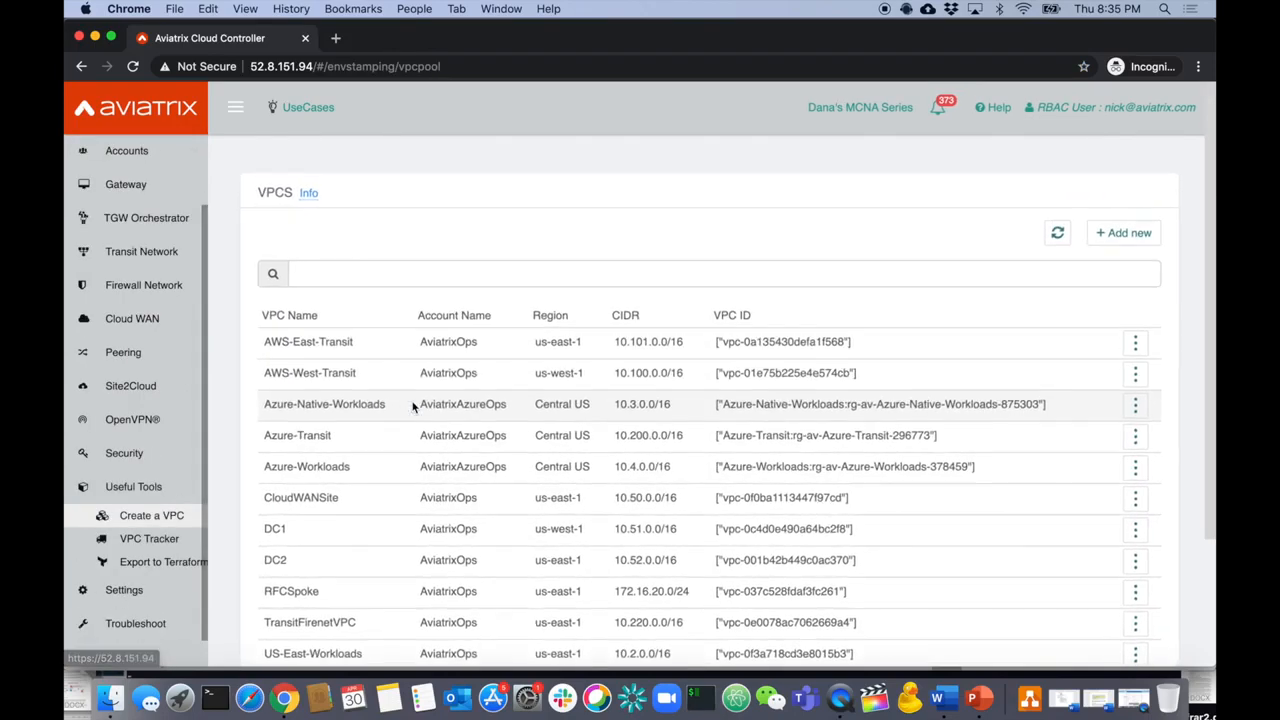
{"action": "left_click", "coordinate": [1123, 232]}
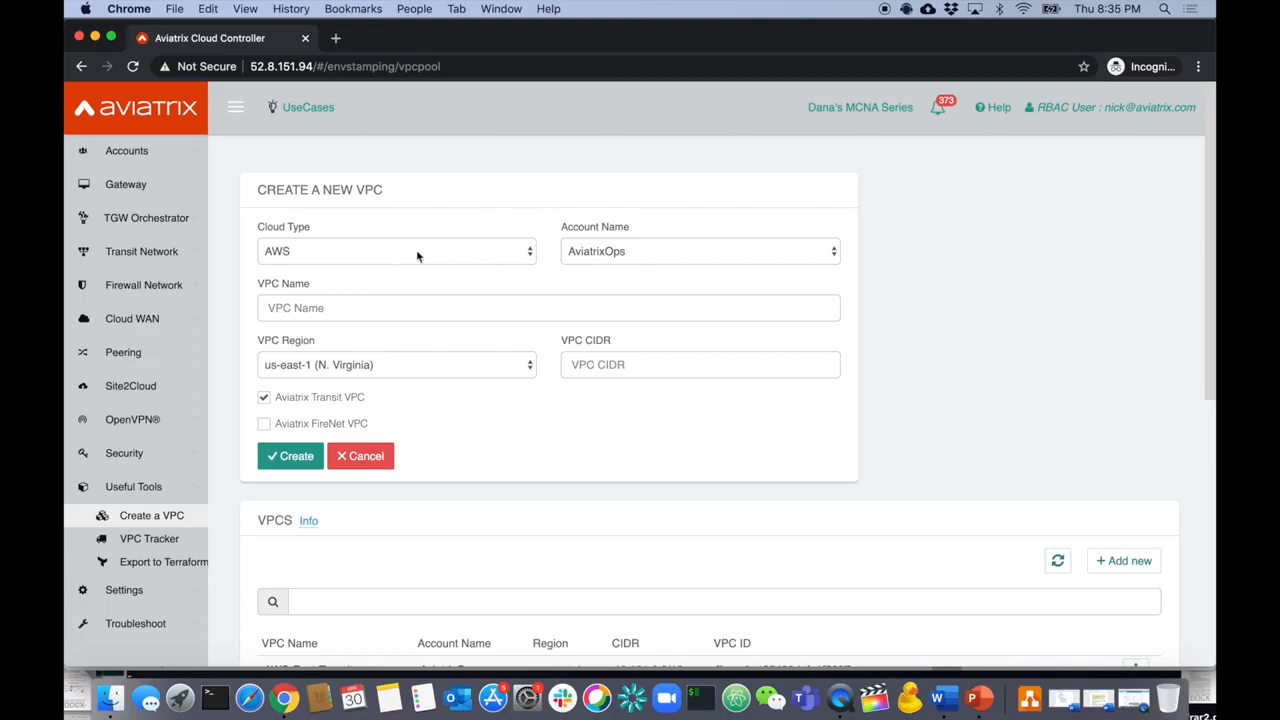
{"action": "left_click", "coordinate": [443, 257]}
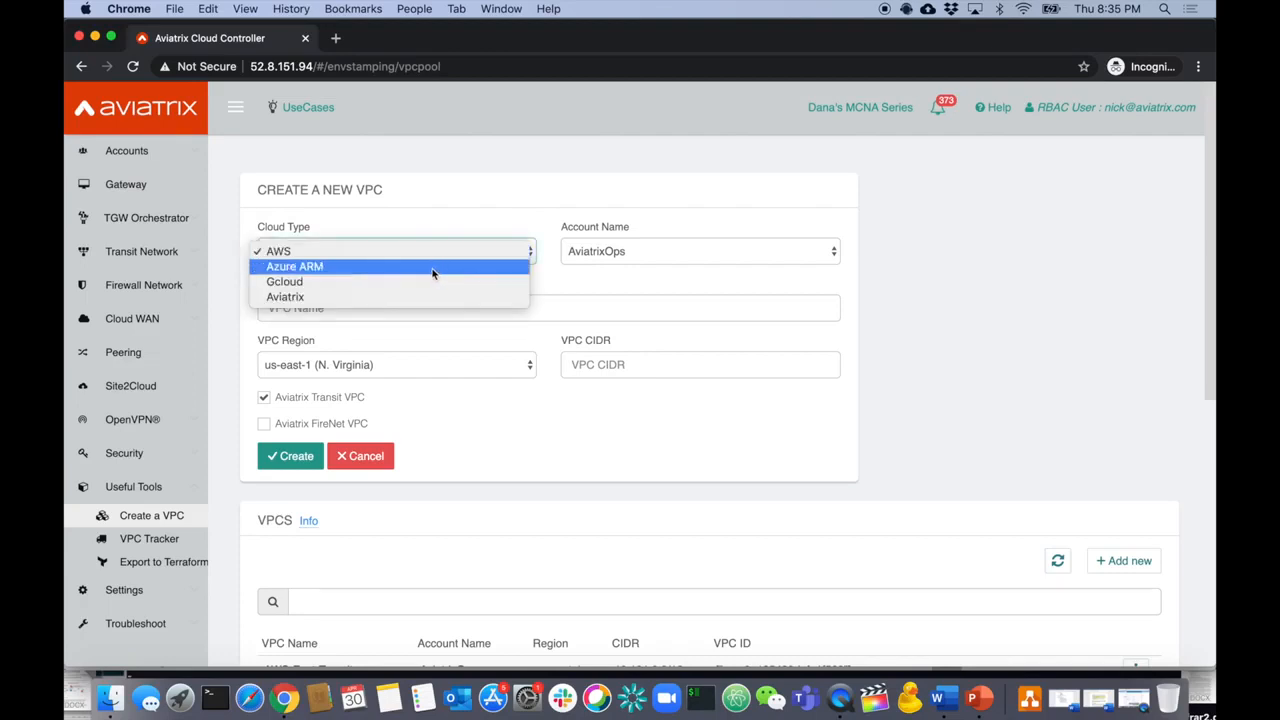
{"action": "left_click", "coordinate": [433, 267]}
{"action": "left_click", "coordinate": [410, 314]}
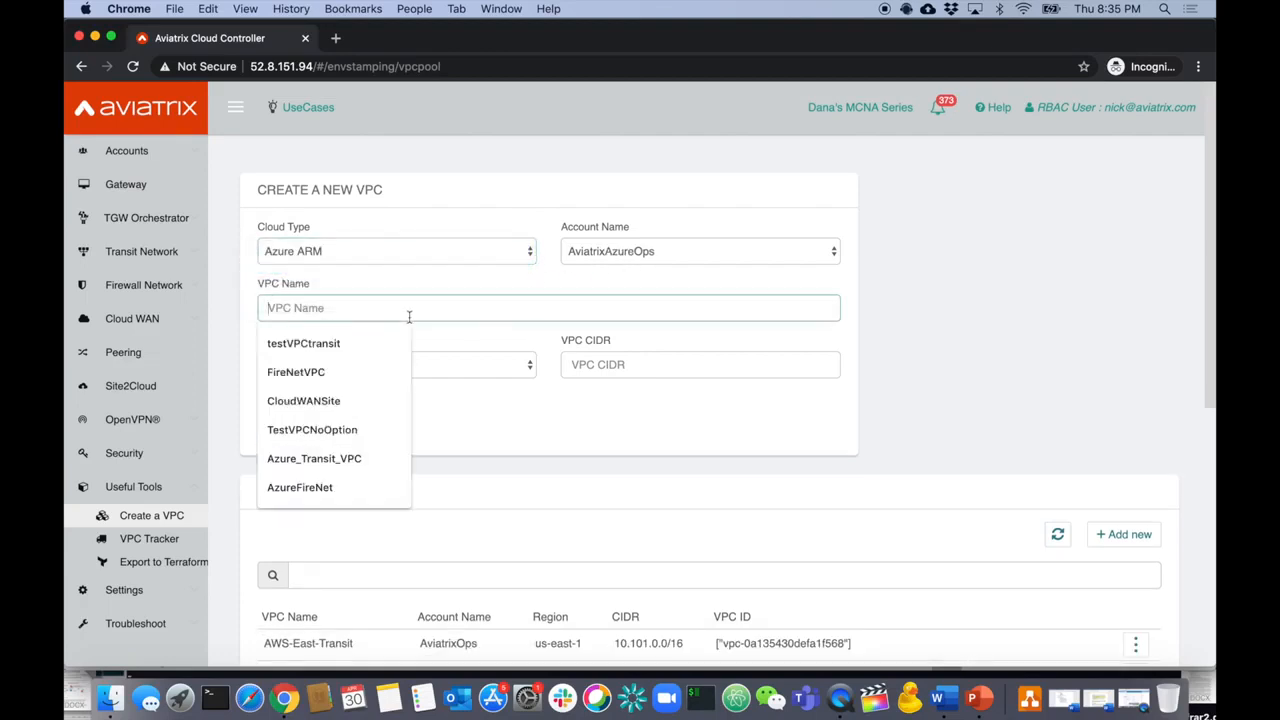
{"action": "type", "text": "azuretestkinder"}
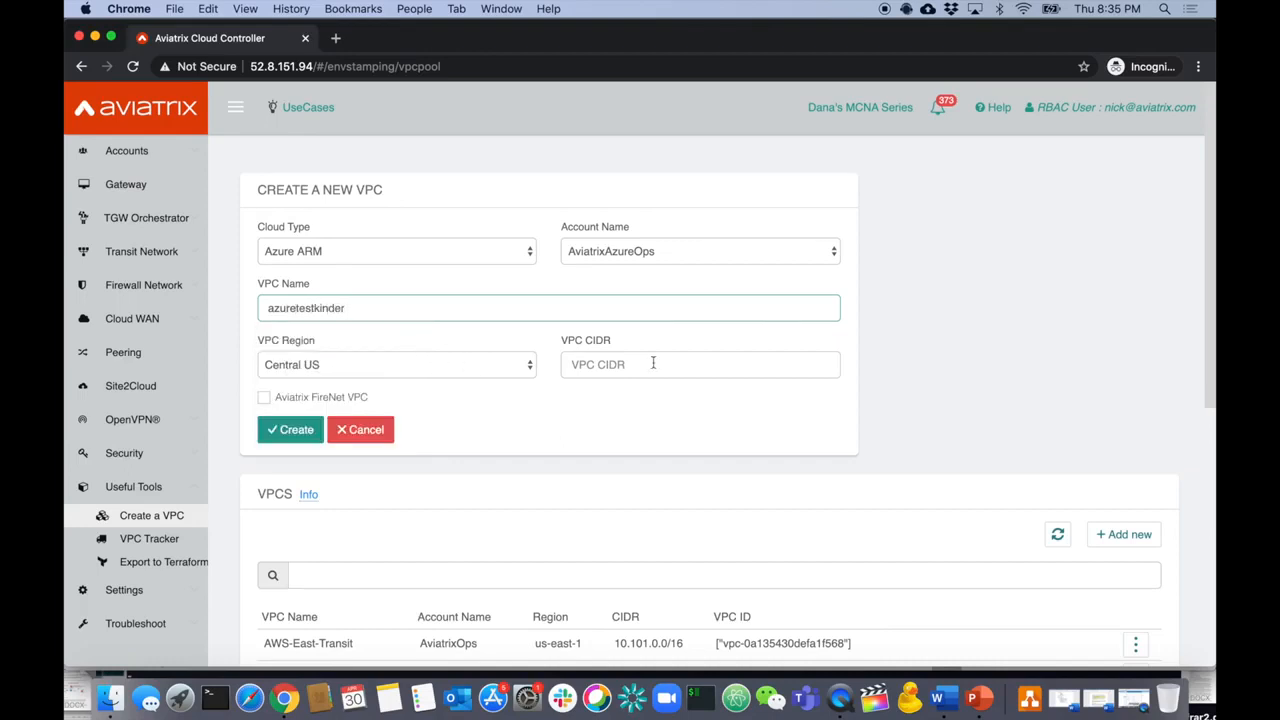
{"action": "left_click", "coordinate": [649, 364]}
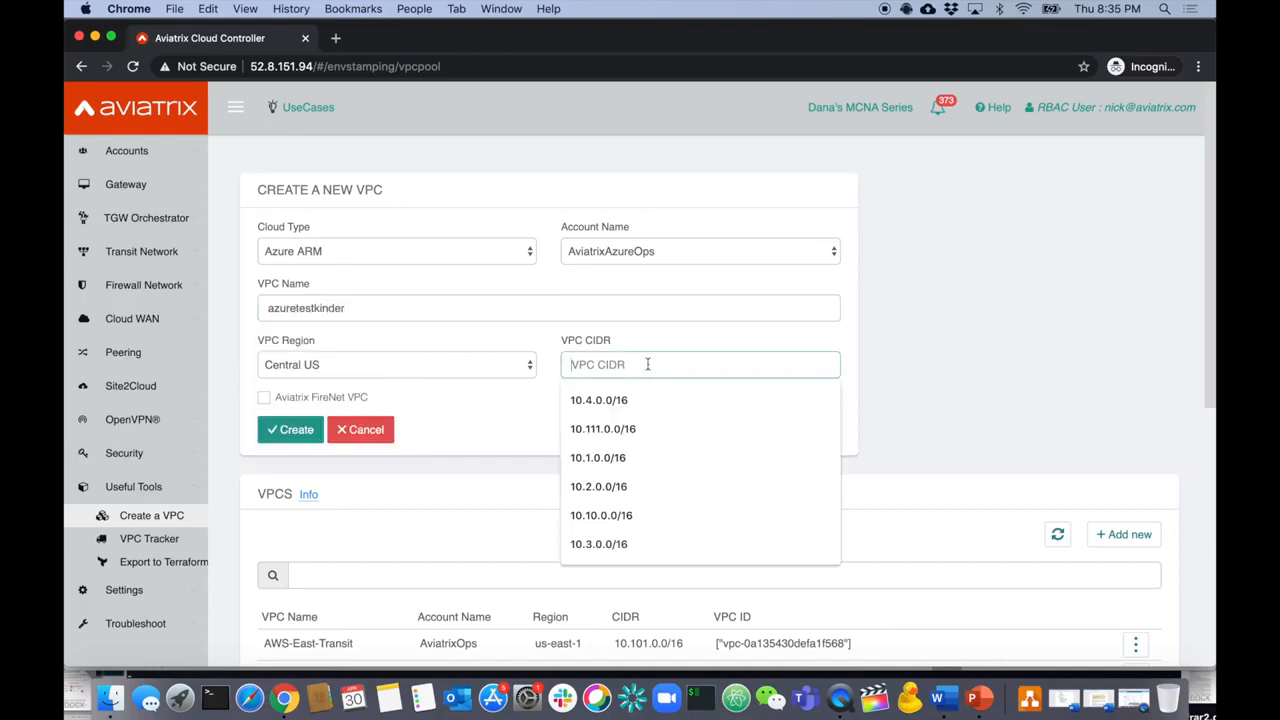
{"action": "type", "text": "55.55.55.0/24"}
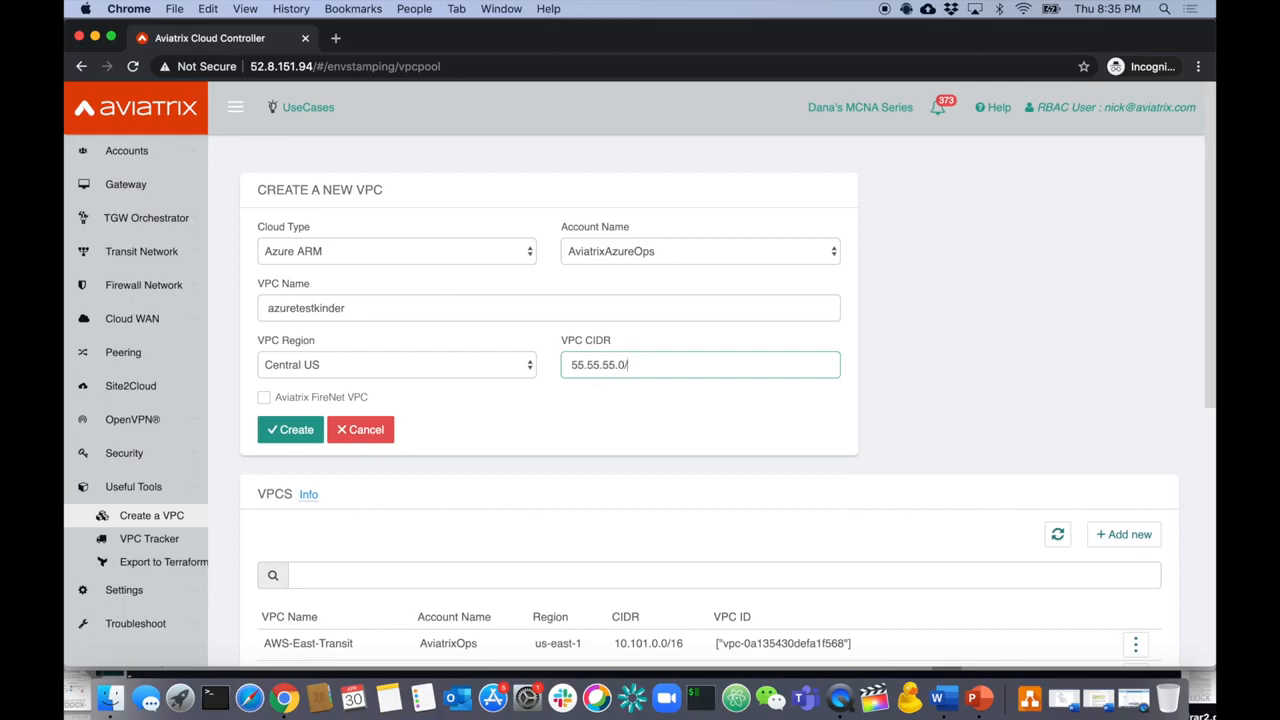
{"action": "left_click", "coordinate": [288, 429]}
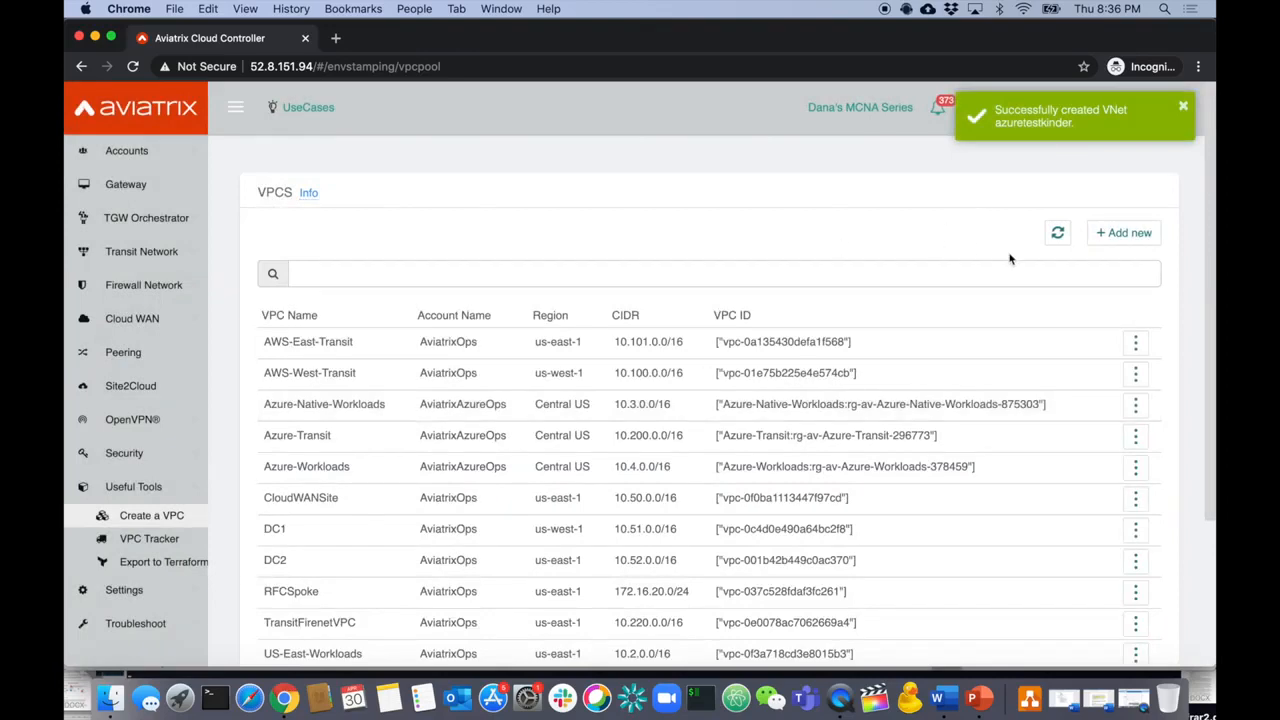
- Attempt a non-transit AWS VPC named awskinder with CIDR 66.66.66.0/24
{"action": "left_click", "coordinate": [1116, 236]}
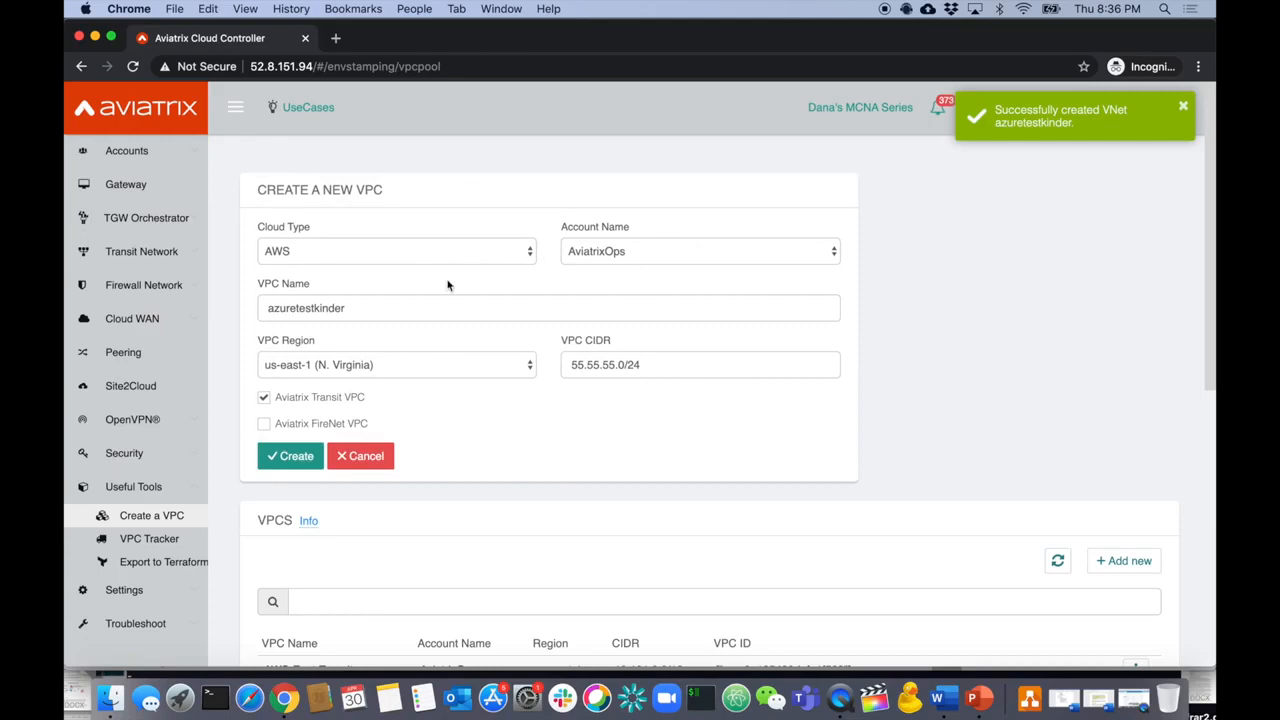
{"action": "left_click_drag", "start_coordinate": [393, 312], "coordinate": [227, 316]}
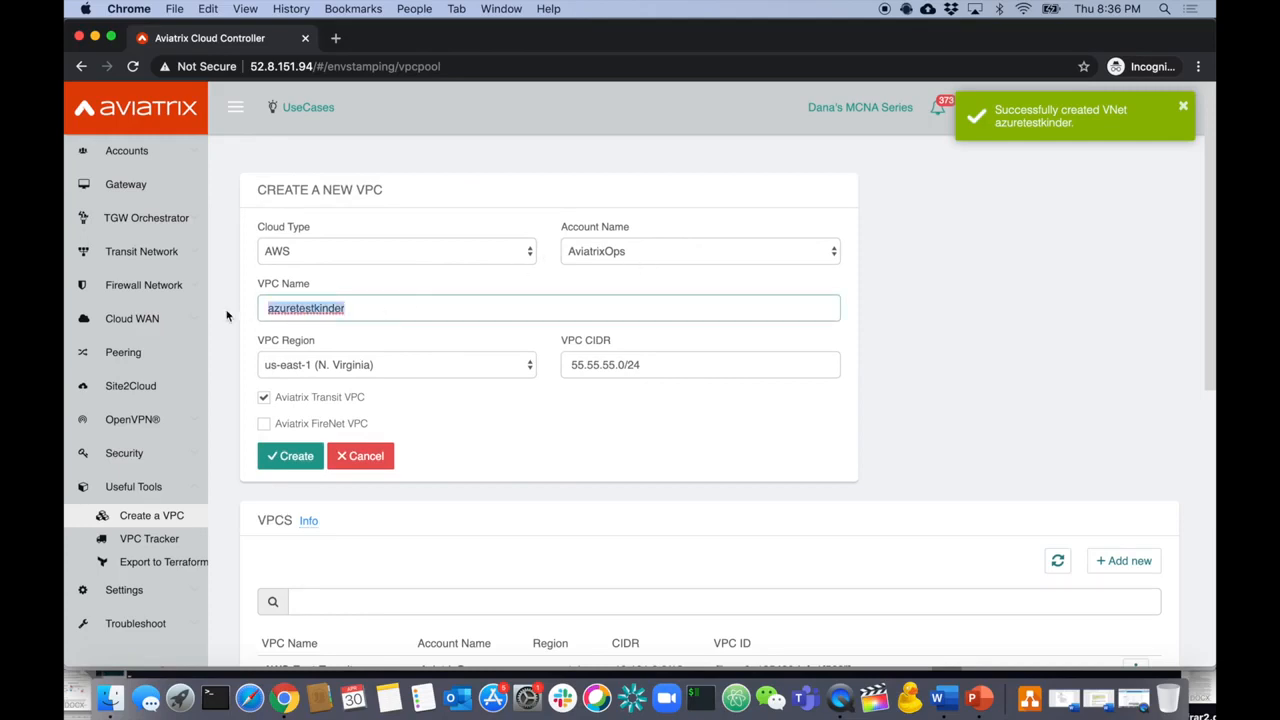
{"action": "type", "text": "awsk"}
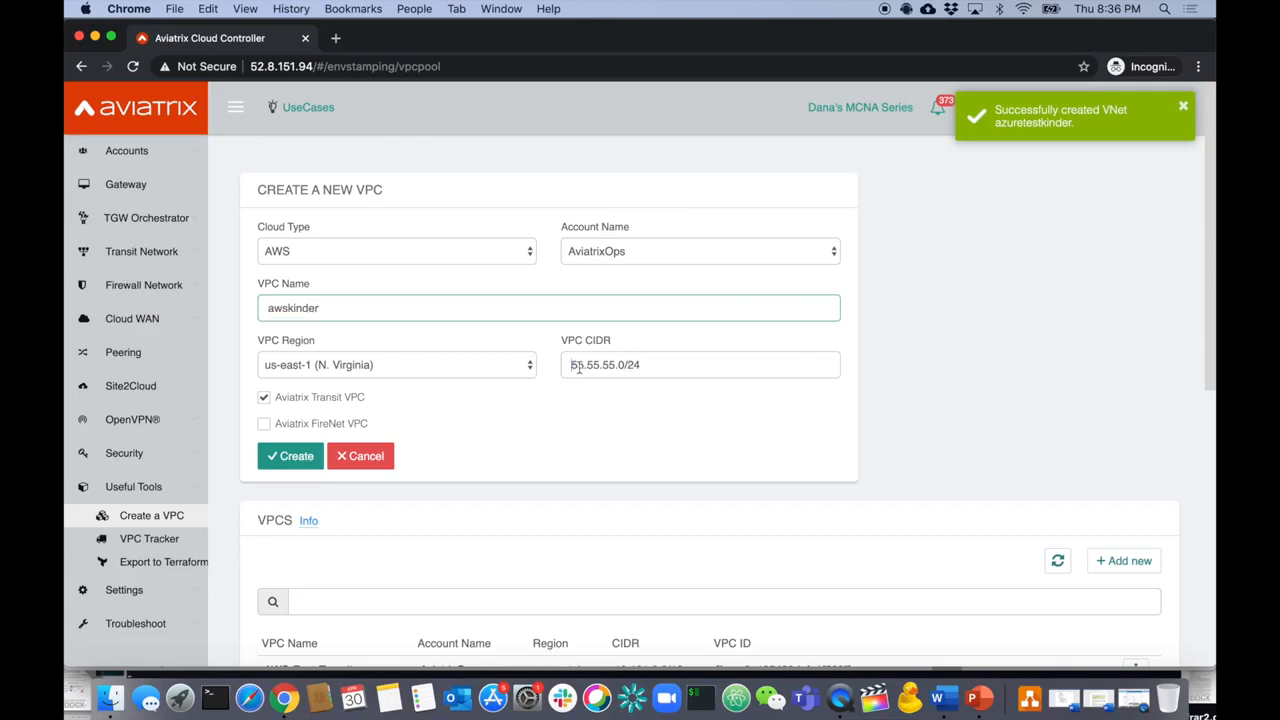
{"action": "left_click_drag", "start_coordinate": [572, 365], "coordinate": [614, 368]}
{"action": "type", "text": "66.666"}
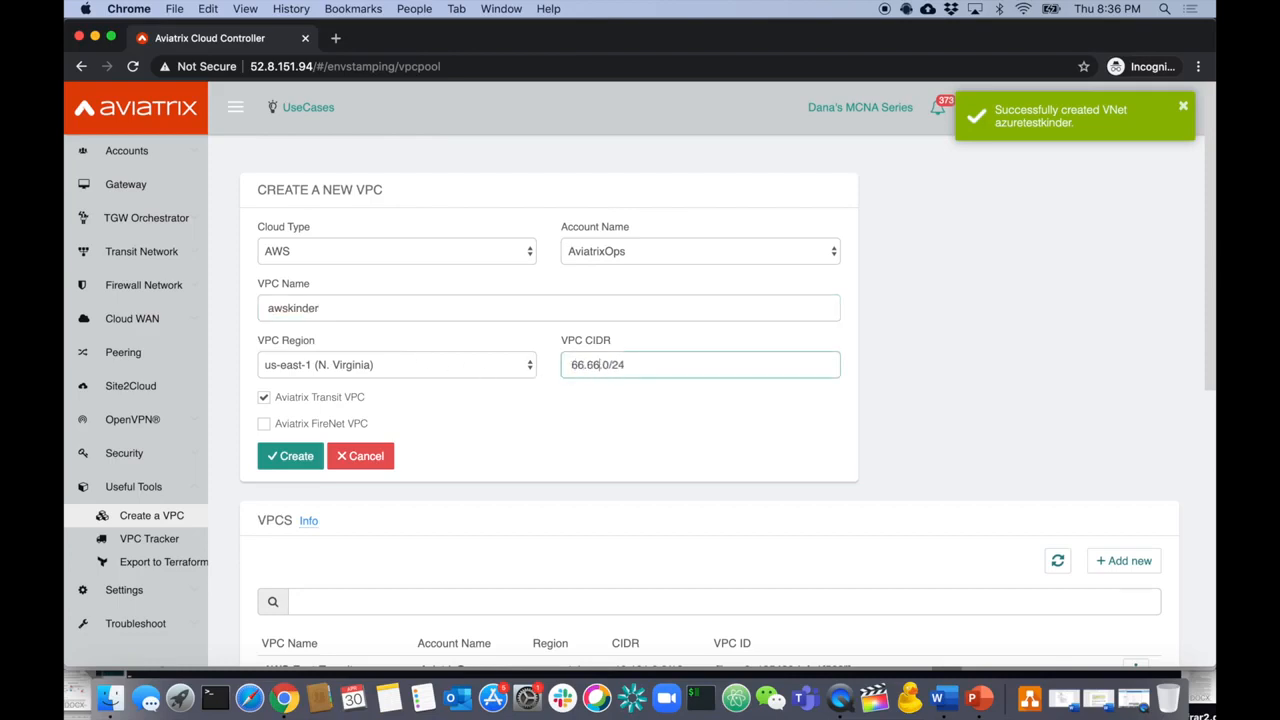
{"action": "key", "text": "BackSpace"}
{"action": "type", "text": ".66"}
{"action": "left_click", "coordinate": [285, 398]}
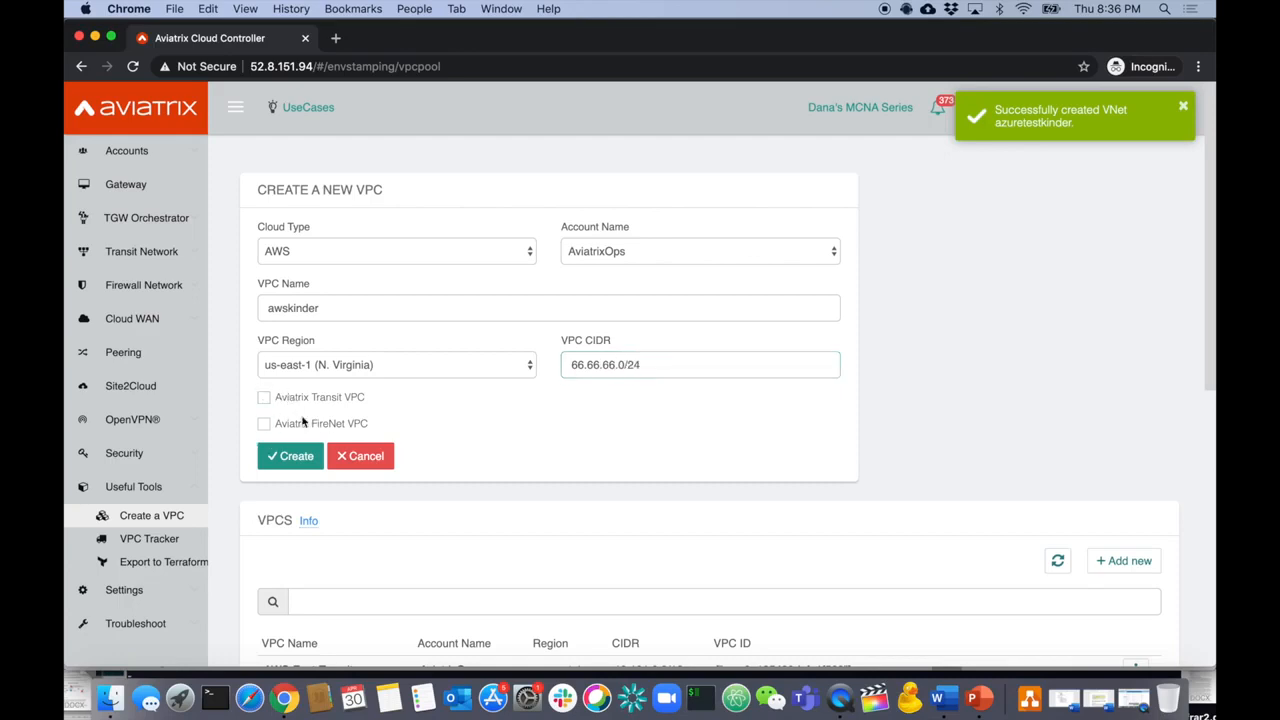
{"action": "left_click", "coordinate": [288, 457]}
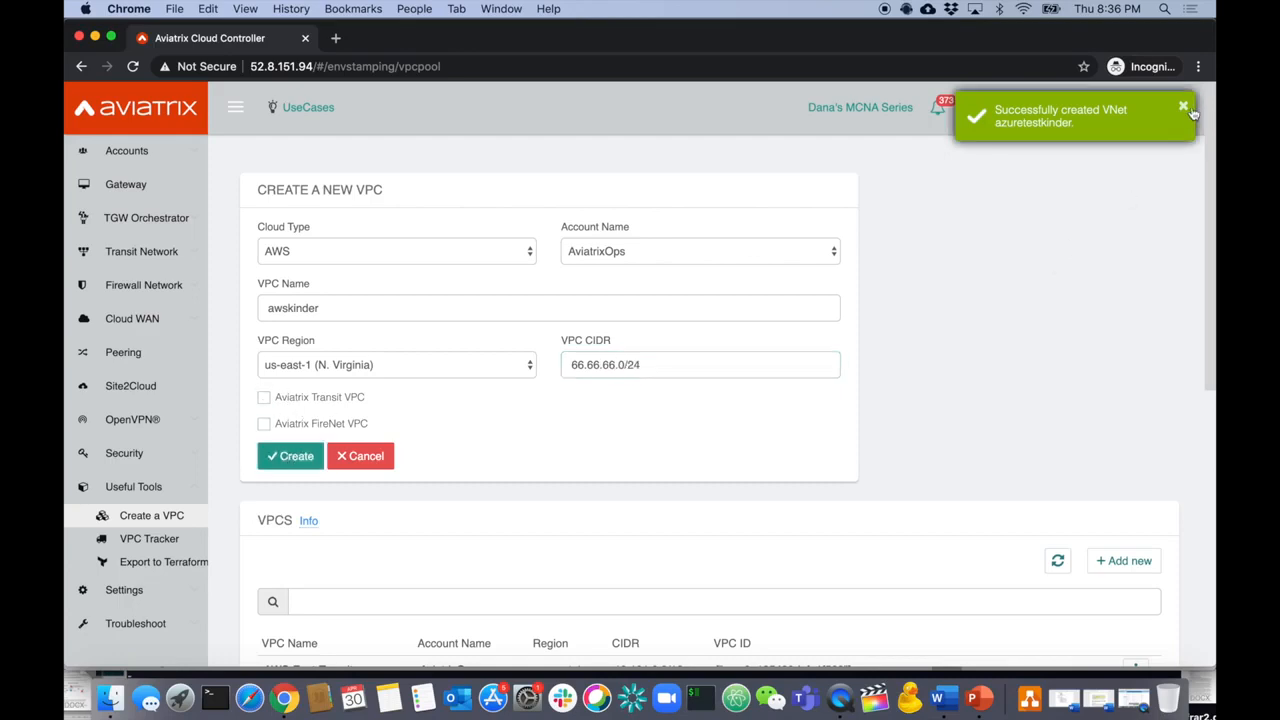
{"action": "left_click", "coordinate": [318, 460]}
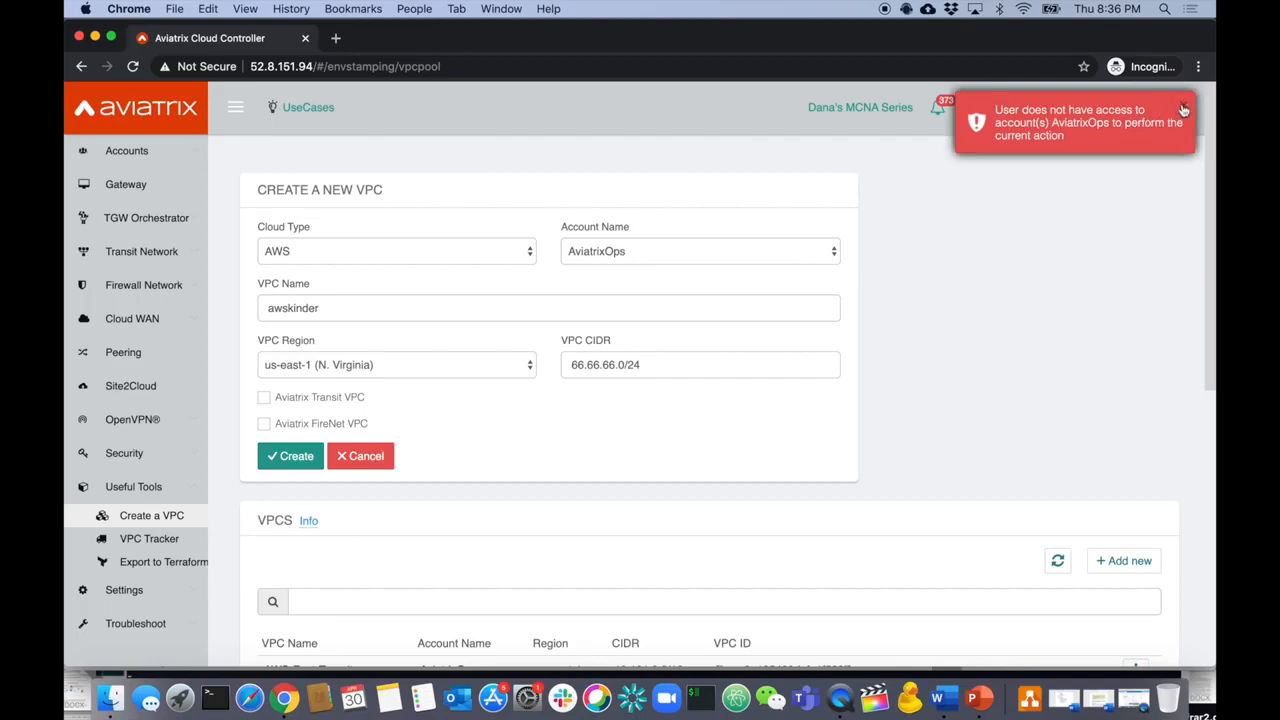
- Switch the cloud type to Gcloud and add subnet fasdad with CIDR 66.66.66.0/24
{"action": "left_click", "coordinate": [520, 250]}
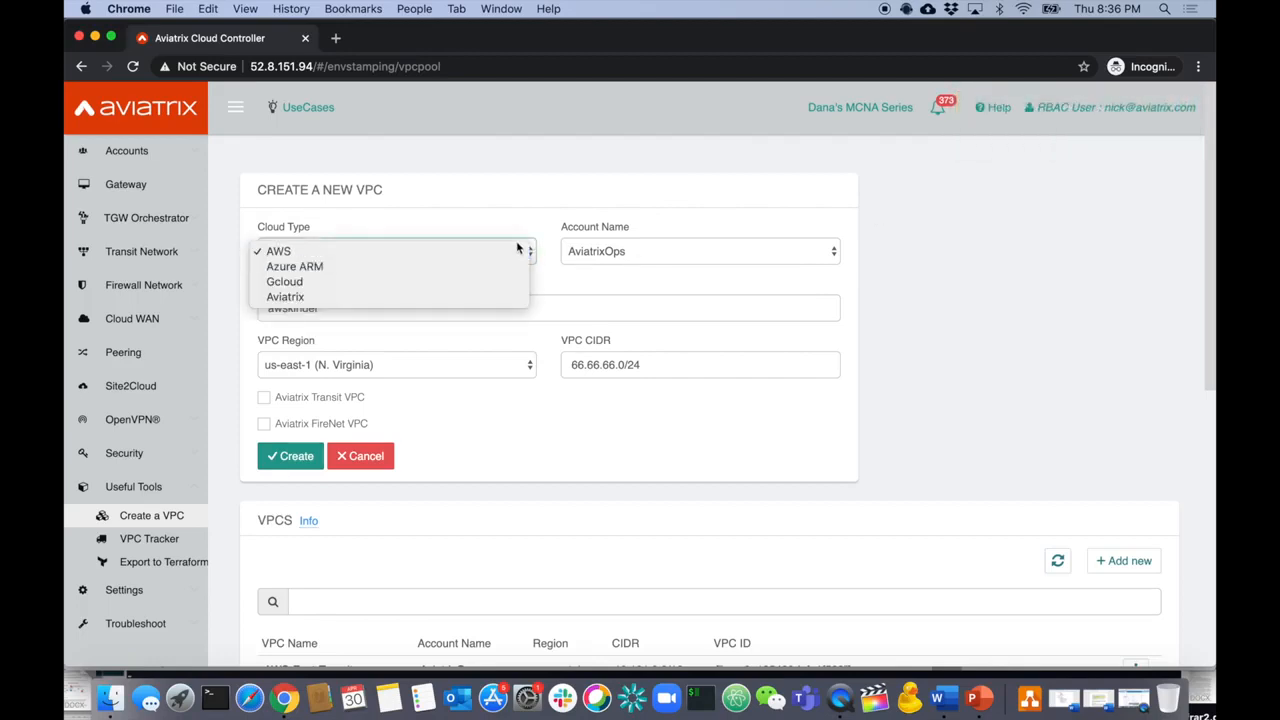
{"action": "left_click", "coordinate": [452, 281]}
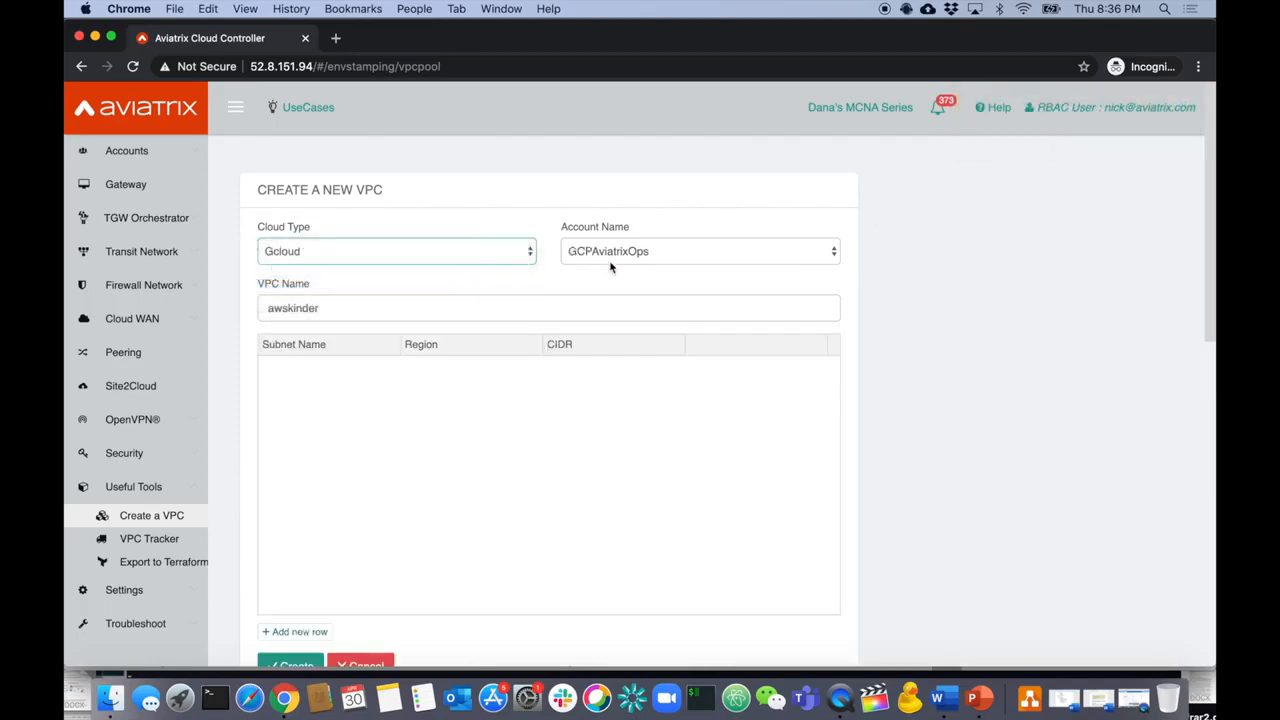
{"action": "left_click", "coordinate": [300, 631]}
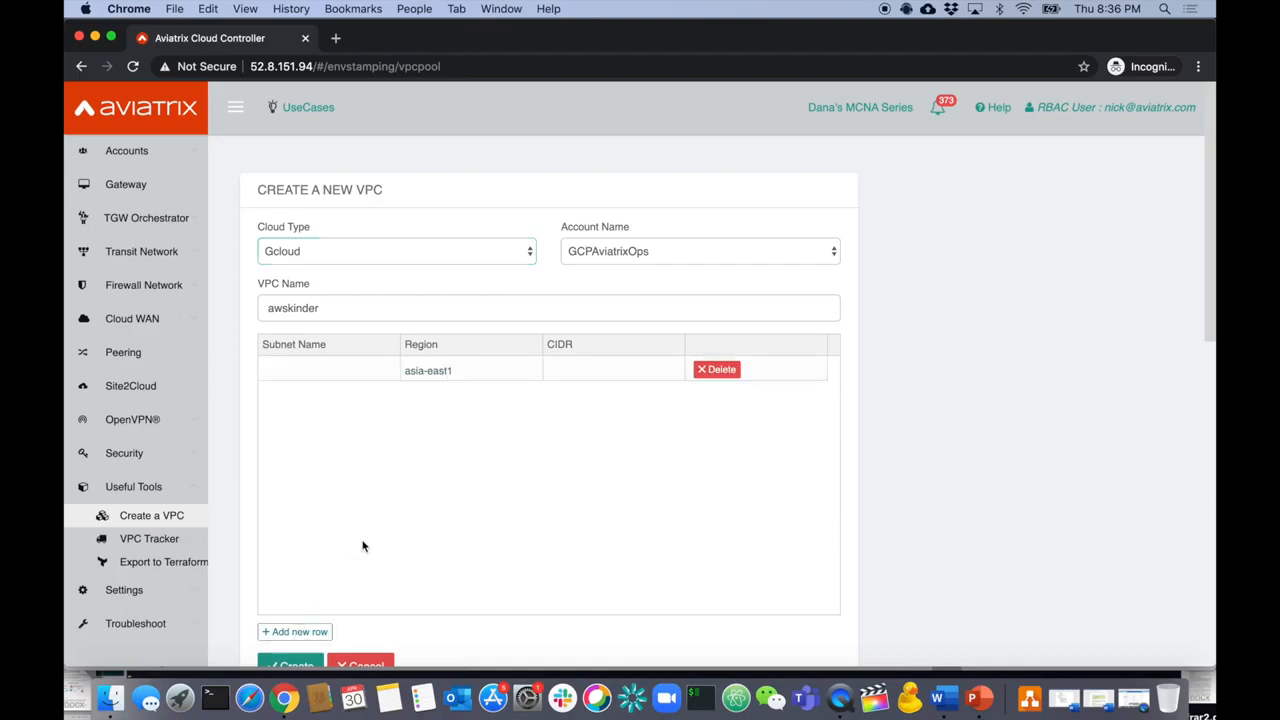
{"action": "left_click", "coordinate": [355, 367]}
{"action": "type", "text": "fasdad"}
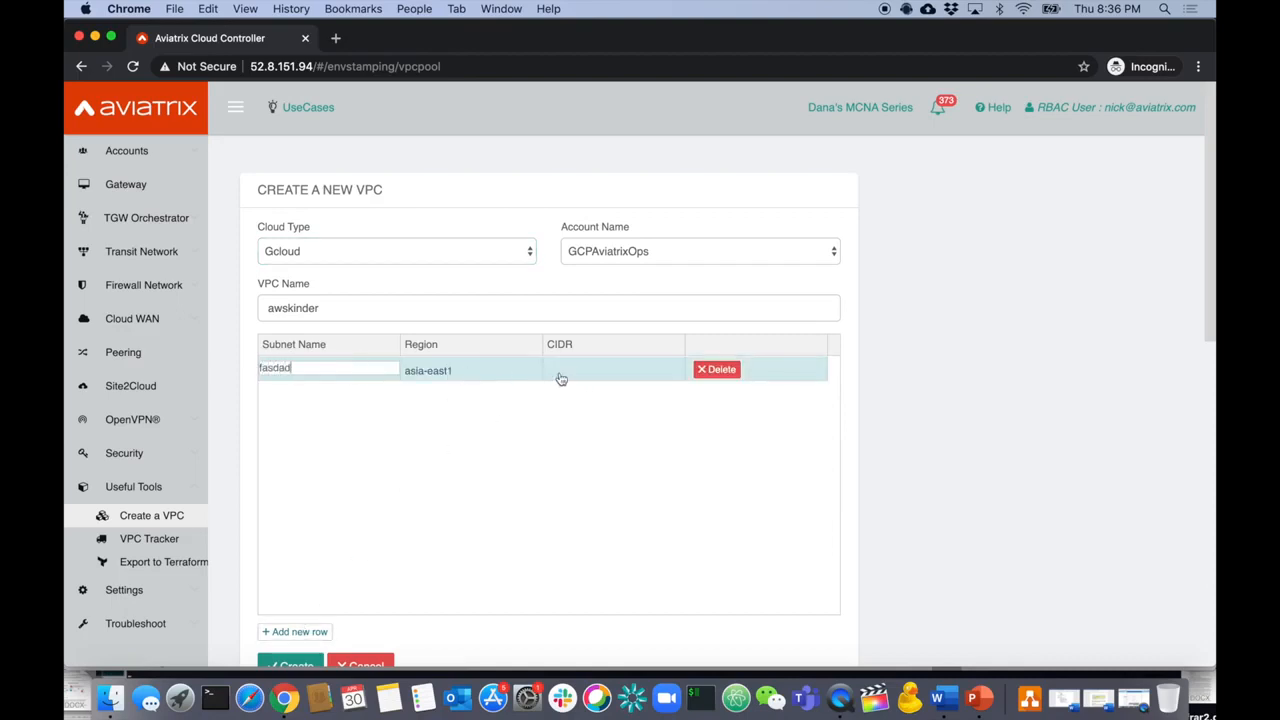
{"action": "left_click", "coordinate": [555, 369]}
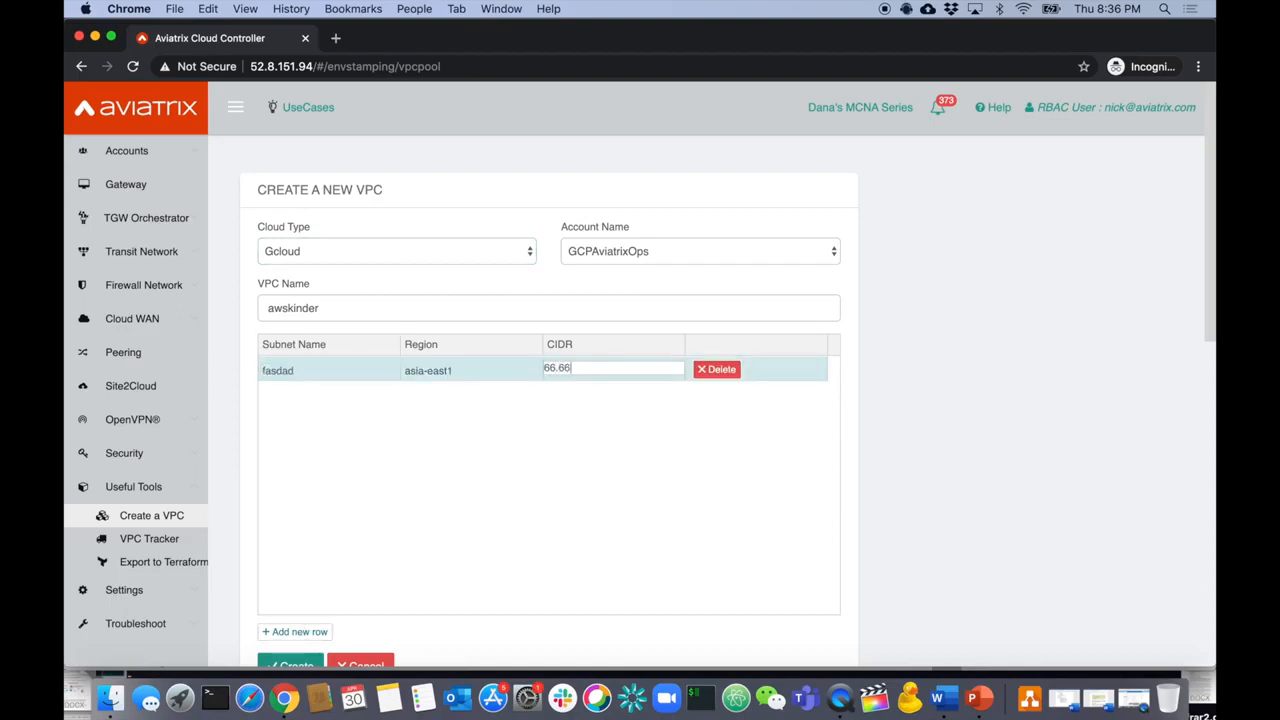
{"action": "left_click", "coordinate": [571, 443]}
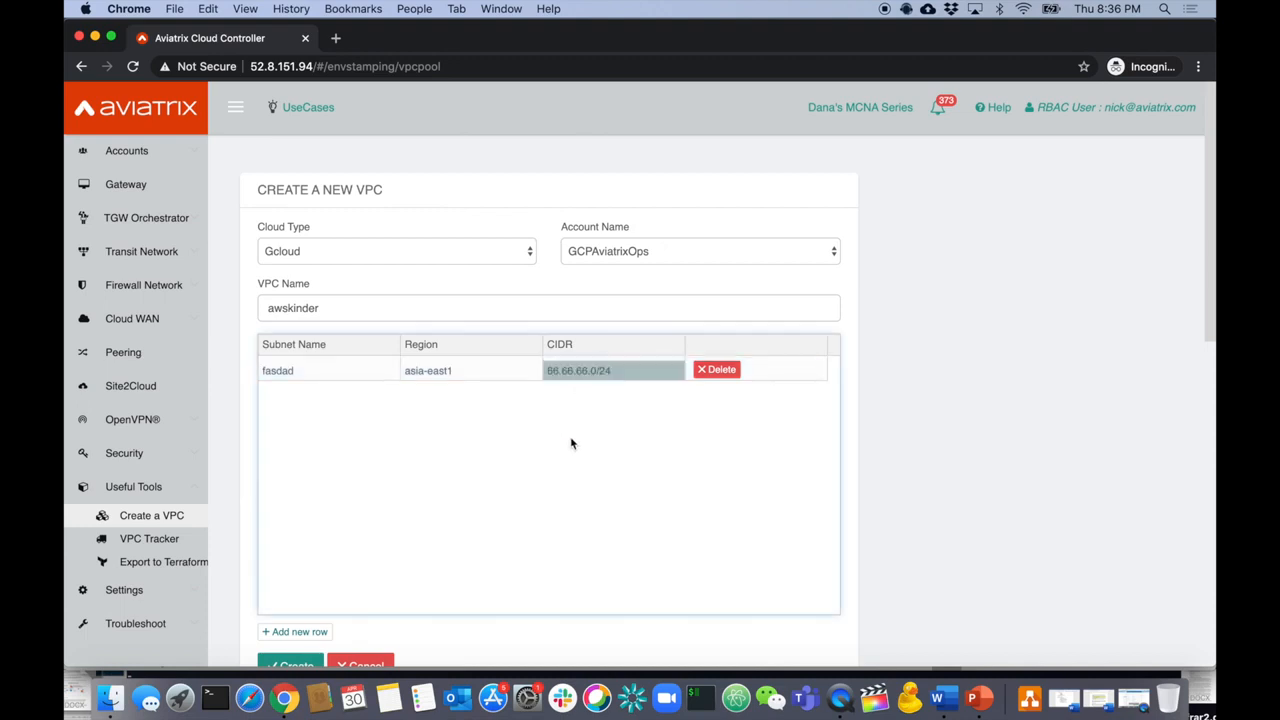
- Set the subnet region to us-central1, attempt creation, and dismiss the access error
{"action": "scroll", "coordinate": [330, 600], "scroll_direction": "down", "scroll_amount": 1}
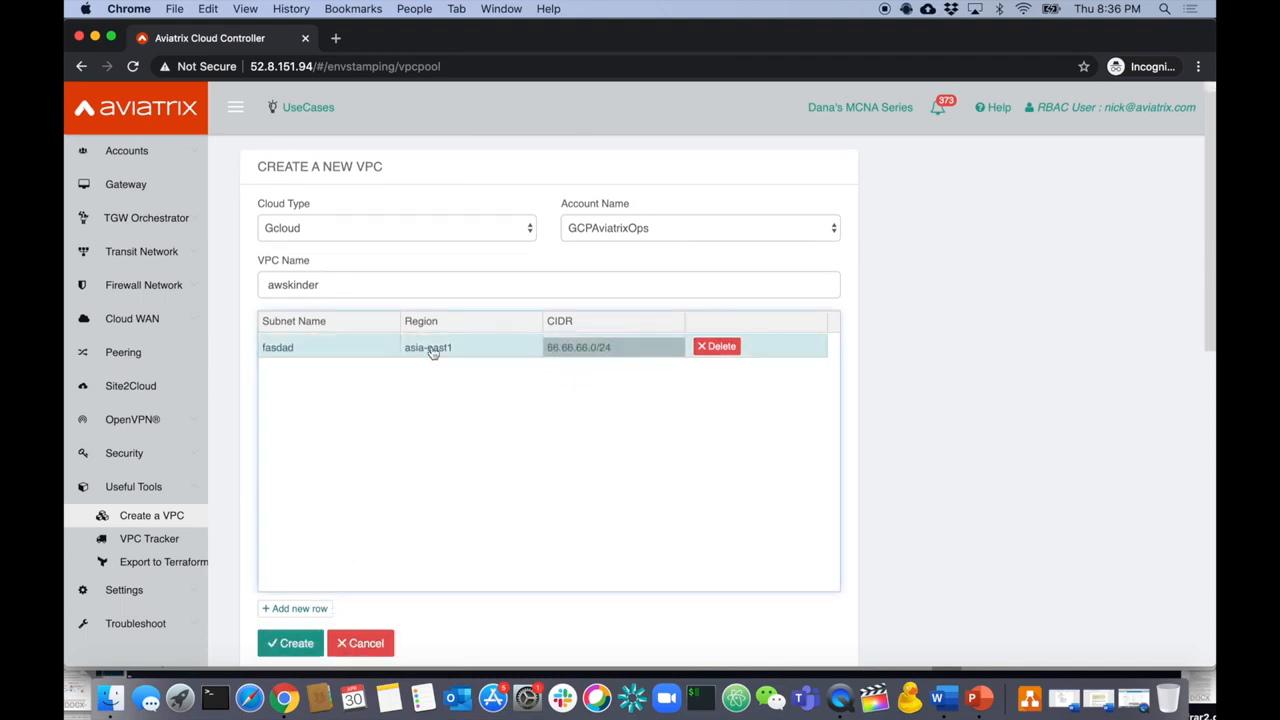
{"action": "left_click", "coordinate": [465, 348]}
{"action": "left_click", "coordinate": [469, 347]}
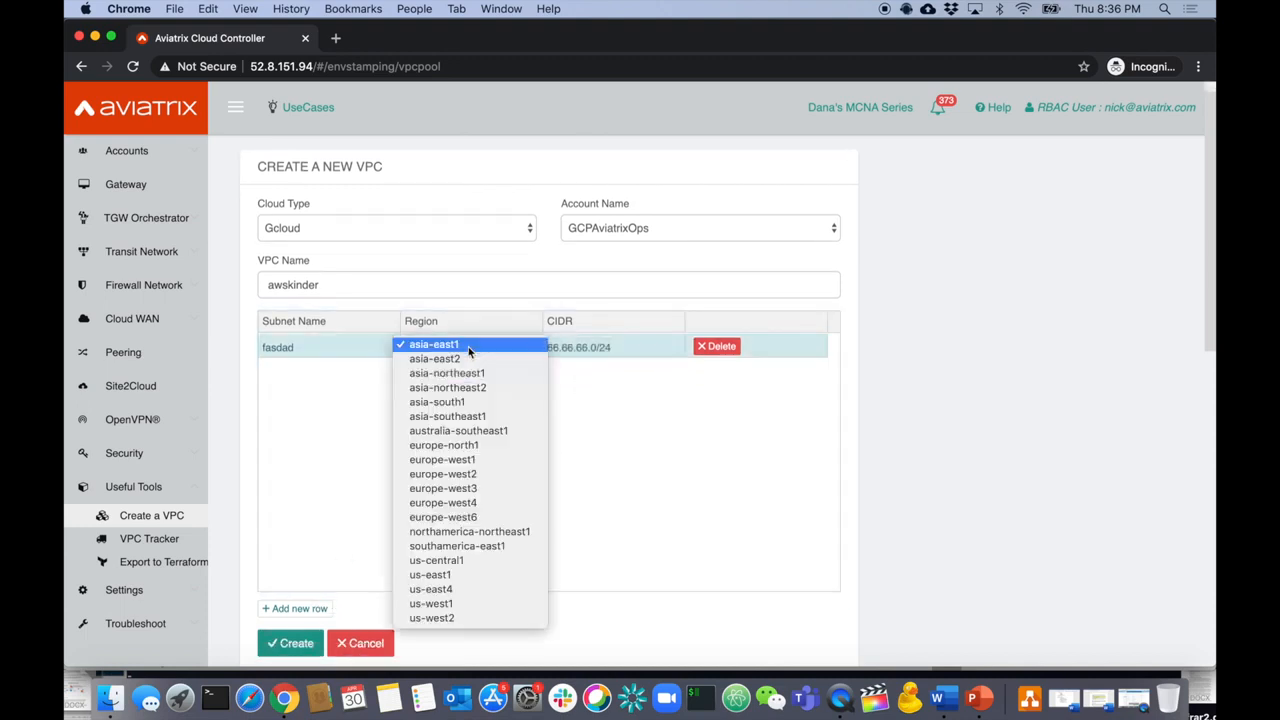
{"action": "left_click", "coordinate": [469, 568]}
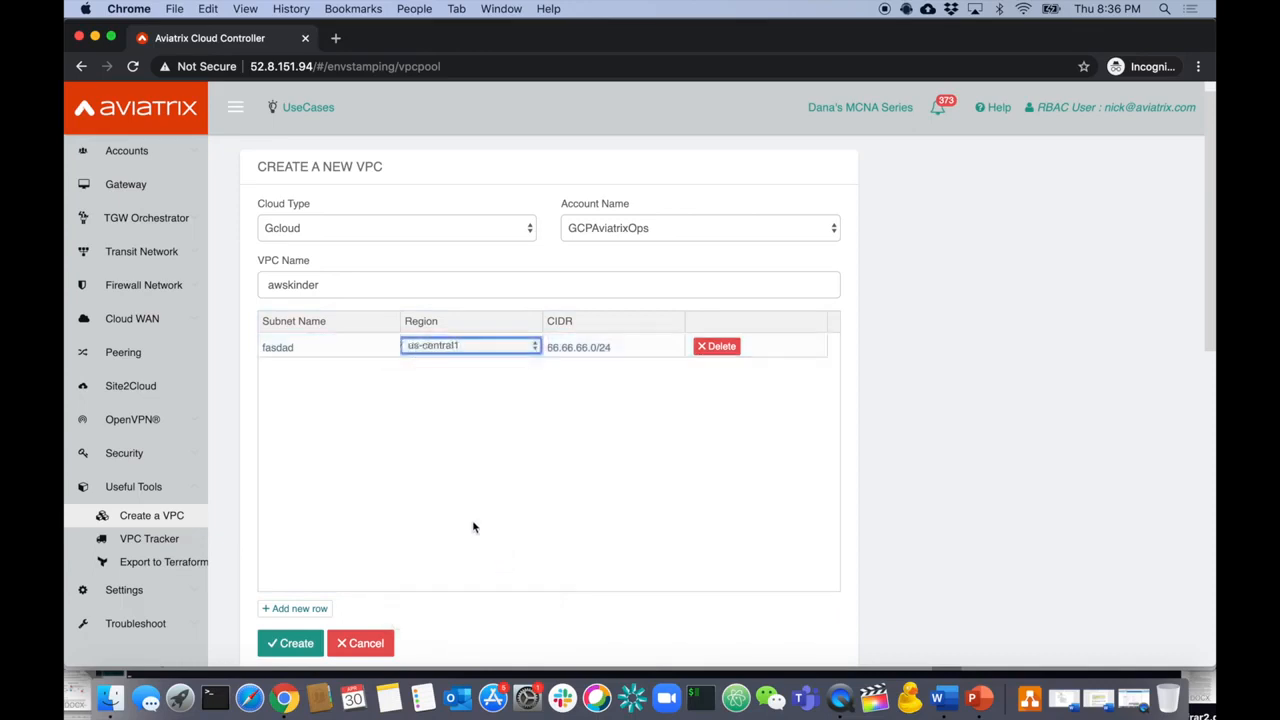
{"action": "left_click", "coordinate": [279, 647]}
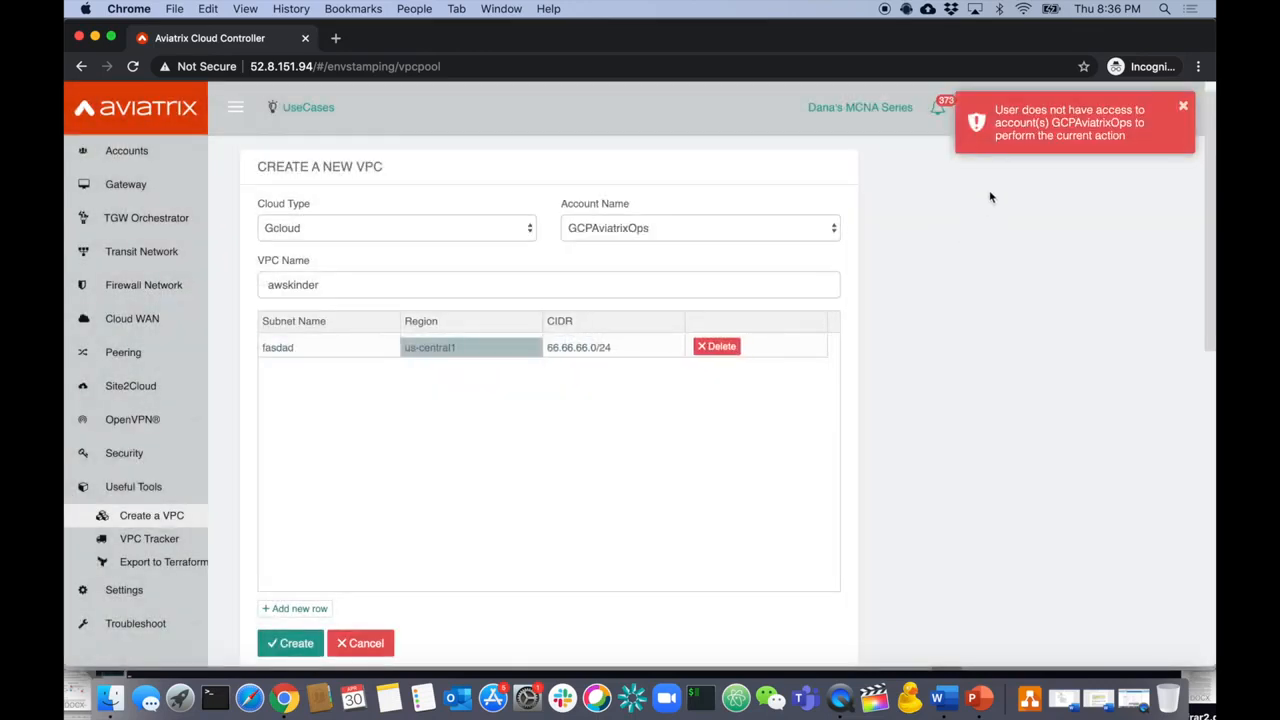
{"action": "left_click", "coordinate": [1185, 109]}
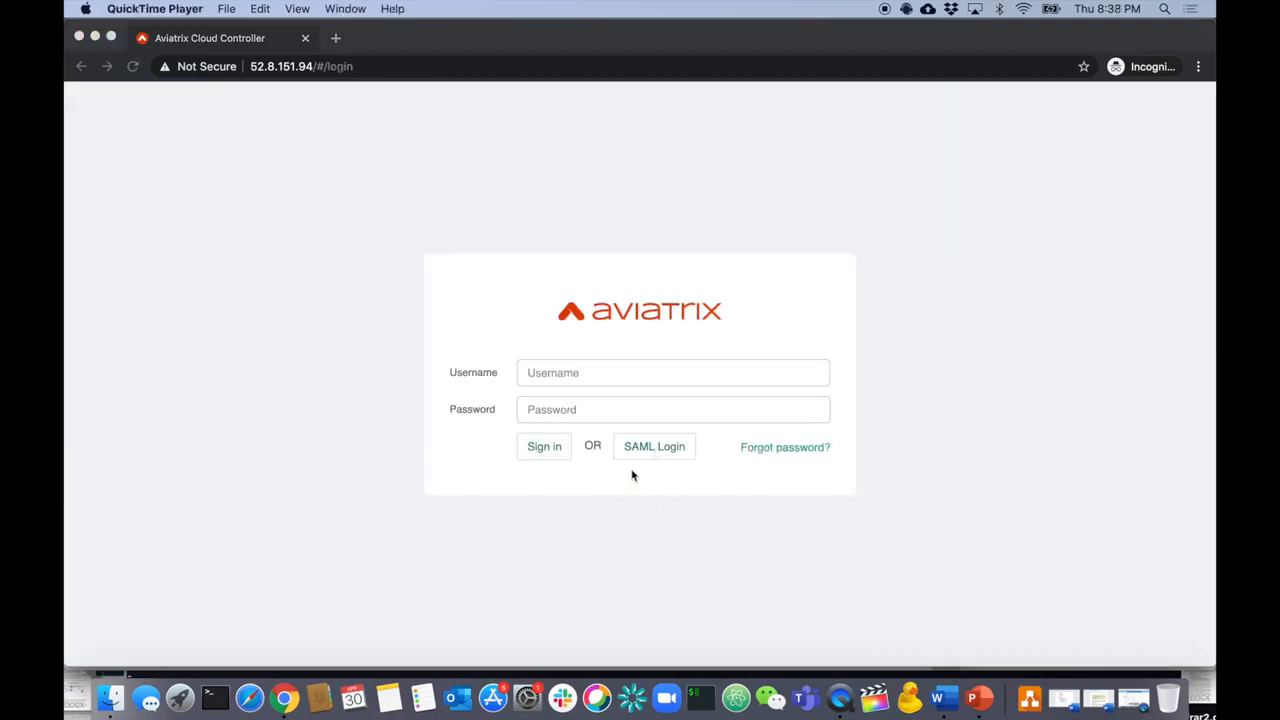
- Start the Okta SAML login, and highlight 'Useful Tools' in item 3 of the PowerPoint requirements
{"action": "left_click", "coordinate": [640, 465]}
{"action": "left_click", "coordinate": [658, 450]}
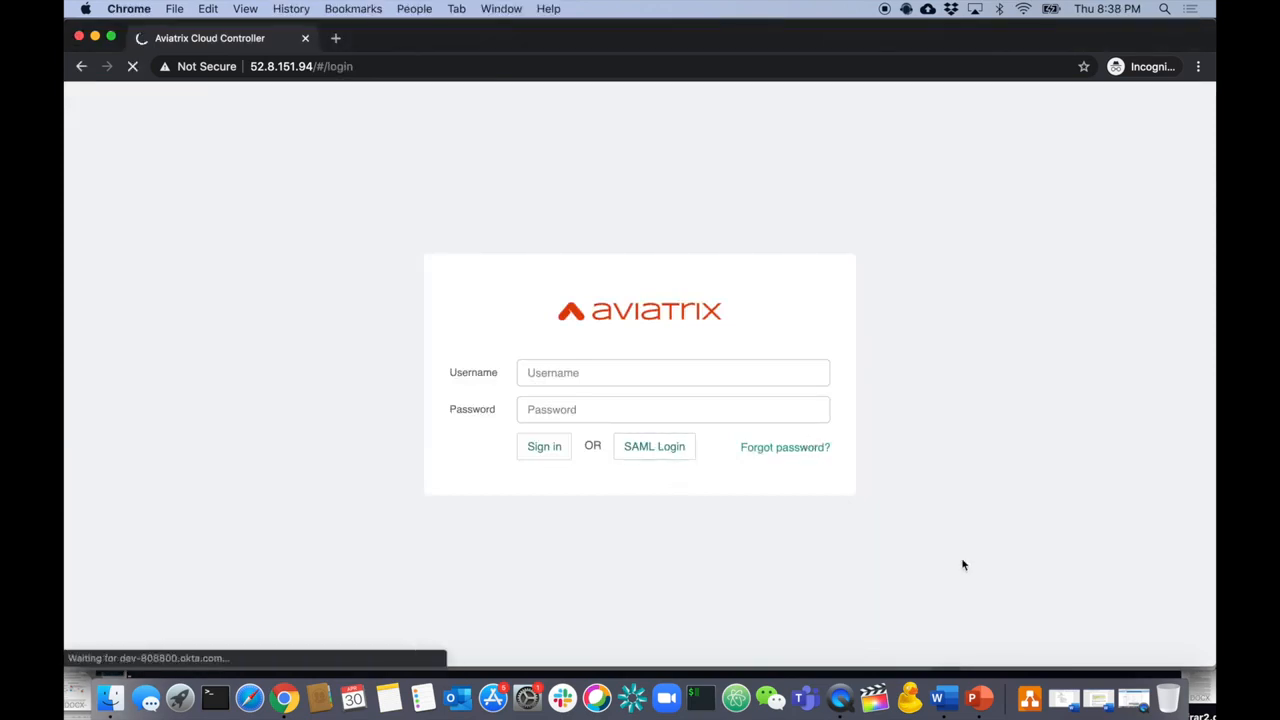
{"action": "left_click", "coordinate": [979, 697]}
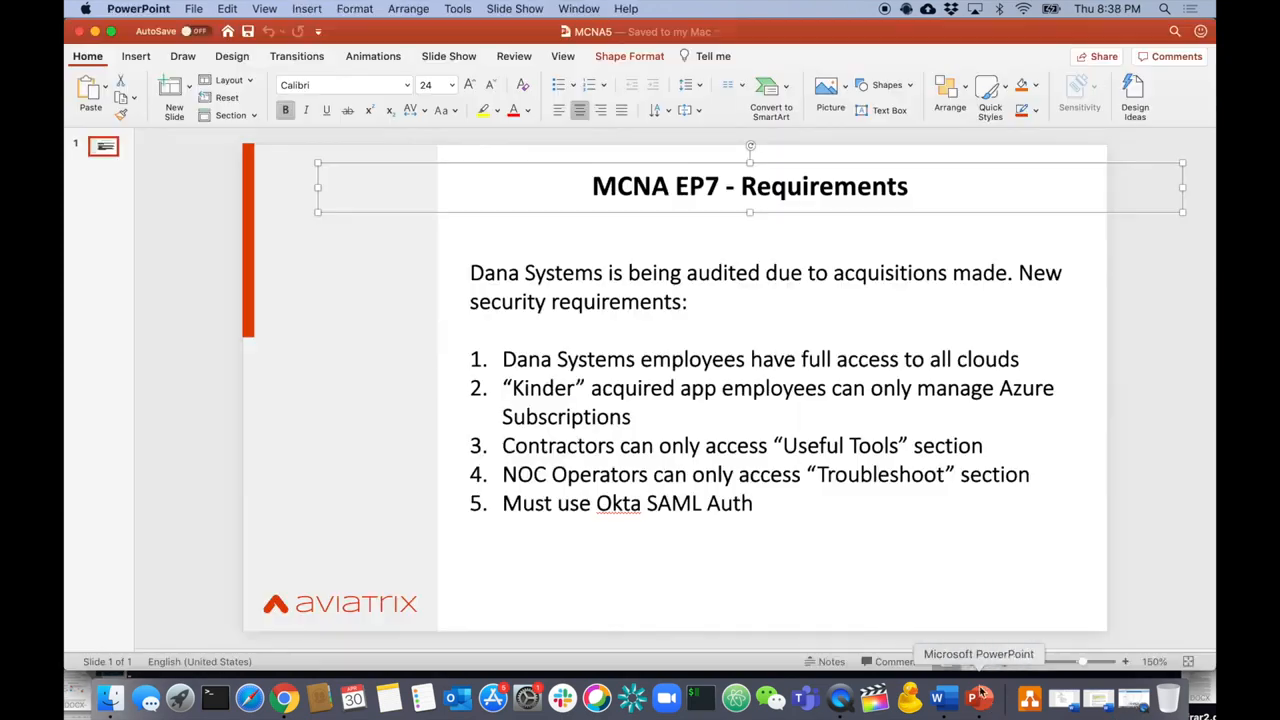
{"action": "left_click", "coordinate": [893, 441]}
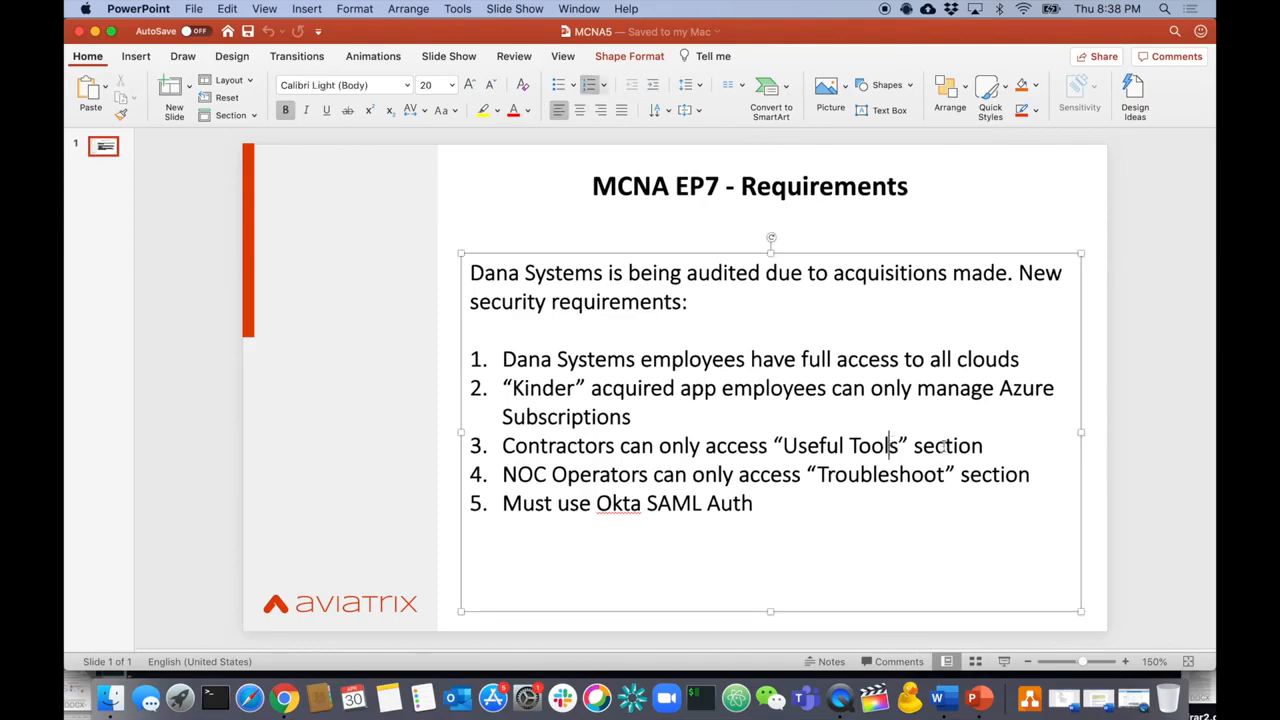
{"action": "left_click_drag", "start_coordinate": [983, 446], "coordinate": [820, 447]}
{"action": "key", "text": "super+Tab"}
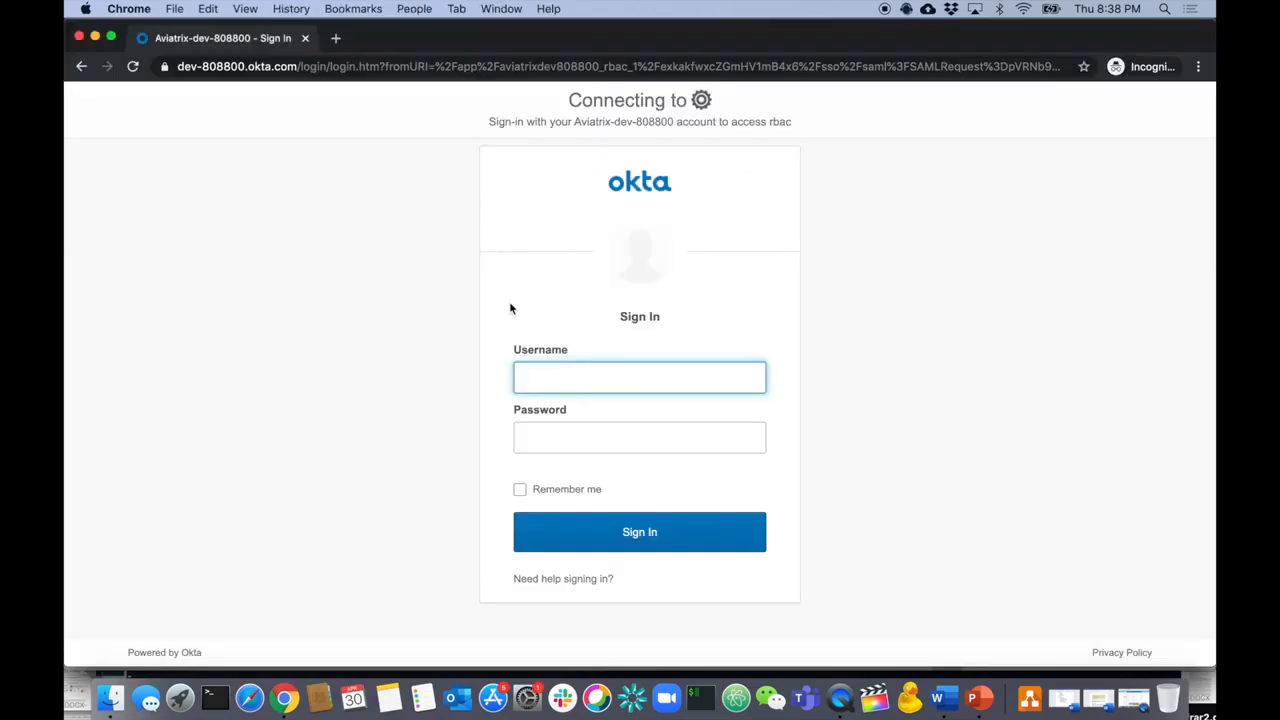
- Sign in to Okta with the contractor user's e-mail address and password
{"action": "left_click", "coordinate": [551, 380]}
{"action": "key", "text": "Tab"}
{"action": "type", "text": "••••••••••"}
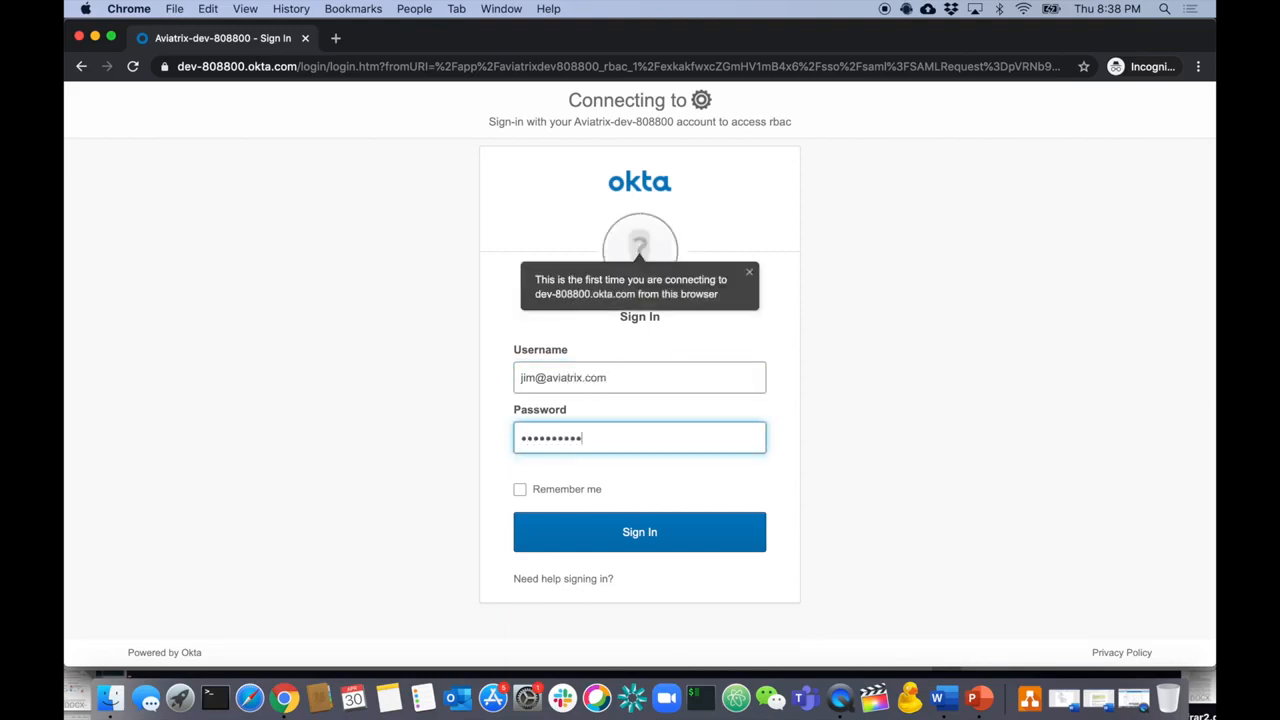
{"action": "type", "text": "•"}
{"action": "key", "text": "Return"}
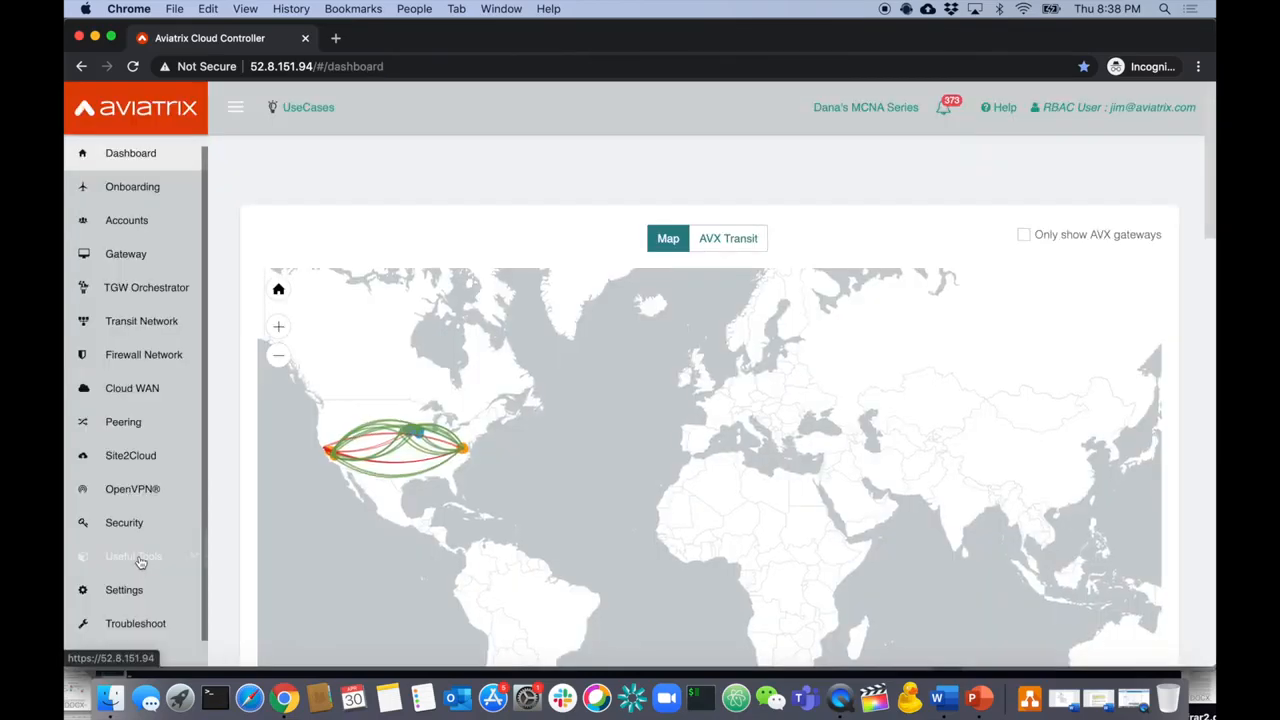
- Create a test VPC jimsvpc with CIDR 44.44.44.0/24 under Useful Tools > Create a VPC
{"action": "left_click", "coordinate": [138, 560]}
{"action": "scroll", "coordinate": [173, 541], "scroll_direction": "down", "scroll_amount": 2}
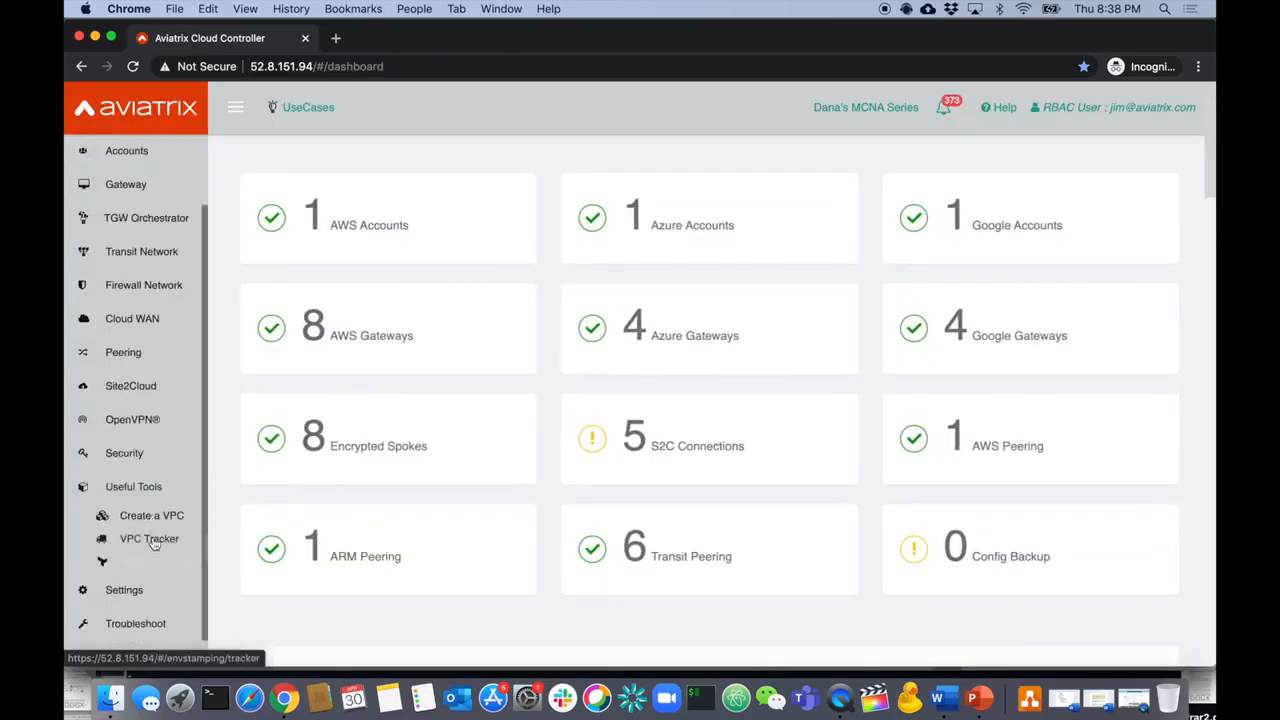
{"action": "left_click", "coordinate": [150, 515]}
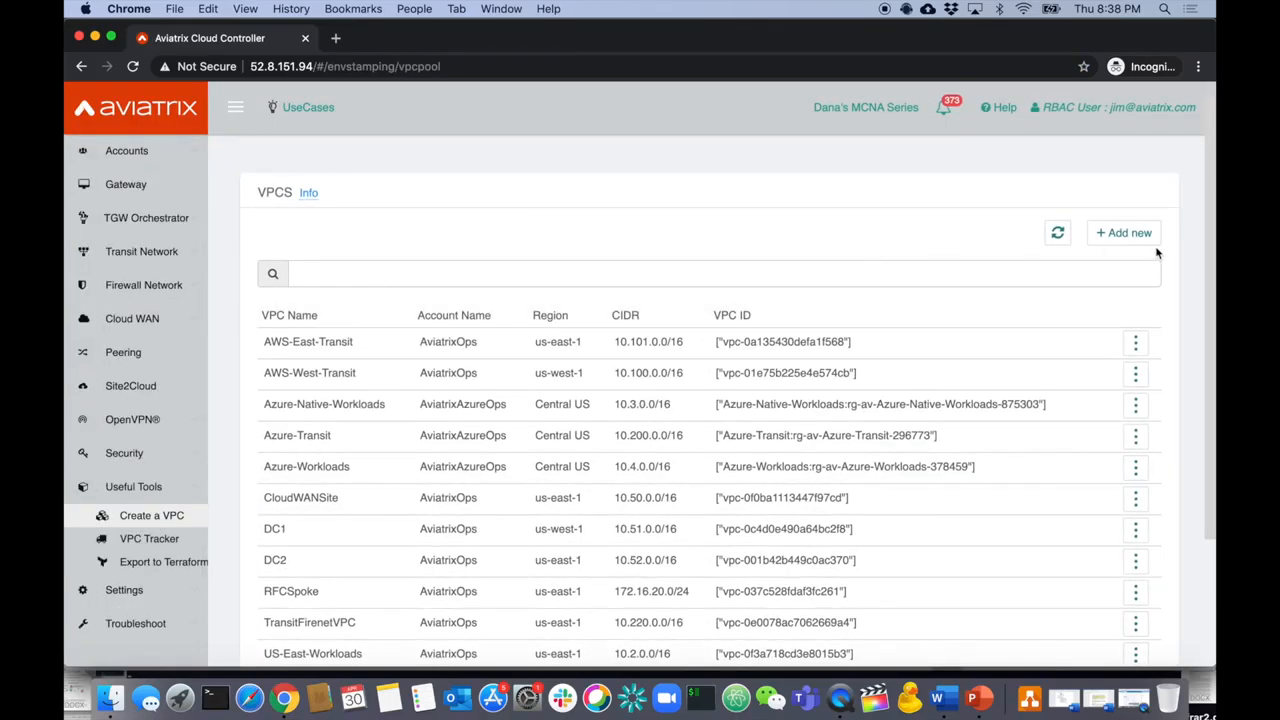
{"action": "left_click", "coordinate": [1130, 232]}
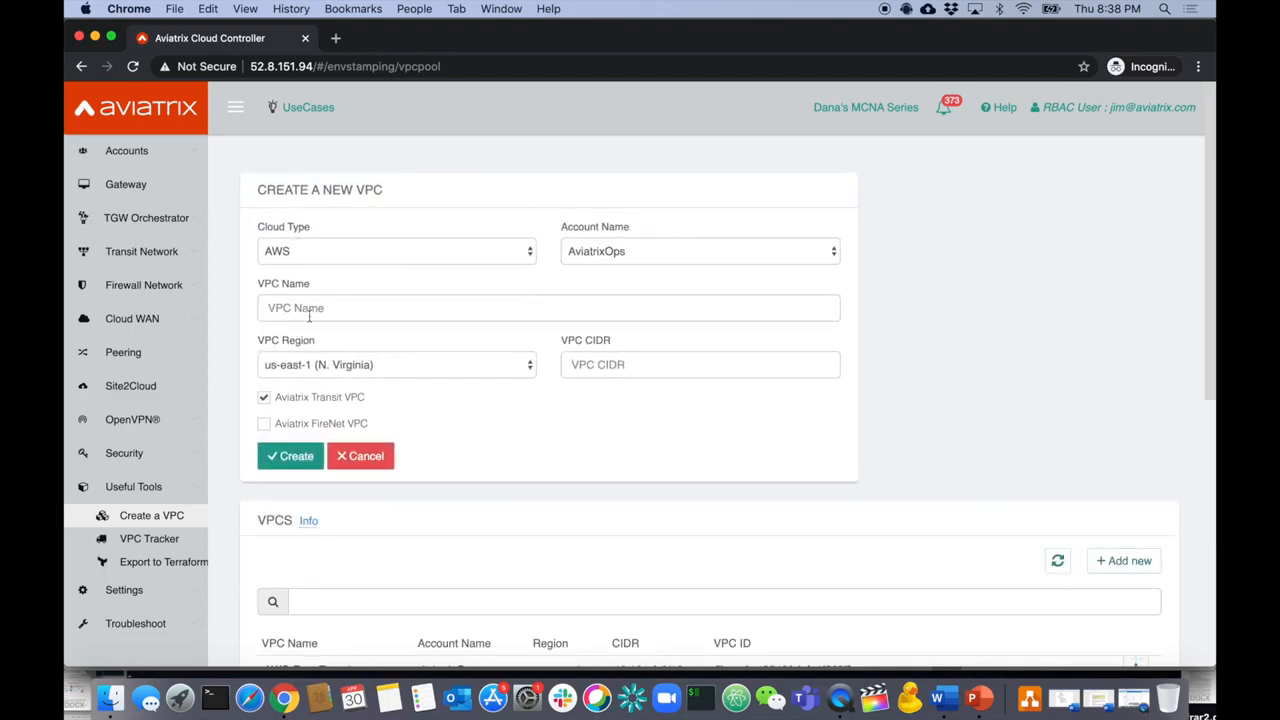
{"action": "left_click", "coordinate": [323, 307]}
{"action": "type", "text": "jimsvpc"}
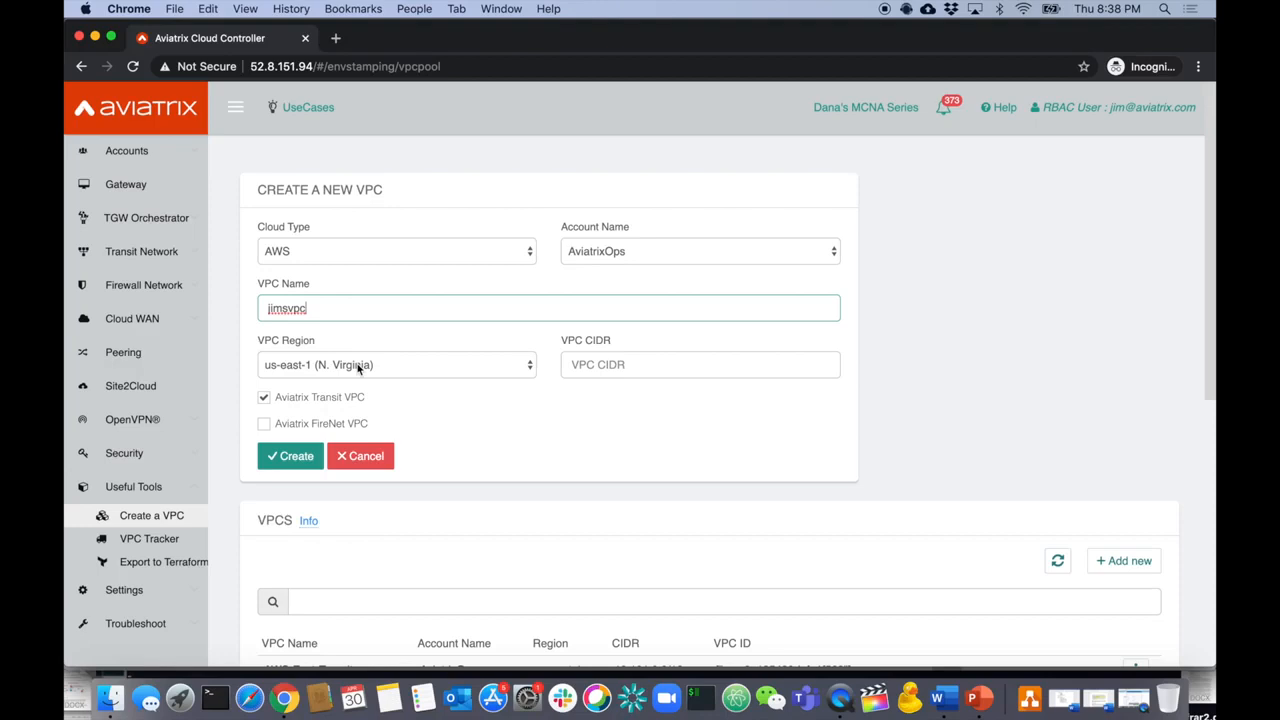
{"action": "left_click", "coordinate": [604, 362]}
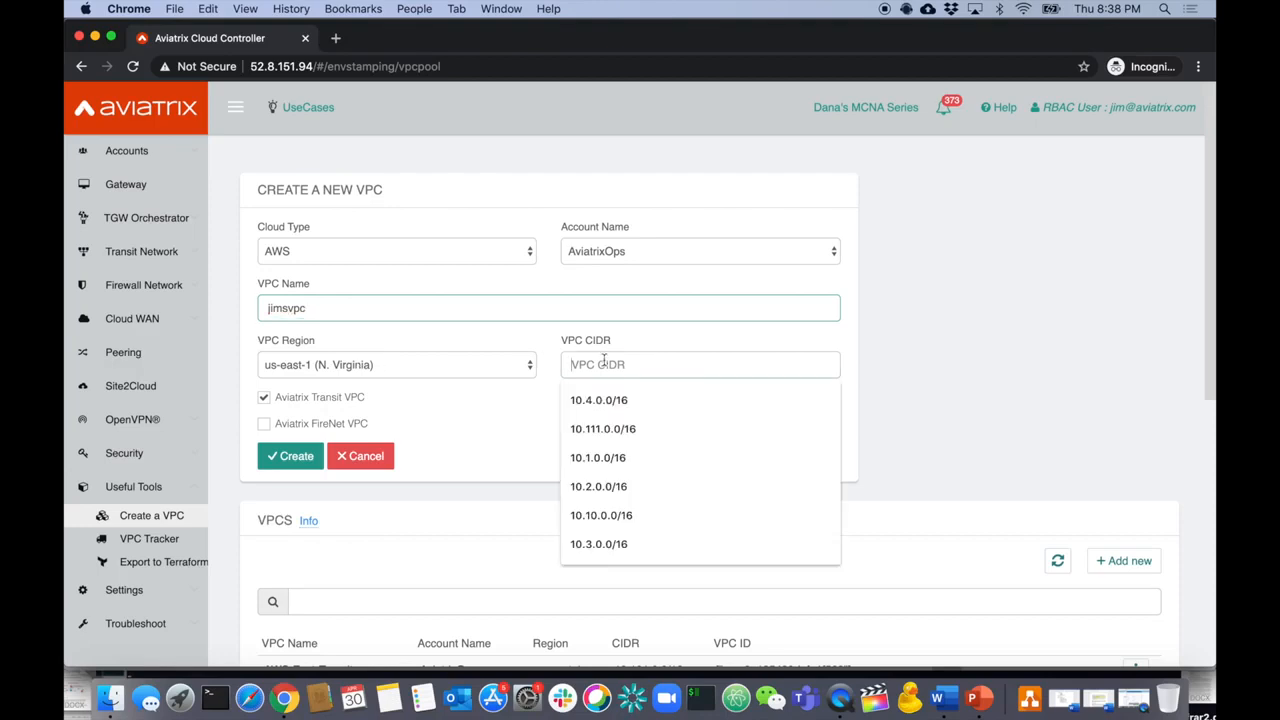
{"action": "type", "text": "44.44.44.0/24"}
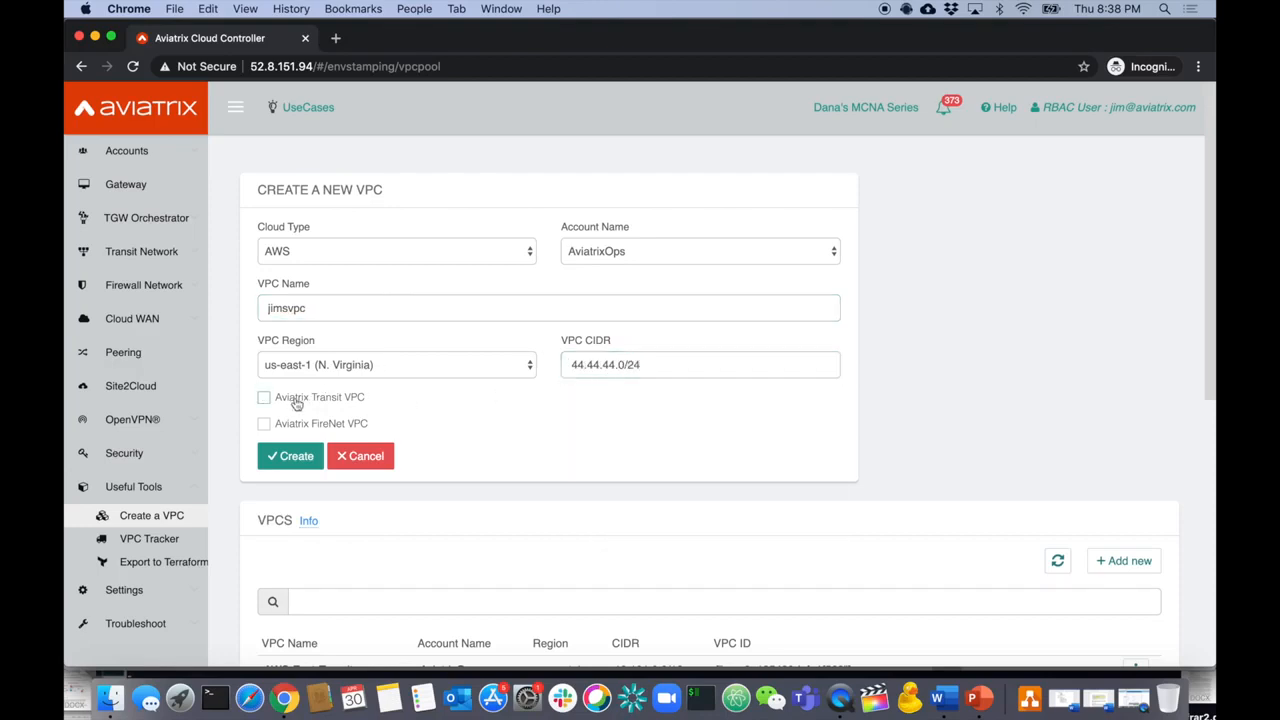
{"action": "left_click", "coordinate": [277, 460]}
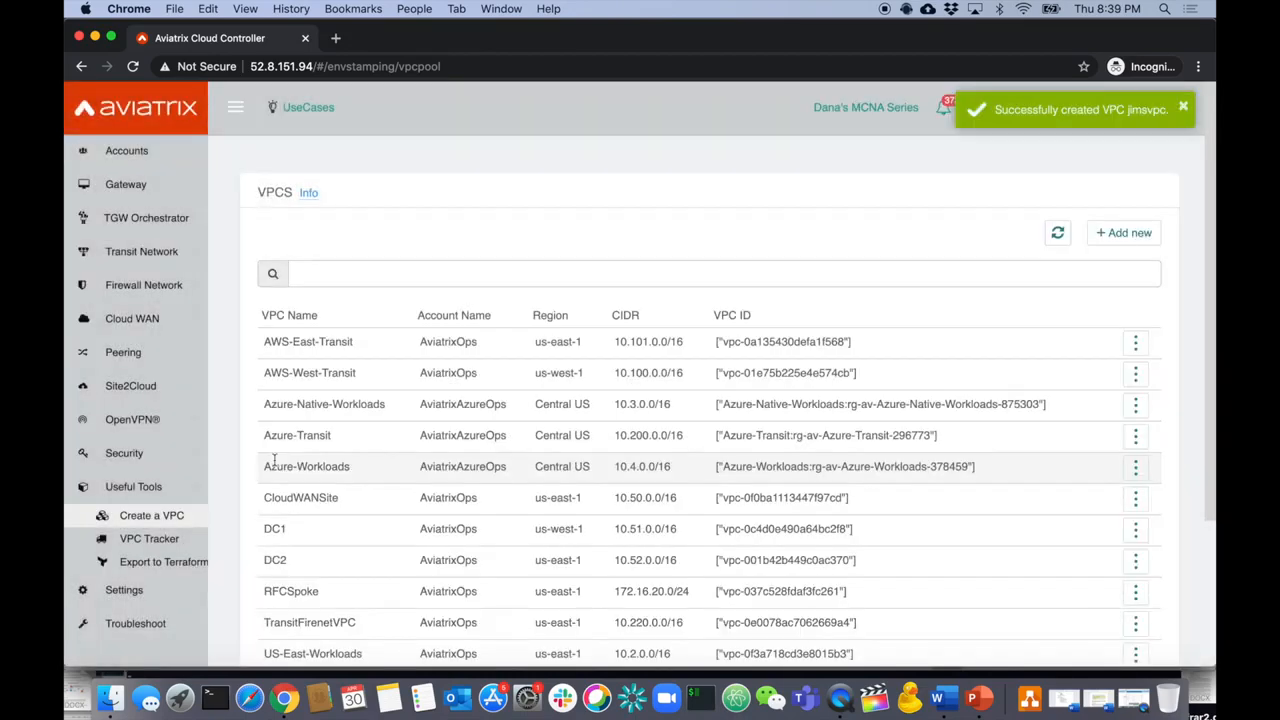
- Delete the jimsvpc pool and open the Export to Terraform page
{"action": "scroll", "coordinate": [277, 466], "scroll_direction": "down", "scroll_amount": 5}
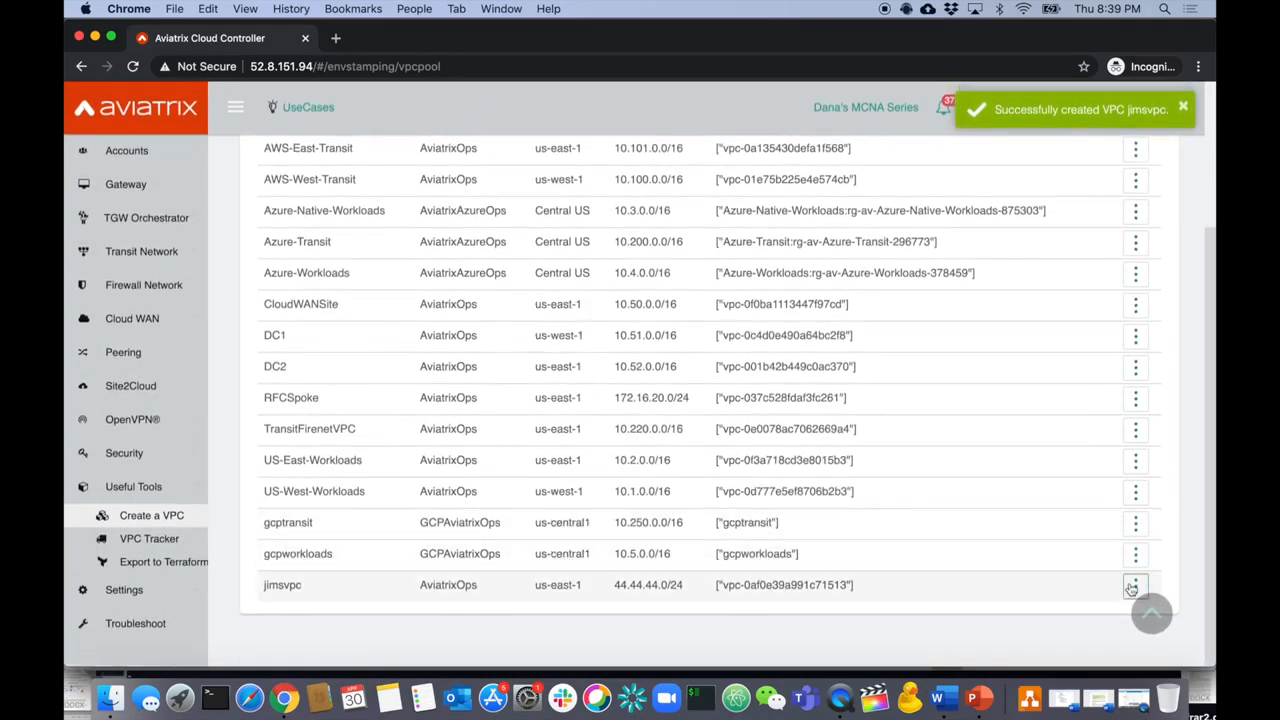
{"action": "left_click", "coordinate": [1135, 585]}
{"action": "left_click", "coordinate": [1051, 650]}
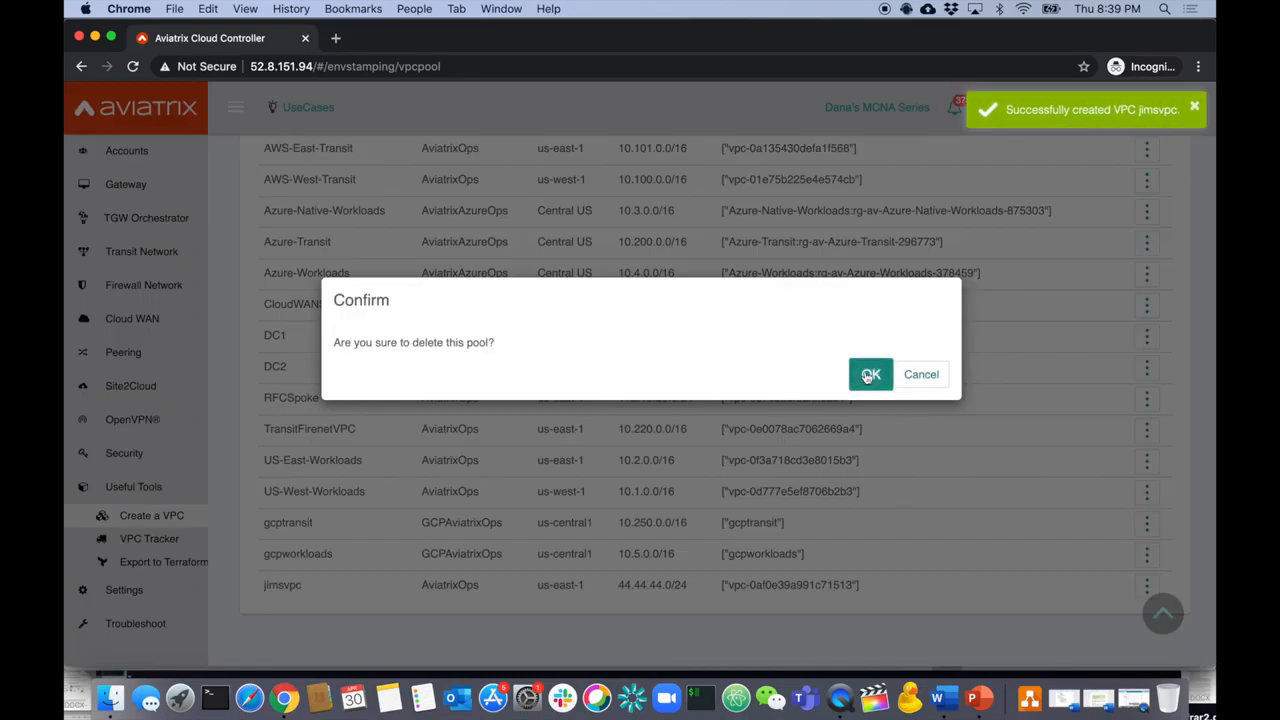
{"action": "left_click", "coordinate": [868, 374]}
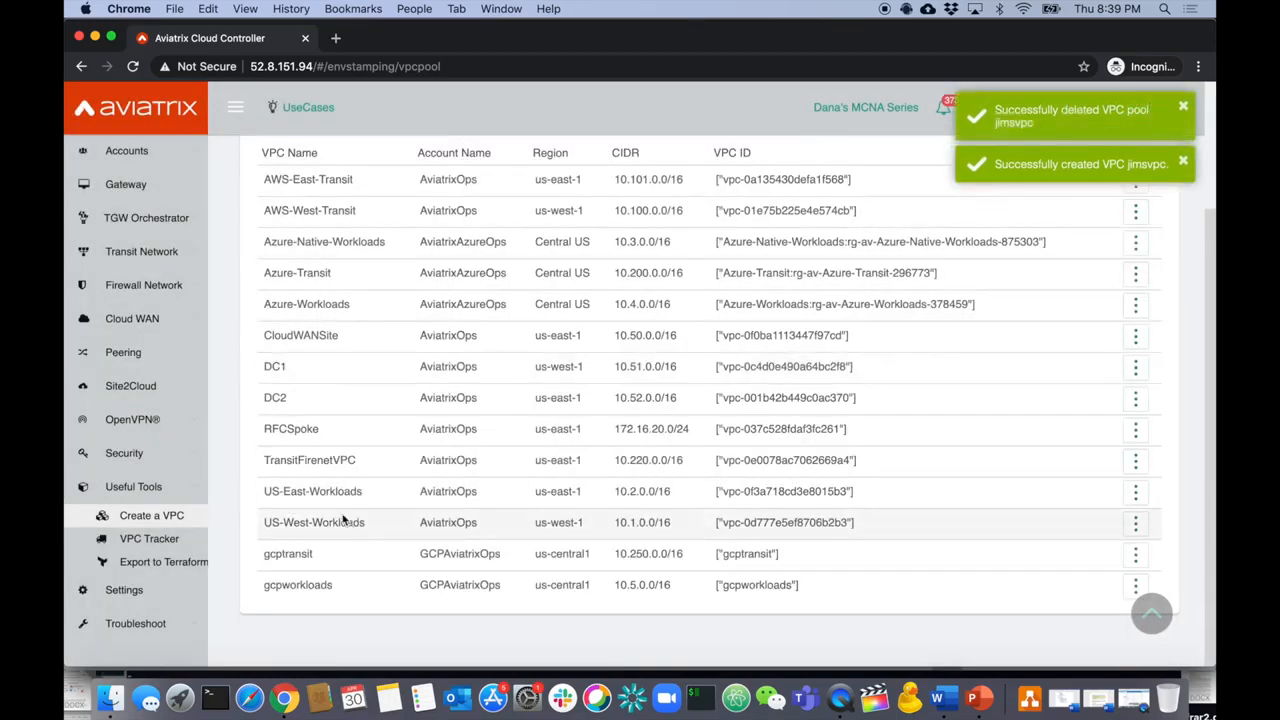
{"action": "left_click", "coordinate": [166, 561]}
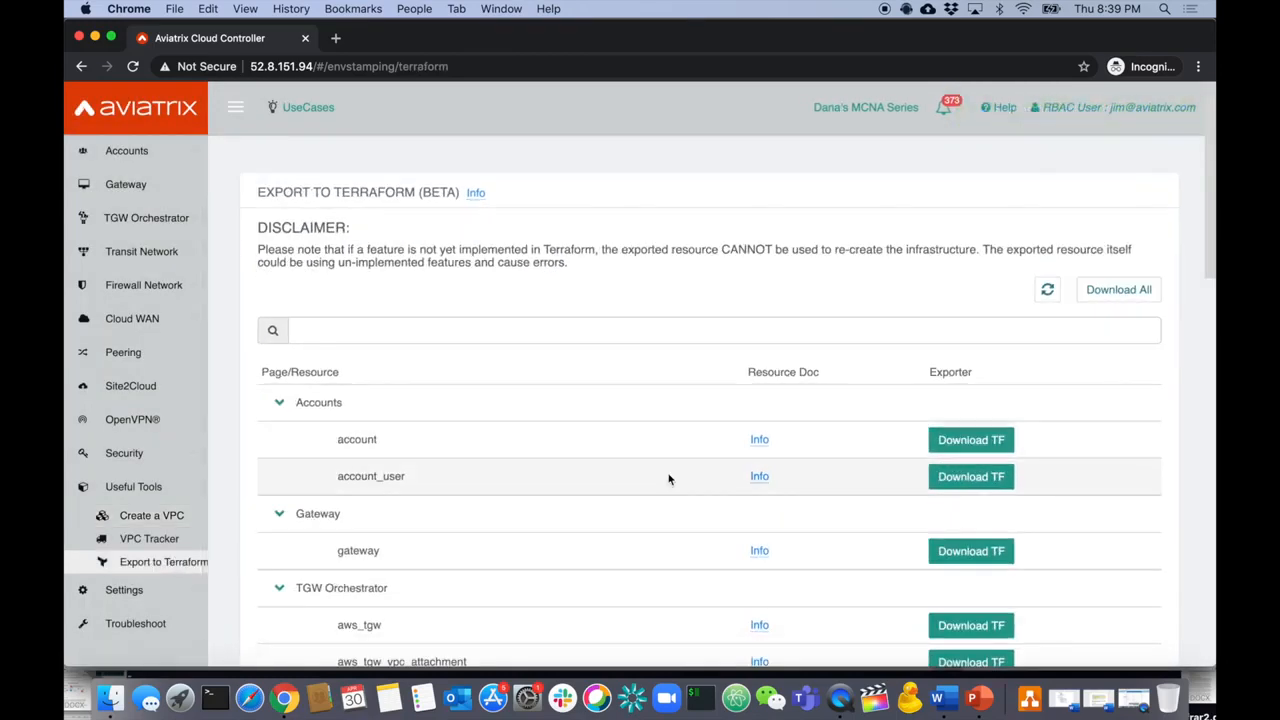
- Download the account resource's Terraform export as account.zip, open it, and collapse Useful Tools
{"action": "left_click", "coordinate": [984, 447]}
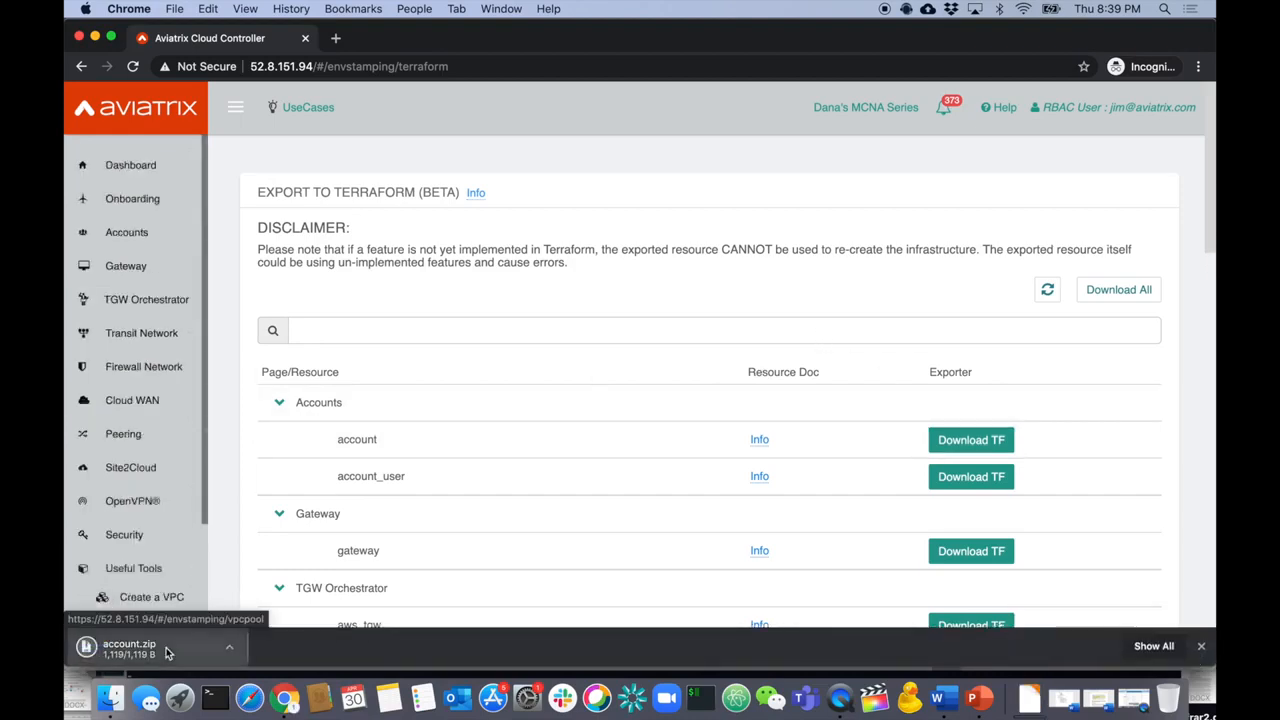
{"action": "left_click", "coordinate": [100, 652]}
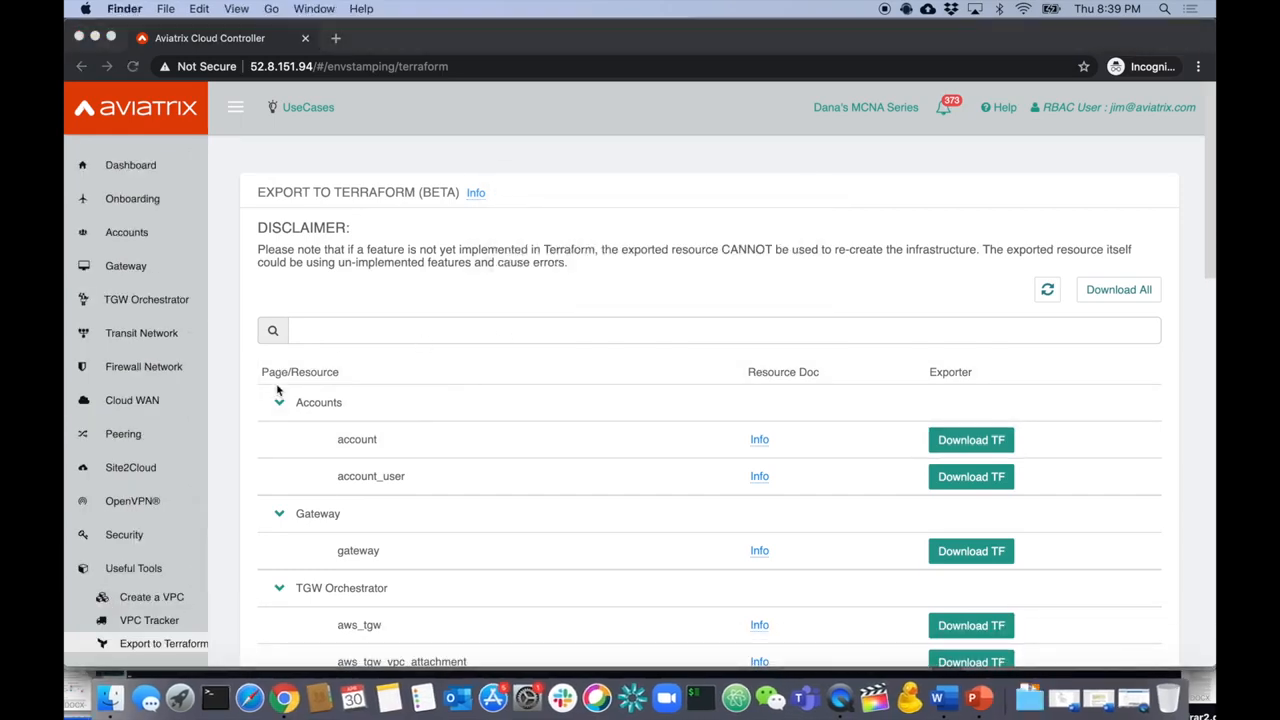
{"action": "left_click", "coordinate": [124, 569]}
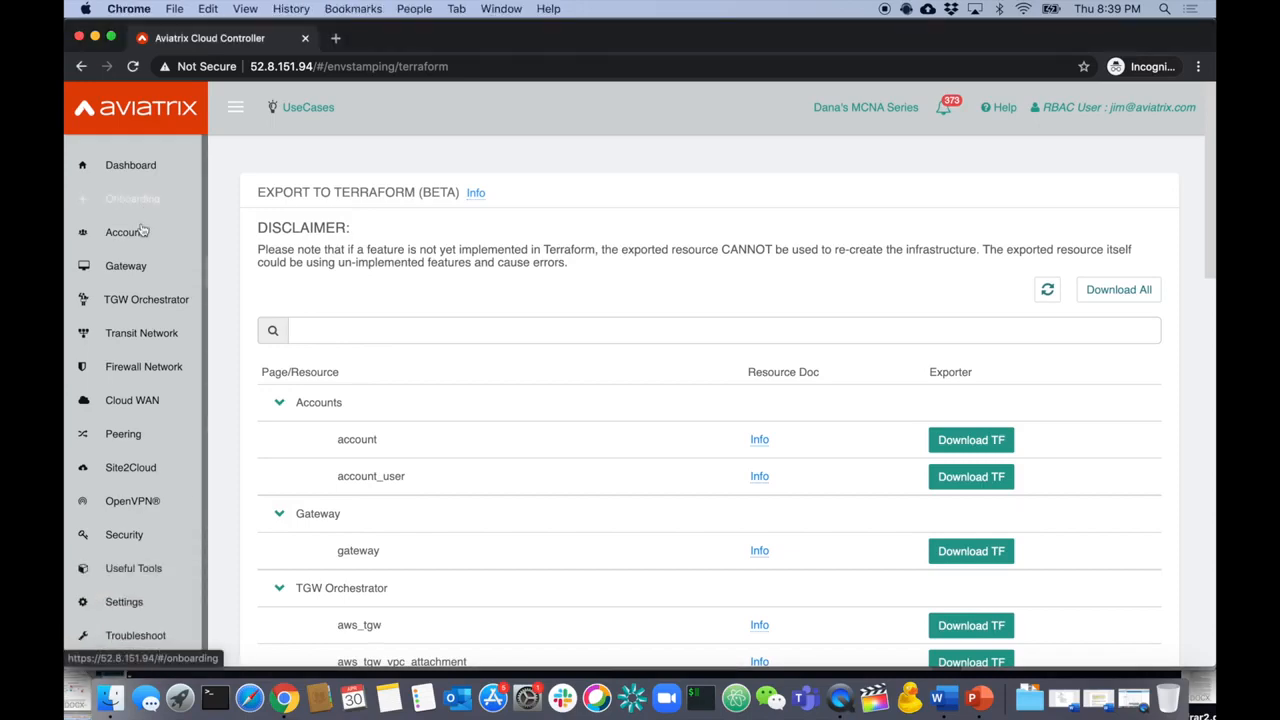
- Try creating gateway jimsgateway in us-east-1, TransitFirenetVPC, subnet 10.220.0.16/28, with VPN access off
{"action": "left_click", "coordinate": [135, 275]}
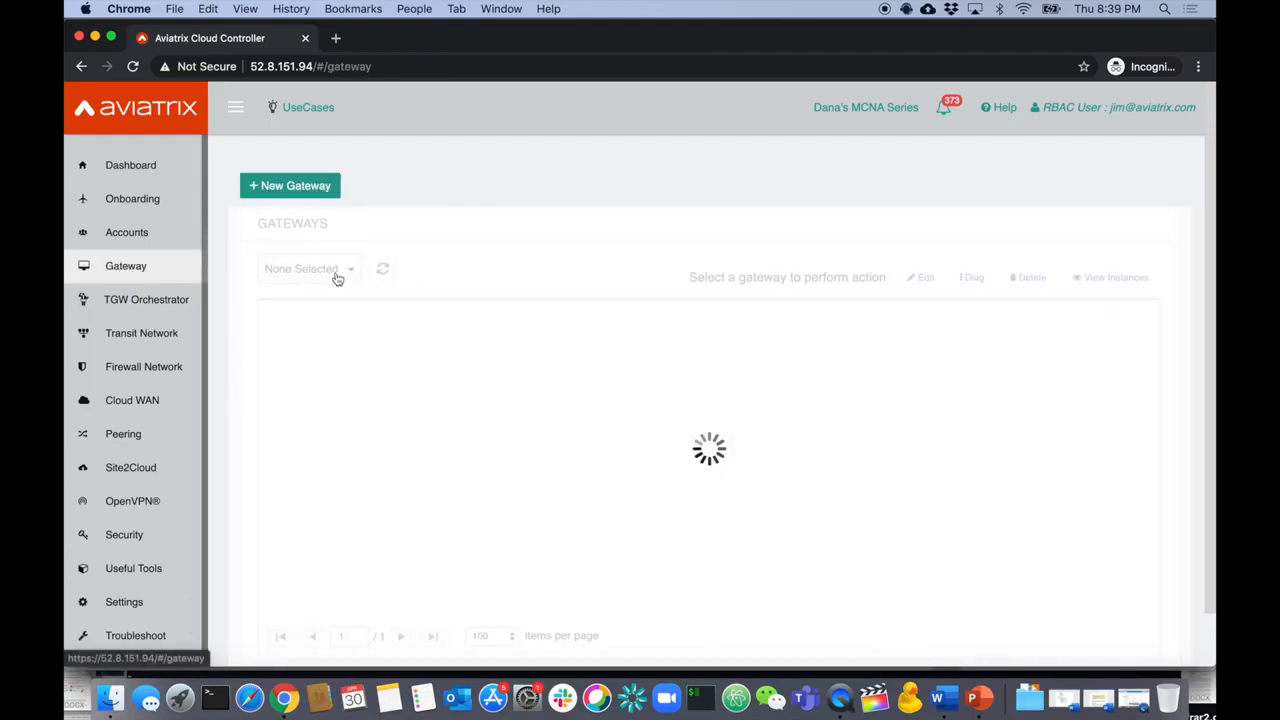
{"action": "left_click", "coordinate": [311, 192]}
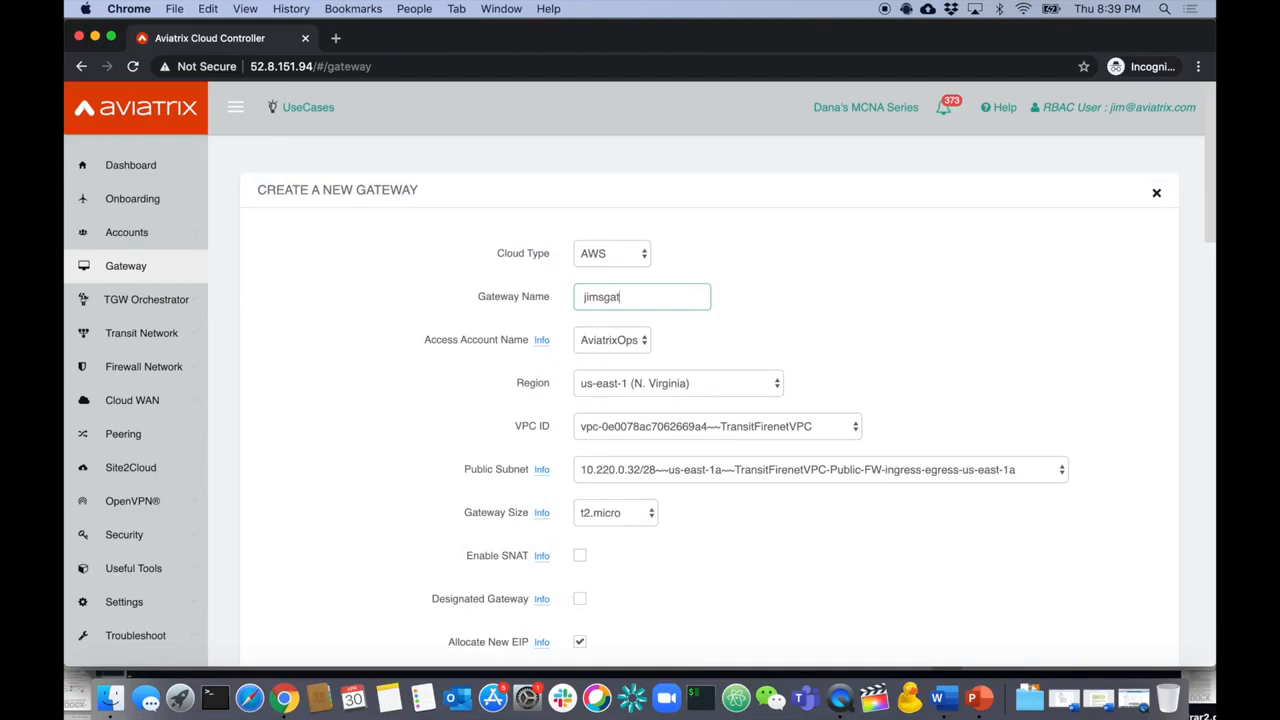
{"action": "left_click", "coordinate": [718, 394]}
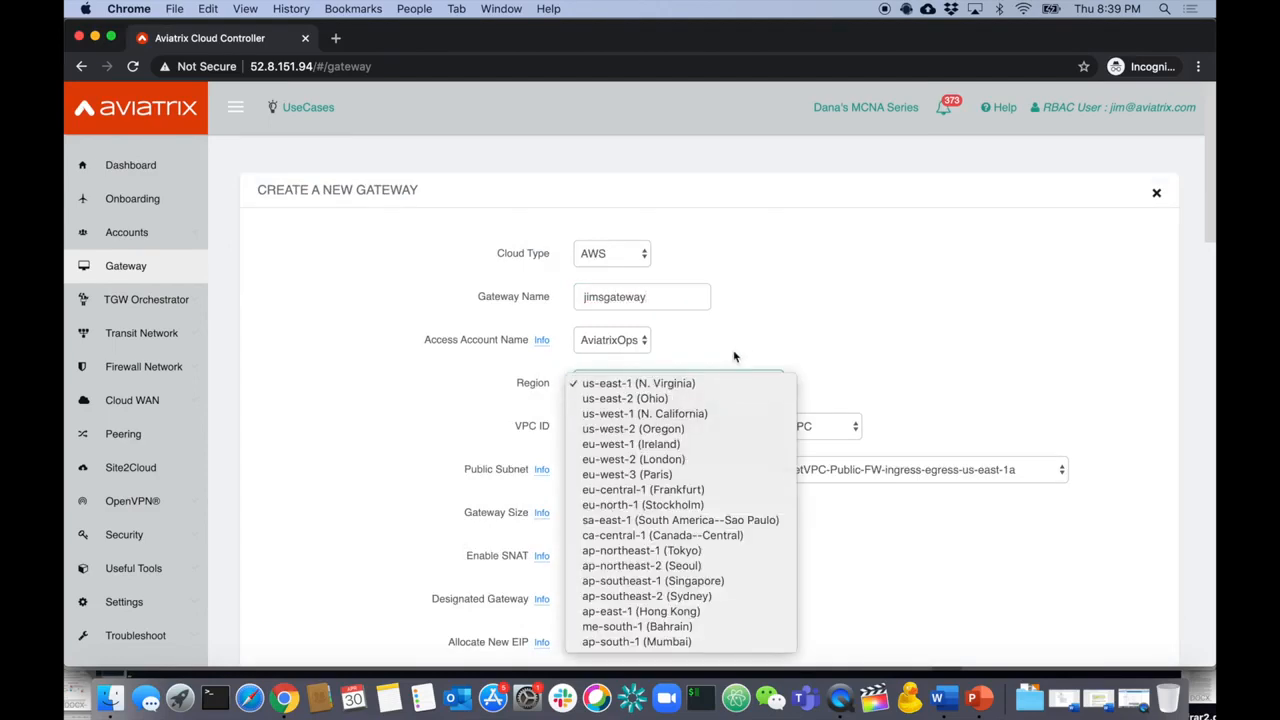
{"action": "left_click", "coordinate": [735, 356]}
{"action": "left_click", "coordinate": [785, 430]}
{"action": "left_click", "coordinate": [806, 428]}
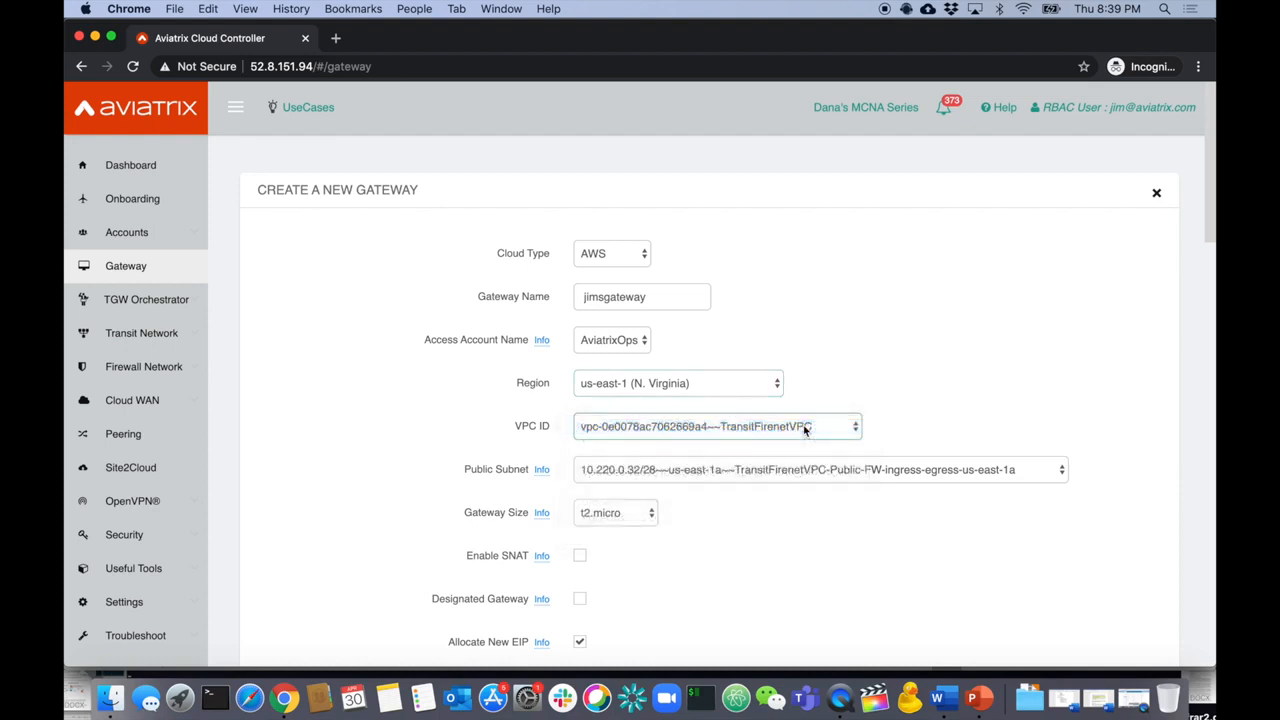
{"action": "left_click", "coordinate": [800, 476]}
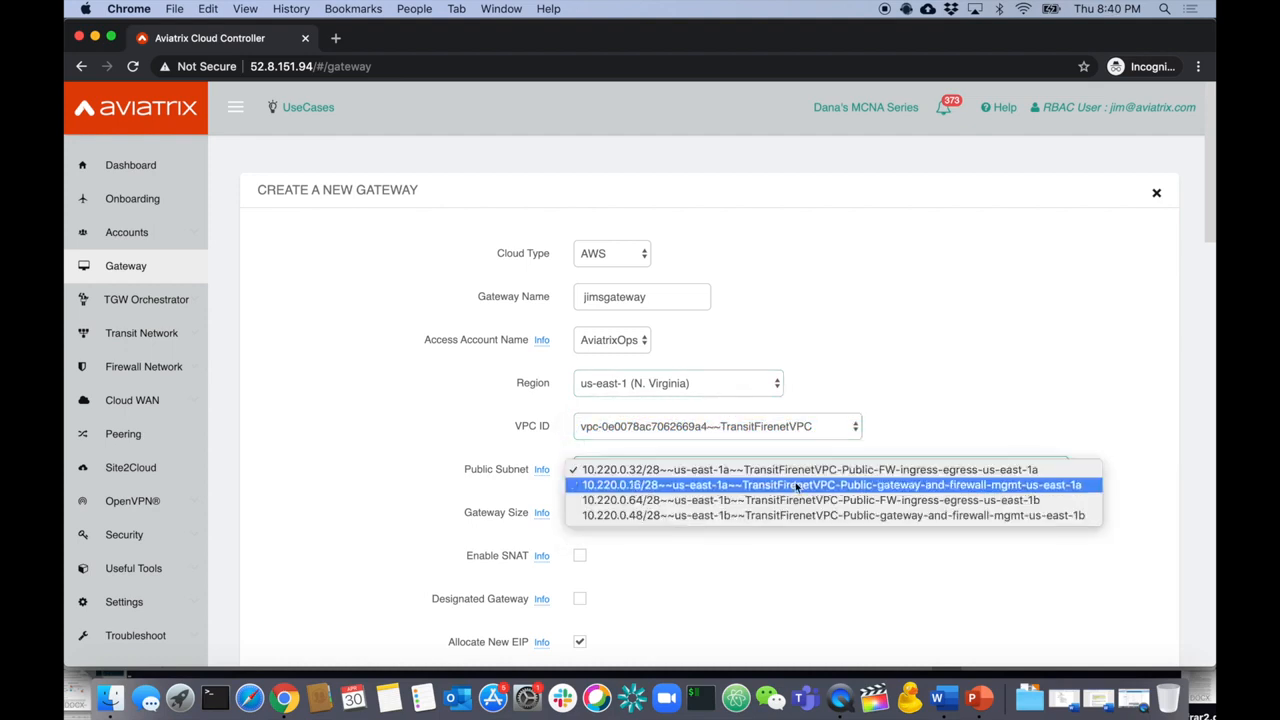
{"action": "left_click", "coordinate": [797, 485]}
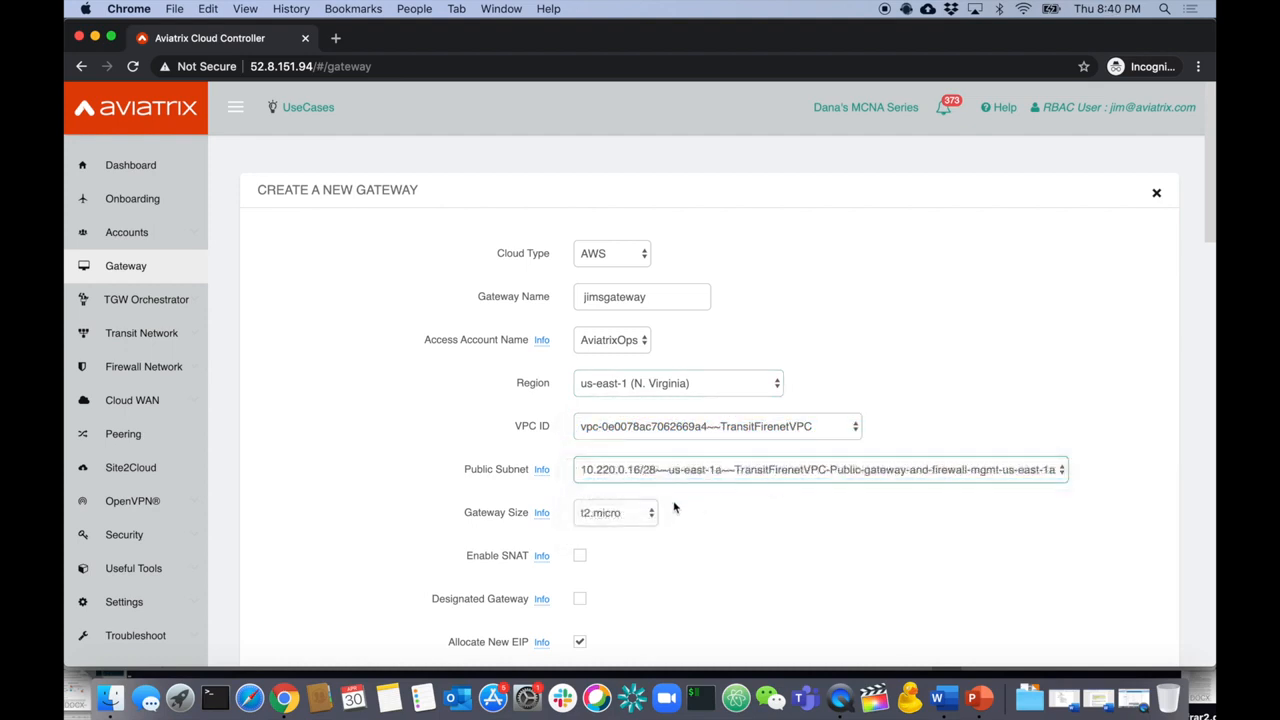
{"action": "scroll", "coordinate": [675, 557], "scroll_direction": "down", "scroll_amount": 3}
{"action": "scroll", "coordinate": [730, 463], "scroll_direction": "down", "scroll_amount": 3}
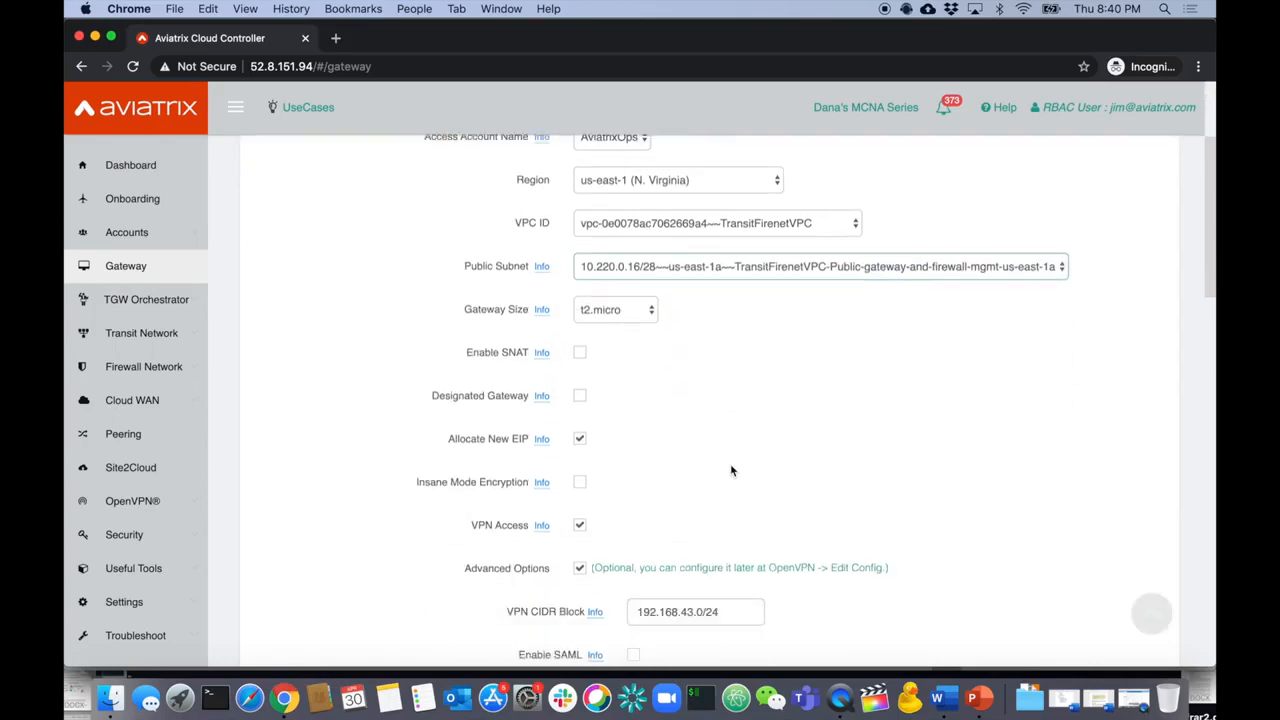
{"action": "left_click", "coordinate": [580, 423]}
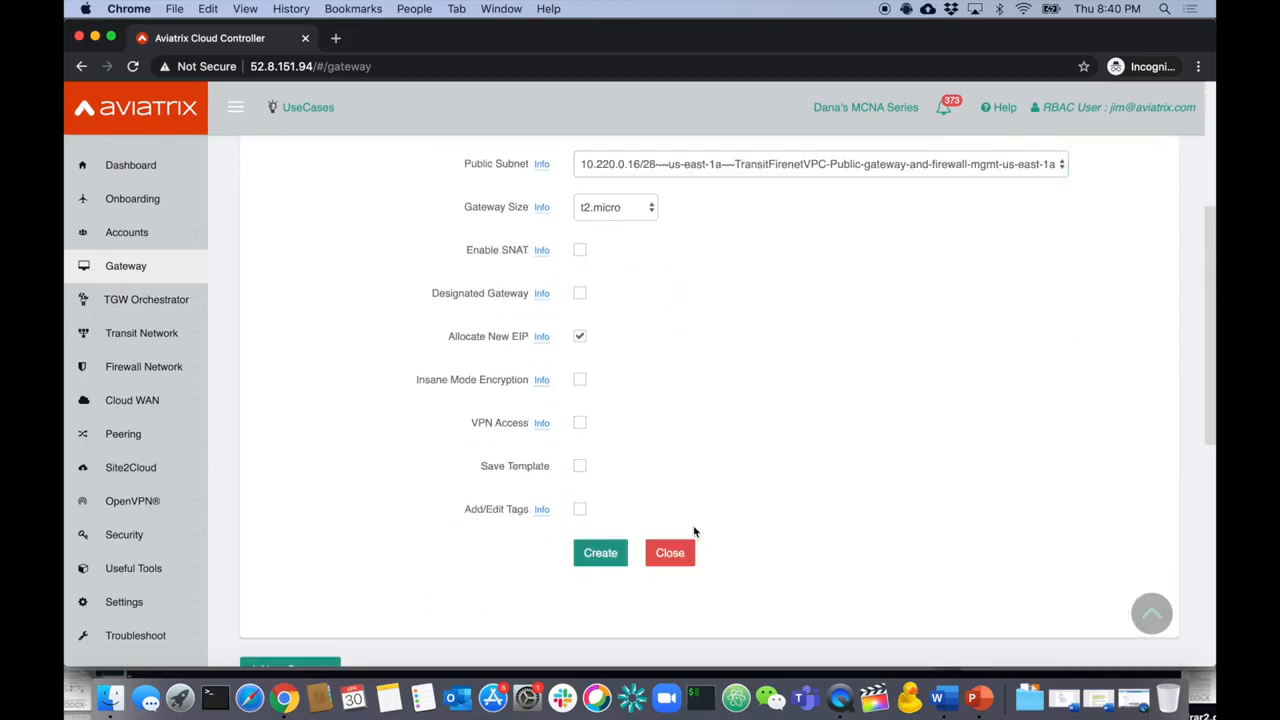
{"action": "left_click", "coordinate": [604, 552]}
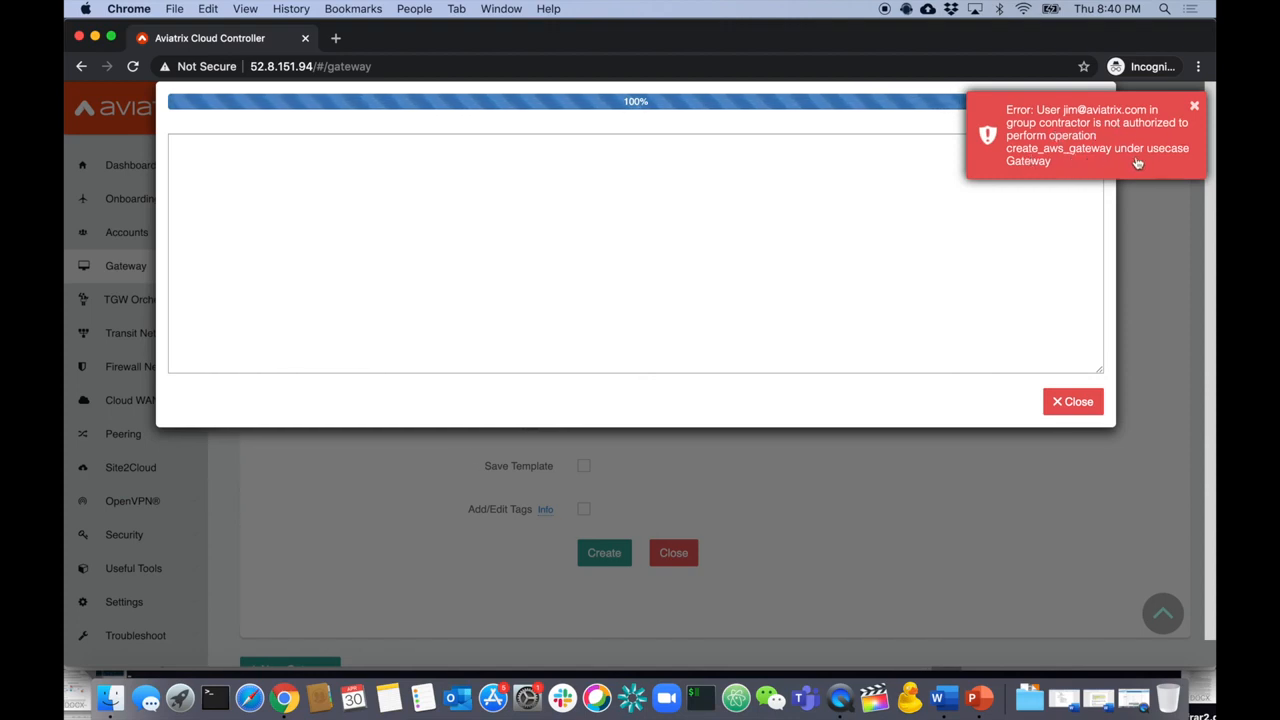
- Dismiss the not-authorized error, check the requirements slide, and return to the controller login page
{"action": "left_click", "coordinate": [1194, 105]}
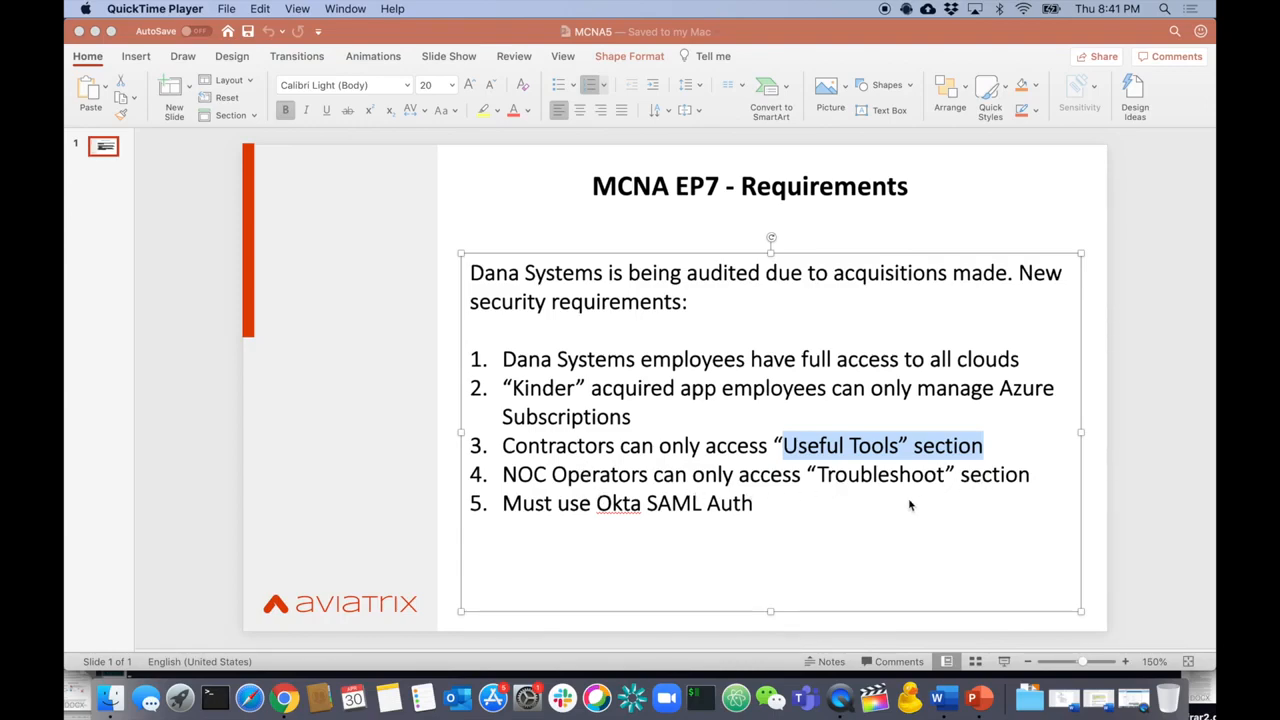
{"action": "left_click", "coordinate": [579, 502]}
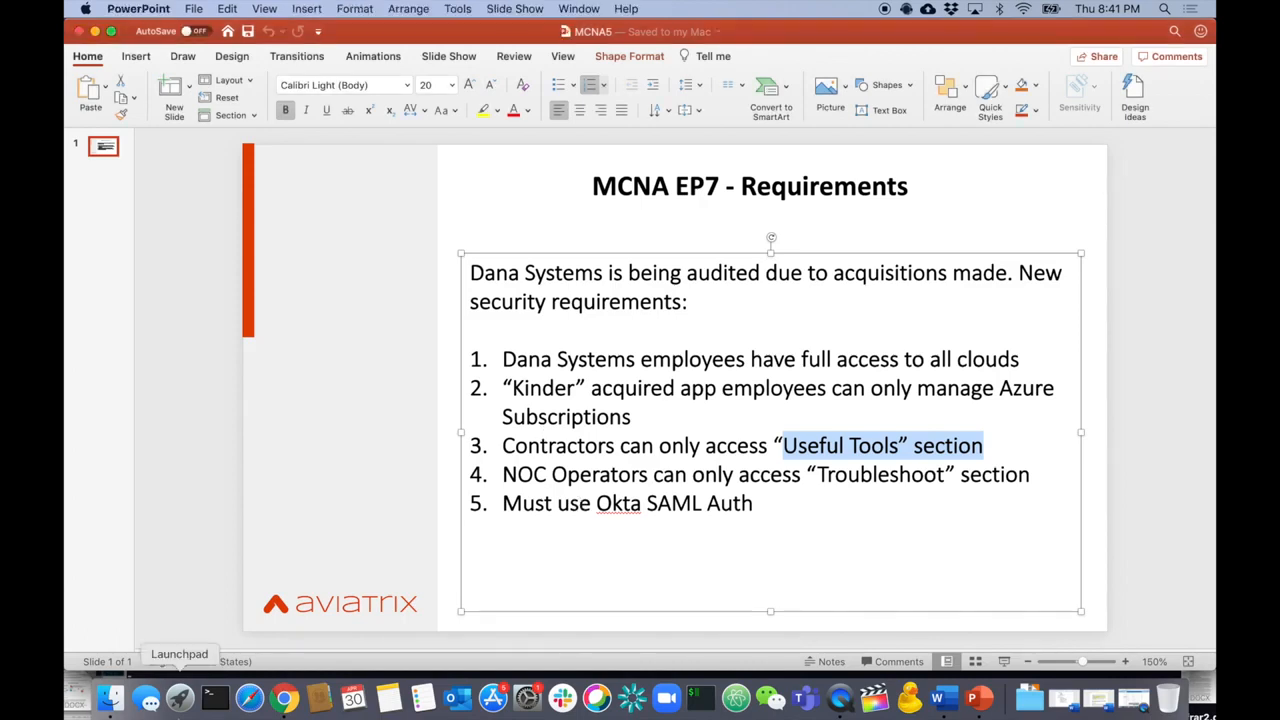
{"action": "left_click", "coordinate": [278, 700]}
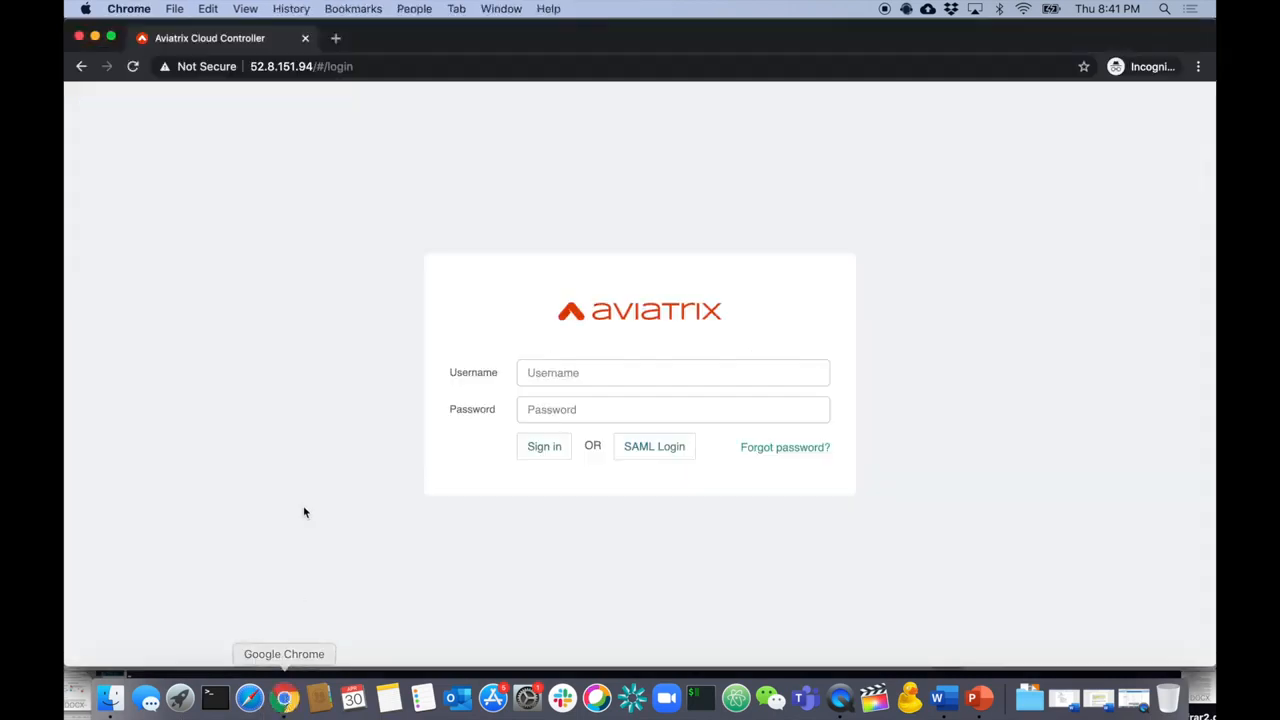
- Sign in through Okta SAML as another RBAC user by completing the username and entering the password
{"action": "left_click", "coordinate": [651, 456]}
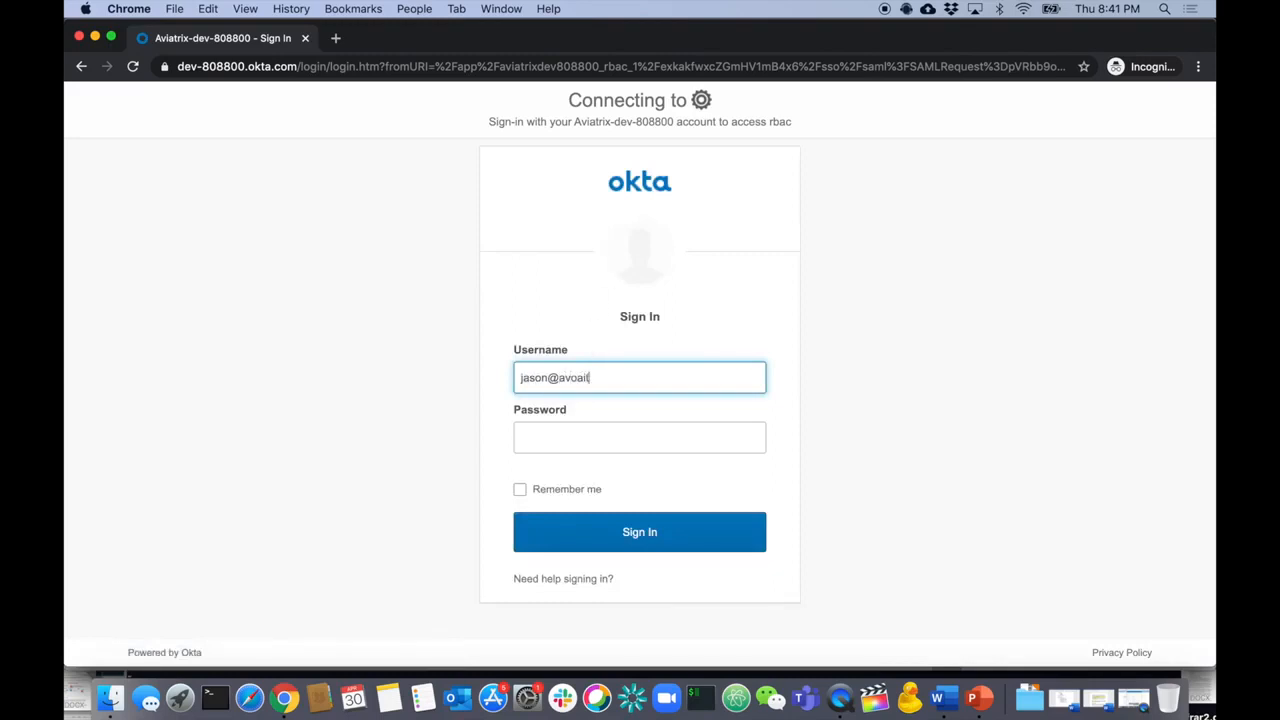
{"action": "type", "text": "com"}
{"action": "key", "text": "Tab"}
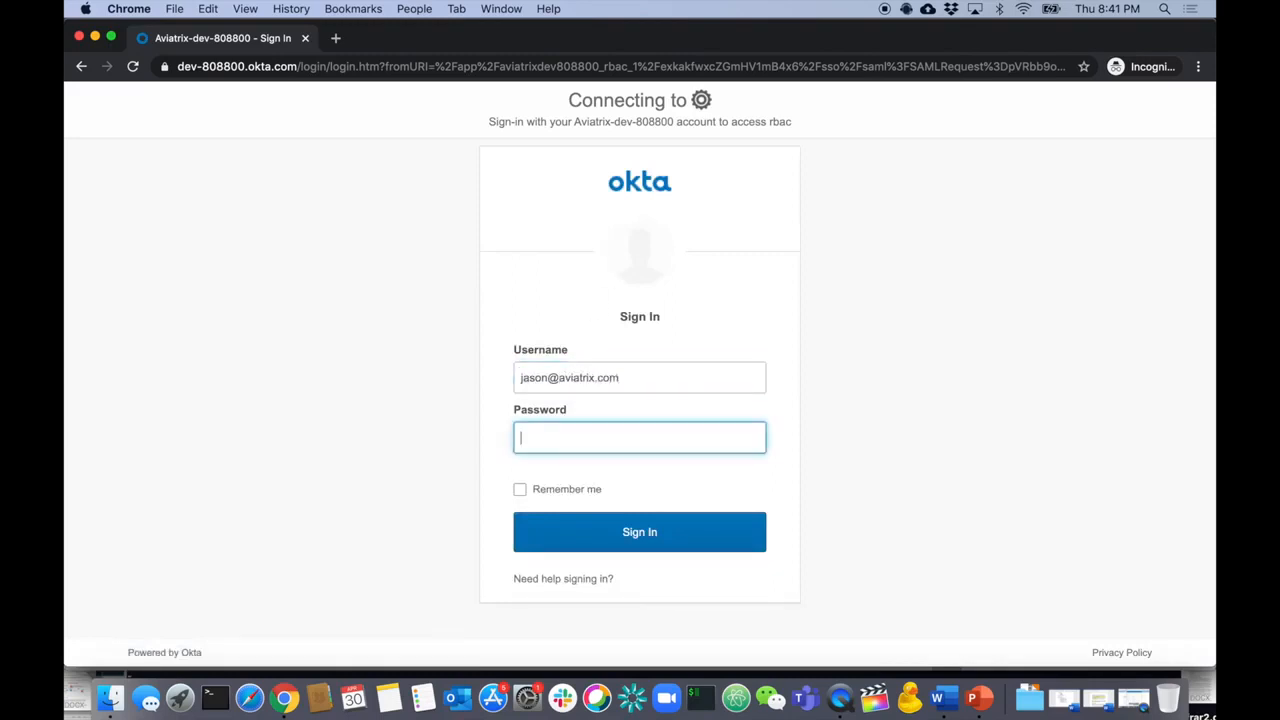
{"action": "type", "text": "••••"}
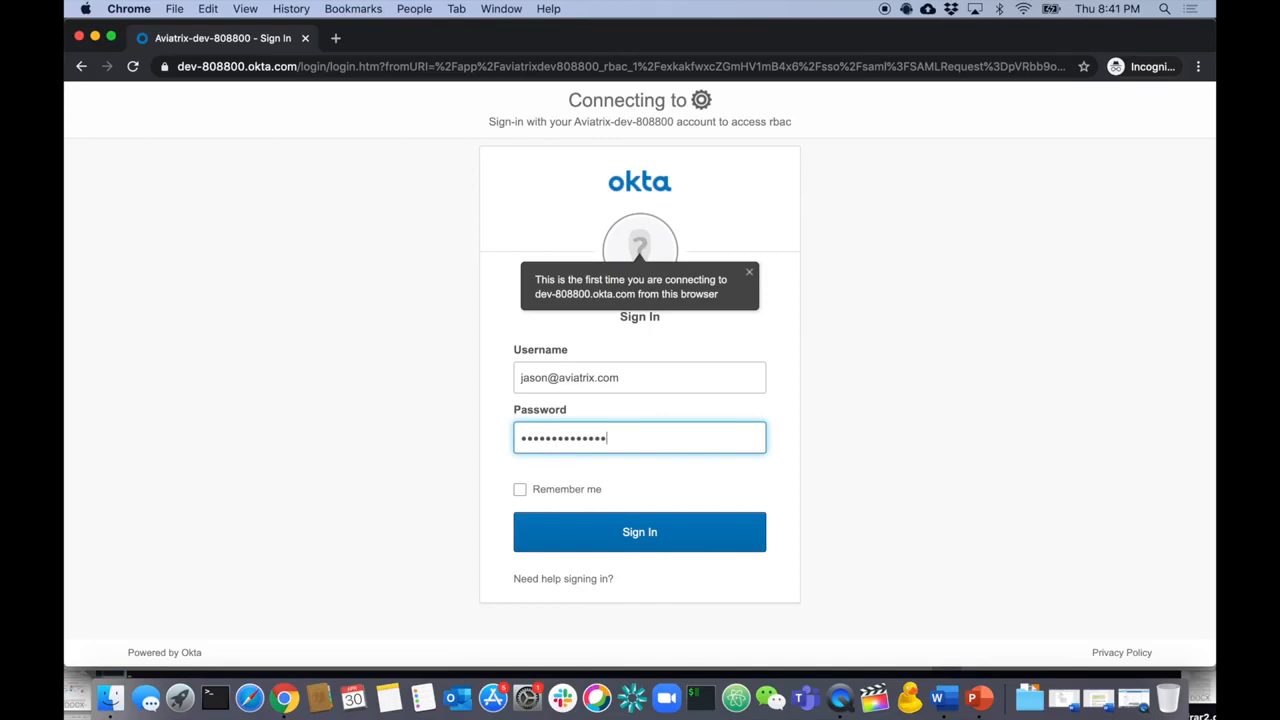
{"action": "key", "text": "Return"}
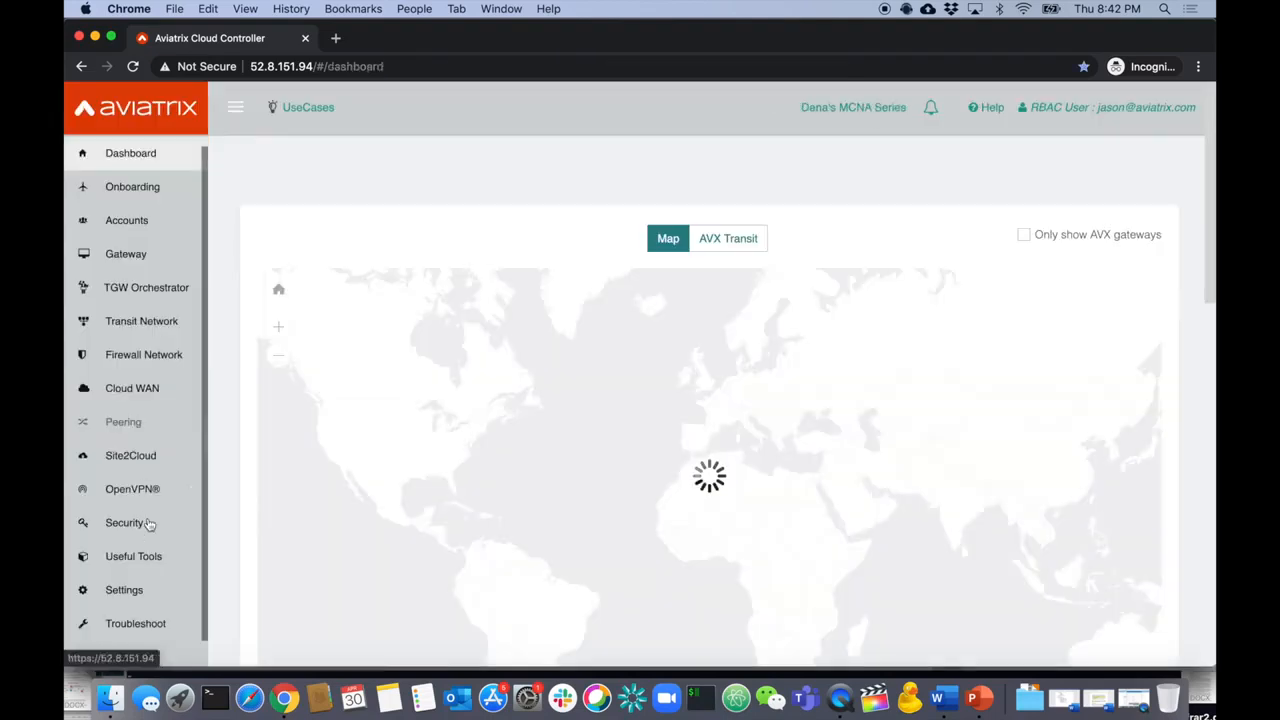
- Run a traceroute from gateway West-Transit to 8.8.8.8 on the Diagnostics page
{"action": "left_click", "coordinate": [137, 624]}
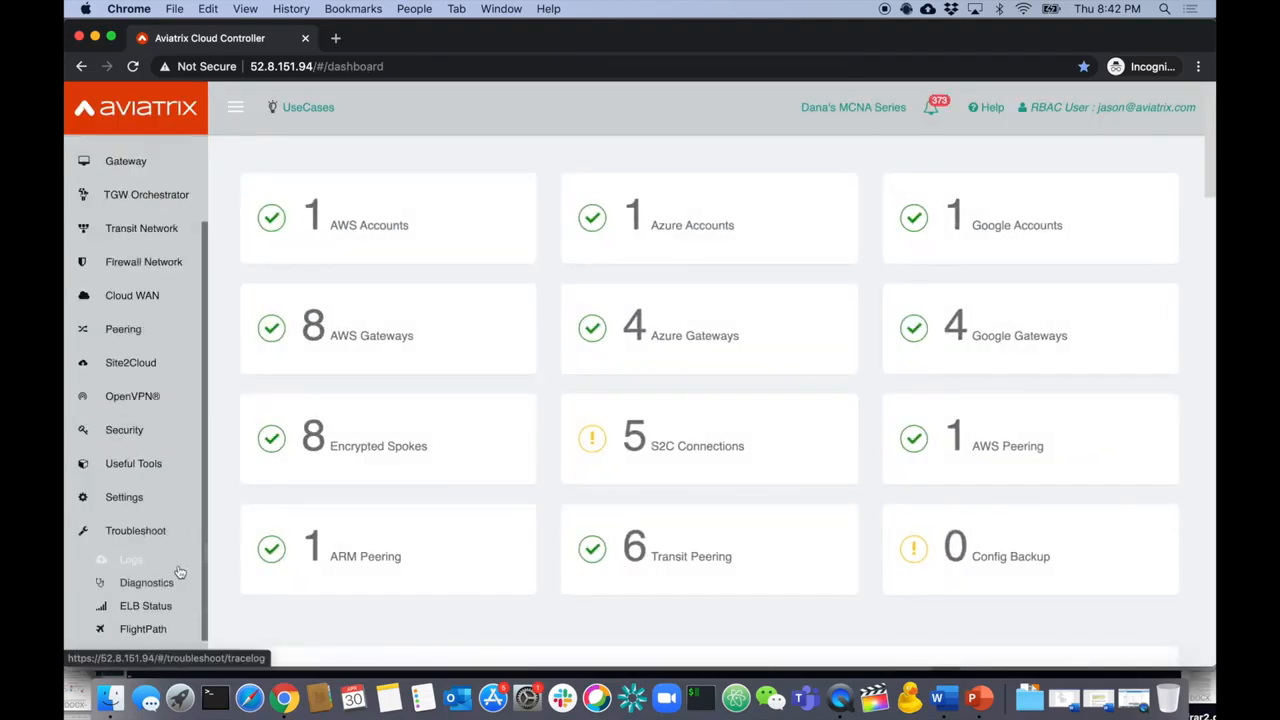
{"action": "left_click", "coordinate": [168, 588]}
{"action": "scroll", "coordinate": [537, 443], "scroll_direction": "down", "scroll_amount": 3}
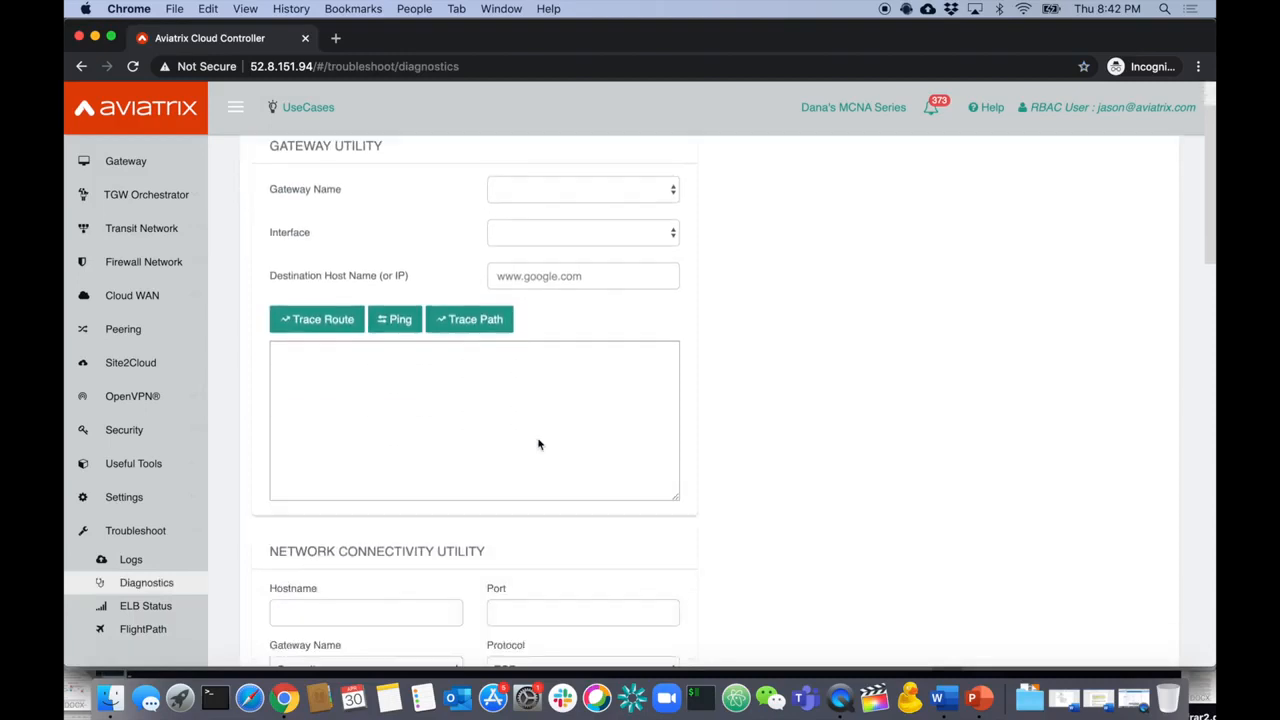
{"action": "scroll", "coordinate": [538, 444], "scroll_direction": "up", "scroll_amount": 1}
{"action": "scroll", "coordinate": [538, 444], "scroll_direction": "down", "scroll_amount": 3}
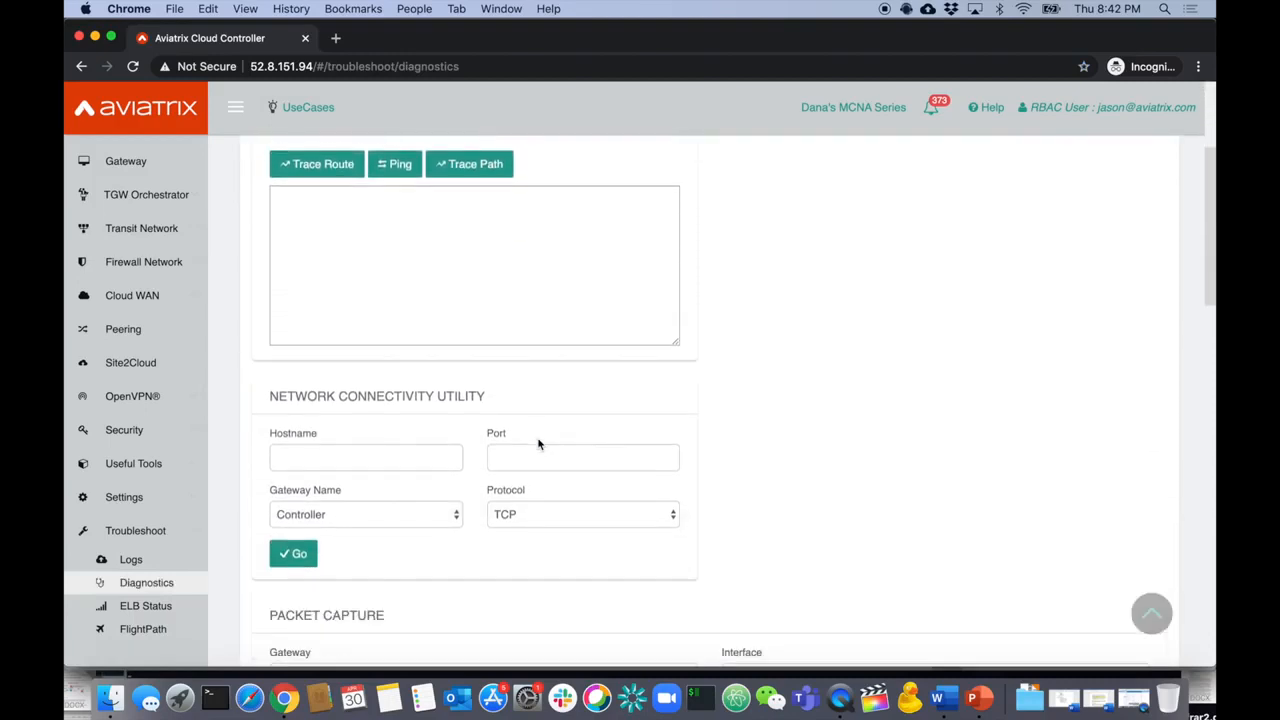
{"action": "scroll", "coordinate": [405, 448], "scroll_direction": "up", "scroll_amount": 5}
{"action": "left_click", "coordinate": [531, 280]}
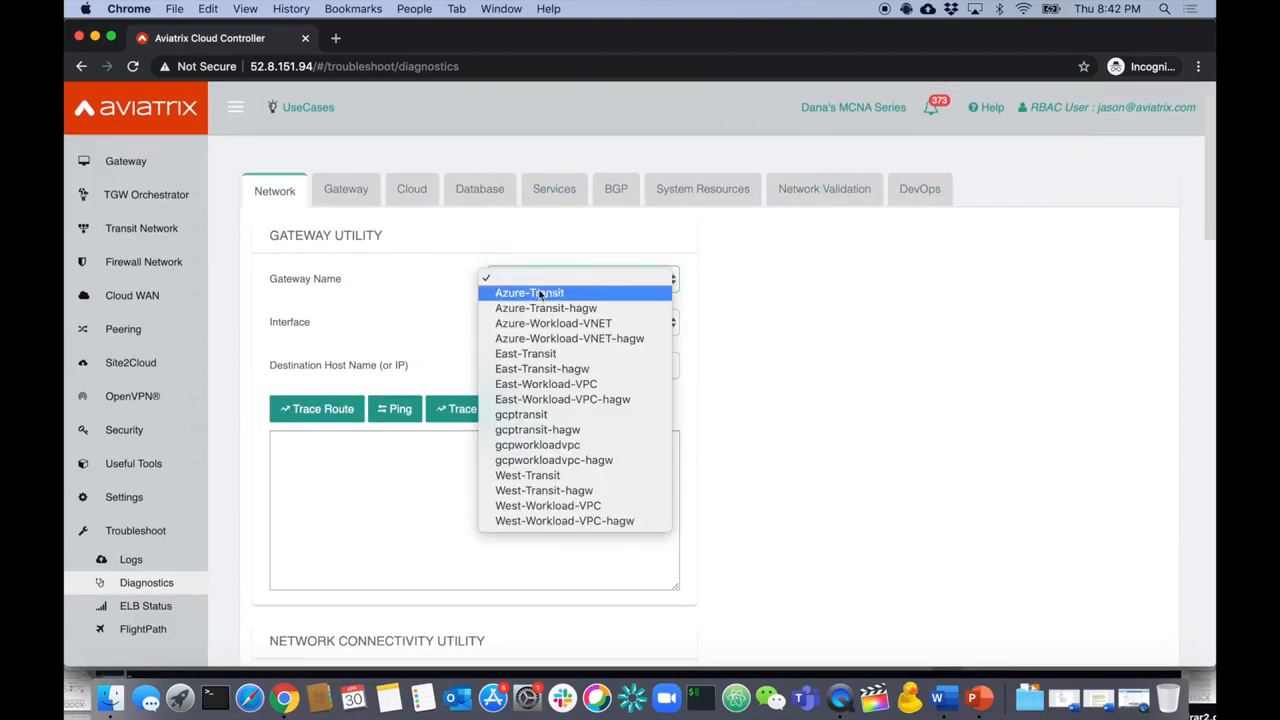
{"action": "left_click", "coordinate": [563, 477]}
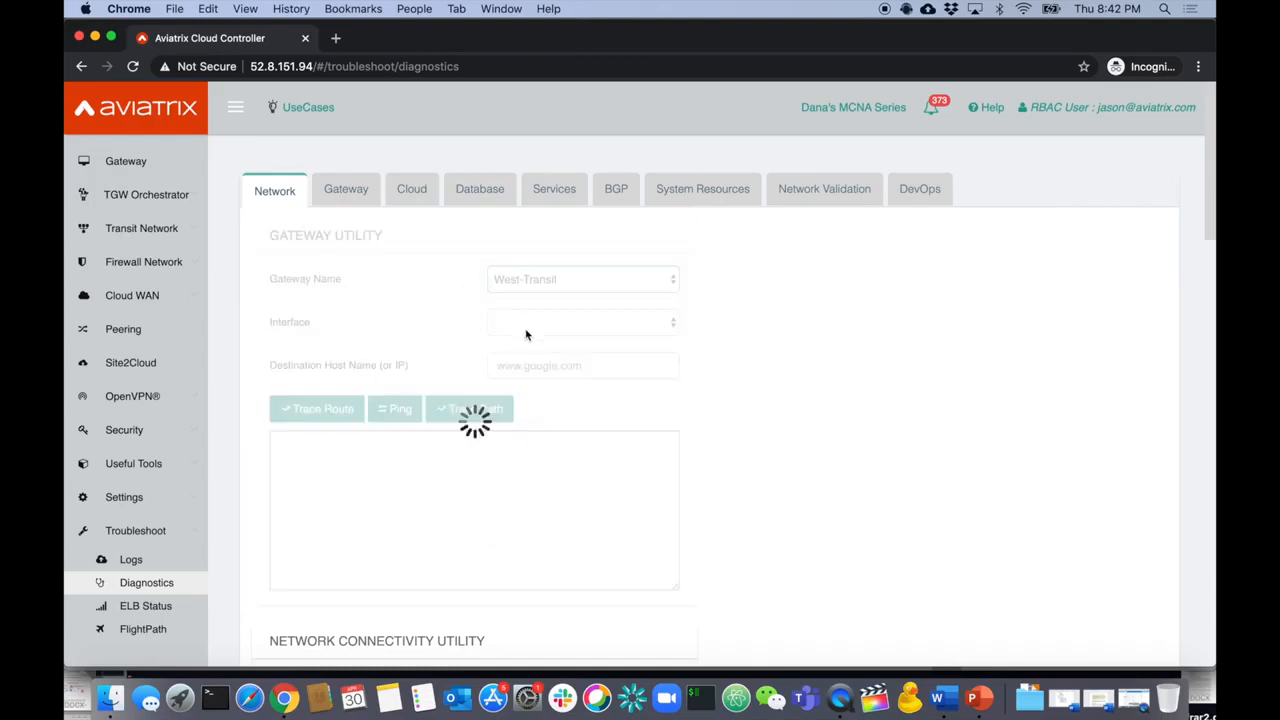
{"action": "left_click", "coordinate": [525, 366]}
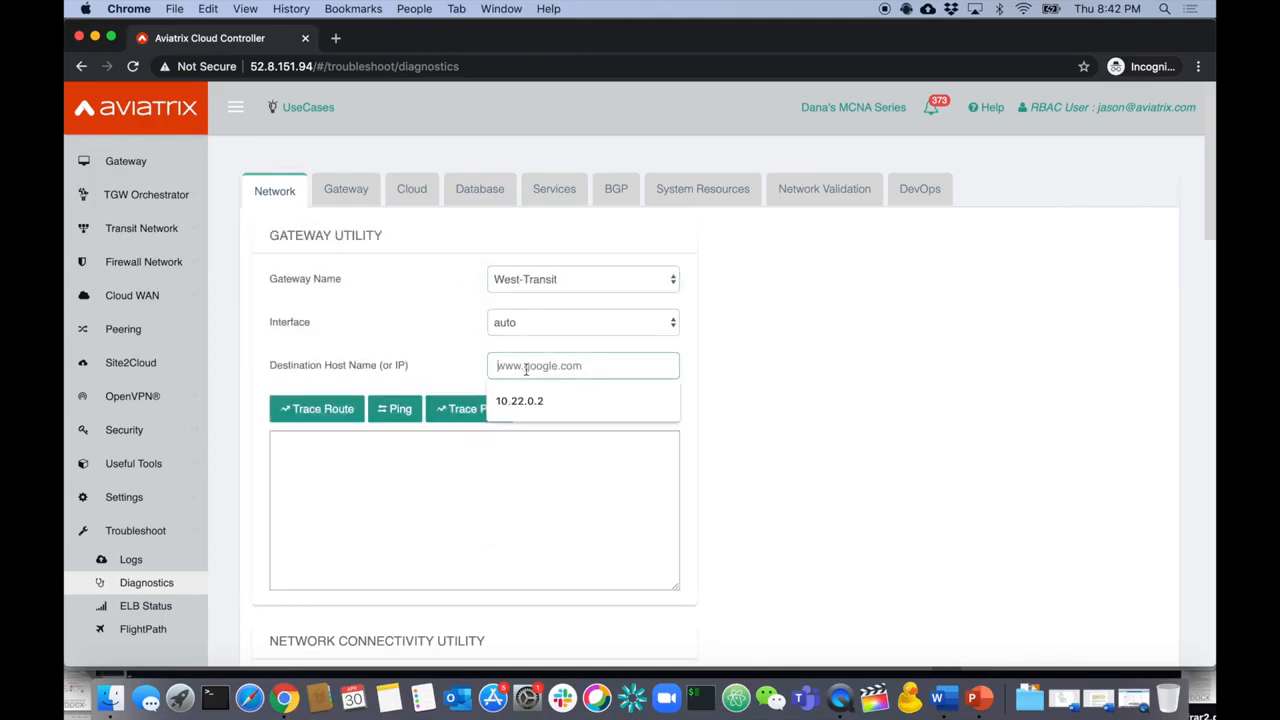
{"action": "type", "text": "8.8.8.8"}
{"action": "left_click", "coordinate": [309, 418]}
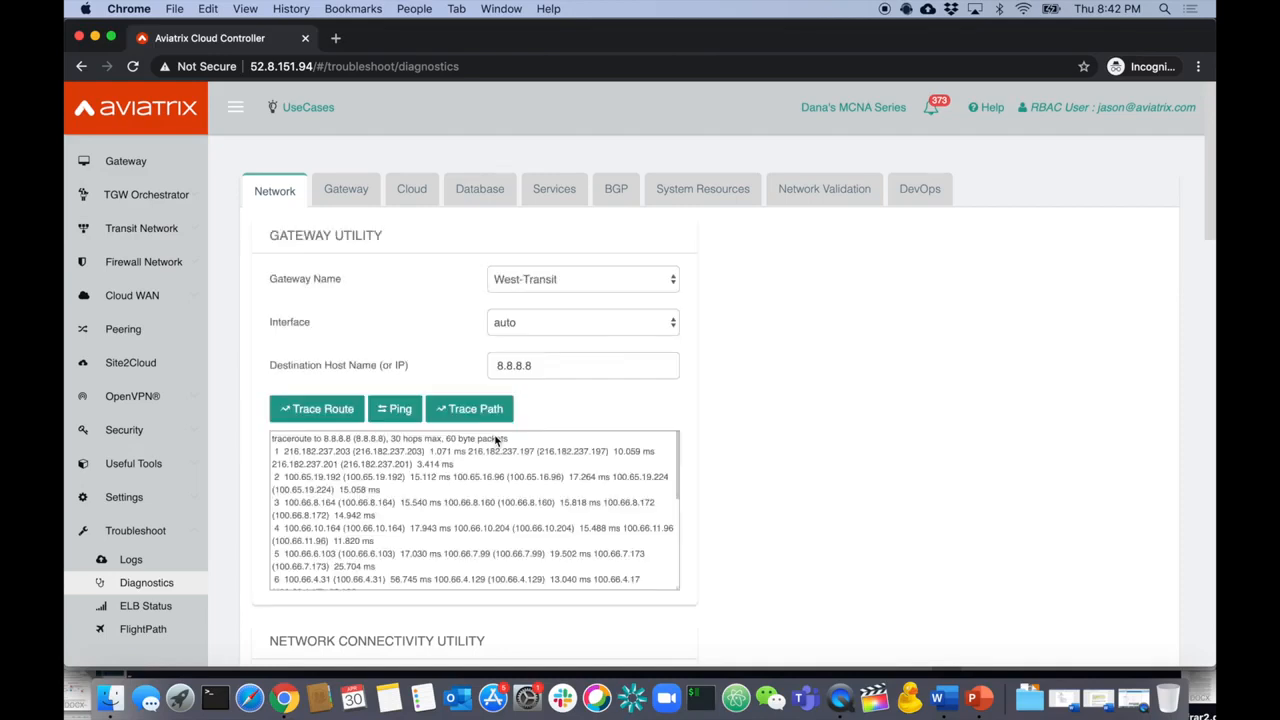
- Ping 8.8.8.8 from West-Transit and confirm 0% packet loss
{"action": "scroll", "coordinate": [508, 494], "scroll_direction": "down", "scroll_amount": 5}
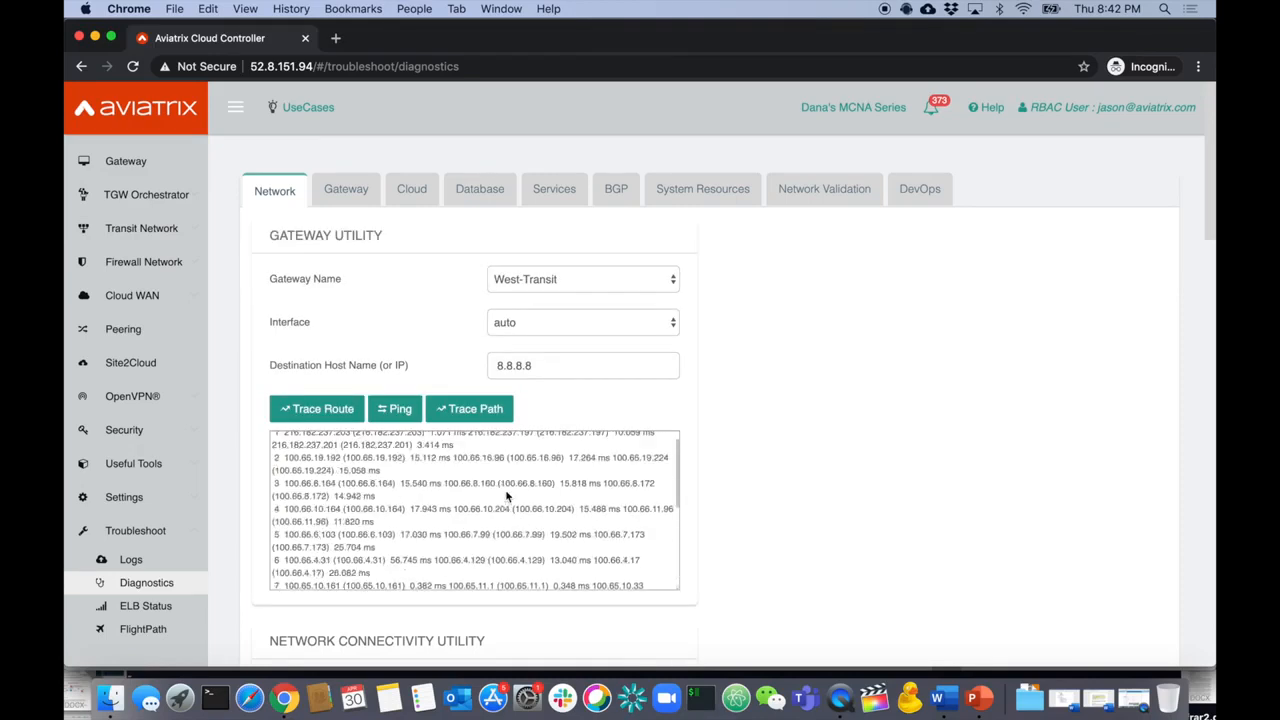
{"action": "scroll", "coordinate": [508, 494], "scroll_direction": "up", "scroll_amount": 5}
{"action": "left_click", "coordinate": [398, 406]}
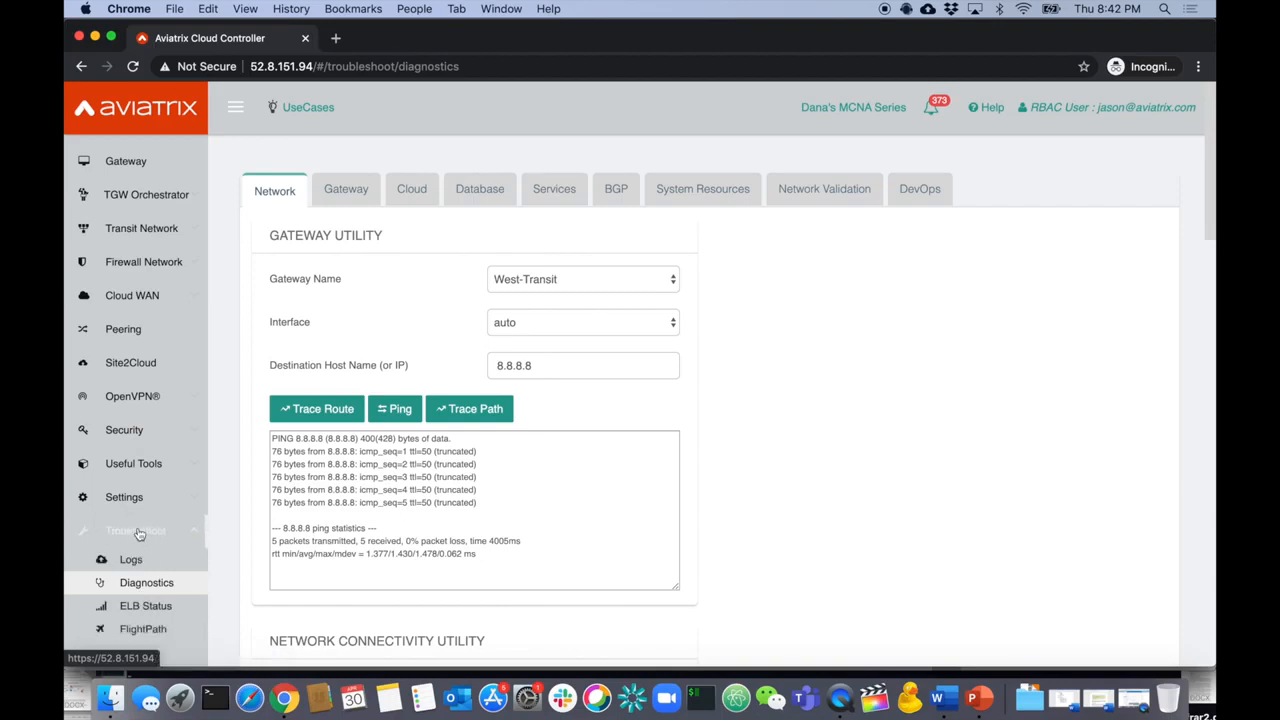
{"action": "scroll", "coordinate": [139, 534], "scroll_direction": "up", "scroll_amount": 3}
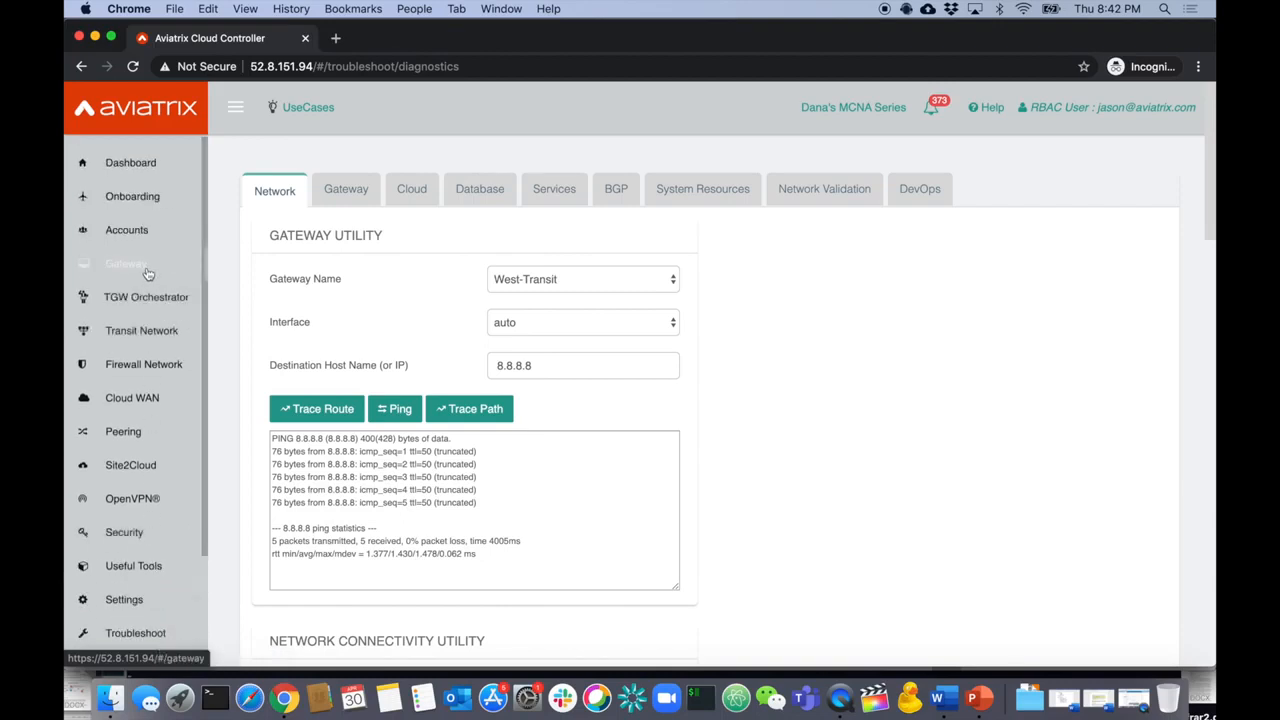
- Attempt to create Azure ARM gateway azuretest with Advanced Options and VPN Access unchecked
{"action": "left_click", "coordinate": [147, 273]}
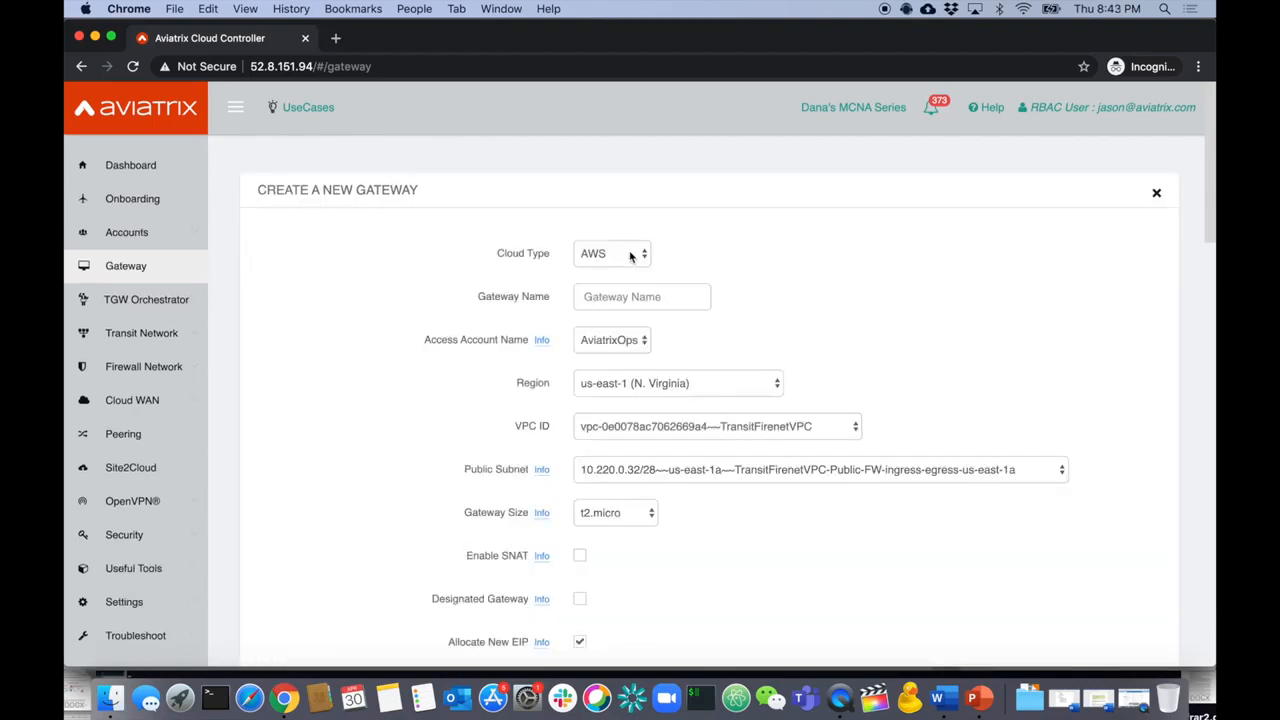
{"action": "left_click", "coordinate": [630, 257]}
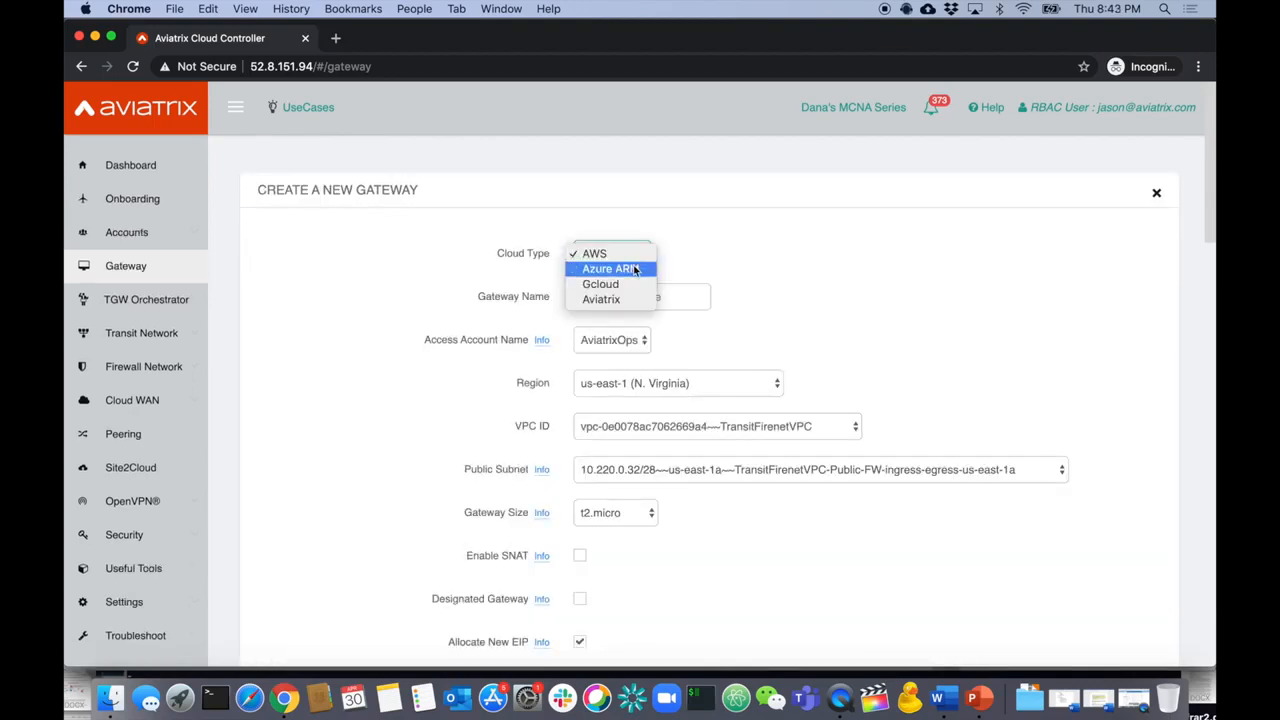
{"action": "left_click", "coordinate": [634, 270]}
{"action": "left_click", "coordinate": [634, 297]}
{"action": "type", "text": "azuretest"}
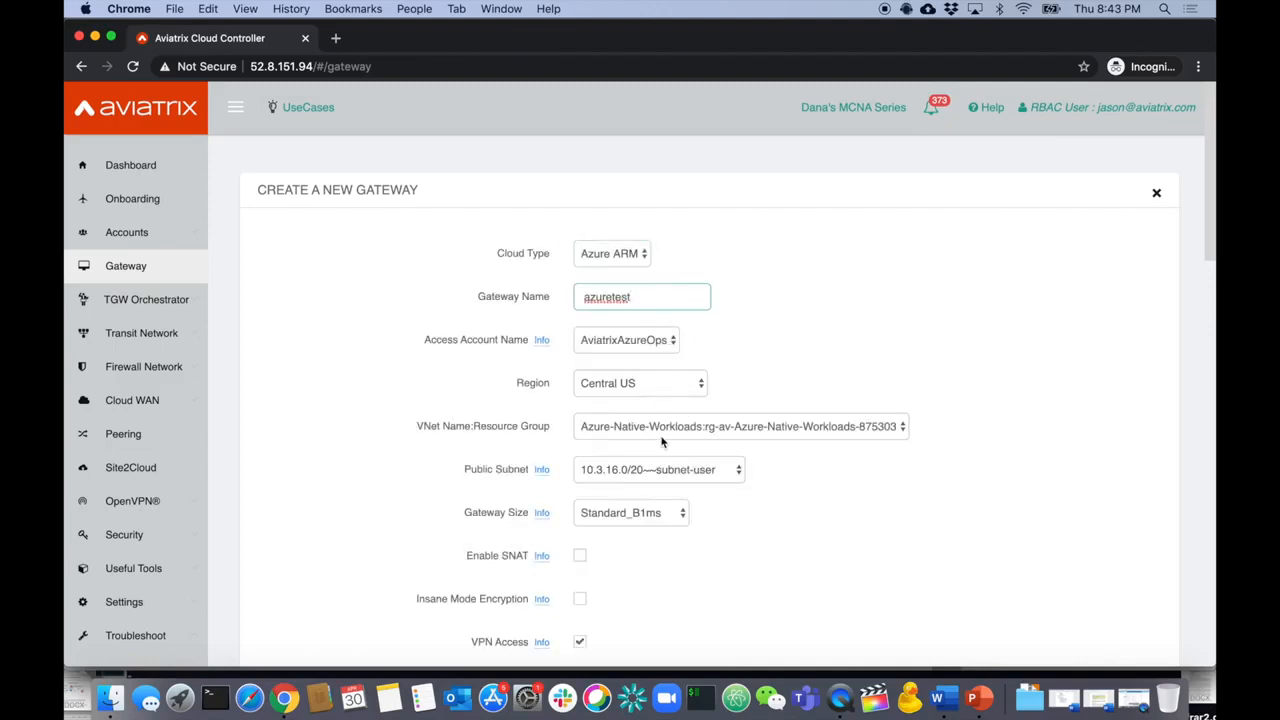
{"action": "left_click", "coordinate": [663, 470]}
{"action": "left_click", "coordinate": [848, 490]}
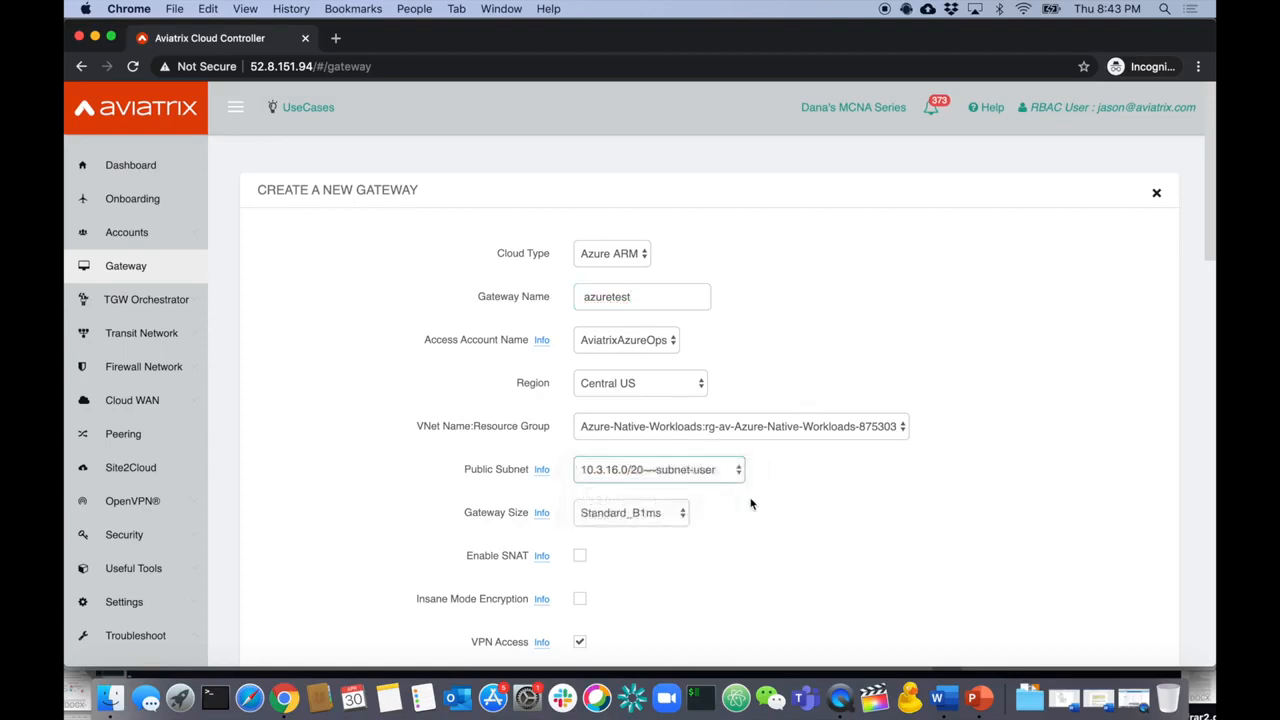
{"action": "scroll", "coordinate": [752, 504], "scroll_direction": "down", "scroll_amount": 5}
{"action": "left_click", "coordinate": [581, 475]}
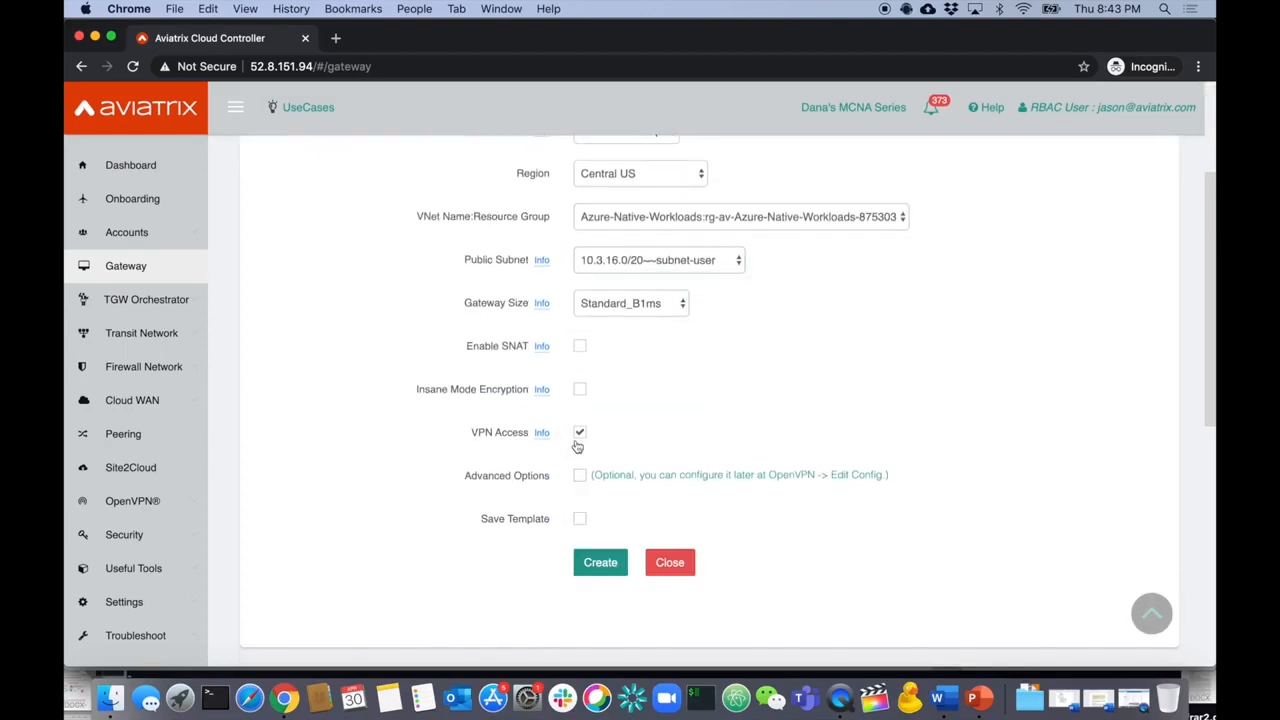
{"action": "left_click", "coordinate": [579, 434]}
{"action": "left_click", "coordinate": [601, 522]}
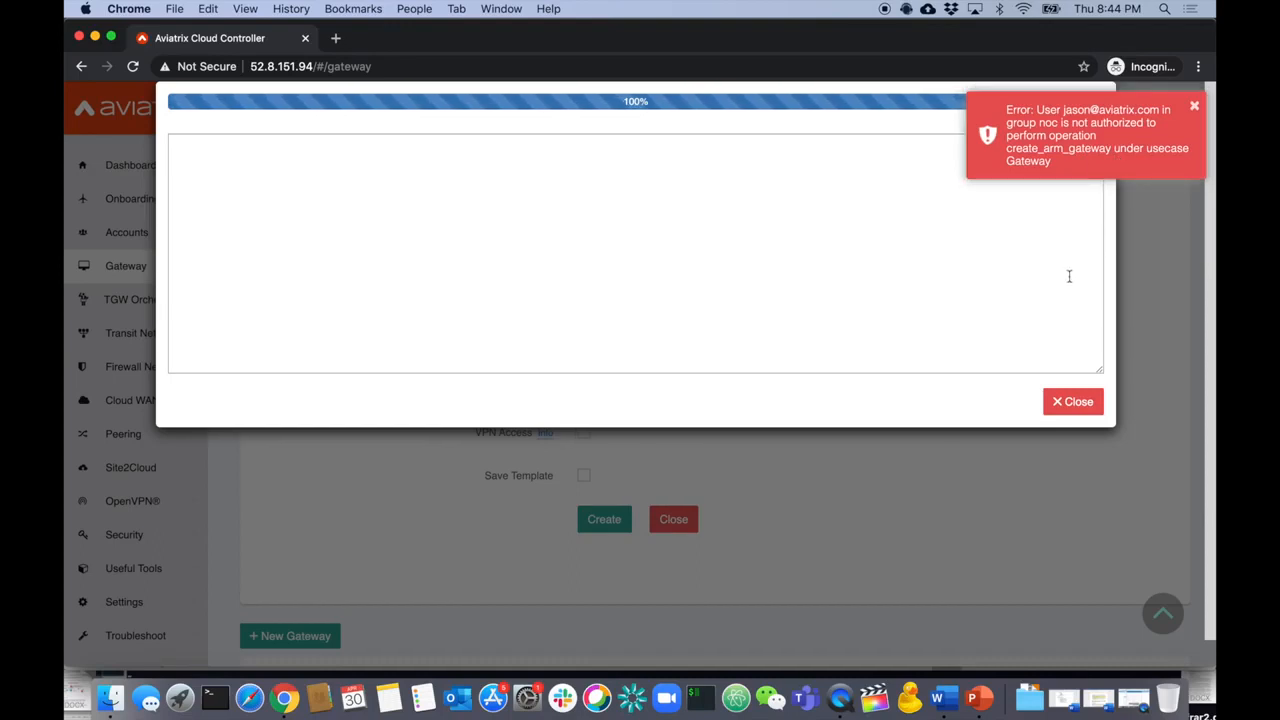
- Close the authorization error and creation results window, then go to Troubleshoot > FlightPath
{"action": "left_click", "coordinate": [1194, 106]}
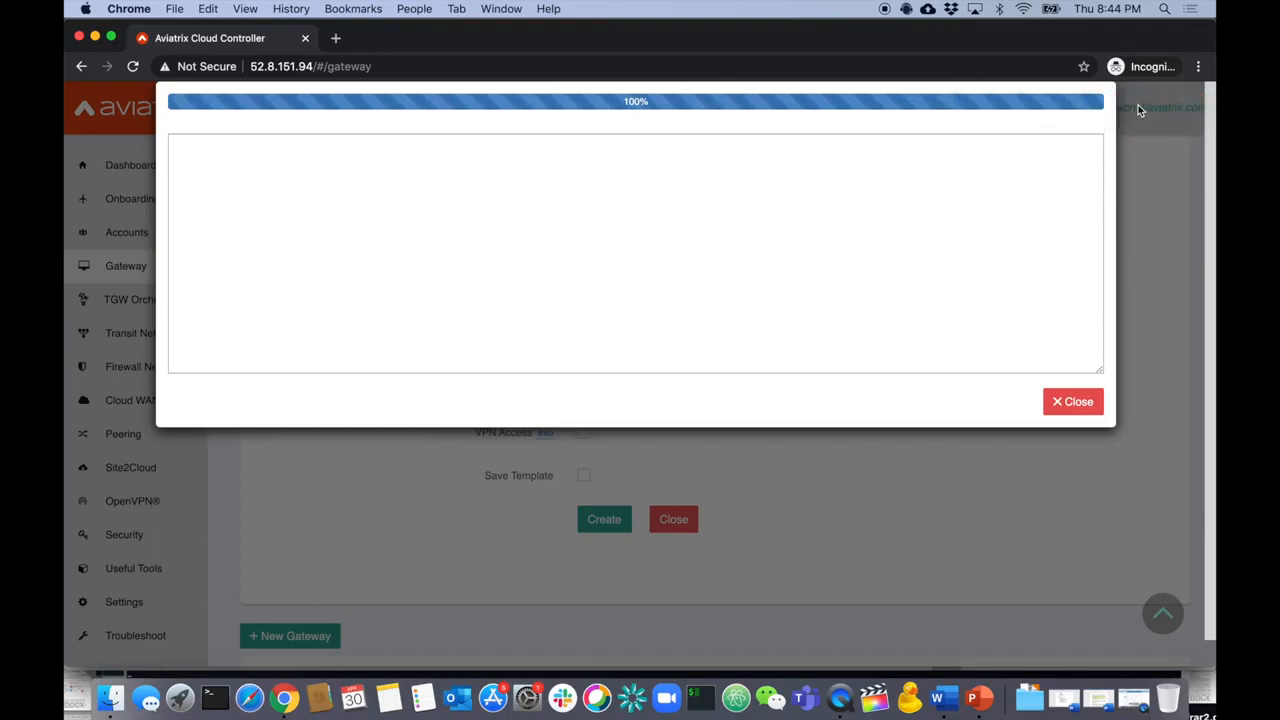
{"action": "left_click", "coordinate": [1098, 400]}
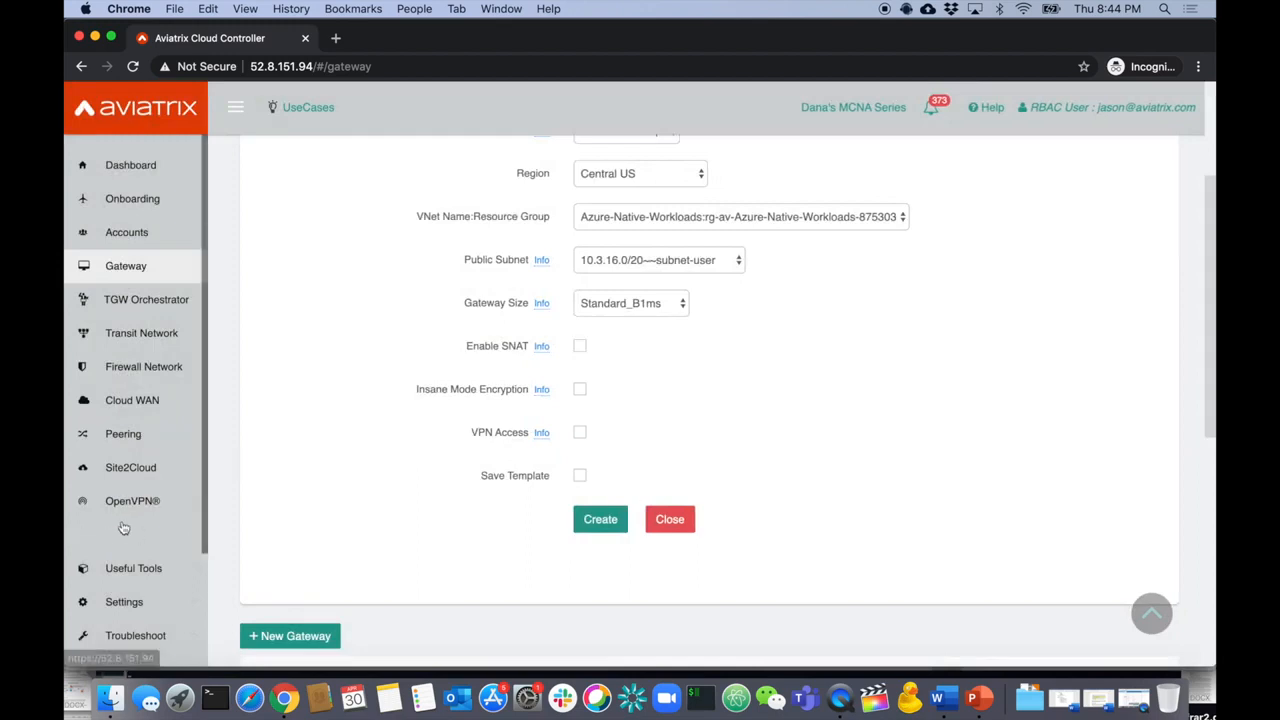
{"action": "scroll", "coordinate": [124, 528], "scroll_direction": "down", "scroll_amount": 2}
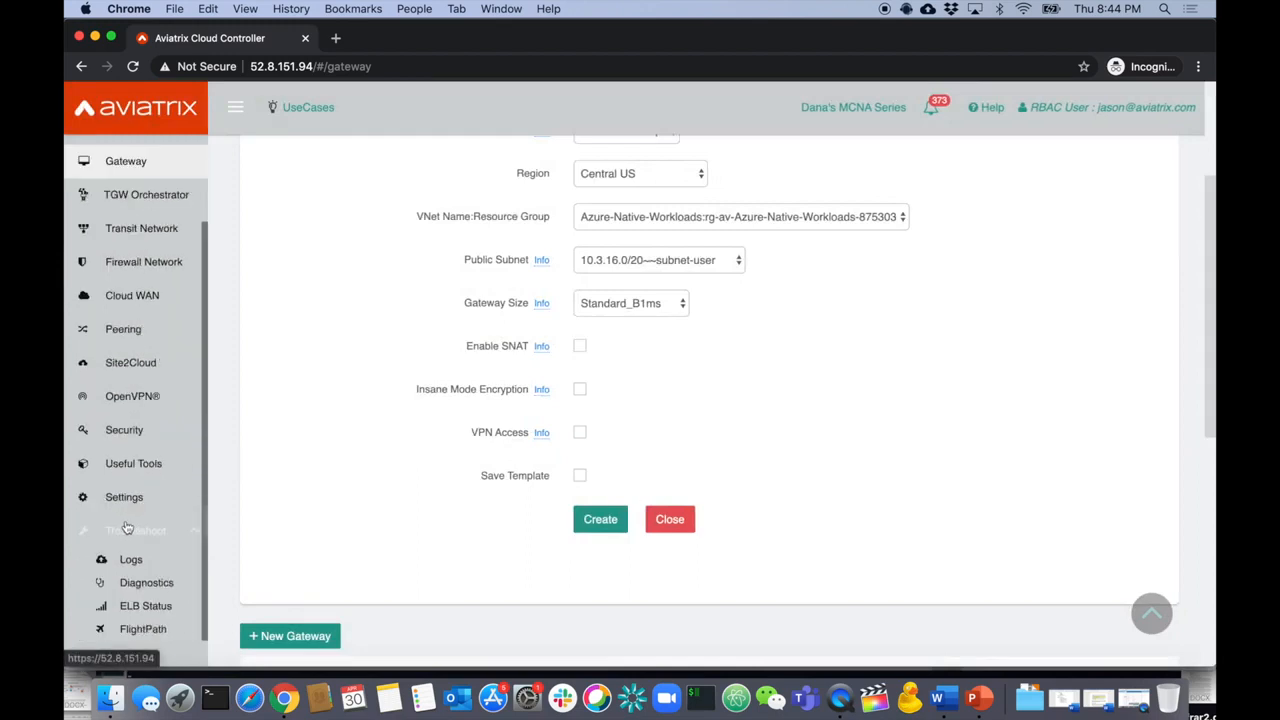
{"action": "left_click", "coordinate": [162, 629]}
{"action": "scroll", "coordinate": [153, 500], "scroll_direction": "up", "scroll_amount": 2}
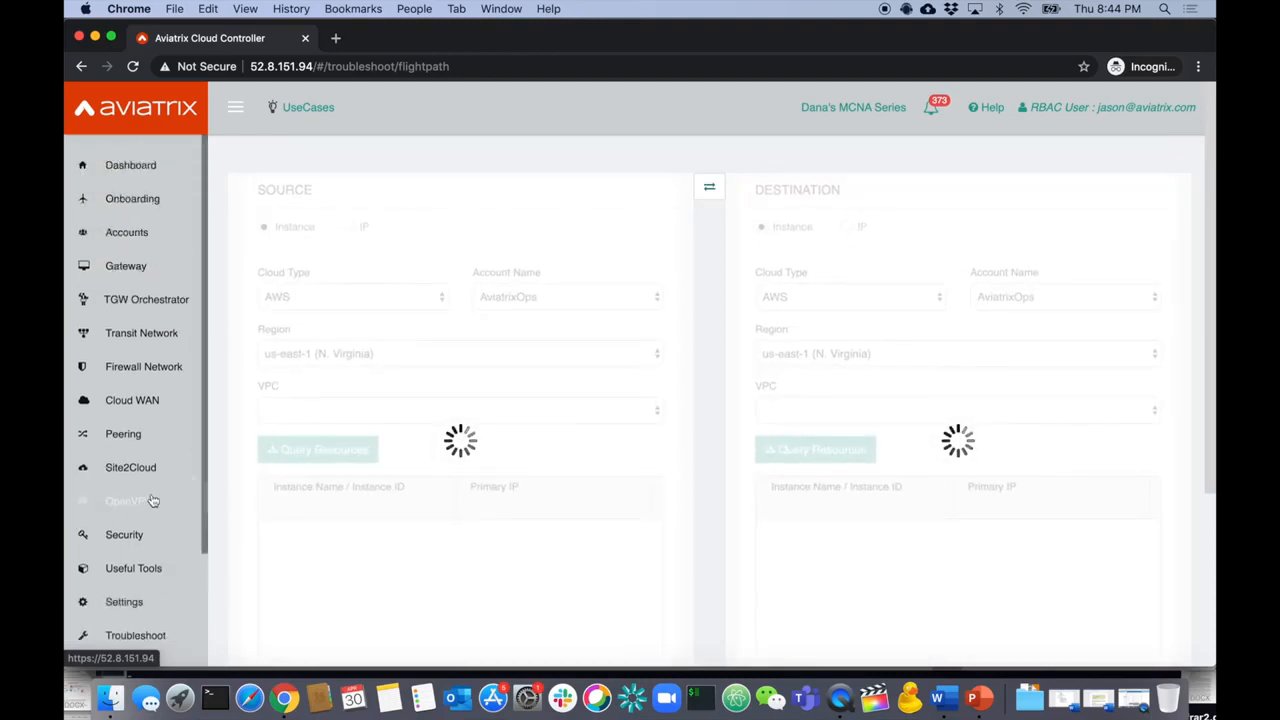